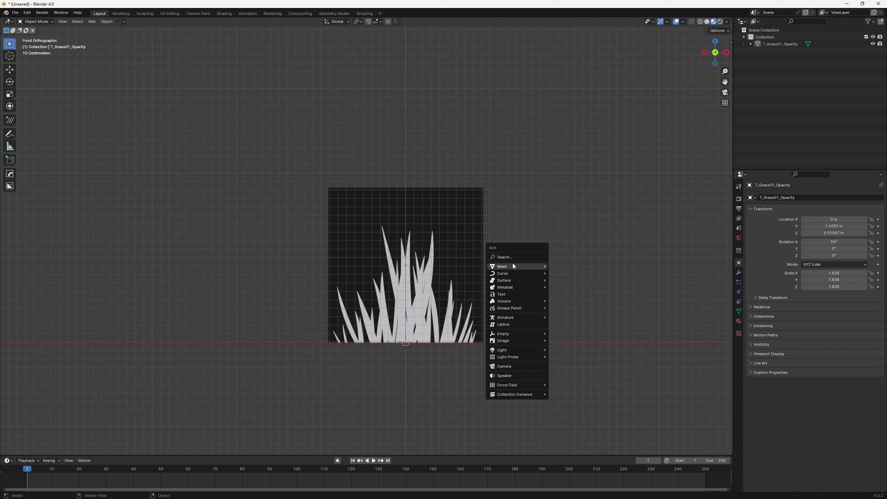
# Add a mesh plane and rotate it 90° about X so it faces the front view.
pyautogui.moveTo(513, 265)
pyautogui.click(550, 266)
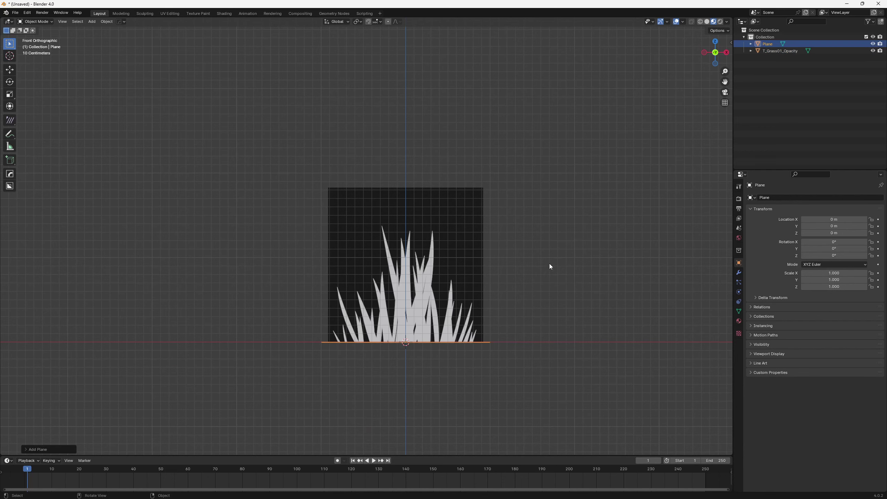
pyautogui.write('rx90')
pyautogui.press('Return')
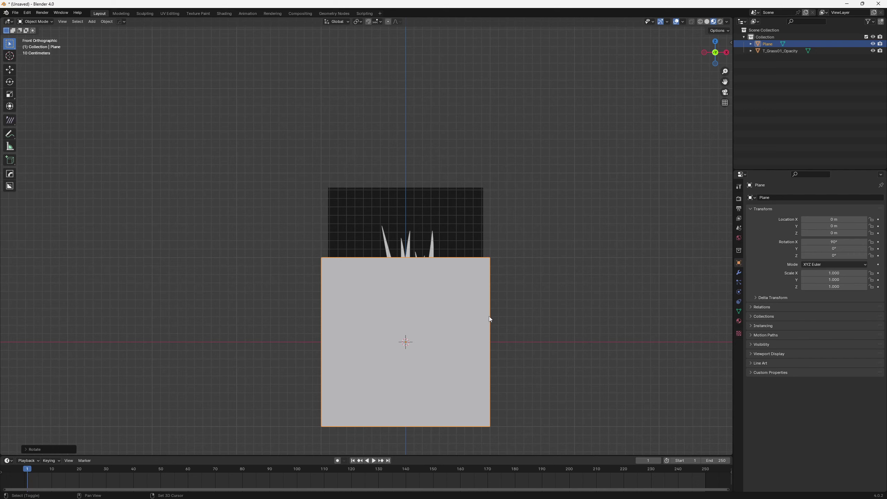
# Enter edit mode on the plane and add a centred vertical loop cut.
pyautogui.hotkey('shift', 'a')
pyautogui.hotkey('ctrl', 'Tab')
pyautogui.click(559, 315)
pyautogui.hotkey('ctrl', 'r')
pyautogui.click(399, 266)
pyautogui.rightClick(400, 266)
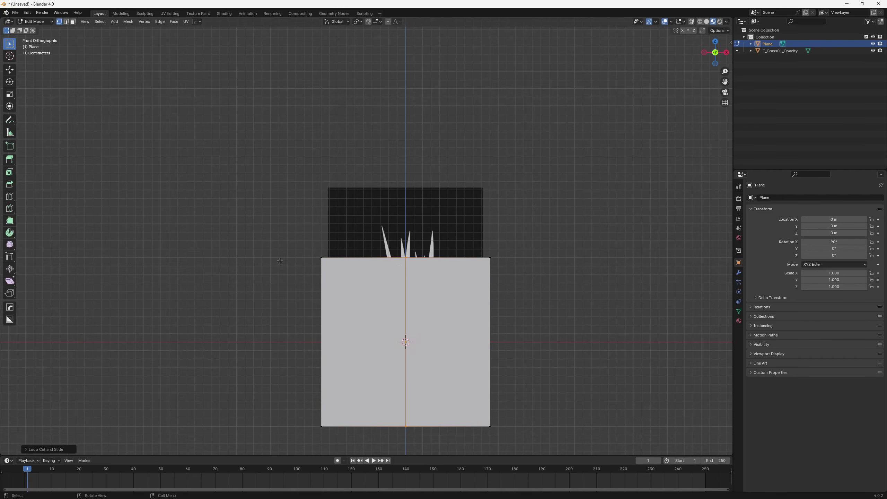
# Delete the vertices of the plane's -X half and return to object mode.
pyautogui.moveTo(258, 226); pyautogui.dragTo(366, 428)
pyautogui.press('x')
pyautogui.click(355, 410)
pyautogui.hotkey('ctrl', 'Tab')
pyautogui.click(267, 407)
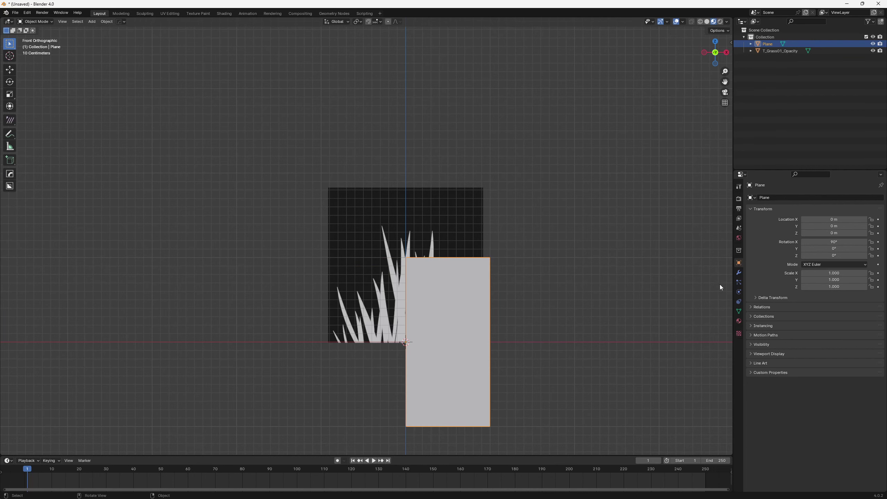
# Add a Mirror modifier on the X axis to the half plane.
pyautogui.click(738, 272)
pyautogui.click(768, 197)
pyautogui.write('mi')
pyautogui.press('Return')
# In edit mode, move the plane's outer edge about 0.98 m inward along X to form a thin strip.
pyautogui.hotkey('ctrl', 'Tab')
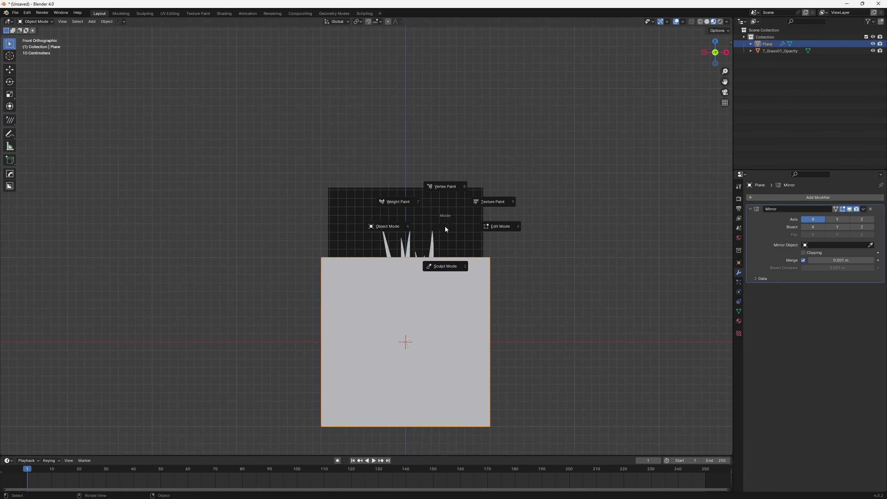
pyautogui.click(497, 226)
pyautogui.keyDown('shift'); pyautogui.moveTo(498, 238); pyautogui.dragTo(501, 194, button='middle'); pyautogui.keyUp('shift')
pyautogui.moveTo(520, 419); pyautogui.dragTo(469, 194)
pyautogui.press('g')
pyautogui.press('x')
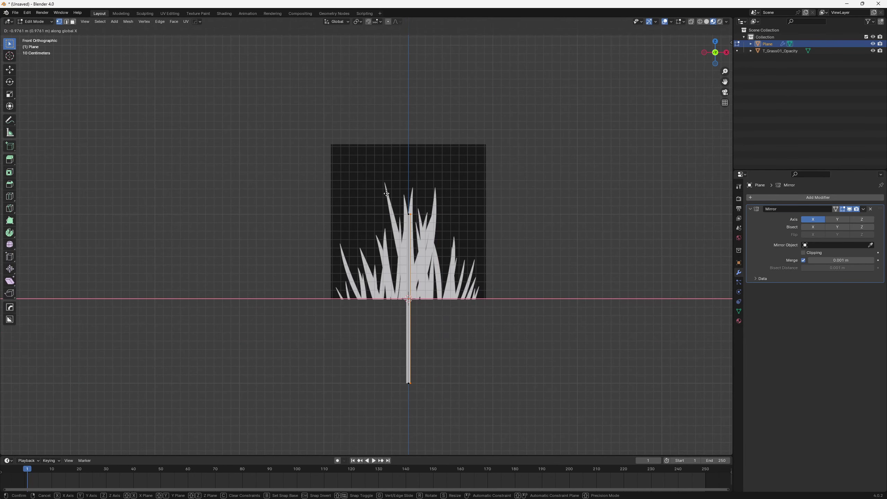
pyautogui.click(386, 193)
# Add a horizontal loop cut across the strip's middle and move its outer vertex about 0.17 m outward along X.
pyautogui.click(410, 292)
pyautogui.hotkey('ctrl', 'r')
pyautogui.click(410, 292)
pyautogui.rightClick(410, 293)
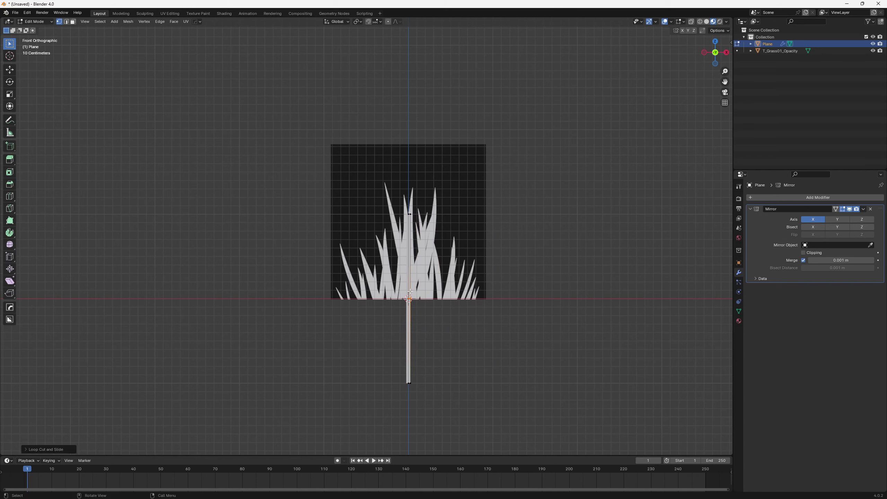
pyautogui.click(410, 296)
pyautogui.press('g')
pyautogui.press('x')
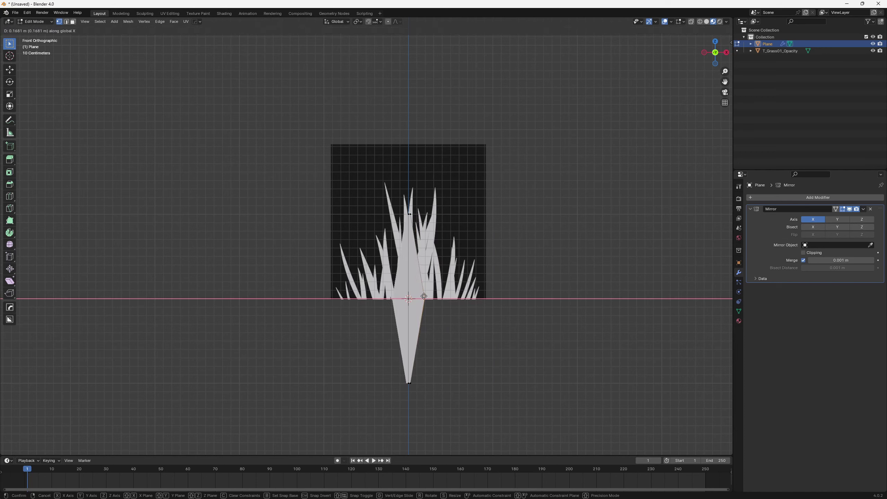
pyautogui.click(424, 296)
# Lower the strip's middle edge about 0.73 m along Z towards the bottom end.
pyautogui.keyDown('shift'); pyautogui.click(403, 296); pyautogui.keyUp('shift')
pyautogui.press('g')
pyautogui.press('z')
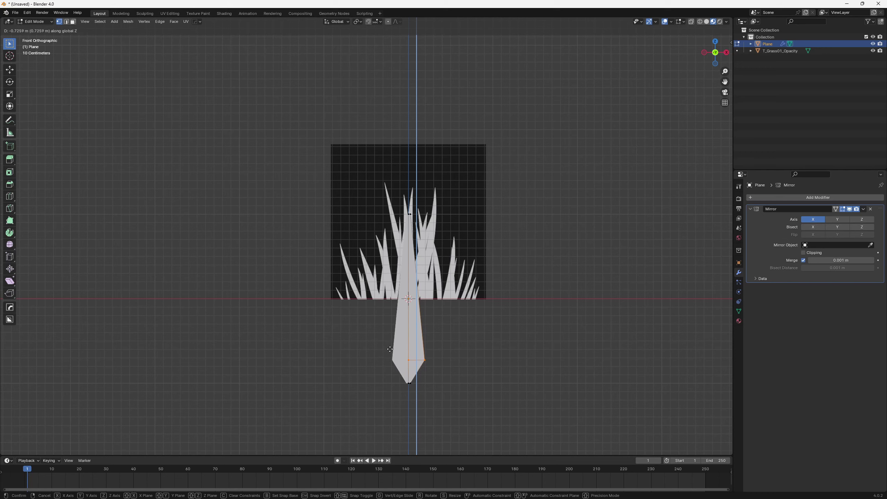
pyautogui.click(390, 348)
# Enable Clipping on the Mirror modifier and narrow the blade's wide lower edge slightly along X.
pyautogui.press('g')
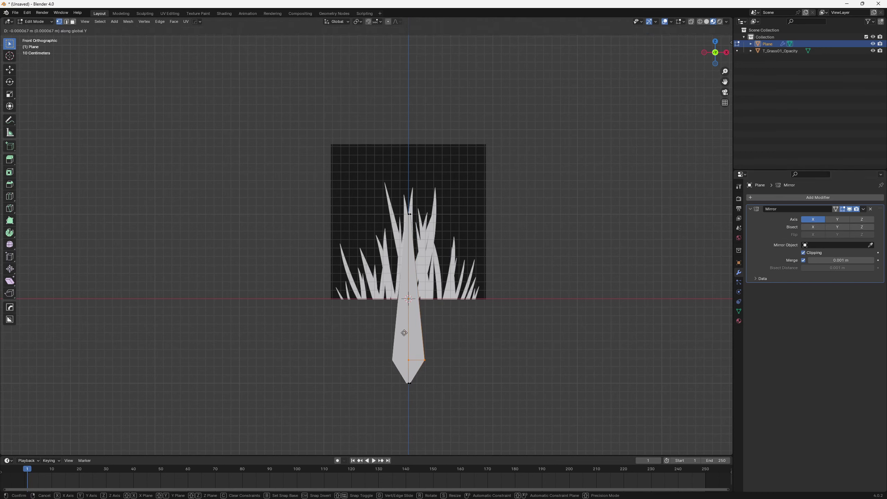
pyautogui.press('x')
pyautogui.click(403, 333)
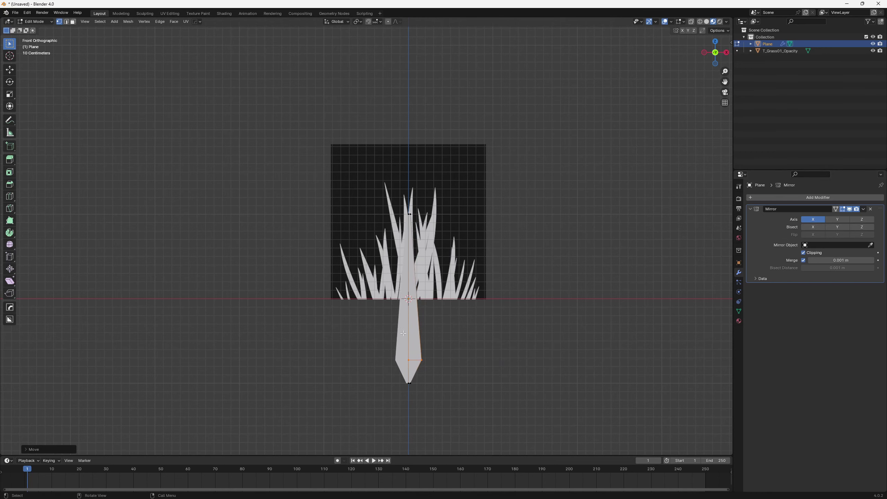
pyautogui.click(410, 214)
pyautogui.press('g')
pyautogui.press('x')
pyautogui.click(410, 215)
# Add a horizontal loop cut in the blade's long upper section and widen it slightly along X.
pyautogui.hotkey('ctrl', 'r')
pyautogui.click(409, 291)
pyautogui.rightClick(409, 291)
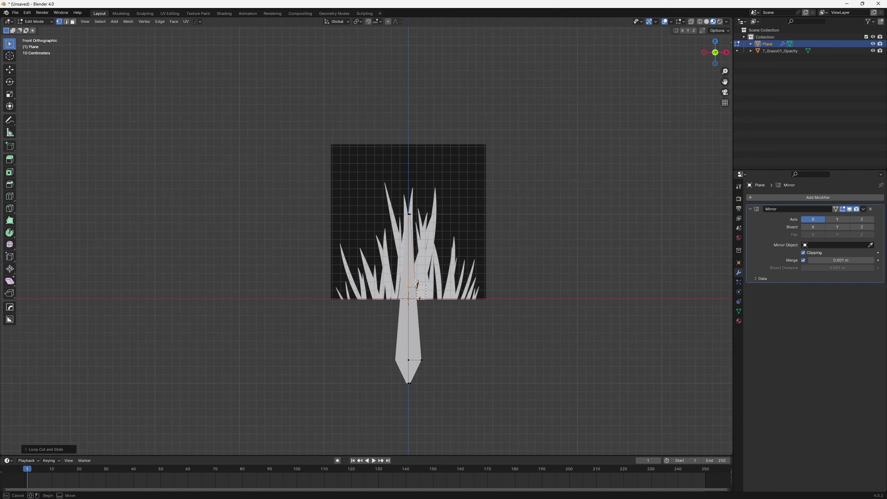
pyautogui.click(414, 283)
pyautogui.press('g')
pyautogui.press('x')
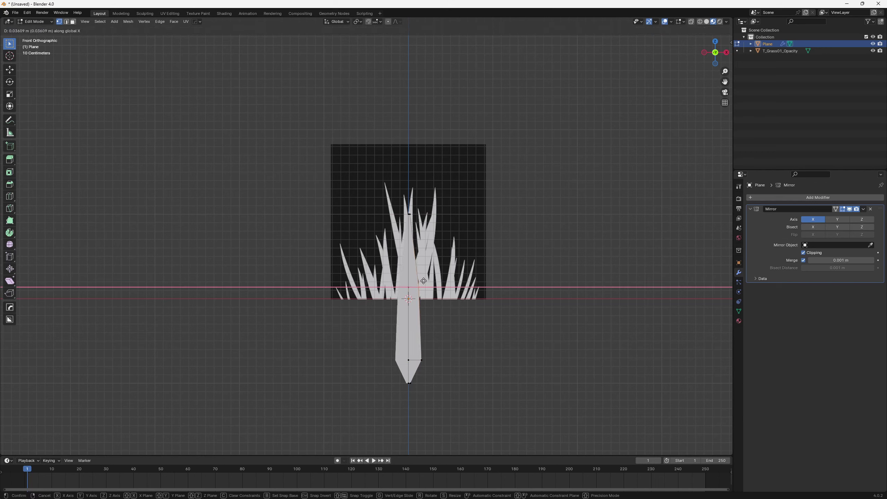
pyautogui.click(420, 281)
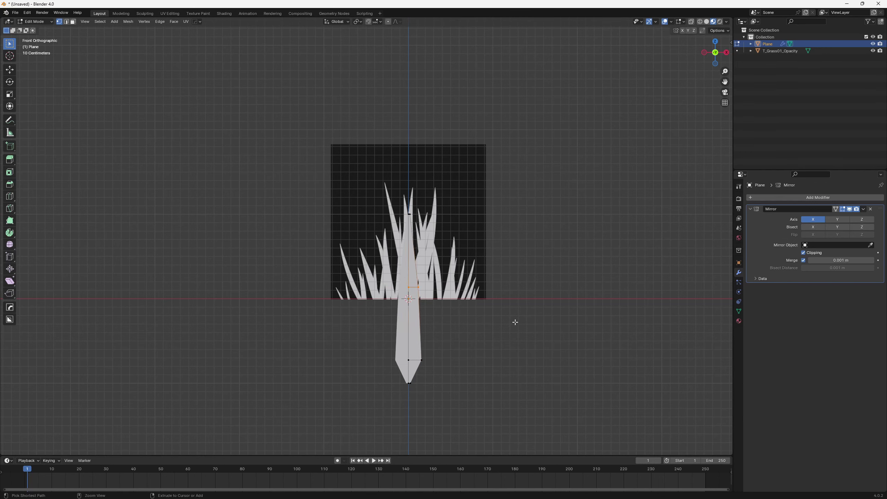
# Bevel the new horizontal edge with 4 segments so its loops spread along the blade.
pyautogui.hotkey('ctrl', 'b')
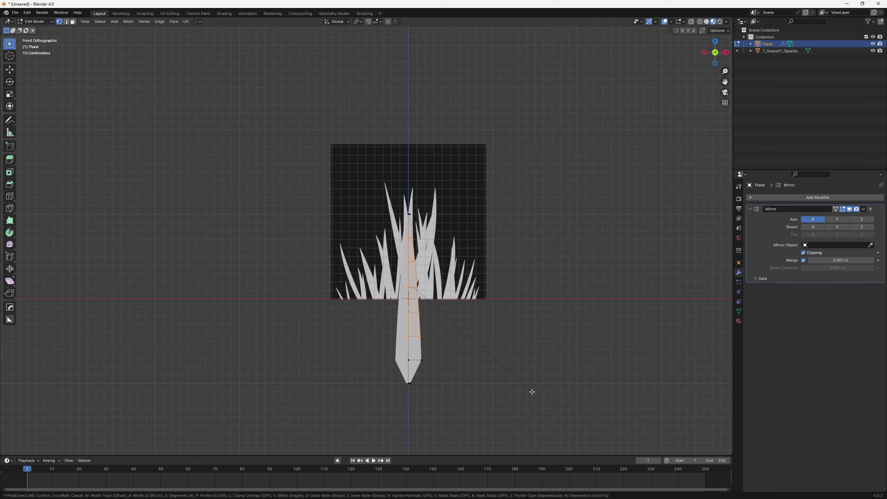
pyautogui.click(532, 391)
pyautogui.scroll(1, 483, 333)
pyautogui.click(430, 330)
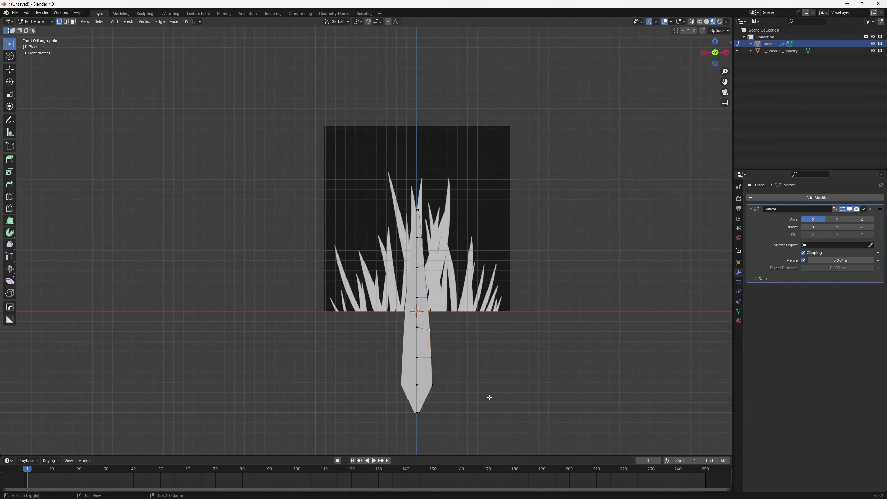
# Add a Subdivision Surface modifier to the blade and set its viewport level to 2.
pyautogui.keyDown('shift'); pyautogui.moveTo(490, 398); pyautogui.dragTo(481, 373, button='middle'); pyautogui.keyUp('shift')
pyautogui.click(769, 197)
pyautogui.write('sub')
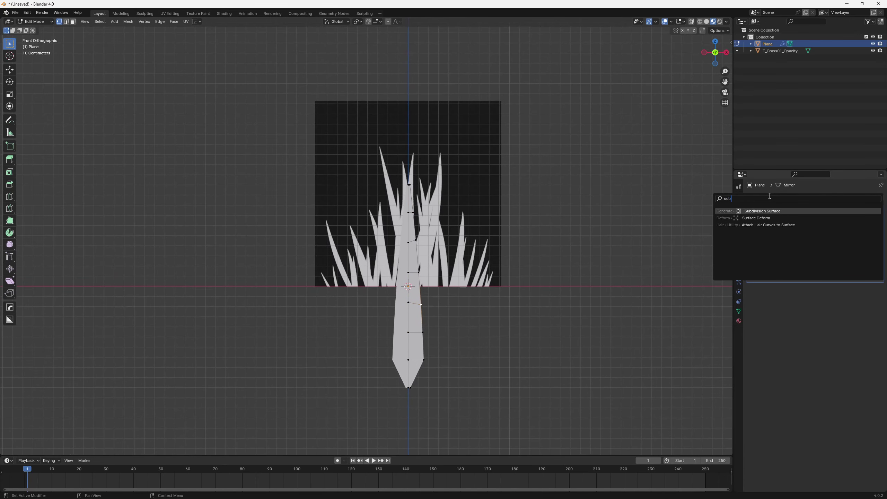
pyautogui.press('Return')
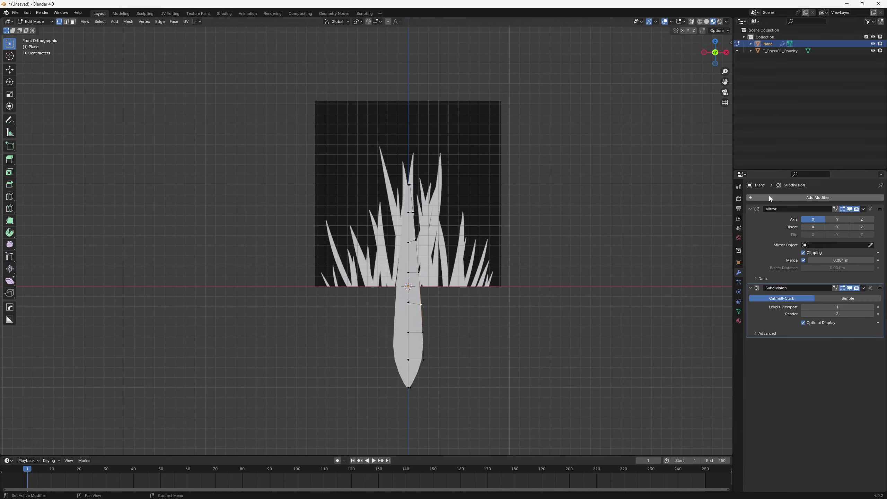
pyautogui.click(872, 307)
# Move the blade's outer top vertex inward along X to the centre line to sharpen the tip.
pyautogui.scroll(8, 450, 154)
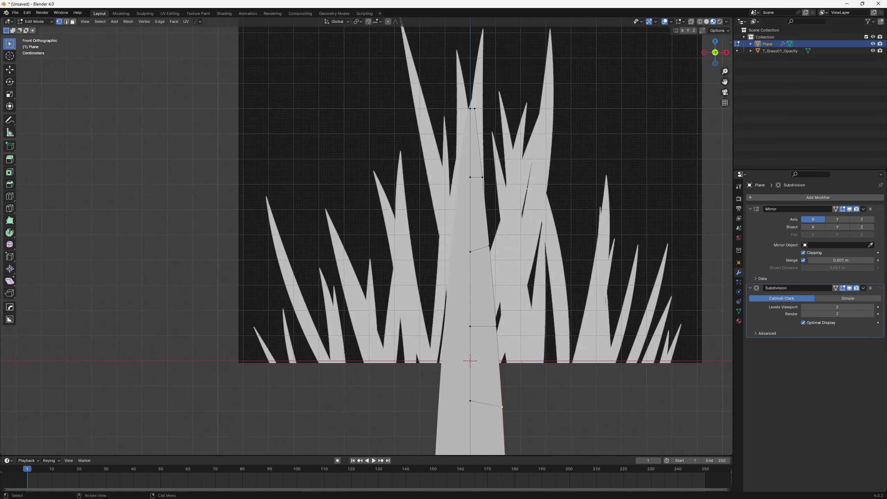
pyautogui.click(445, 143)
pyautogui.press('g')
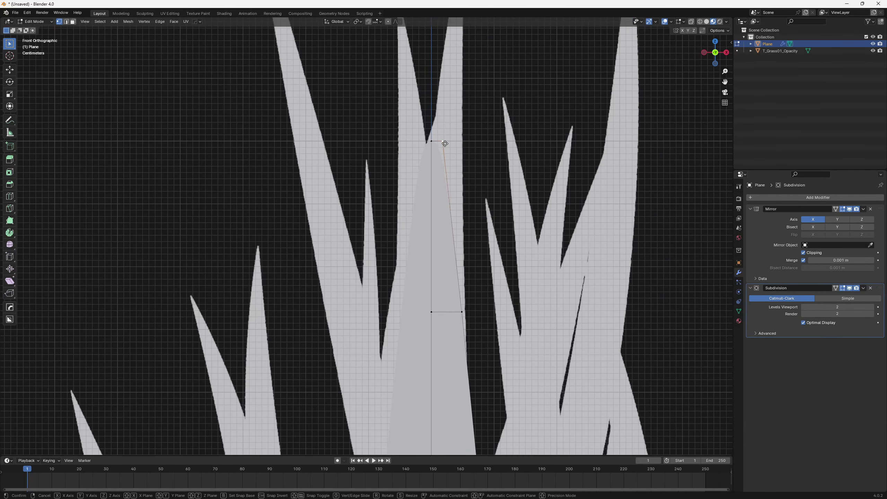
pyautogui.press('z')
pyautogui.press('x')
pyautogui.click(415, 139)
# Move the blade's outer bottom vertex slightly inward along X.
pyautogui.scroll(-10, 415, 139)
pyautogui.keyDown('shift'); pyautogui.moveTo(406, 438); pyautogui.dragTo(423, 293, button='middle'); pyautogui.keyUp('shift')
pyautogui.scroll(6, 422, 309)
pyautogui.click(456, 354)
pyautogui.press('g')
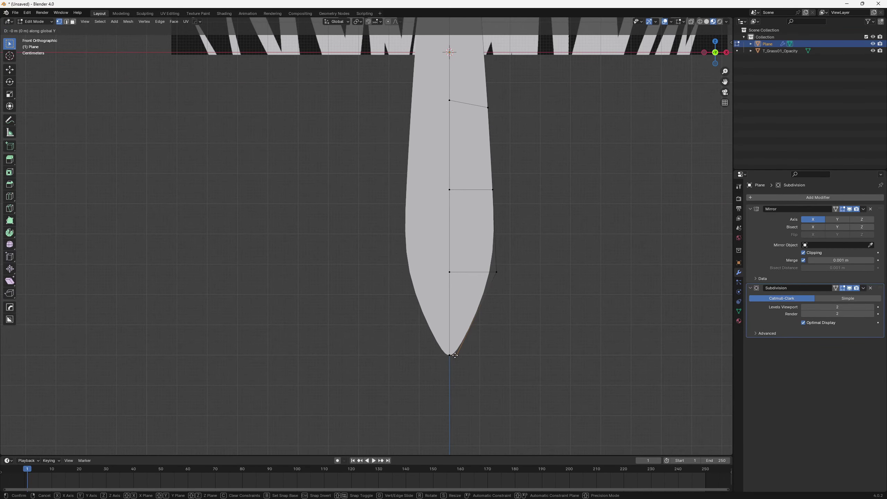
pyautogui.press('x')
pyautogui.click(454, 353)
# Lower the blade's widest edge along Z close to the bottom end to round off the base.
pyautogui.moveTo(515, 294); pyautogui.dragTo(387, 245)
pyautogui.press('g')
pyautogui.press('z')
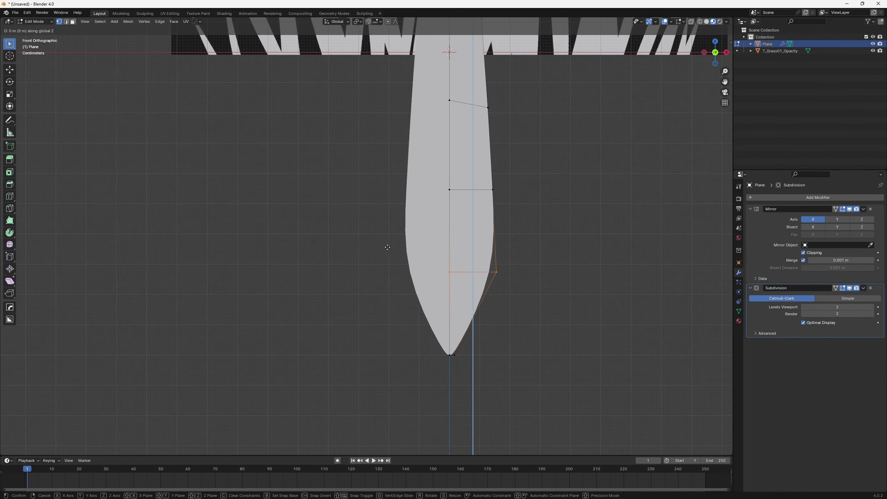
pyautogui.click(355, 219)
# Select the horizontal edge just above the ground line and turn on proportional editing.
pyautogui.scroll(-6, 355, 219)
pyautogui.keyDown('shift'); pyautogui.moveTo(412, 203); pyautogui.dragTo(410, 242, button='middle'); pyautogui.keyUp('shift')
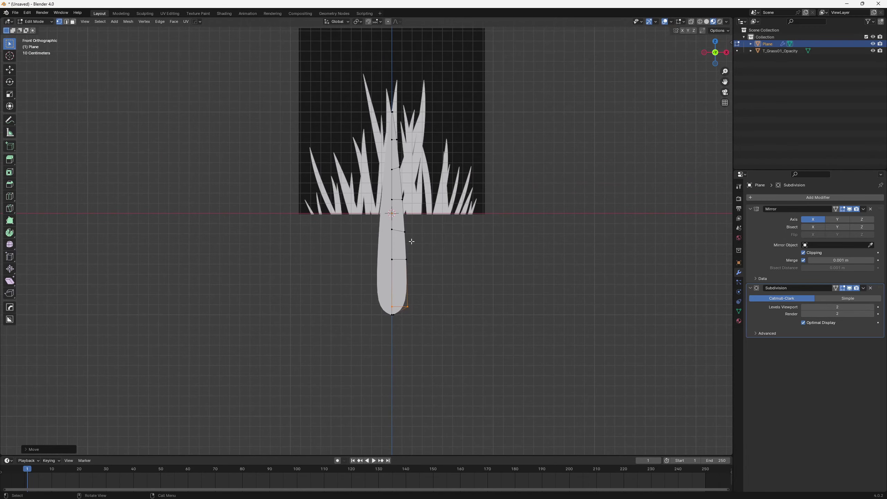
pyautogui.click(414, 241)
pyautogui.keyDown('shift'); pyautogui.moveTo(426, 247); pyautogui.dragTo(425, 263); pyautogui.keyUp('shift')
pyautogui.moveTo(409, 203); pyautogui.dragTo(370, 178)
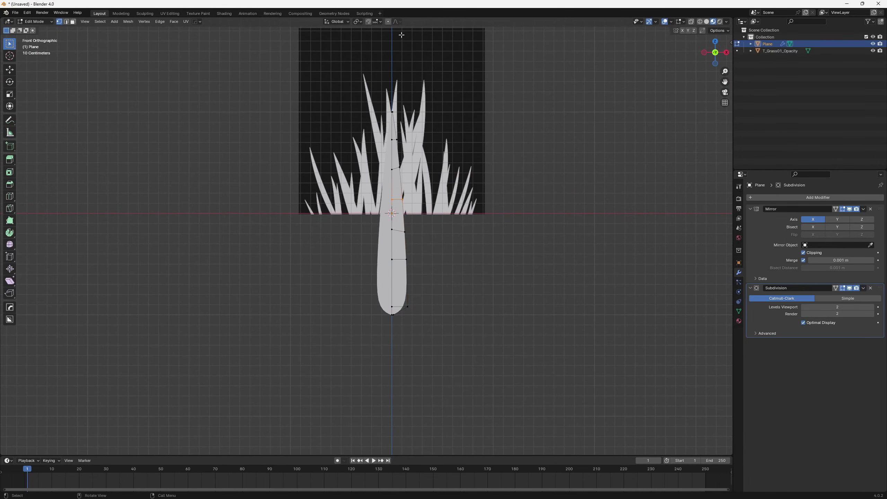
pyautogui.click(388, 22)
# Try to shift the selected edge along X with proportional falloff.
pyautogui.press('g')
pyautogui.press('x')
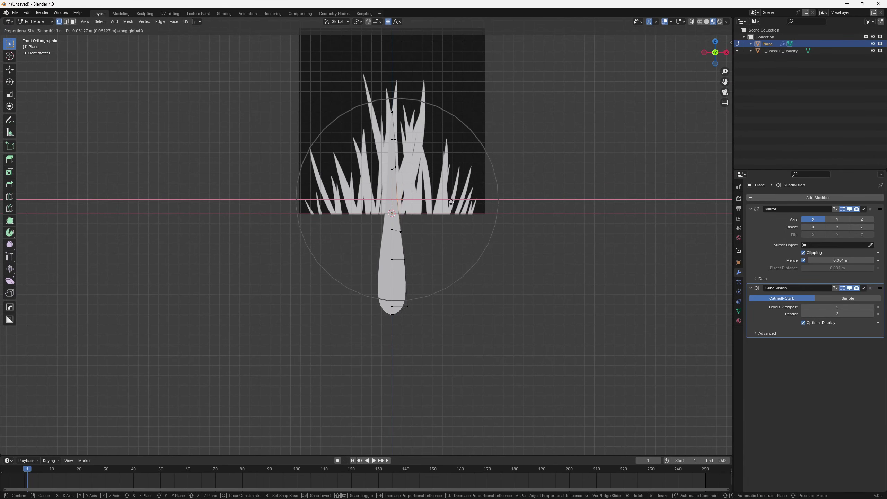
pyautogui.click(522, 223)
pyautogui.hotkey('ctrl', 'z')
# Apply the Mirror modifier in object mode and re-enter edit mode.
pyautogui.press('Tab')
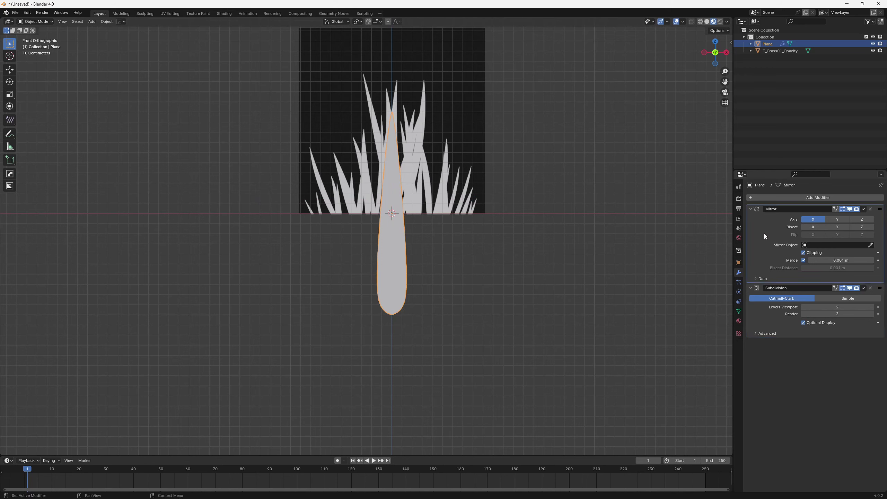
pyautogui.hotkey('ctrl', 'a')
pyautogui.hotkey('ctrl', 'Tab')
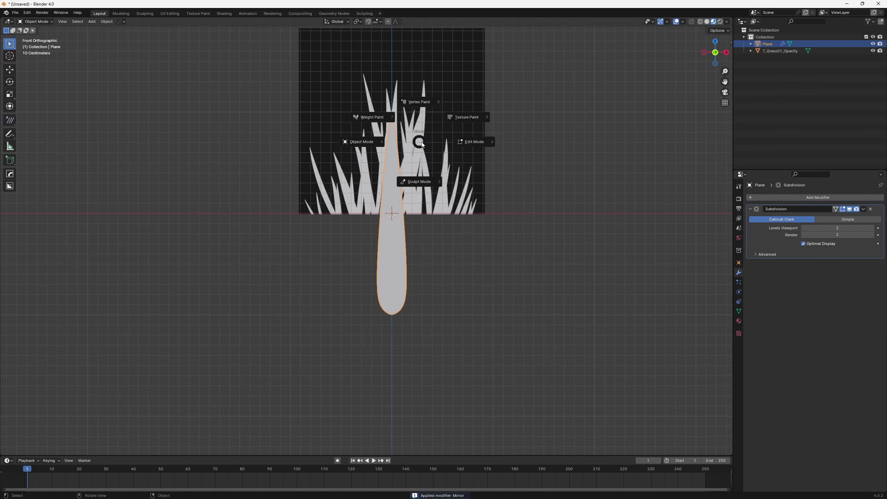
pyautogui.click(468, 142)
# Bend the blade by moving the edges just above and below the ground line along X with proportional falloff.
pyautogui.press('g')
pyautogui.press('x')
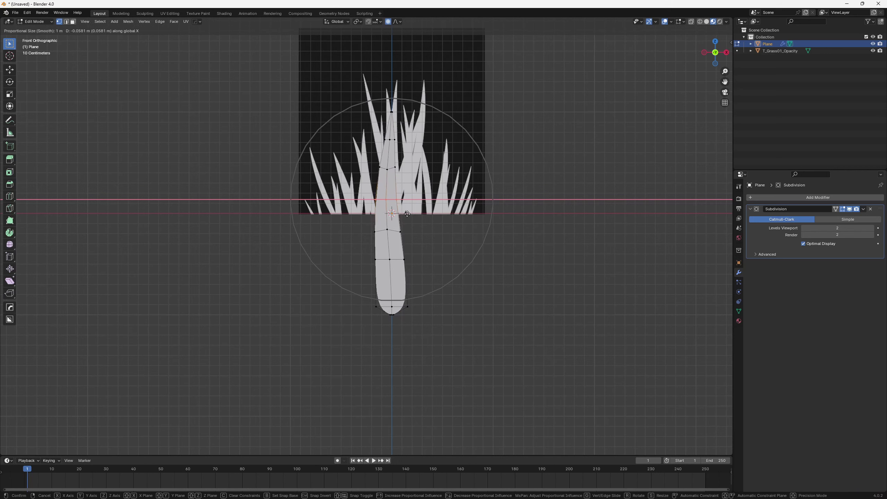
pyautogui.click(411, 214)
pyautogui.moveTo(414, 242); pyautogui.dragTo(361, 228)
pyautogui.press('g')
pyautogui.press('x')
pyautogui.scroll(4, 358, 228)
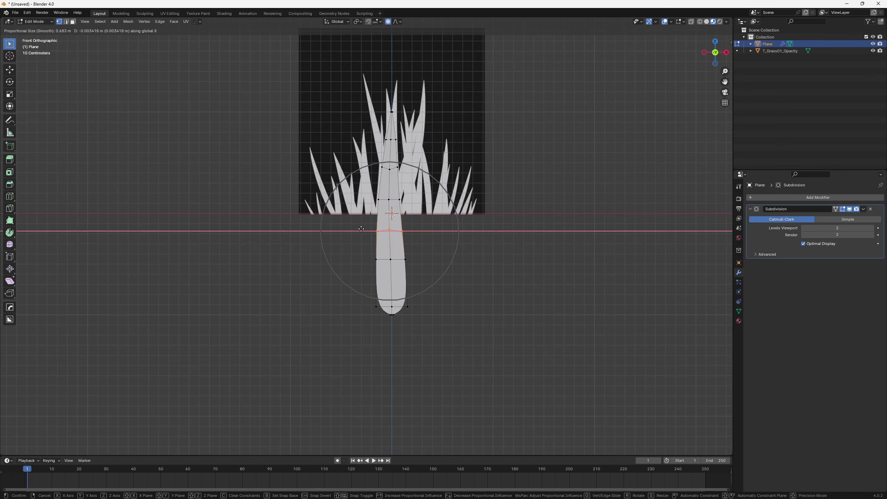
pyautogui.click(361, 228)
# Narrow the edge loop just below the blade's tip by scaling it along X.
pyautogui.moveTo(402, 148); pyautogui.dragTo(381, 133)
pyautogui.press('g')
pyautogui.press('x')
pyautogui.click(381, 134)
pyautogui.press('s')
pyautogui.press('x')
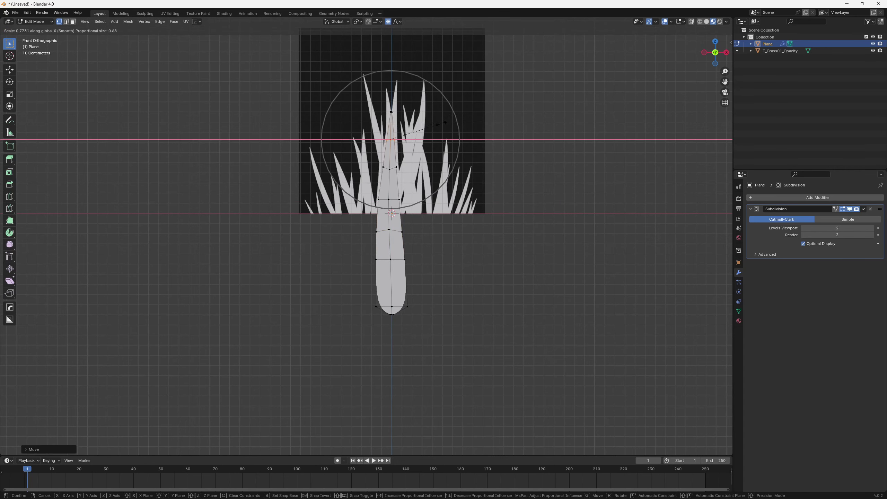
pyautogui.click(408, 132)
# Scale the edge loop just above the ground line along X to adjust the blade's mid width.
pyautogui.moveTo(369, 190); pyautogui.dragTo(434, 211)
pyautogui.press('s')
pyautogui.press('x')
pyautogui.click(428, 215)
# Select the whole blade and scale it down to match the size of a reference grass blade.
pyautogui.press('a')
pyautogui.press('s')
pyautogui.press('z')
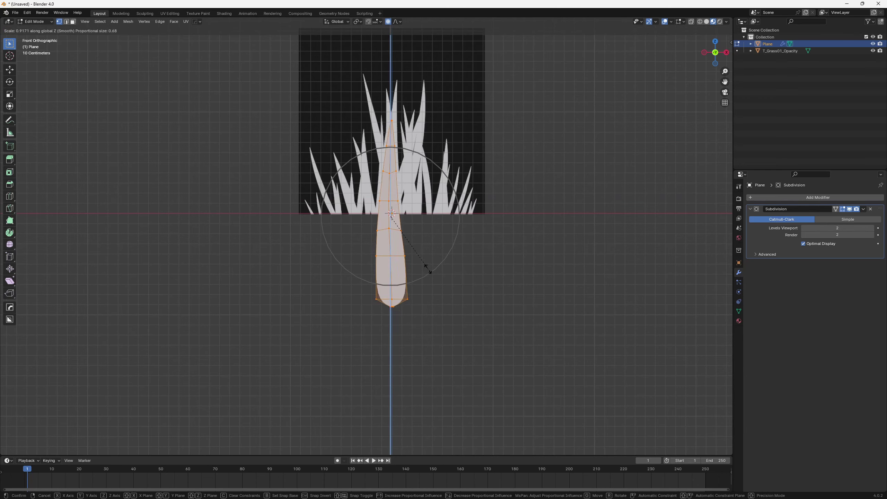
pyautogui.press('x')
pyautogui.click(422, 249)
pyautogui.press('s')
pyautogui.click(446, 178)
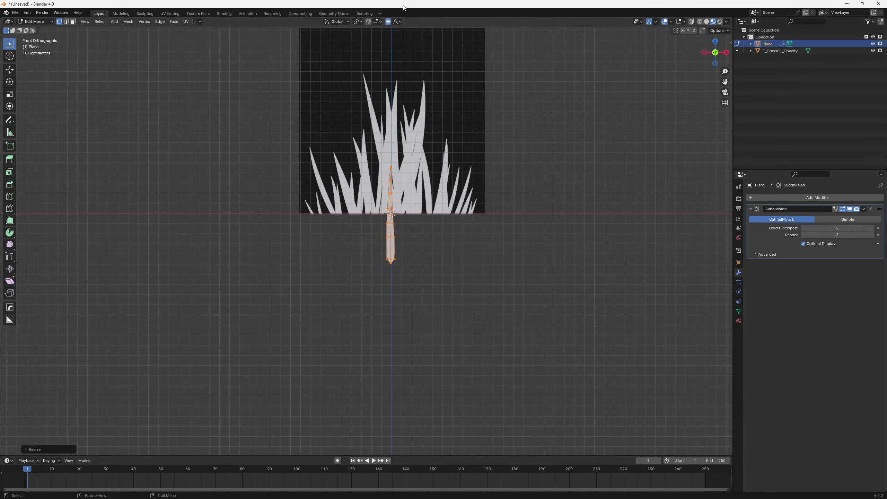
# Turn off proportional editing, then move and rotate the blade onto the leftmost tall blade in the reference image.
pyautogui.click(388, 23)
pyautogui.press('g')
pyautogui.click(345, 203)
pyautogui.press('r')
pyautogui.click(359, 189)
pyautogui.press('g')
pyautogui.click(369, 171)
pyautogui.press('r')
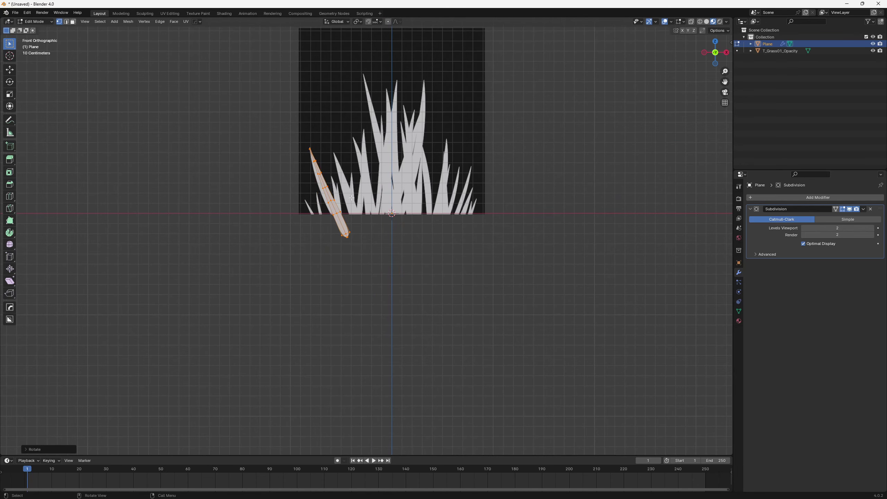
# Bend the placed blade to follow the reference by moving its middle edge loop with proportional editing on.
pyautogui.keyDown('alt'); pyautogui.click(311, 188); pyautogui.keyUp('alt')
pyautogui.press('g')
pyautogui.click(304, 182)
pyautogui.hotkey('ctrl', 'z')
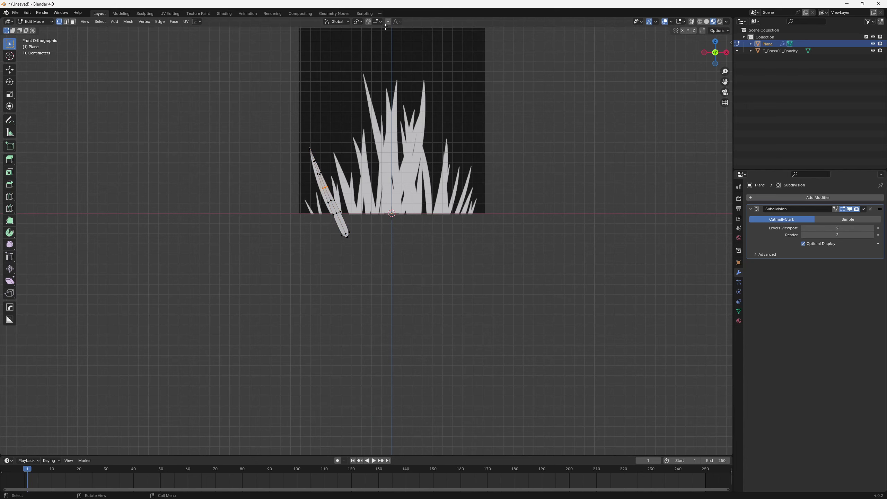
pyautogui.press('g')
pyautogui.click(337, 195)
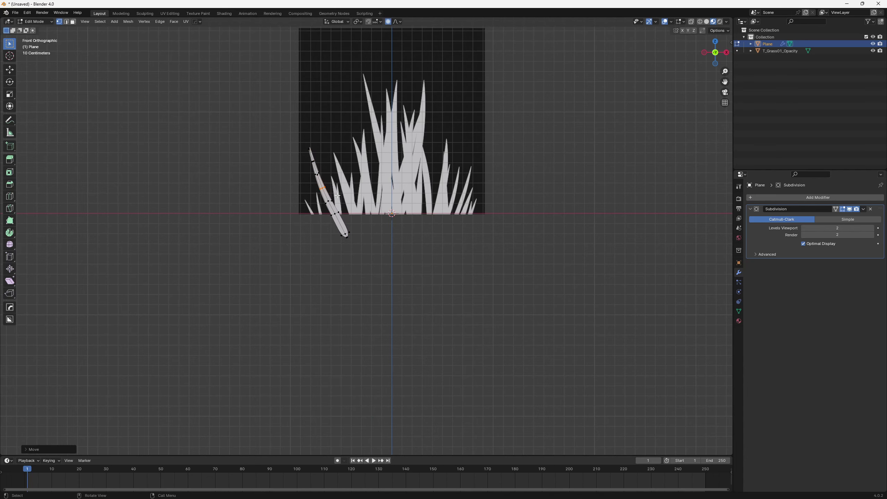
pyautogui.click(388, 270)
pyautogui.hotkey('shift', 'd')
pyautogui.click(385, 304)
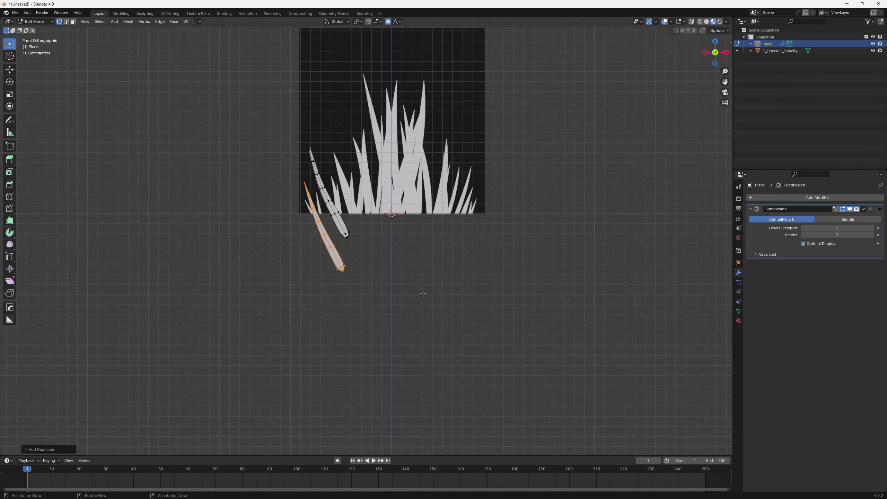
pyautogui.hotkey('ctrl', 'z')
pyautogui.press('g')
pyautogui.rightClick(391, 271)
pyautogui.click(390, 271)
pyautogui.press('a')
pyautogui.hotkey('shift', 'd')
pyautogui.click(387, 304)
pyautogui.press('r')
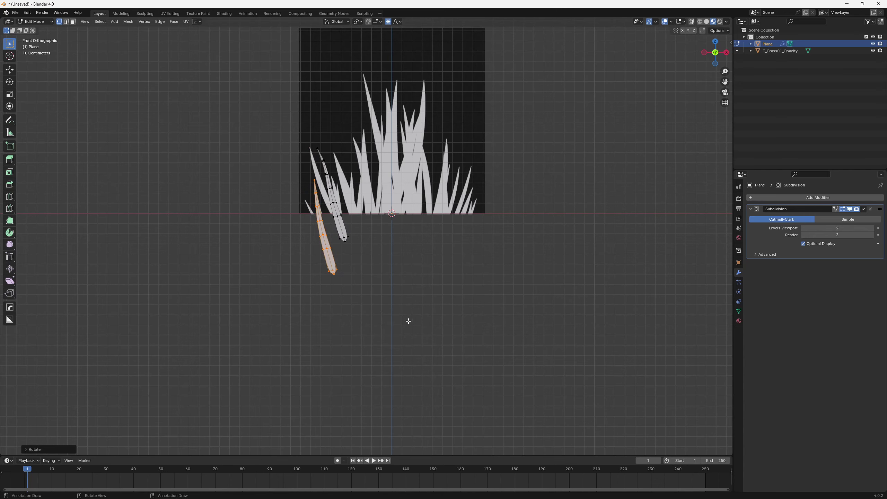
pyautogui.hotkey('ctrl', 'z')
# Turn off proportional editing, then fit scaled-down, rotated copies of the blade onto the two small blades at the reference's far left.
pyautogui.press('o')
pyautogui.press('s')
pyautogui.click(358, 238)
pyautogui.press('r')
pyautogui.click(363, 245)
pyautogui.press('g')
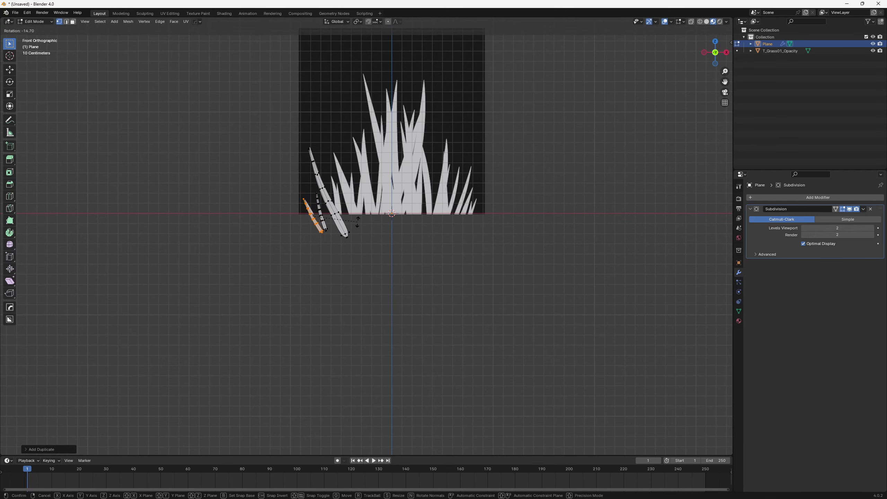
pyautogui.click(358, 223)
pyautogui.press('g')
pyautogui.click(359, 224)
# Duplicate the small blade, then rotate and enlarge the copy to fit the short reference blade beside the first tall leaning blade.
pyautogui.hotkey('shift', 'd')
pyautogui.click(385, 206)
pyautogui.press('r')
pyautogui.click(384, 226)
pyautogui.press('s')
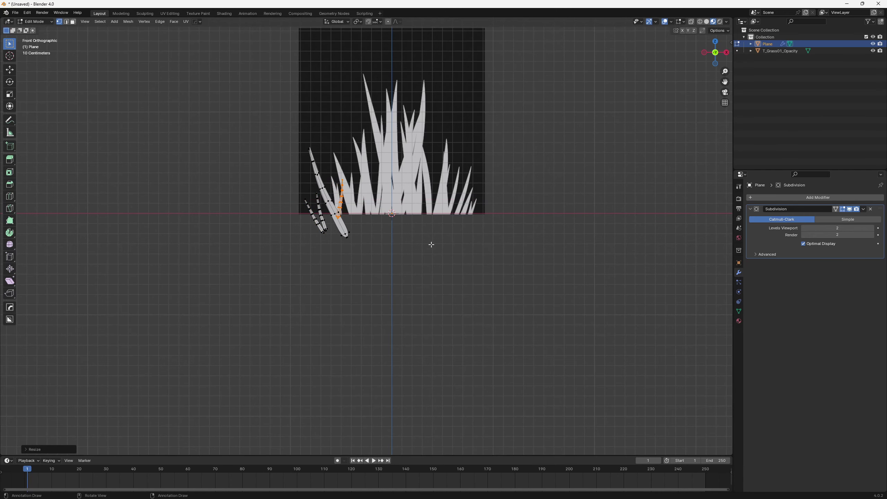
pyautogui.press('r')
pyautogui.click(458, 225)
pyautogui.press('s')
pyautogui.click(517, 257)
# Duplicate that short blade and rotate the copy upright to cover the neighbouring short reference blade.
pyautogui.hotkey('shift', 'd')
pyautogui.click(516, 267)
pyautogui.press('r')
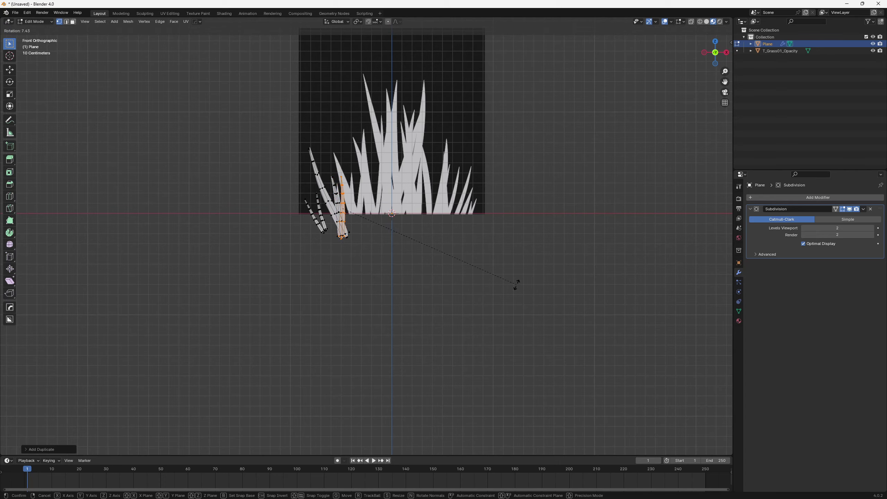
pyautogui.click(509, 299)
# Duplicate the upright short blade, then enlarge, rotate and move the copy onto the second tall leaning blade of the reference.
pyautogui.hotkey('shift', 'd')
pyautogui.click(533, 278)
pyautogui.press('r')
pyautogui.click(533, 244)
pyautogui.press('g')
pyautogui.click(515, 248)
pyautogui.press('s')
pyautogui.click(611, 229)
pyautogui.press('r')
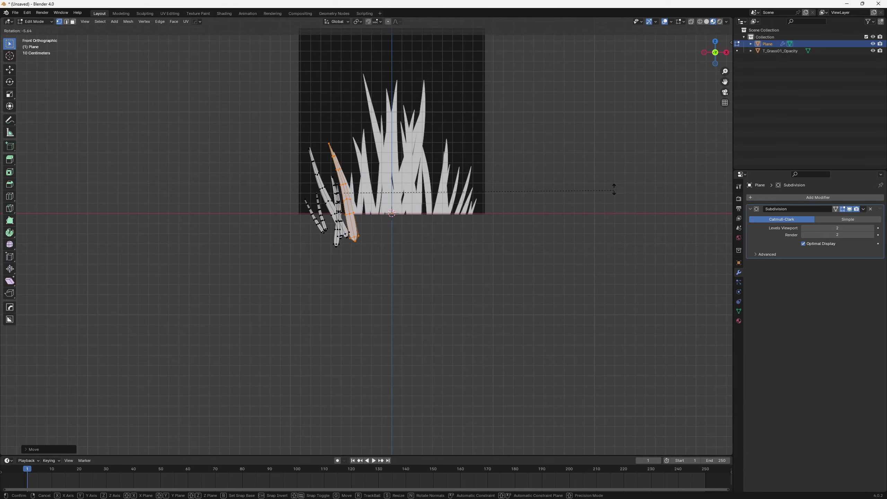
pyautogui.click(615, 190)
# Duplicate the second leaning blade and fit the copy onto the short reference blade just to its right.
pyautogui.hotkey('shift', 'd')
pyautogui.click(522, 251)
pyautogui.press('g')
pyautogui.click(516, 252)
# Duplicate the blade again, then rotate and enlarge the copy to match the nearly upright medium blade of the left-hand cluster.
pyautogui.hotkey('shift', 'd')
pyautogui.click(528, 240)
pyautogui.press('r')
pyautogui.click(535, 261)
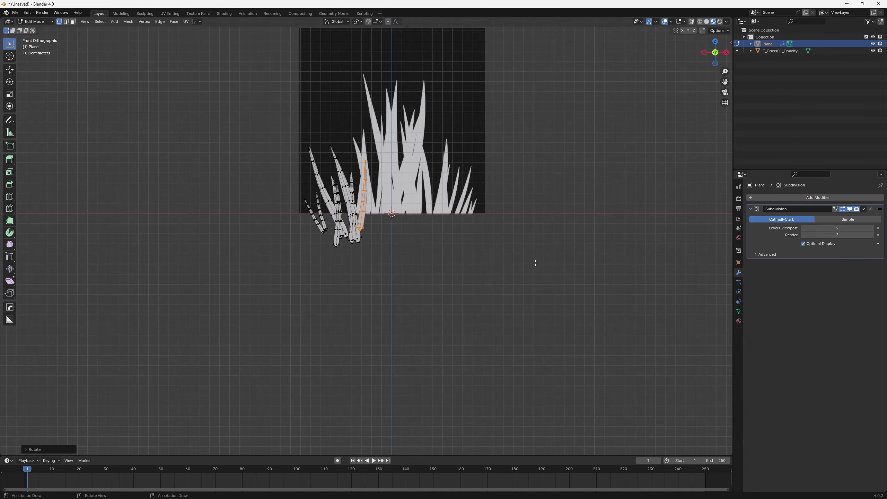
pyautogui.press('s')
pyautogui.click(643, 299)
# Fit another copy onto the left-leaning medium blade behind the upright one by rotating and moving it.
pyautogui.press('r')
pyautogui.click(584, 196)
pyautogui.press('g')
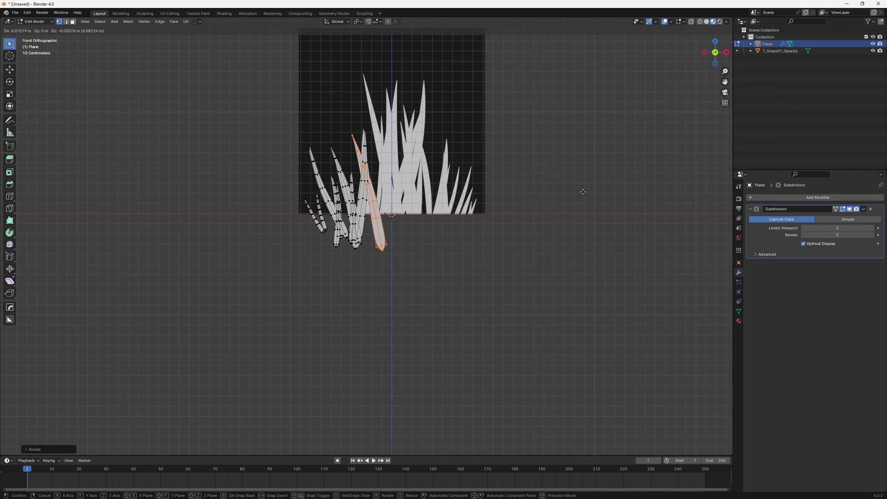
pyautogui.click(582, 193)
# Duplicate the left-leaning medium blade and scale the copy up onto the tallest leaning blade left of the centre line.
pyautogui.hotkey('shift', 'd')
pyautogui.click(597, 184)
pyautogui.press('s')
pyautogui.click(689, 236)
# Duplicate the tallest leaning blade, then rotate, shrink and move the copy onto the shorter upright blade next to it.
pyautogui.hotkey('shift', 'd')
pyautogui.click(491, 259)
pyautogui.press('r')
pyautogui.click(501, 272)
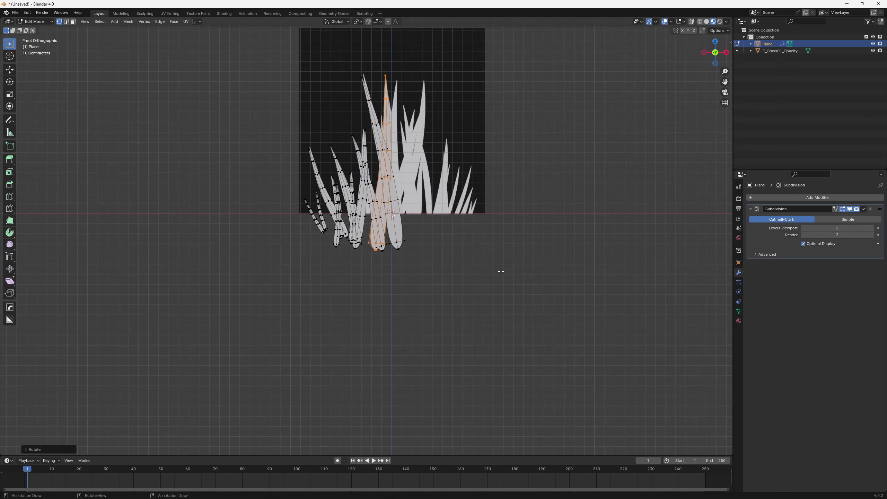
pyautogui.press('s')
pyautogui.click(472, 215)
pyautogui.press('g')
# Duplicate that upright blade, then enlarge, rotate and move the copy onto the shorter of the two central reference blades.
pyautogui.hotkey('shift', 'd')
pyautogui.click(489, 198)
pyautogui.press('s')
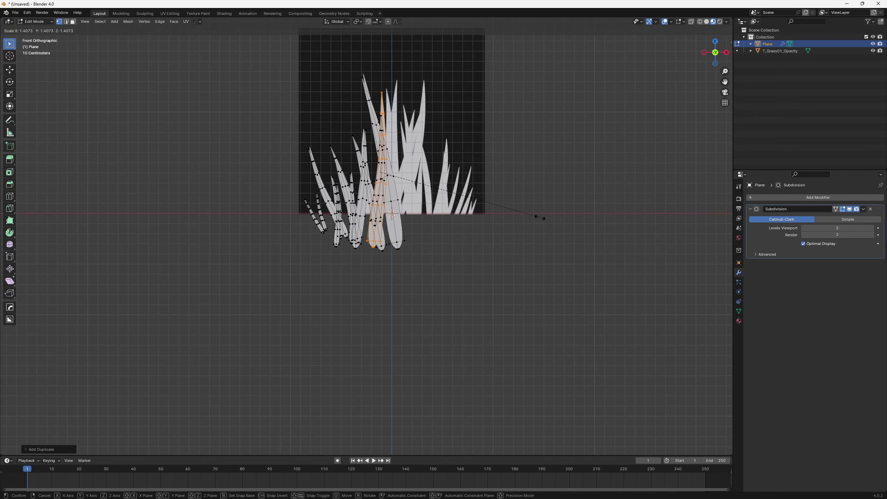
pyautogui.click(540, 216)
pyautogui.press('r')
pyautogui.click(549, 203)
pyautogui.press('g')
pyautogui.click(557, 200)
# Try to fit a flipped, rotated copy onto the taller central blade, then move it aside and delete its faces.
pyautogui.press('r')
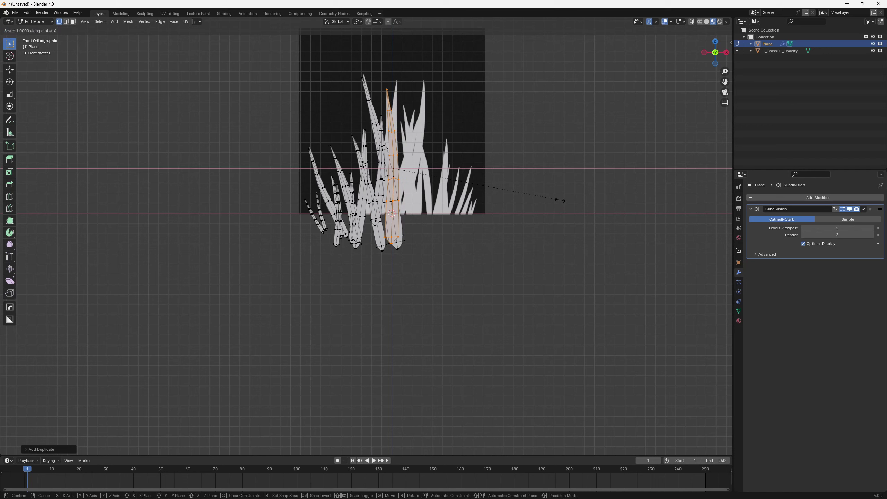
pyautogui.click(562, 197)
pyautogui.press('g')
pyautogui.click(552, 173)
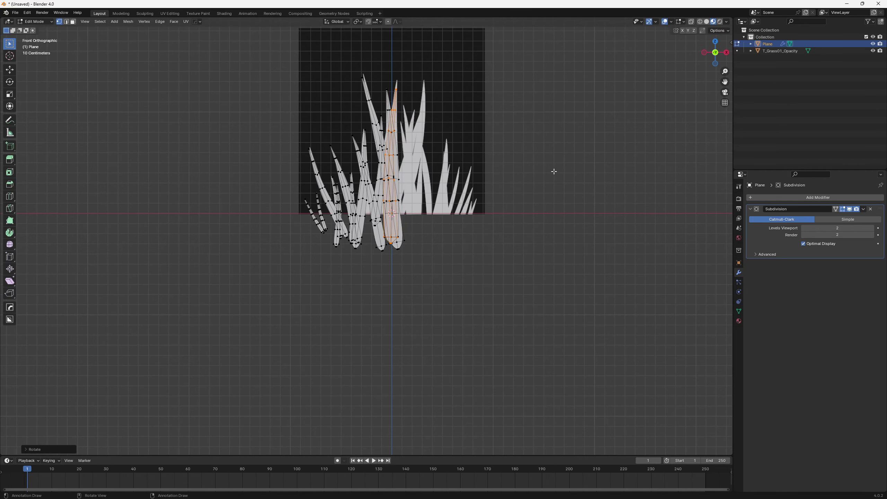
pyautogui.press('g')
pyautogui.click(639, 160)
pyautogui.press('x')
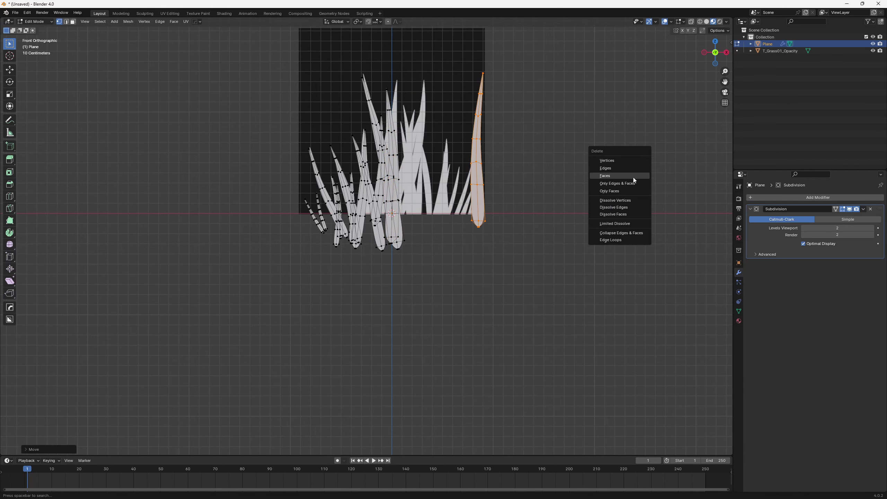
pyautogui.click(632, 178)
# Duplicate the tallest leaning blade in place and mirror the copy by scaling it -1 along X.
pyautogui.press('l')
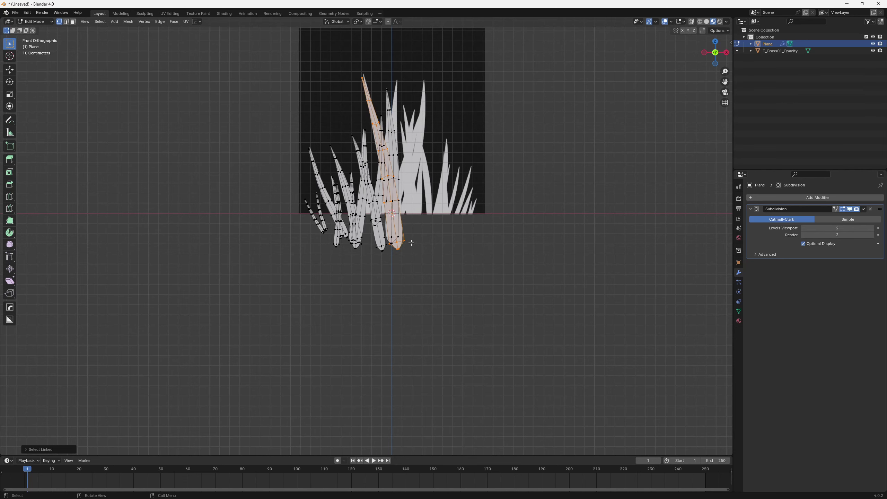
pyautogui.hotkey('shift', 'd')
pyautogui.rightClick(427, 238)
pyautogui.write('szx')
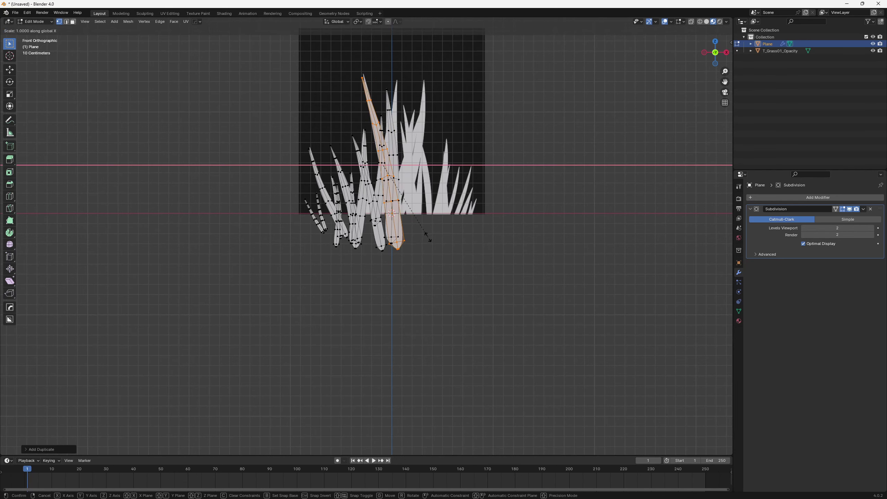
pyautogui.write('-1')
pyautogui.press('Return')
# Rotate and move the mirrored copy onto the taller central blade of the reference.
pyautogui.press('r')
pyautogui.click(454, 198)
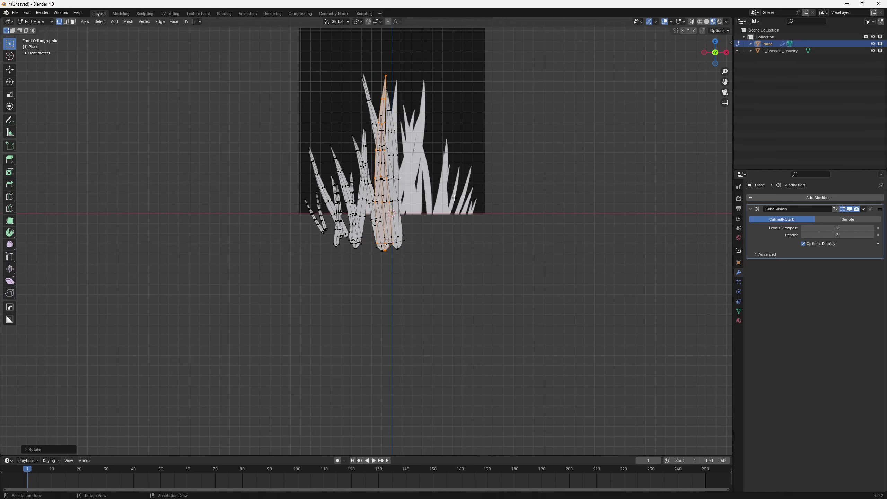
pyautogui.press('g')
pyautogui.click(468, 209)
pyautogui.keyDown('shift'); pyautogui.moveTo(444, 206); pyautogui.dragTo(446, 214, button='middle'); pyautogui.keyUp('shift')
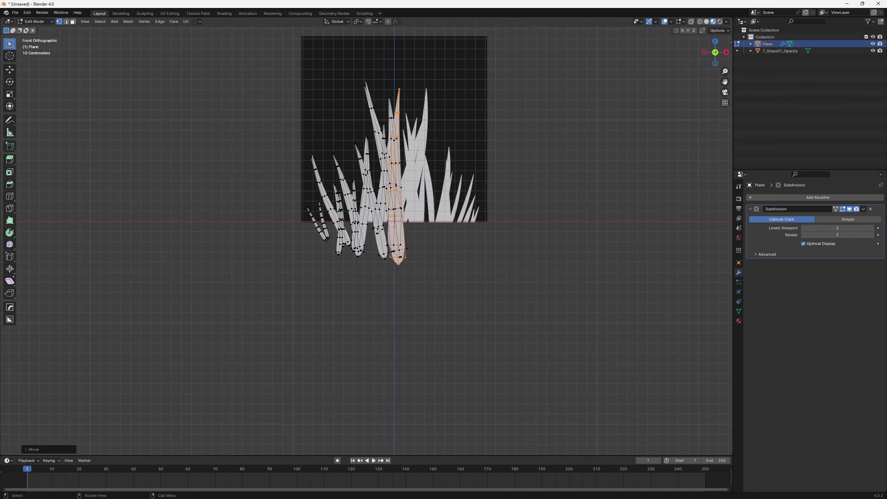
# Select the leftmost small blade through its linked geometry, try moving it aside twice, and undo both moves.
pyautogui.click(323, 245)
pyautogui.press('l')
pyautogui.press('g')
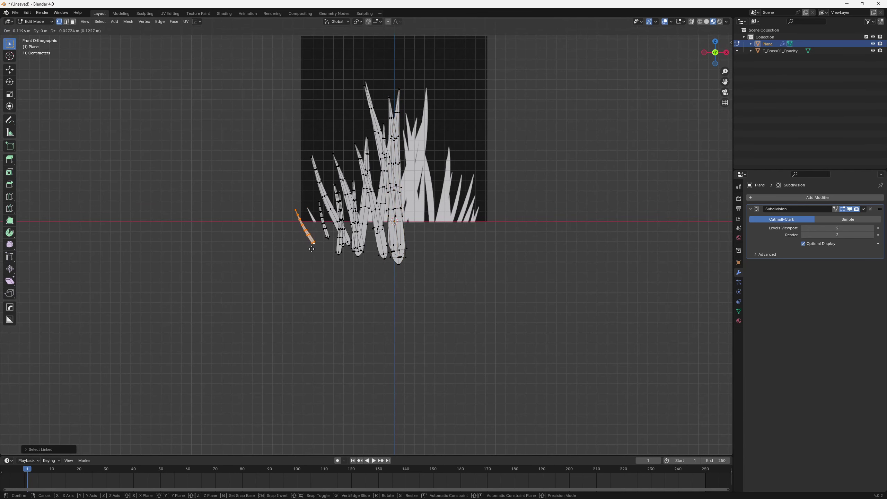
pyautogui.click(303, 242)
pyautogui.hotkey('ctrl', 'z')
pyautogui.click(308, 244)
pyautogui.press('l')
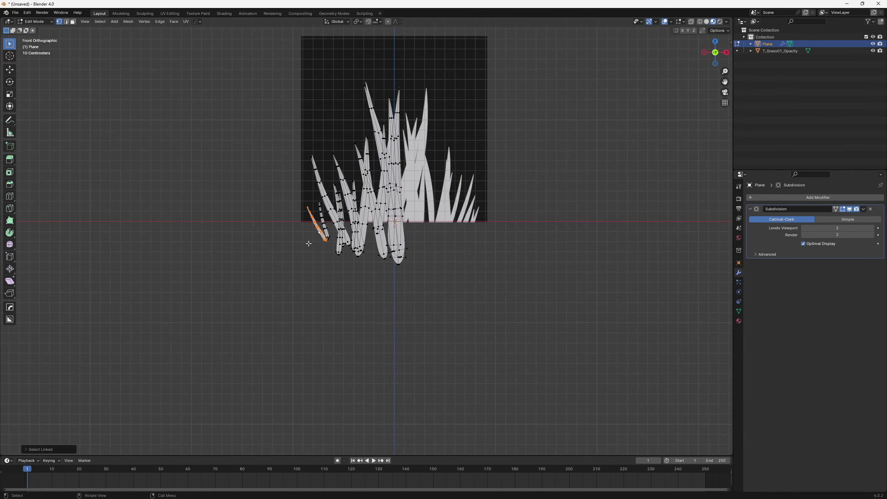
pyautogui.press('g')
pyautogui.click(287, 241)
pyautogui.hotkey('ctrl', 'z')
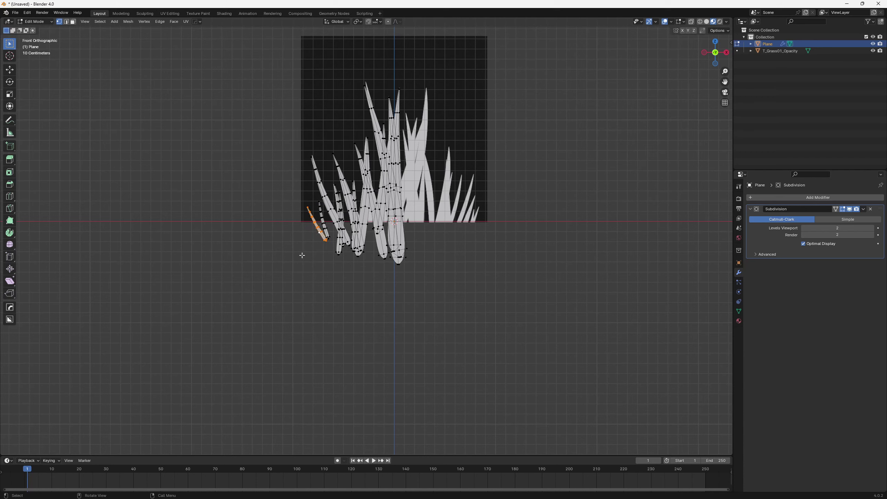
# Try mirroring the leftmost small blade by scaling it -1 along X and rotating it, undoing each change.
pyautogui.press('s')
pyautogui.rightClick(271, 266)
pyautogui.press('s')
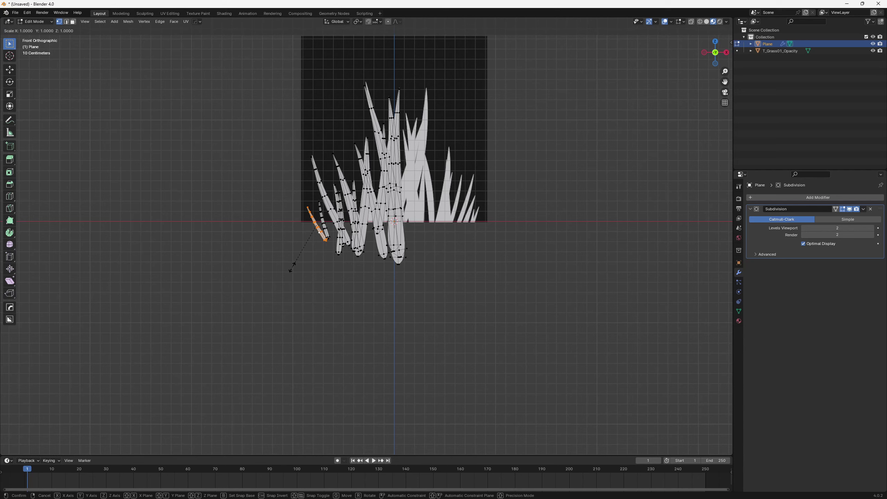
pyautogui.press('x')
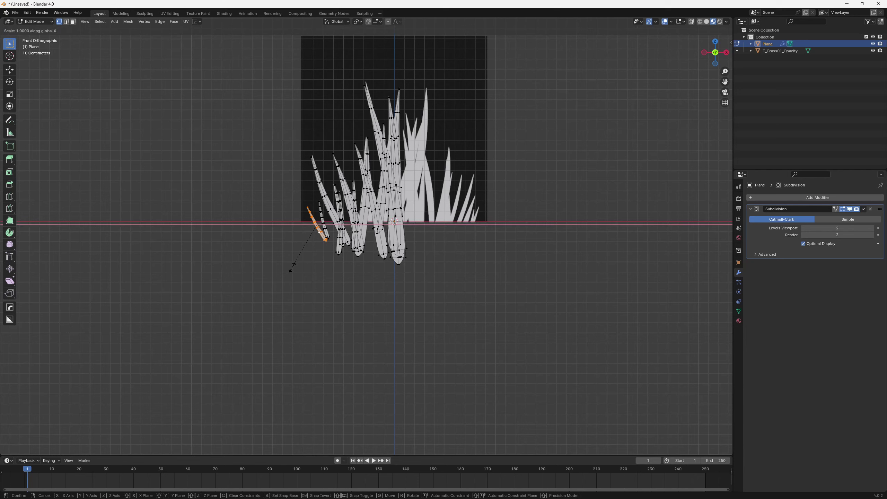
pyautogui.write('-1')
pyautogui.press('Return')
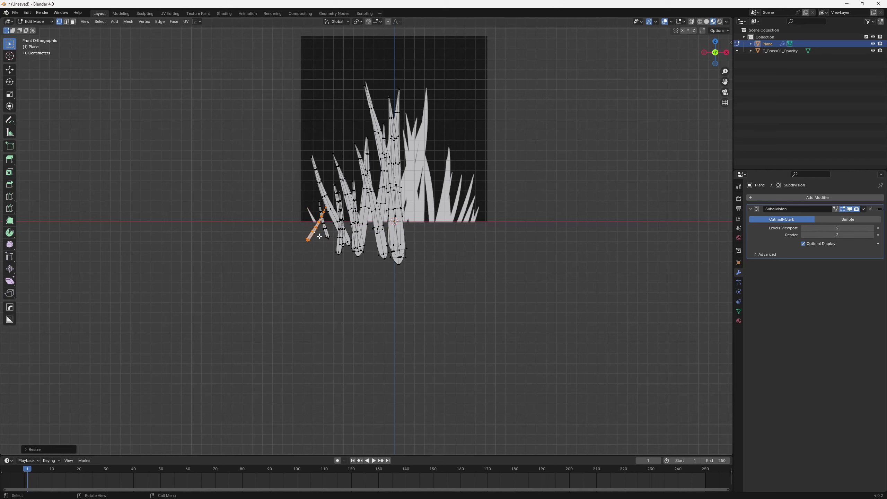
pyautogui.hotkey('ctrl', 'z')
pyautogui.press('r')
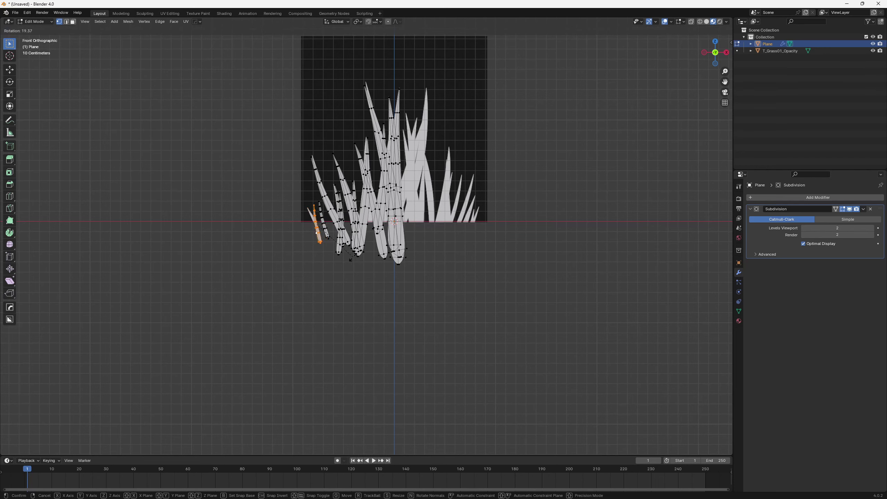
pyautogui.click(344, 258)
pyautogui.hotkey('ctrl', 'z')
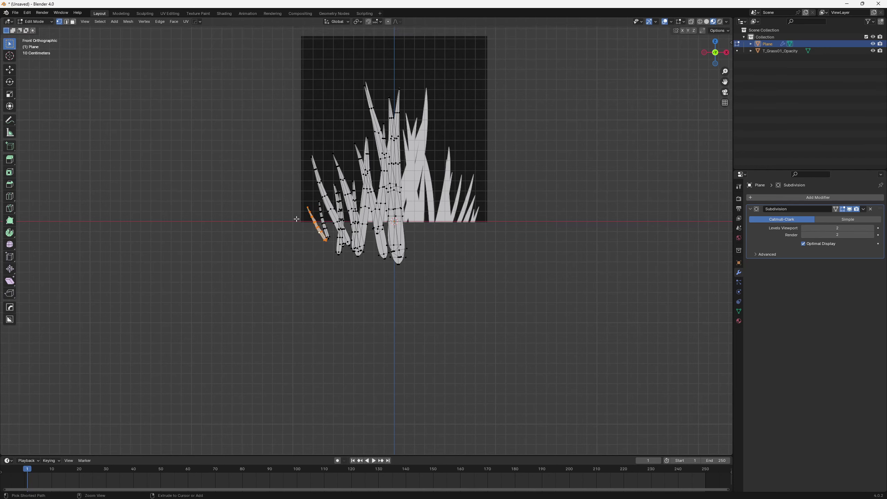
# Try the -1 scale along X on the small blade again with two test rotations, and undo them.
pyautogui.press('s')
pyautogui.write('x')
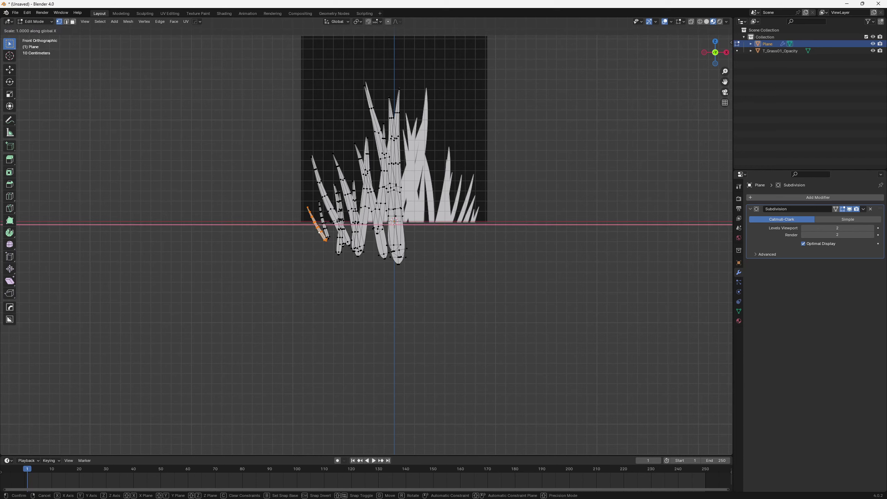
pyautogui.write('-1')
pyautogui.press('Return')
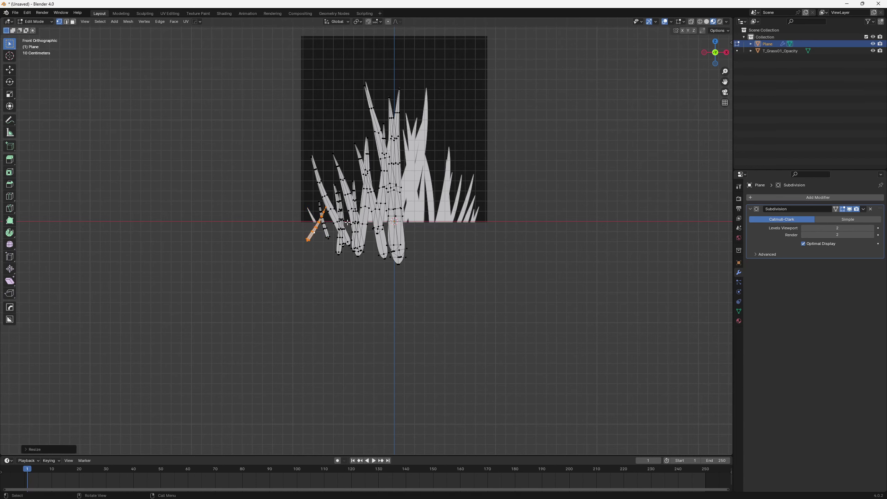
pyautogui.press('r')
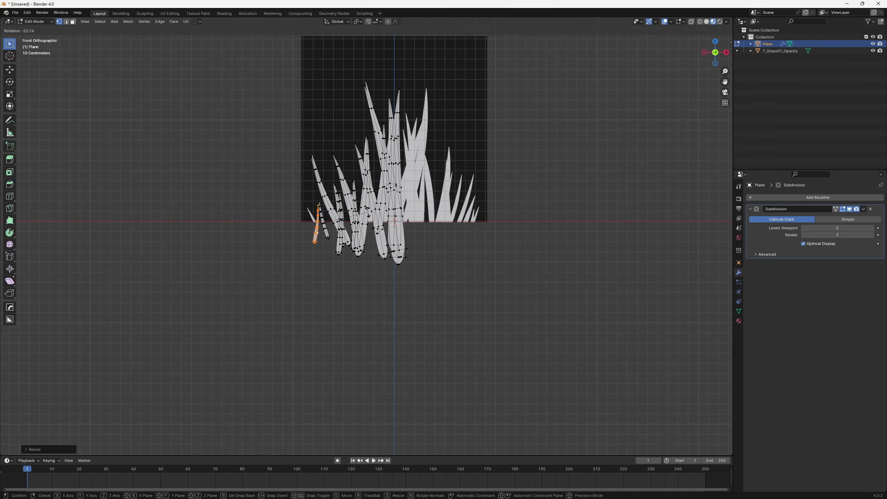
pyautogui.click(368, 212)
pyautogui.hotkey('ctrl', 'z')
pyautogui.press('r')
pyautogui.click(371, 163)
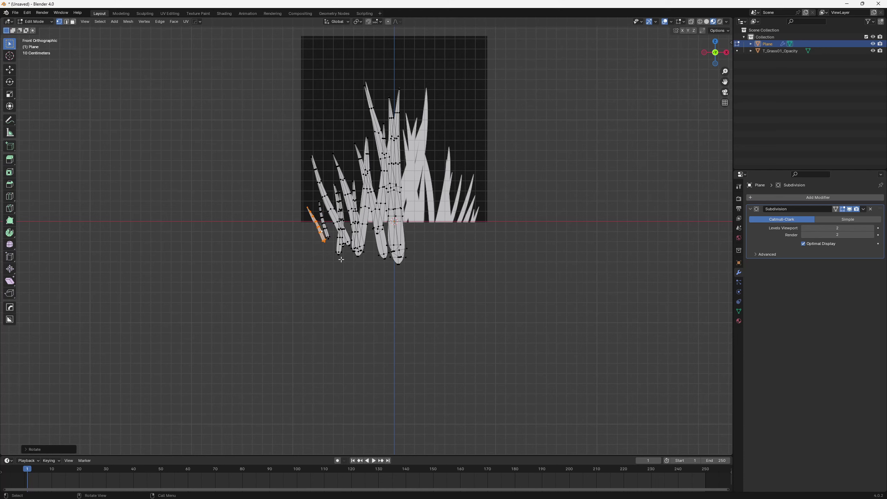
pyautogui.hotkey('ctrl', 'z')
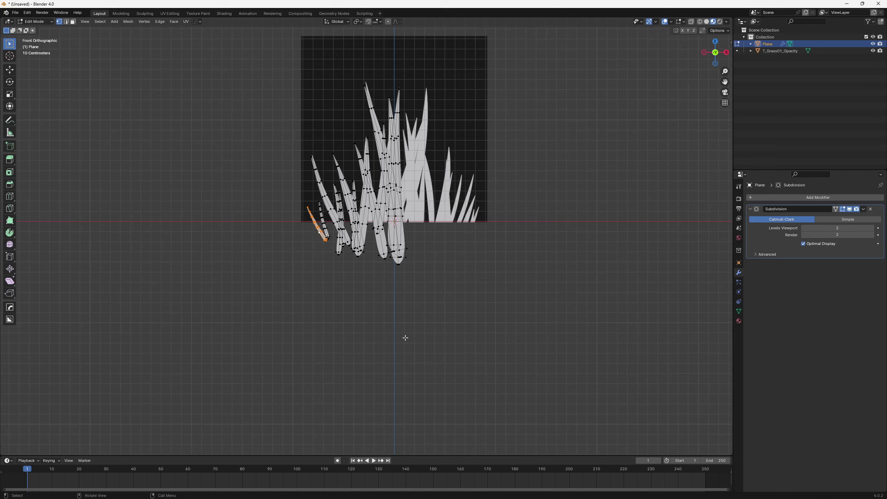
# Try rotating, scaling and moving the selected small blade, undoing each transform.
pyautogui.press('r')
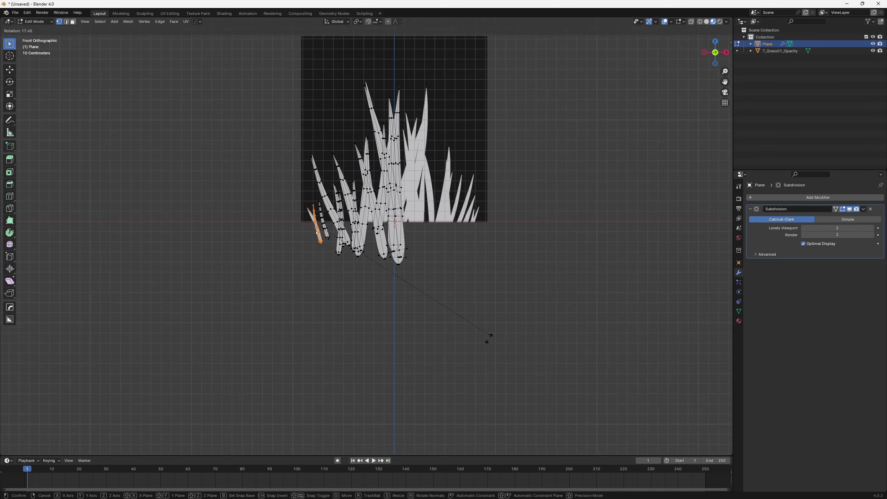
pyautogui.click(489, 339)
pyautogui.hotkey('ctrl', 'z')
pyautogui.press('s')
pyautogui.click(441, 354)
pyautogui.hotkey('ctrl', 'z')
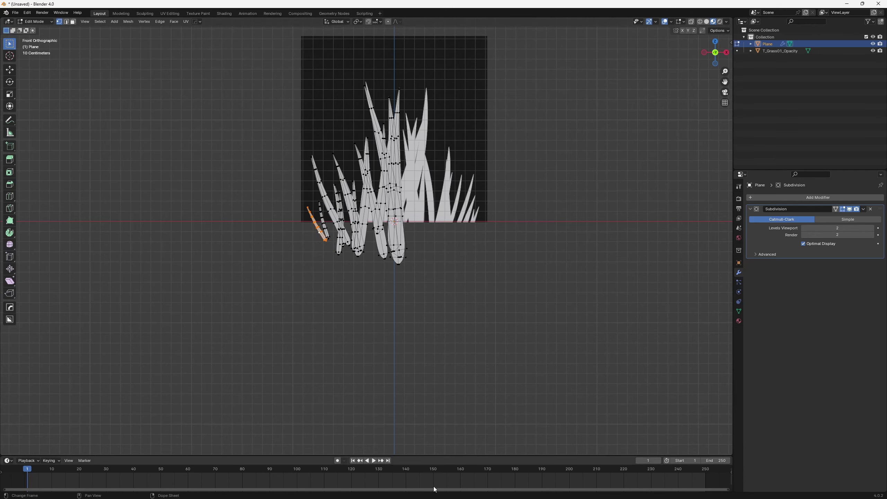
pyautogui.press('g')
pyautogui.click(459, 401)
pyautogui.hotkey('ctrl', 'z')
# Try adding a sliding edge loop to the central blade near the ground line, and undo it.
pyautogui.keyDown('shift'); pyautogui.moveTo(453, 233); pyautogui.dragTo(444, 279, button='middle'); pyautogui.keyUp('shift')
pyautogui.hotkey('ctrl', 'r')
pyautogui.click(403, 287)
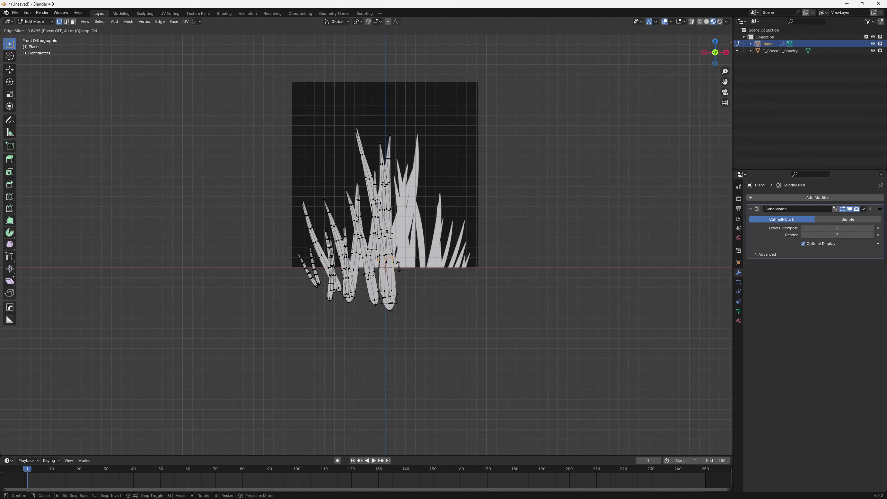
pyautogui.click(402, 285)
pyautogui.hotkey('ctrl', 'z')
# Select the vertices across the middle of the central blades and bevel them.
pyautogui.keyDown('shift'); pyautogui.moveTo(423, 220); pyautogui.dragTo(420, 178, button='middle'); pyautogui.keyUp('shift')
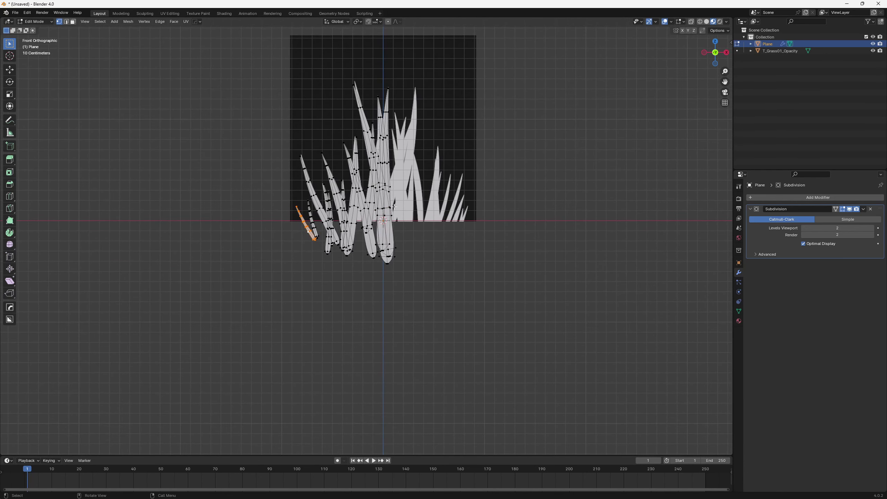
pyautogui.moveTo(353, 177); pyautogui.dragTo(398, 199)
pyautogui.hotkey('ctrl', 'b')
pyautogui.click(483, 226)
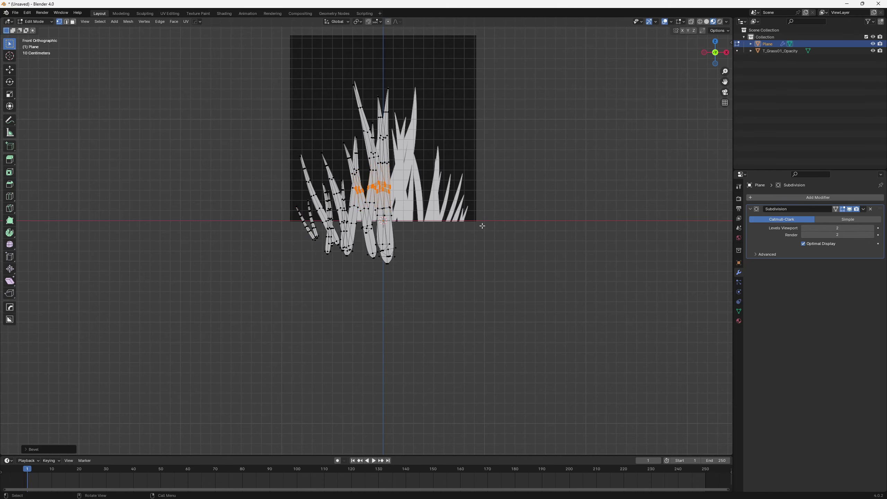
# Undo the bevel on the central blades' vertices and return to the front view.
pyautogui.hotkey('ctrl', 'z')
pyautogui.scroll(1, 359, 254)
pyautogui.moveTo(379, 295); pyautogui.dragTo(422, 265, button='middle')
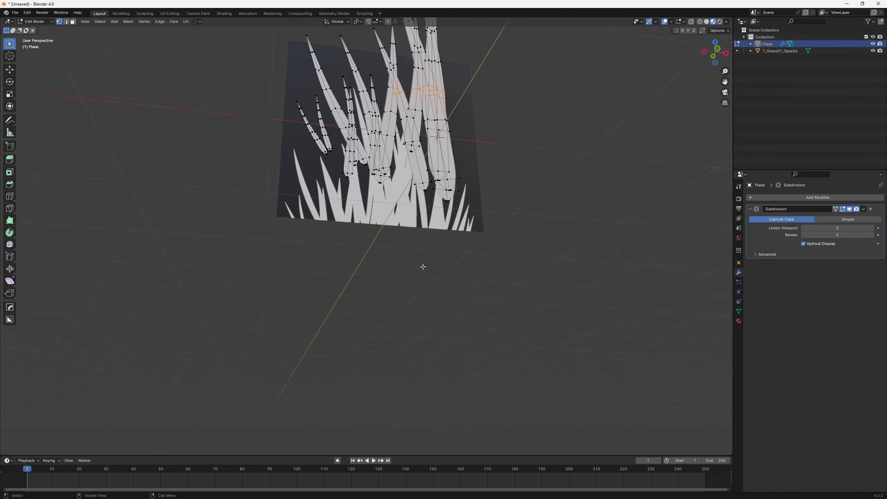
pyautogui.press('KP_1')
# Duplicate the outer tall blade on the left across the clump, rotate the copy to lean right and scale it up to about 1.96.
pyautogui.click(333, 244)
pyautogui.hotkey('ctrl', 'l')
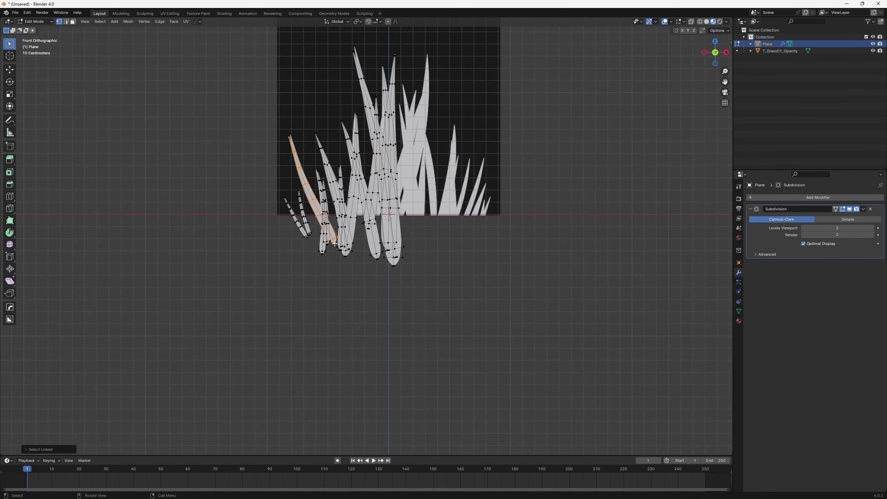
pyautogui.hotkey('shift', 'd')
pyautogui.click(552, 245)
pyautogui.press('r')
pyautogui.click(484, 333)
pyautogui.press('s')
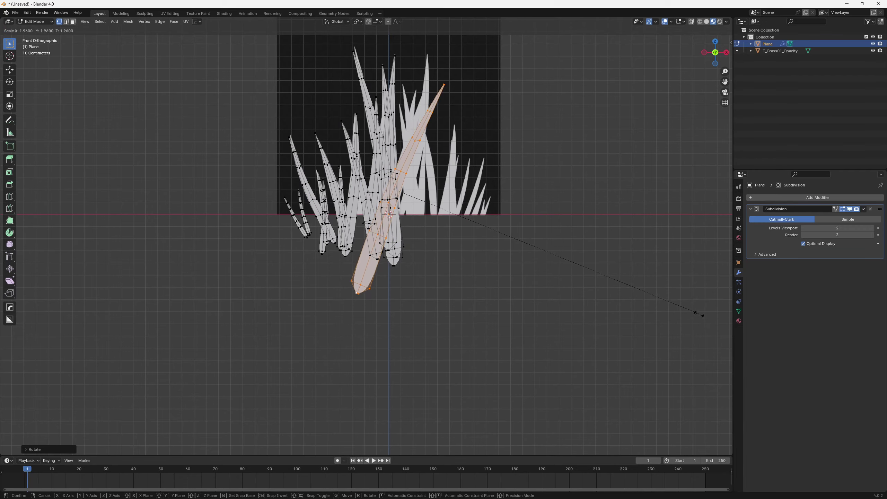
pyautogui.click(695, 311)
# Rotate and move the enlarged blade copies onto the reference blades just right of the centre line.
pyautogui.press('r')
pyautogui.click(573, 202)
pyautogui.press('g')
pyautogui.click(582, 212)
pyautogui.press('g')
pyautogui.click(513, 315)
# Fit further large blade copies to the tall reference blades right of centre, duplicating, rotating and moving them.
pyautogui.press('r')
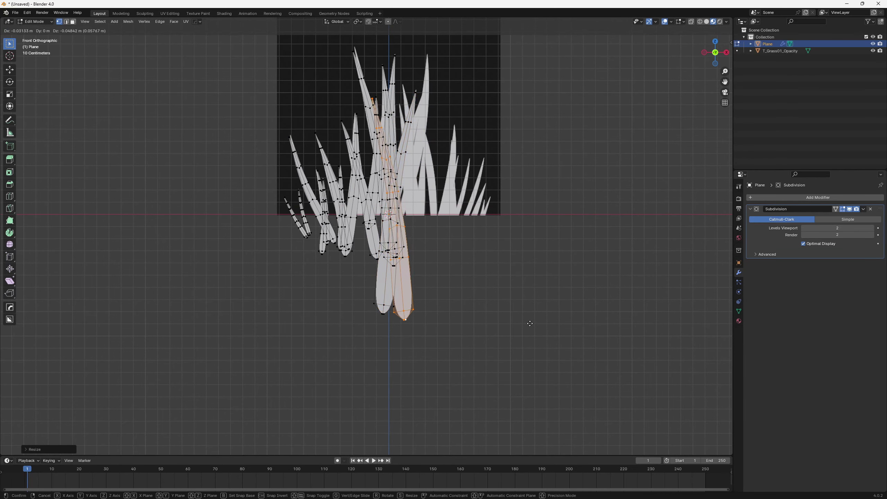
pyautogui.click(552, 315)
pyautogui.press('g')
pyautogui.click(537, 431)
pyautogui.hotkey('shift', 'd')
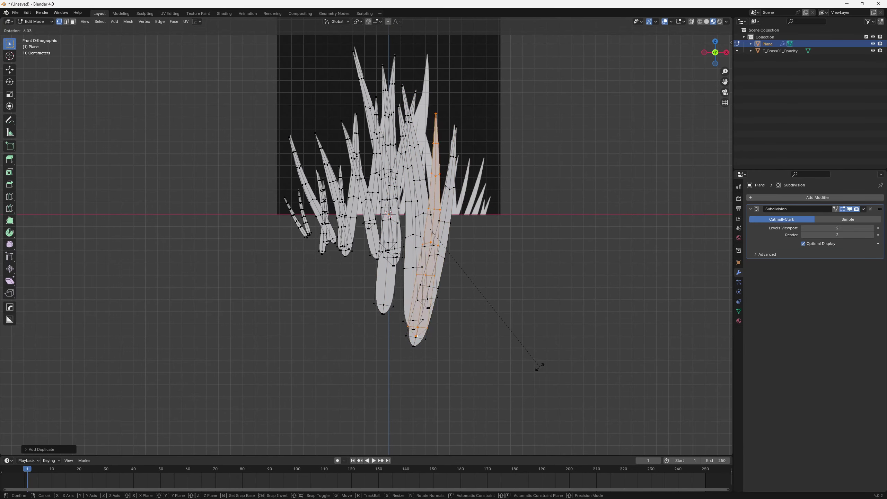
pyautogui.press('r')
pyautogui.click(523, 303)
# Duplicate a short blade from the left group over to the right side of the clump and resize the copy.
pyautogui.click(326, 234)
pyautogui.press('l')
pyautogui.hotkey('shift', 'd')
pyautogui.click(481, 278)
pyautogui.moveTo(484, 277); pyautogui.dragTo(516, 291)
pyautogui.press('s')
pyautogui.click(558, 265)
# Turn on X-ray, then rotate and move the short blade copy onto the first thin reference blade on the right.
pyautogui.press('r')
pyautogui.rightClick(559, 241)
pyautogui.hotkey('alt', 'z')
pyautogui.press('r')
pyautogui.press('g')
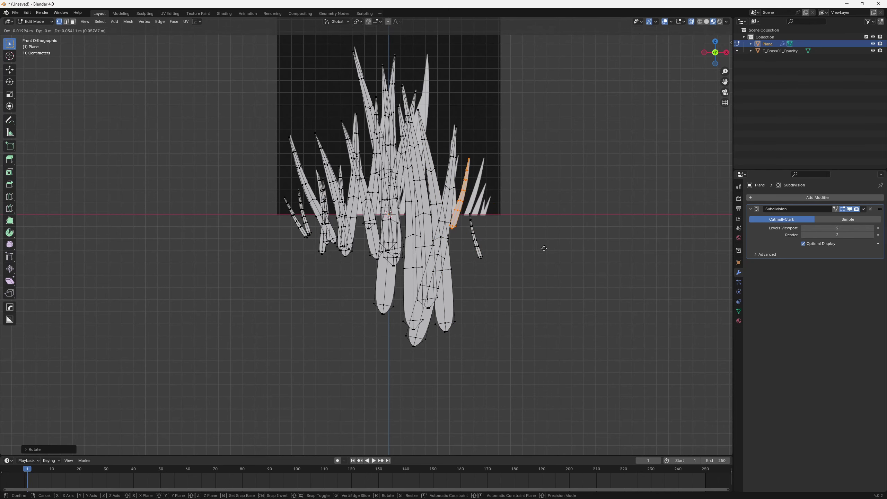
pyautogui.click(542, 247)
# Duplicate the short right-hand blade, scale the copy along X and move it onto the neighbouring thin reference blade.
pyautogui.press('l')
pyautogui.press('s')
pyautogui.hotkey('shift', 'd')
pyautogui.click(503, 181)
pyautogui.press('s')
pyautogui.press('x')
pyautogui.click(529, 201)
pyautogui.press('g')
pyautogui.click(533, 234)
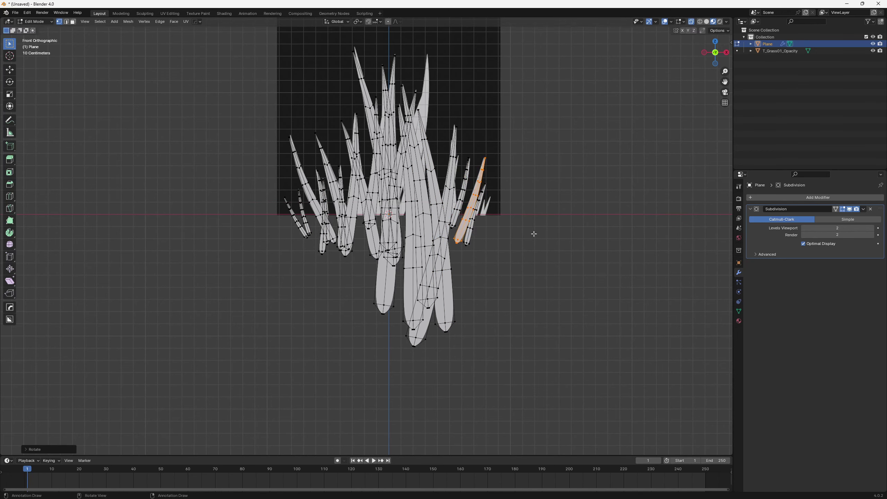
# Duplicate the linked thin blade again, rotating and moving the copy onto the outermost reference blade on the right.
pyautogui.click(468, 247)
pyautogui.press('l')
pyautogui.hotkey('shift', 'd')
pyautogui.click(502, 234)
pyautogui.press('r')
pyautogui.click(522, 233)
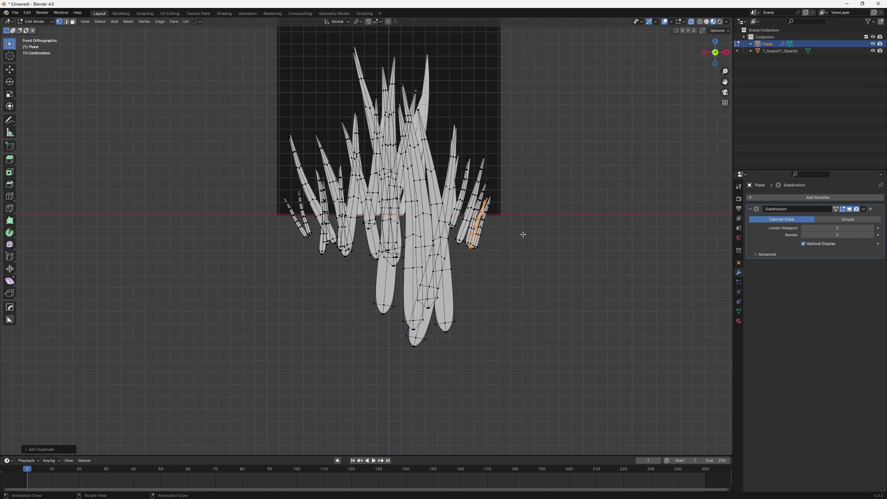
pyautogui.press('g')
pyautogui.click(523, 217)
# Return to Object Mode, add a mesh plane, rotate it 90 degrees about X and raise it along Z to stand on the ground line.
pyautogui.press('Tab')
pyautogui.keyDown('shift'); pyautogui.moveTo(512, 54); pyautogui.dragTo(518, 135, button='middle'); pyautogui.keyUp('shift')
pyautogui.click(518, 136)
pyautogui.hotkey('shift', 'a')
pyautogui.moveTo(541, 184)
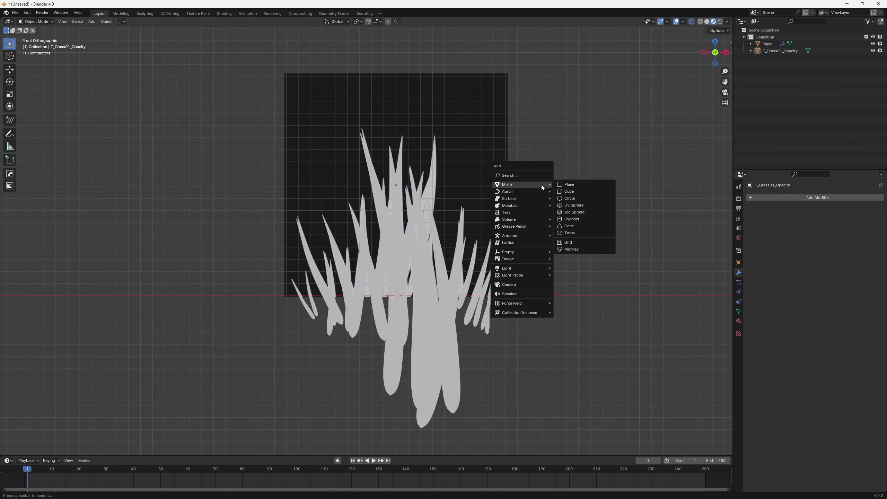
pyautogui.click(573, 181)
pyautogui.write('sx')
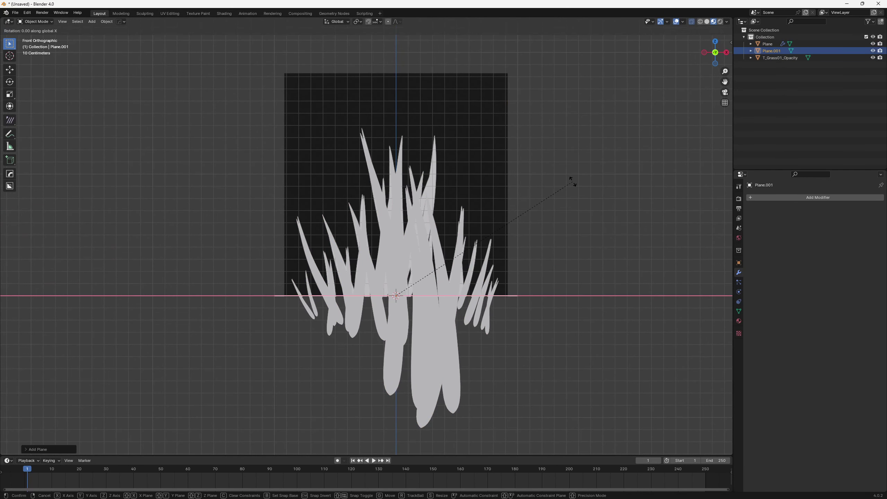
pyautogui.write('90')
pyautogui.press('Return')
pyautogui.press('g')
pyautogui.press('z')
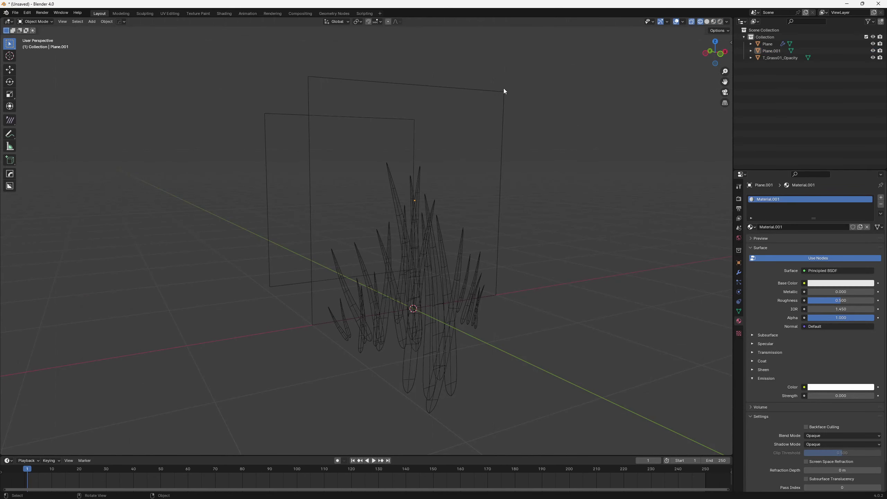
# Select the new upright plane and switch to the Shading workspace to show its material nodes.
pyautogui.click(503, 88)
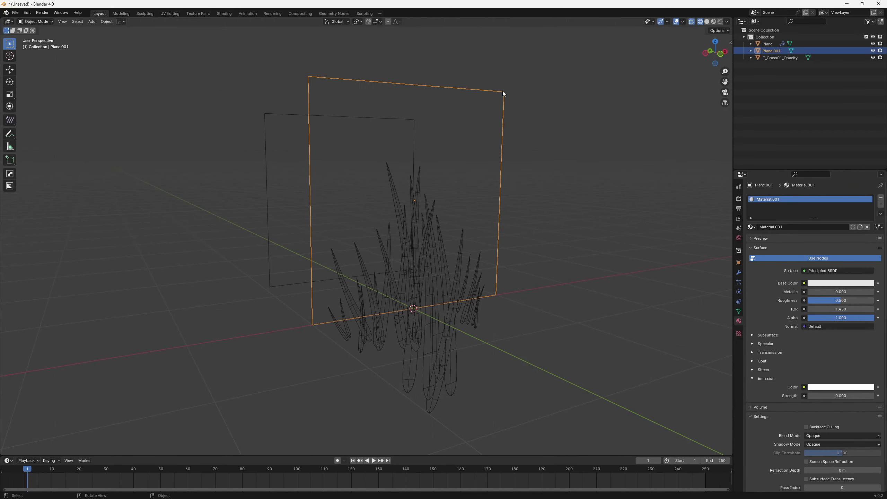
pyautogui.click(383, 342)
pyautogui.moveTo(382, 342); pyautogui.dragTo(489, 334, button='middle')
pyautogui.click(533, 198)
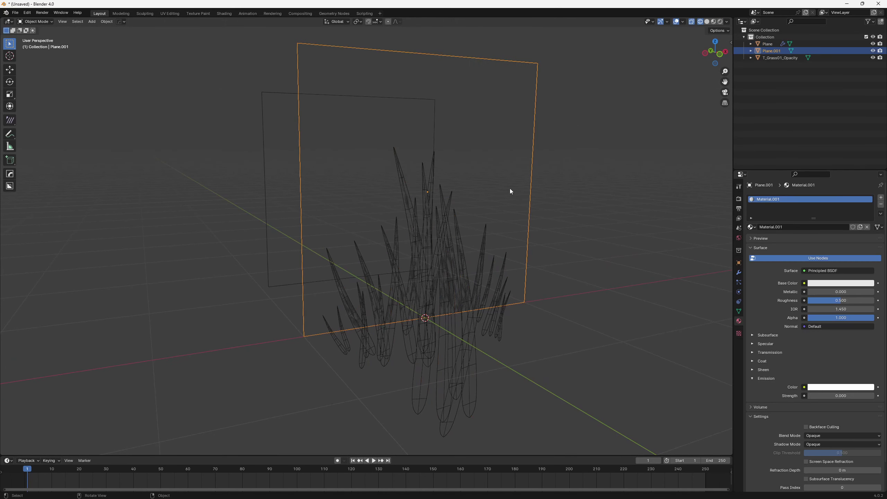
pyautogui.click(224, 14)
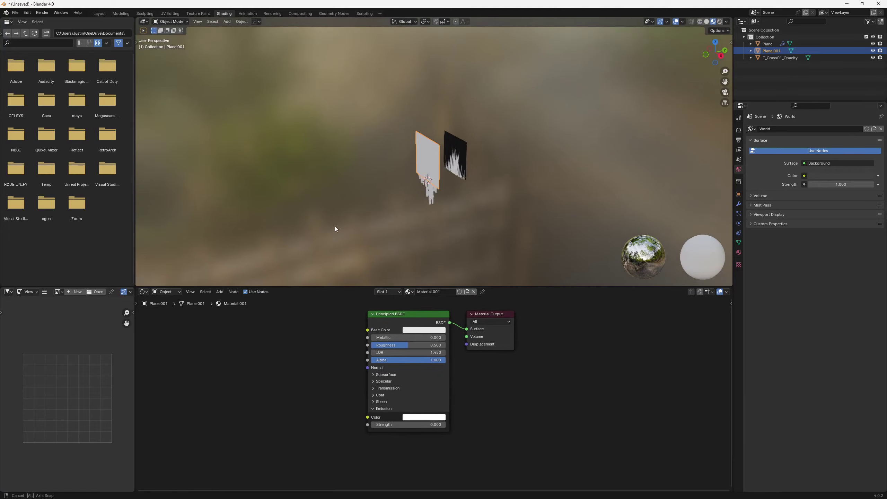
pyautogui.scroll(4, 433, 185)
pyautogui.moveTo(479, 183); pyautogui.dragTo(476, 170, button='middle')
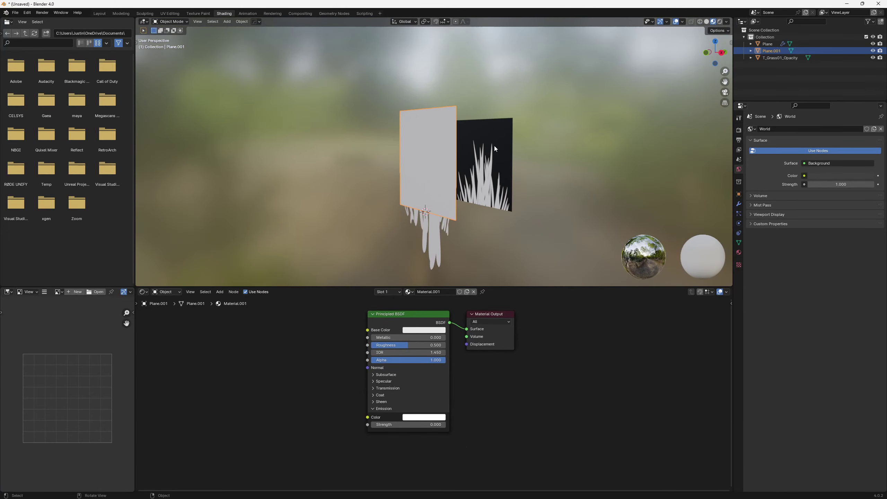
pyautogui.moveTo(475, 215); pyautogui.dragTo(487, 231, button='middle')
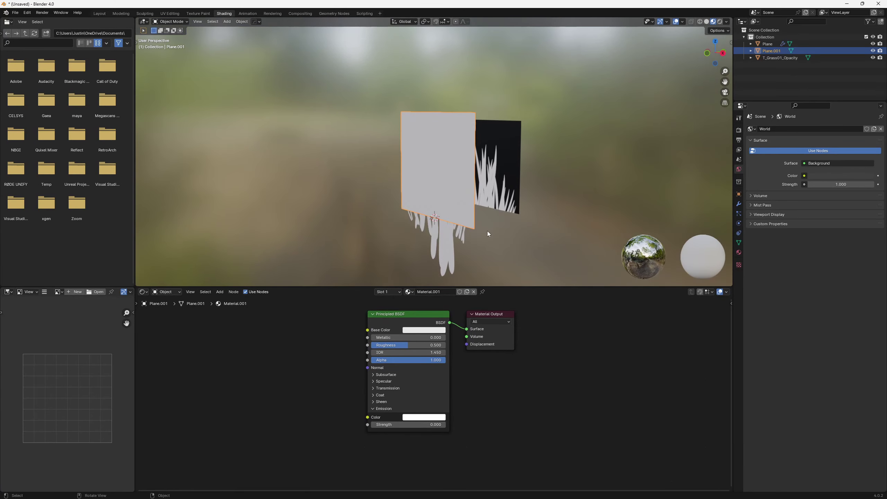
# Add an RGB node beside the Principled BSDF in the plane's material and set its colour to black.
pyautogui.moveTo(391, 319); pyautogui.dragTo(371, 327)
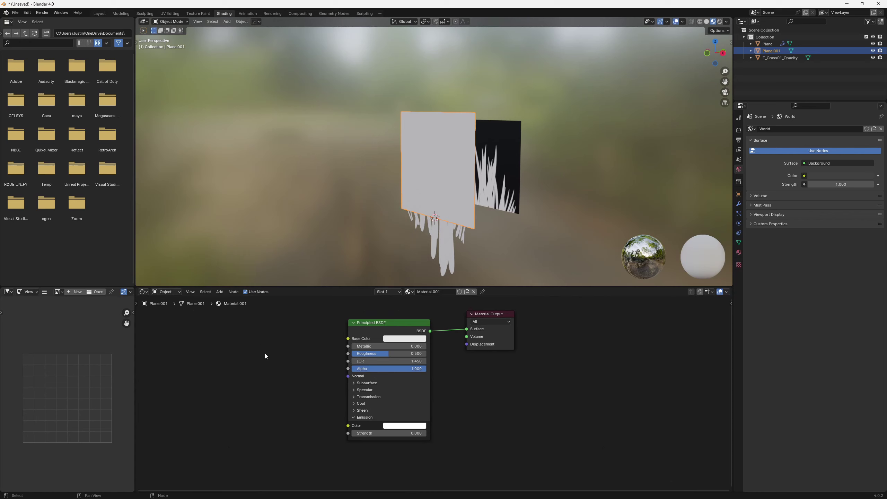
pyautogui.hotkey('shift', 'a')
pyautogui.write('rgb')
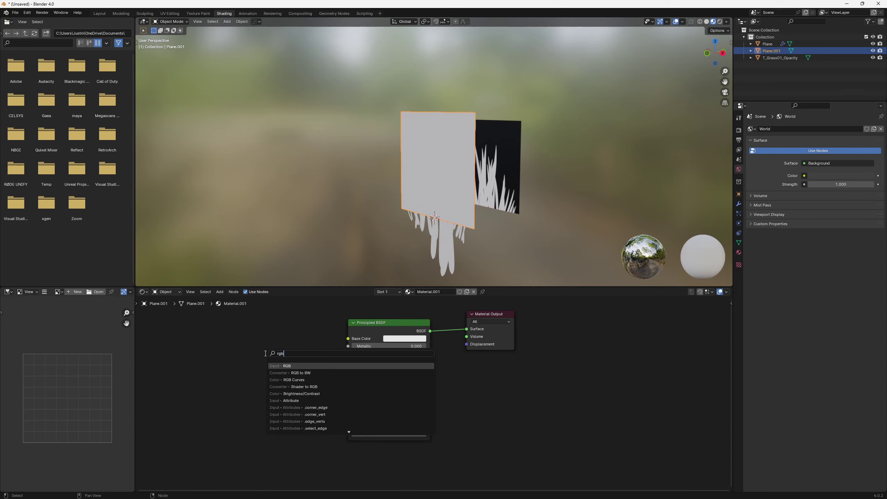
pyautogui.press('Return')
pyautogui.click(266, 353)
pyautogui.moveTo(304, 379); pyautogui.dragTo(304, 402)
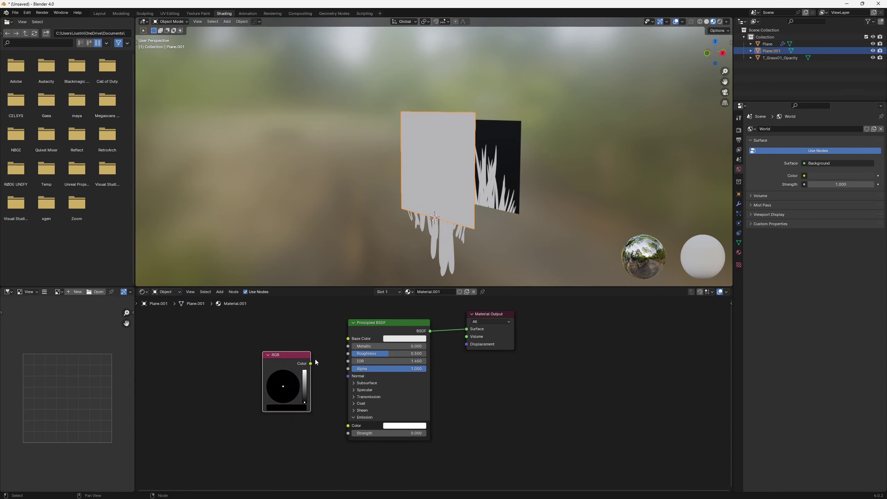
# Connect the RGB colour to the Material Output's Surface input and move the Principled BSDF node out of the way.
pyautogui.moveTo(310, 364); pyautogui.dragTo(467, 329)
pyautogui.moveTo(370, 323); pyautogui.dragTo(393, 391)
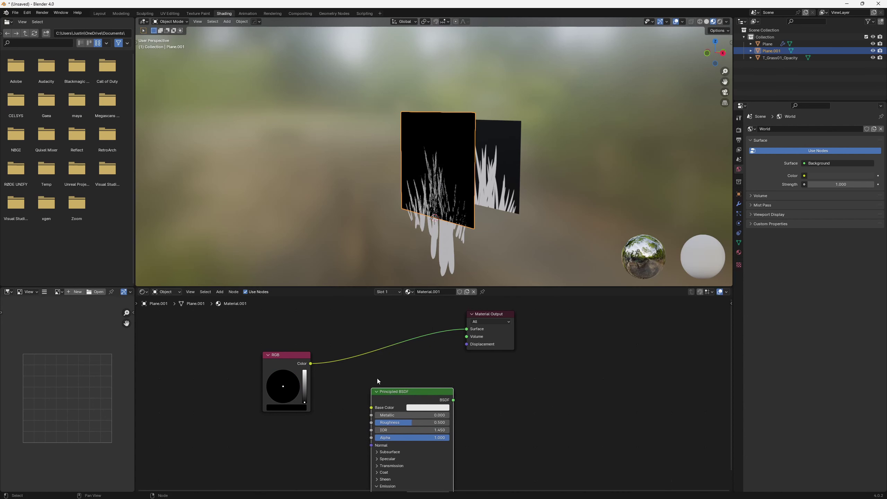
pyautogui.click(377, 379)
pyautogui.moveTo(287, 359); pyautogui.dragTo(401, 318)
pyautogui.click(343, 343)
pyautogui.hotkey('shift', 'a')
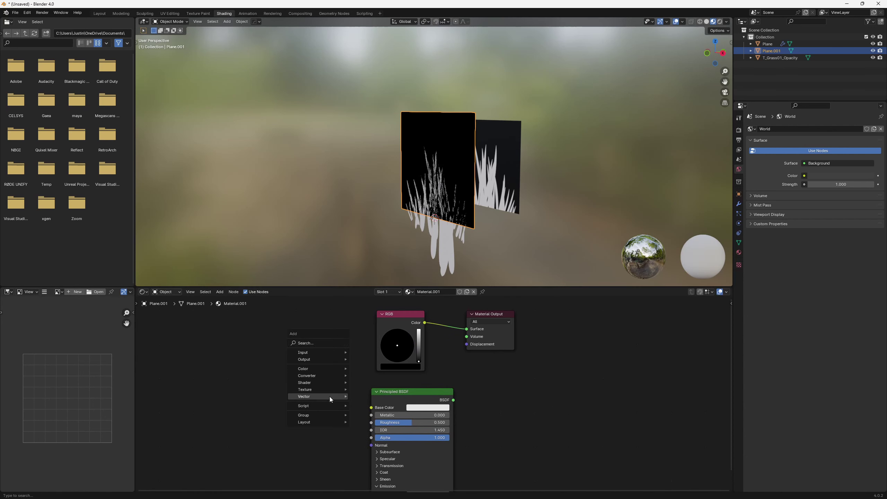
pyautogui.click(319, 343)
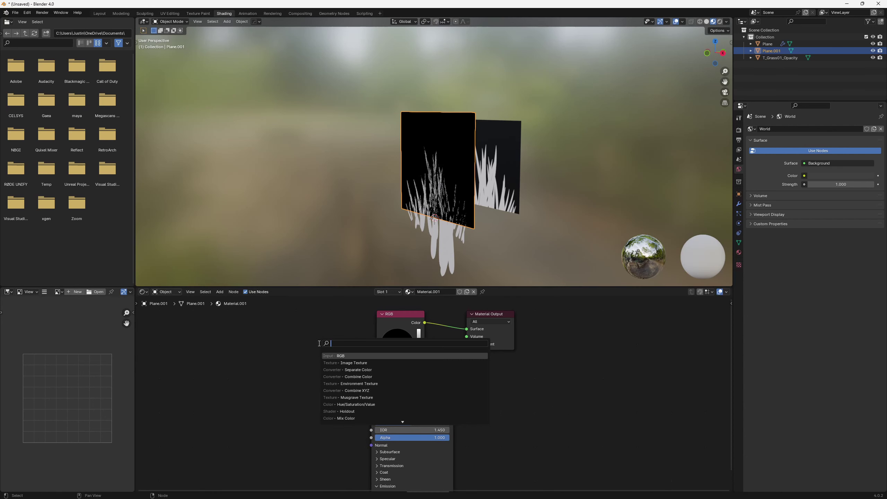
pyautogui.click(296, 335)
# Rearrange the nodes with the Principled BSDF set apart at the left and the RGB node beside the Material Output.
pyautogui.moveTo(390, 322); pyautogui.dragTo(370, 324)
pyautogui.moveTo(411, 393); pyautogui.dragTo(254, 336)
pyautogui.moveTo(375, 316); pyautogui.dragTo(372, 320)
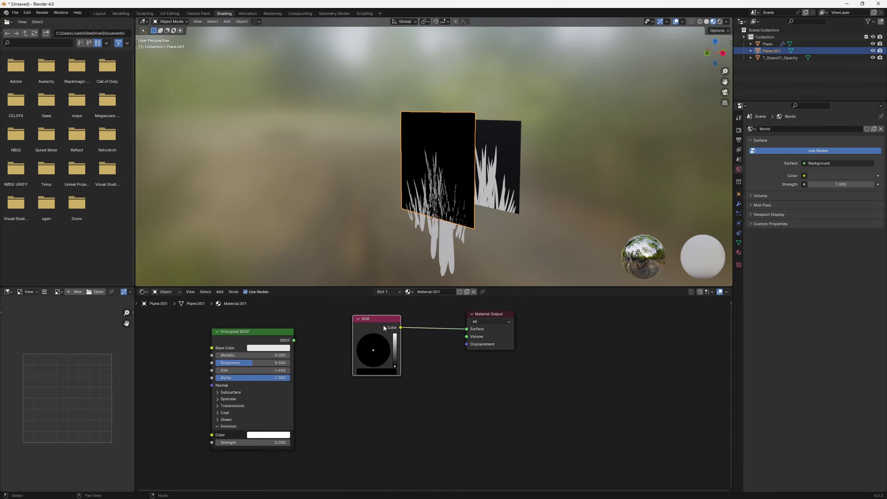
pyautogui.moveTo(487, 317); pyautogui.dragTo(483, 313)
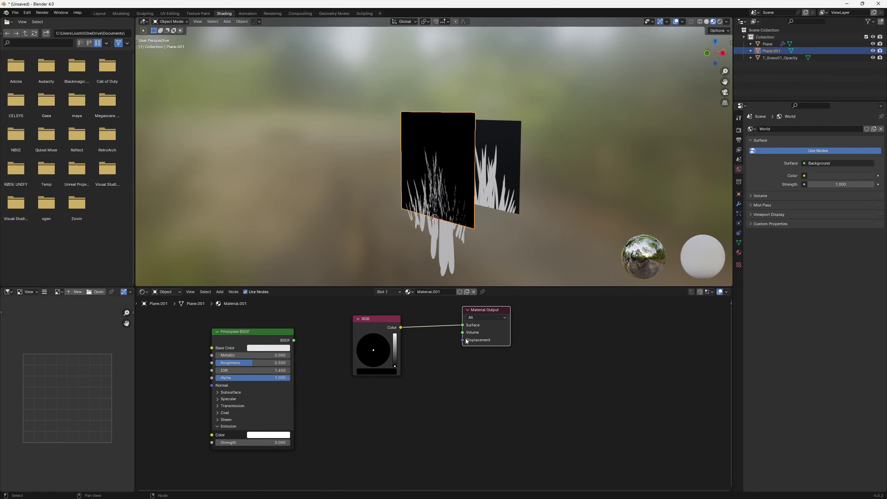
pyautogui.click(458, 353)
# Select the grass blades object and create a new material for it named grasstex.
pyautogui.moveTo(473, 232); pyautogui.dragTo(485, 202, button='middle')
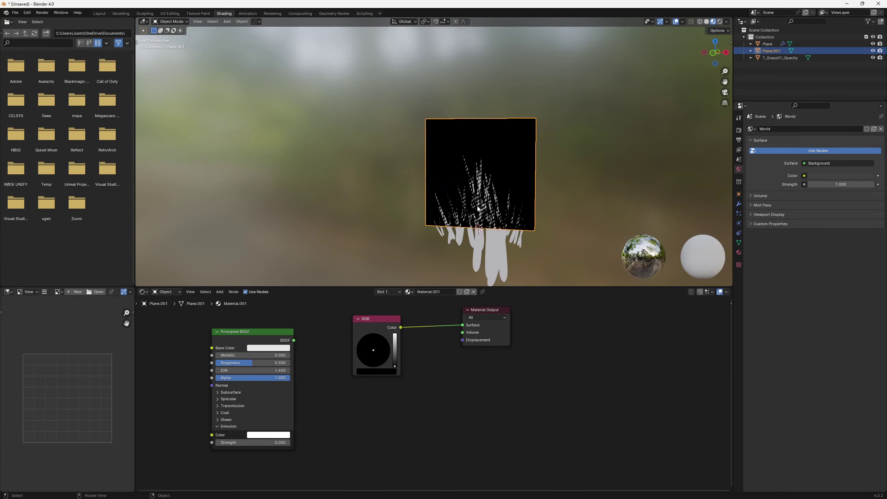
pyautogui.click(477, 196)
pyautogui.click(418, 294)
pyautogui.click(433, 312)
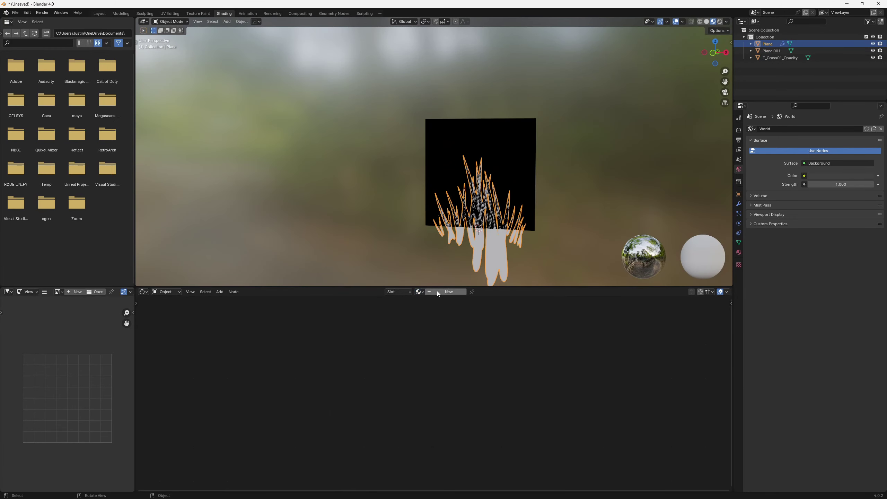
pyautogui.write('grasstex')
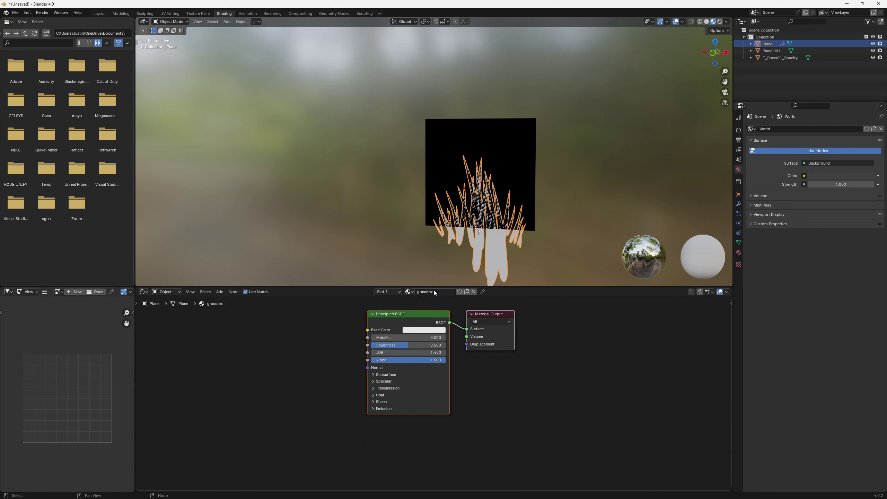
# Replace the grass material's Principled BSDF with a white RGB node connected to the Material Output's Surface input.
pyautogui.click(420, 328)
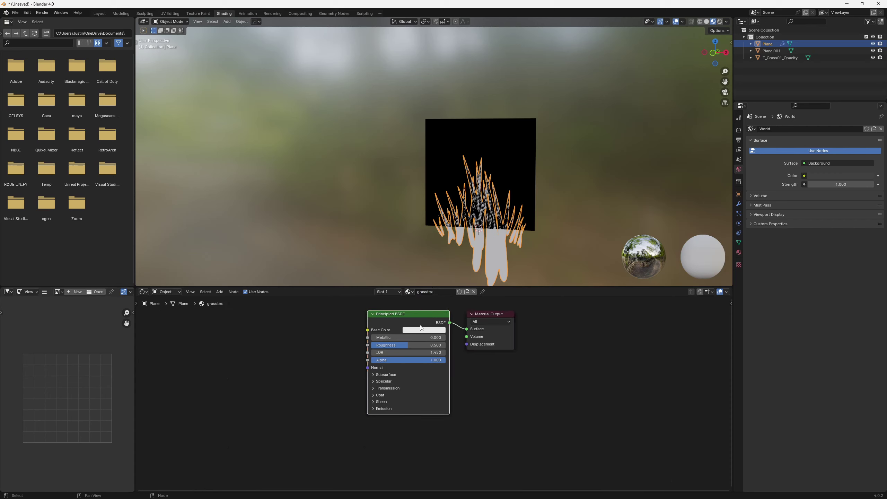
pyautogui.press('Delete')
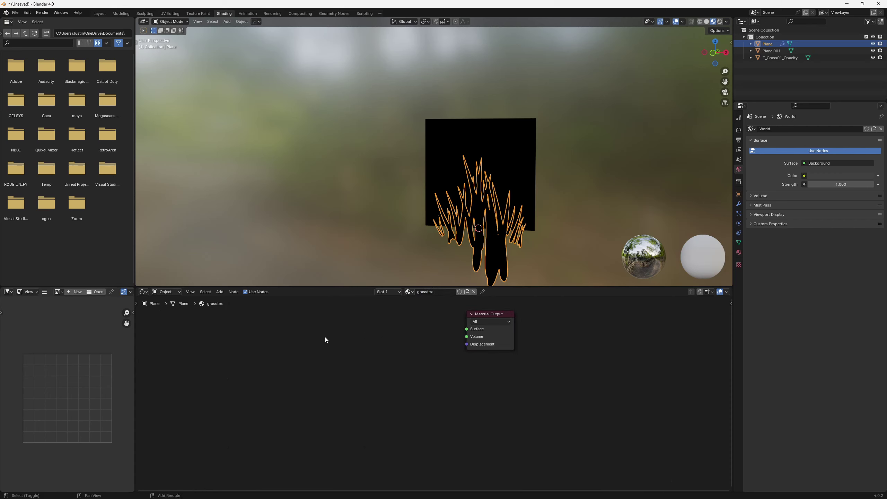
pyautogui.hotkey('shift', 'a')
pyautogui.write('rgb')
pyautogui.press('Return')
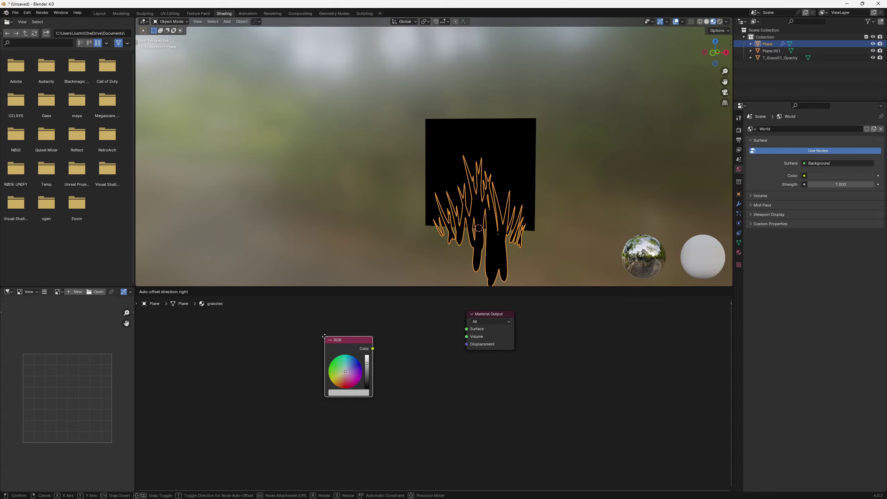
pyautogui.click(325, 336)
pyautogui.moveTo(366, 364); pyautogui.dragTo(475, 331)
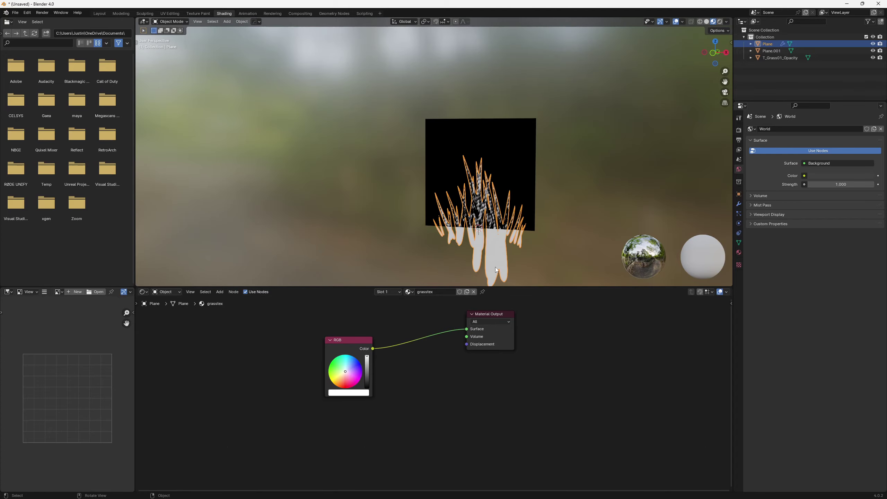
# Move the grass blades along Y until they sit fully in front of the black plane, then deselect them.
pyautogui.moveTo(496, 260); pyautogui.dragTo(541, 246, button='middle')
pyautogui.press('g')
pyautogui.press('y')
pyautogui.click(558, 255)
pyautogui.click(557, 255)
# Add a camera and move it along Y to a spot well in front of the grass and black plane.
pyautogui.hotkey('shift', 'a')
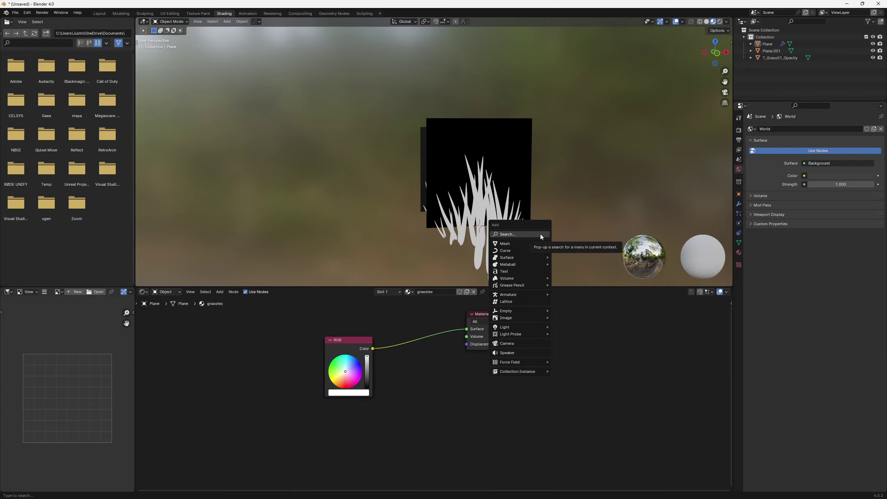
pyautogui.click(517, 343)
pyautogui.moveTo(484, 222); pyautogui.dragTo(534, 234, button='middle')
pyautogui.press('g')
pyautogui.press('y')
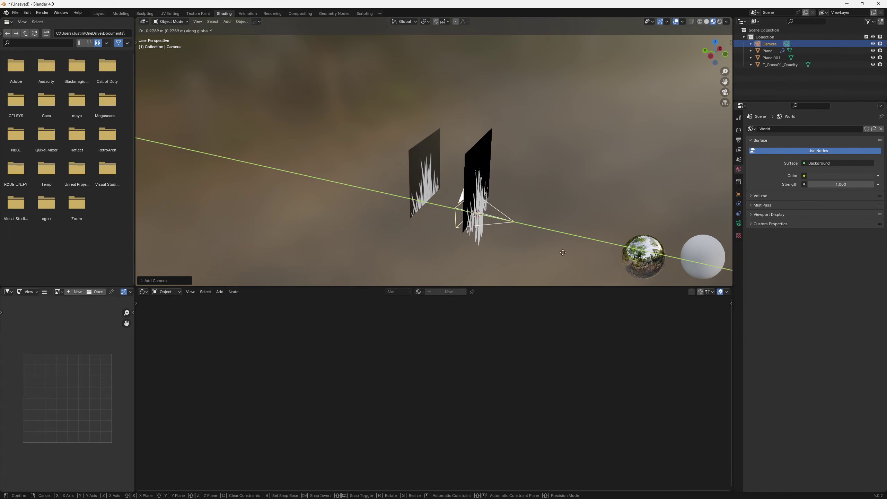
pyautogui.click(649, 245)
# Set the camera's lens type to Orthographic.
pyautogui.click(740, 224)
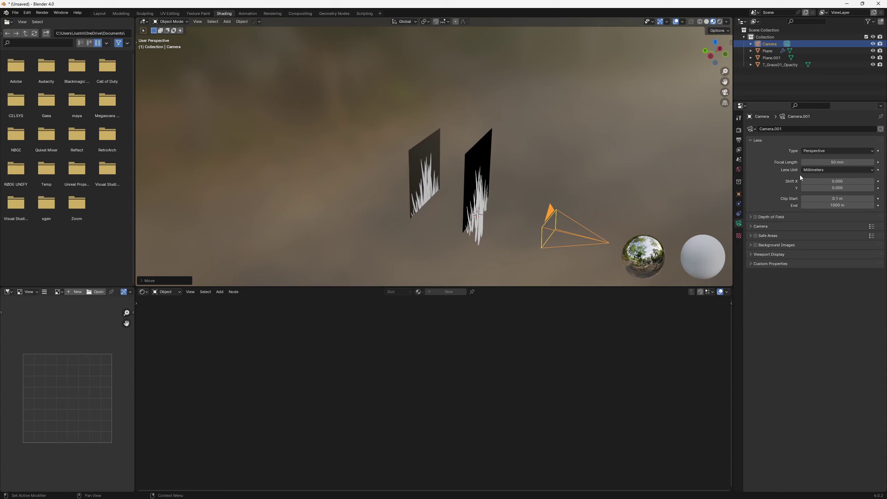
pyautogui.click(817, 150)
pyautogui.click(817, 166)
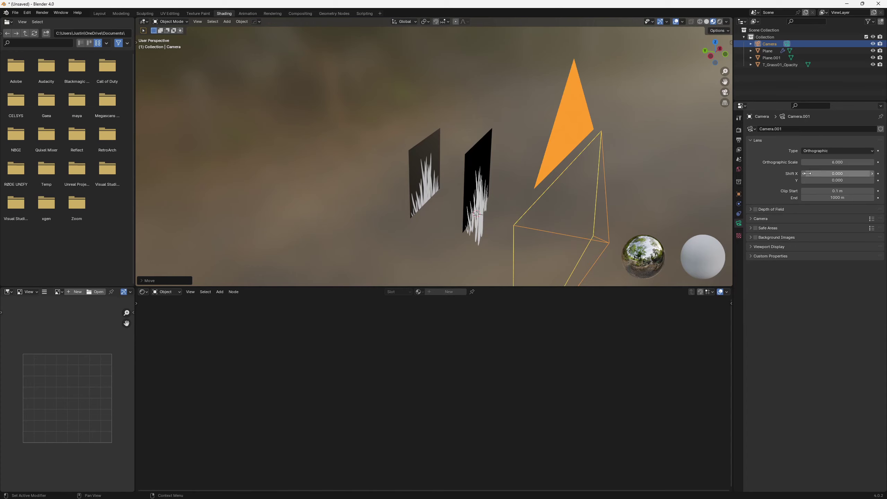
# Set the render output resolution to 256 px in both X and Y.
pyautogui.scroll(-2, 615, 196)
pyautogui.moveTo(615, 196); pyautogui.dragTo(588, 187, button='middle')
pyautogui.click(738, 131)
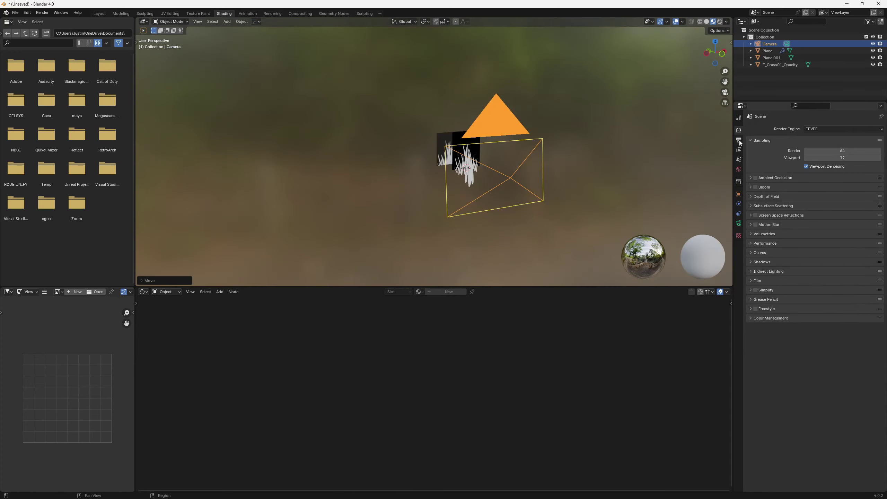
pyautogui.click(739, 139)
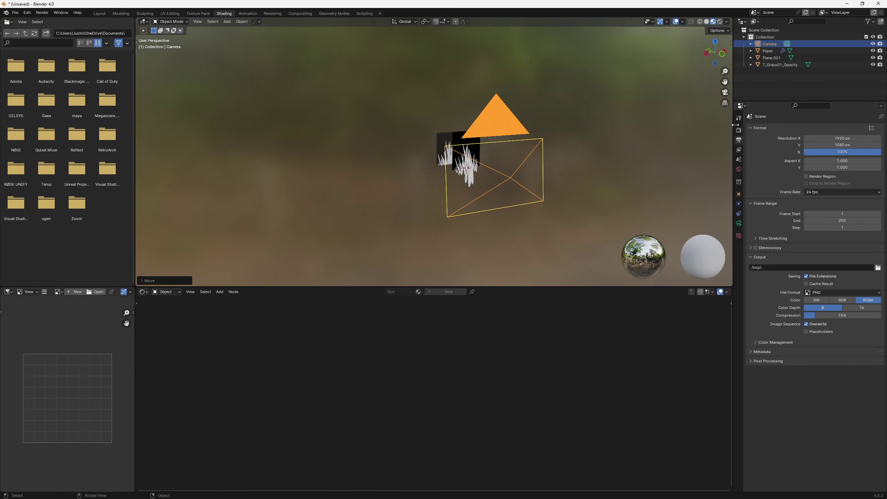
pyautogui.click(853, 139)
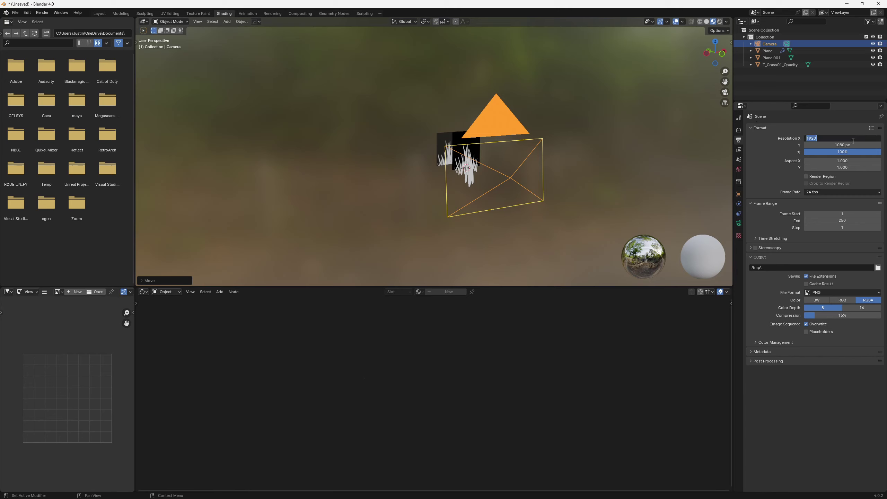
pyautogui.write('256')
pyautogui.press('Return')
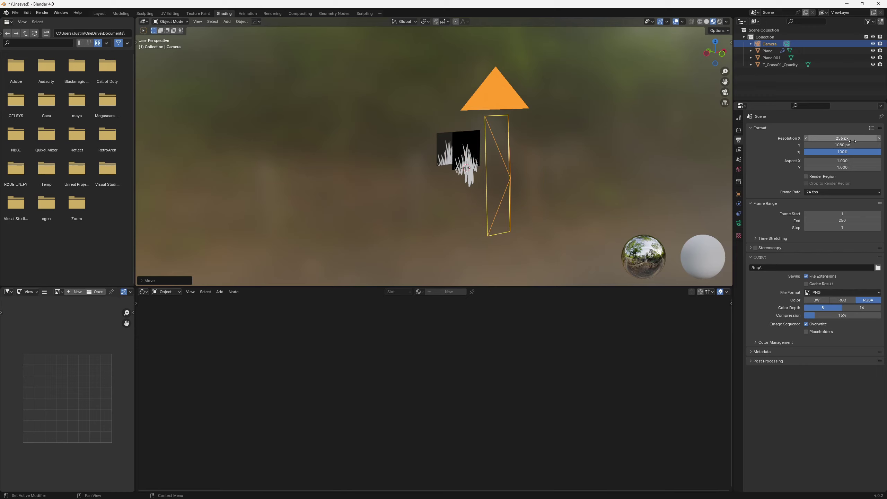
pyautogui.click(841, 144)
pyautogui.write('256')
pyautogui.press('Return')
# Centre the black plane and grass in the camera's frame by moving the camera, and delete the T_Grass01_Opacity reference plane.
pyautogui.press('KP_0')
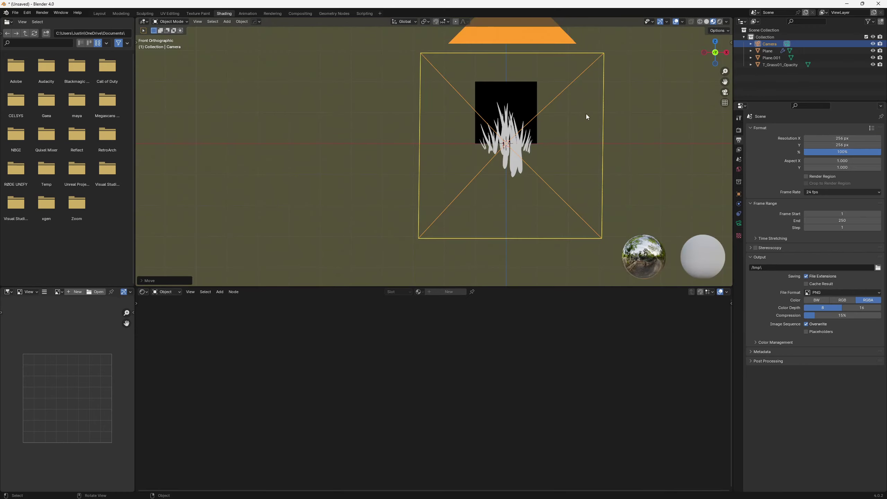
pyautogui.scroll(-5, 561, 122)
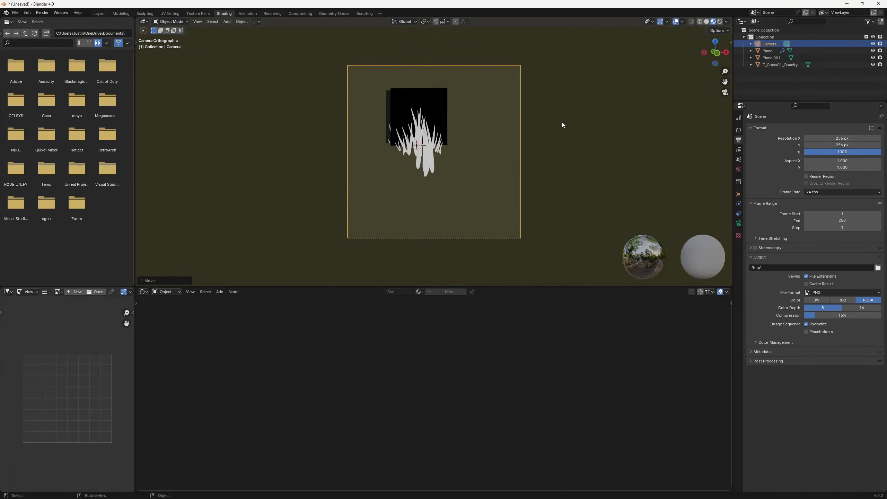
pyautogui.scroll(3, 538, 111)
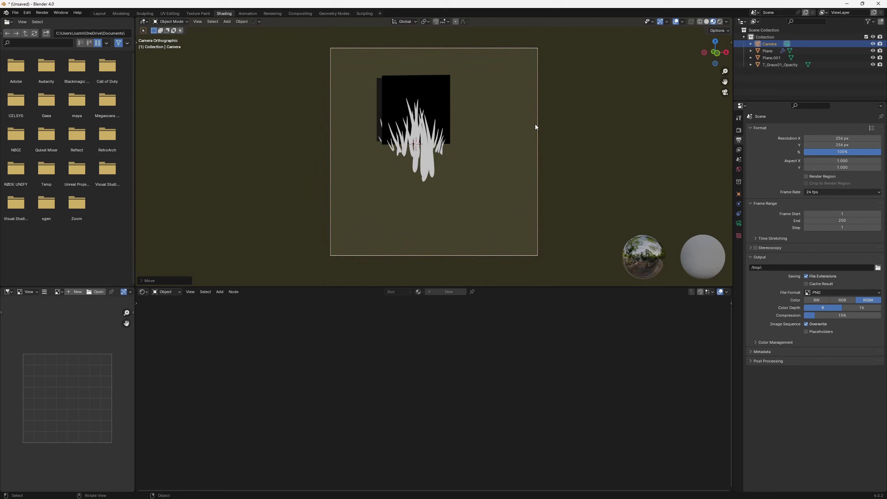
pyautogui.press('g')
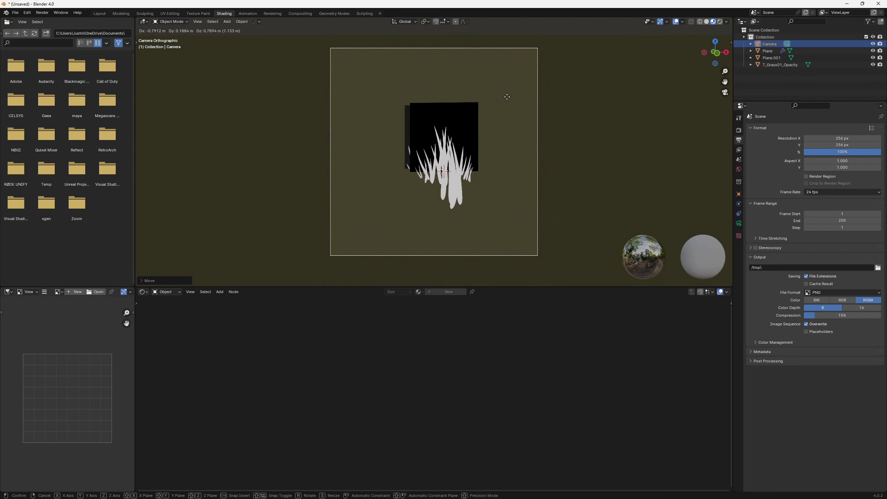
pyautogui.click(425, 115)
pyautogui.click(407, 115)
# Set the transform orientation to Normal and select the camera.
pyautogui.click(404, 22)
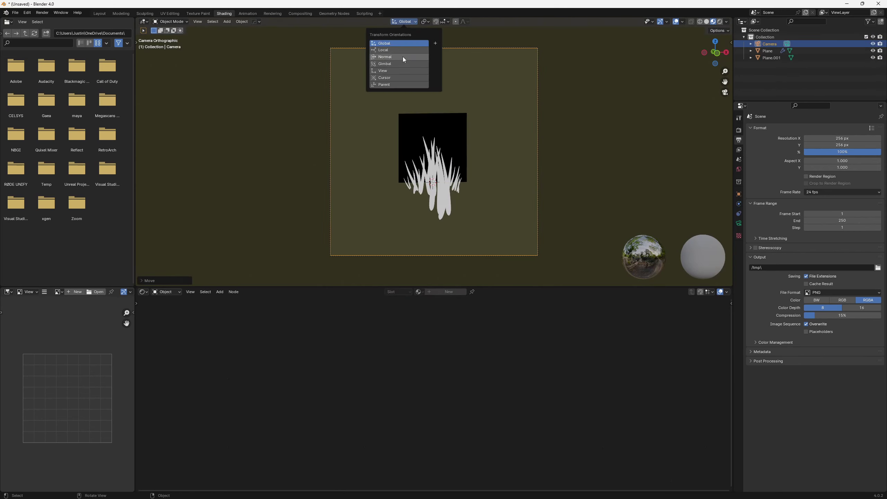
pyautogui.click(403, 58)
pyautogui.click(388, 27)
pyautogui.click(767, 44)
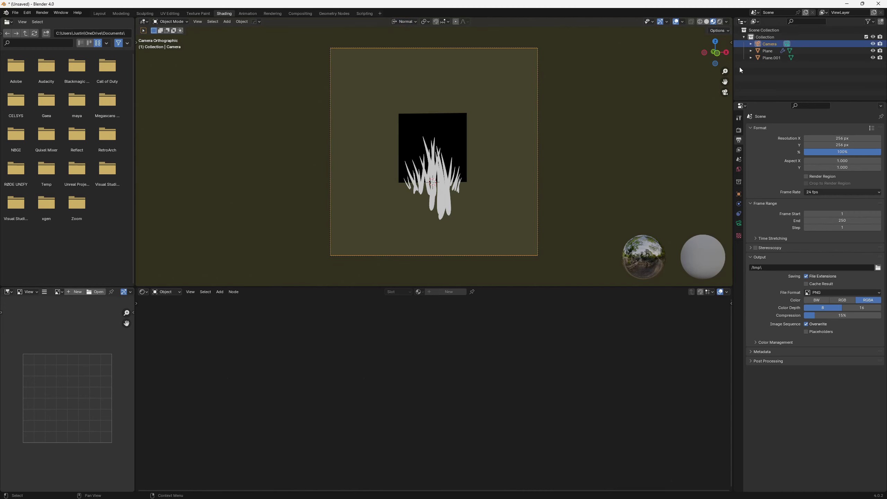
pyautogui.press('g')
pyautogui.press('z')
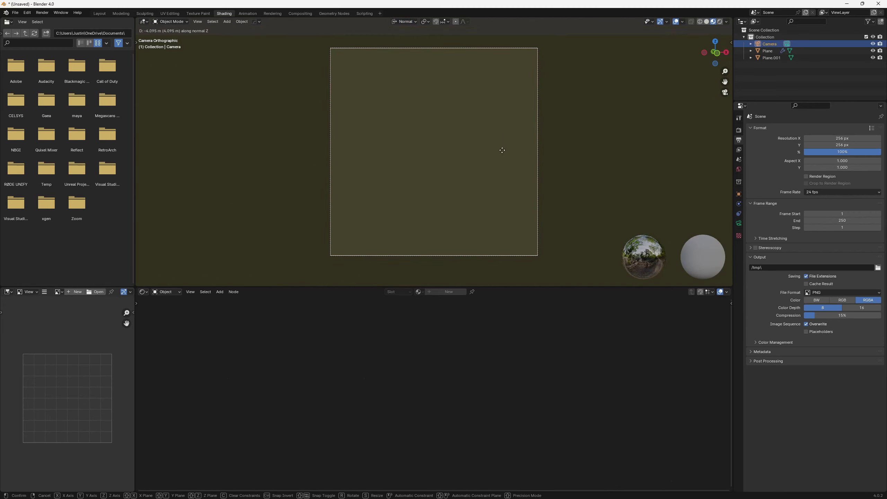
pyautogui.rightClick(504, 162)
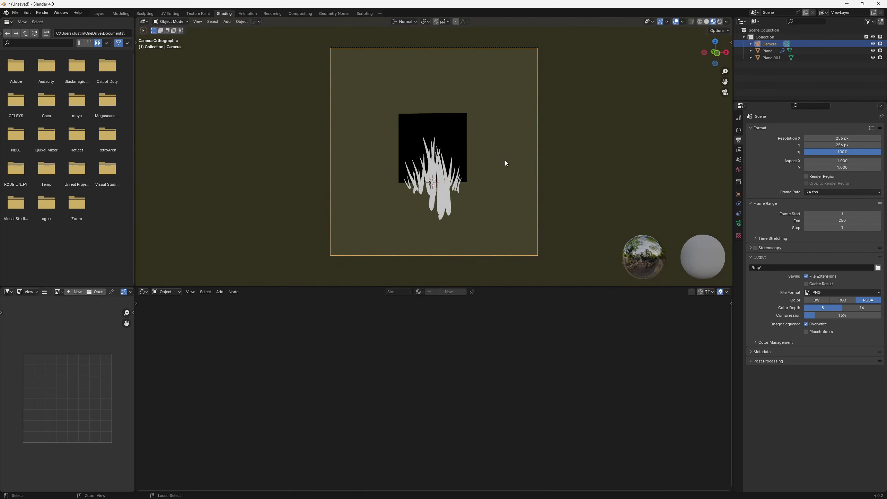
# Reduce the camera's orthographic scale to about 1.72 and shift the camera so the black plane fills its frame down to the grass base.
pyautogui.click(739, 150)
pyautogui.click(739, 140)
pyautogui.click(739, 131)
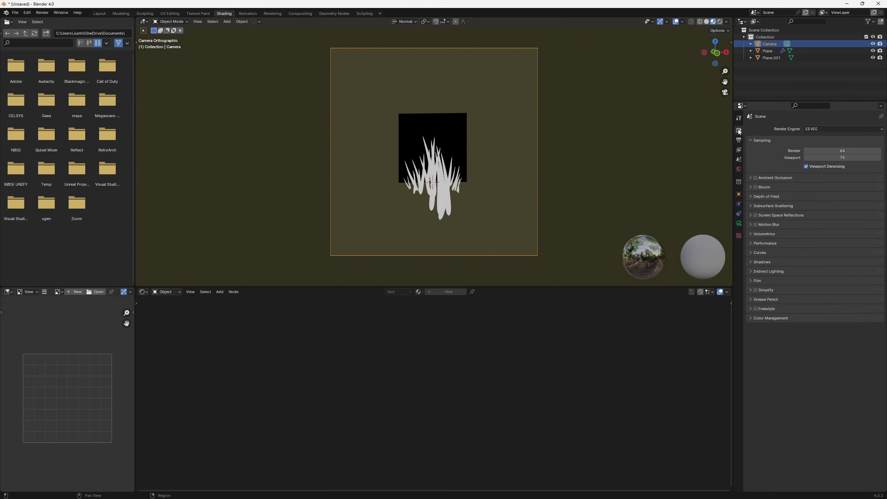
pyautogui.click(739, 159)
pyautogui.click(738, 224)
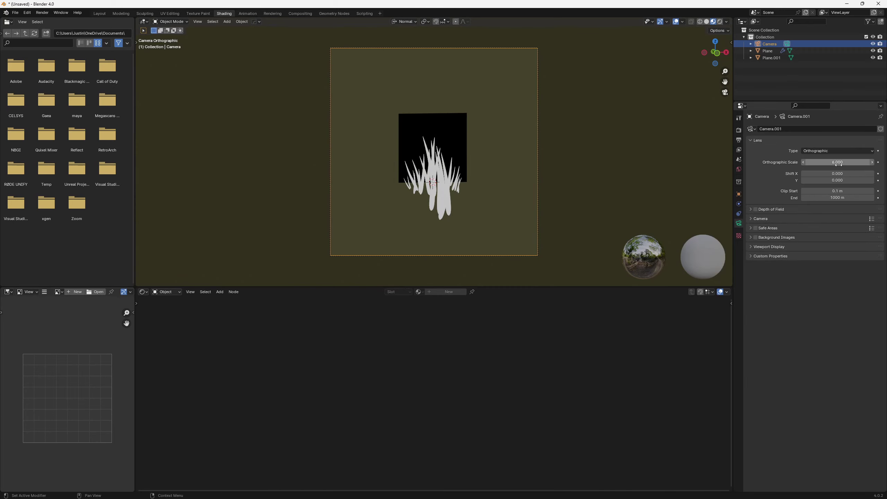
pyautogui.moveTo(838, 163); pyautogui.dragTo(827, 163)
pyautogui.moveTo(828, 163); pyautogui.dragTo(815, 163)
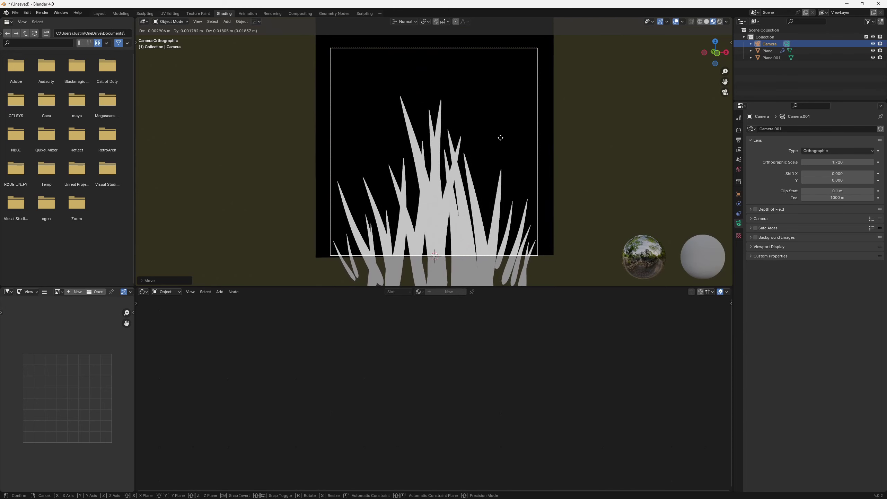
pyautogui.click(507, 138)
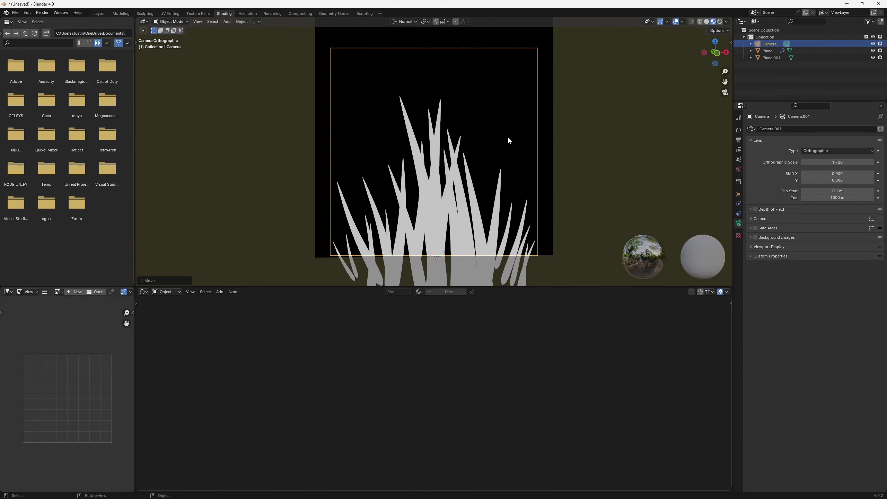
# Render the image and save it to the Desktop as GrassTexture.png.
pyautogui.click(43, 13)
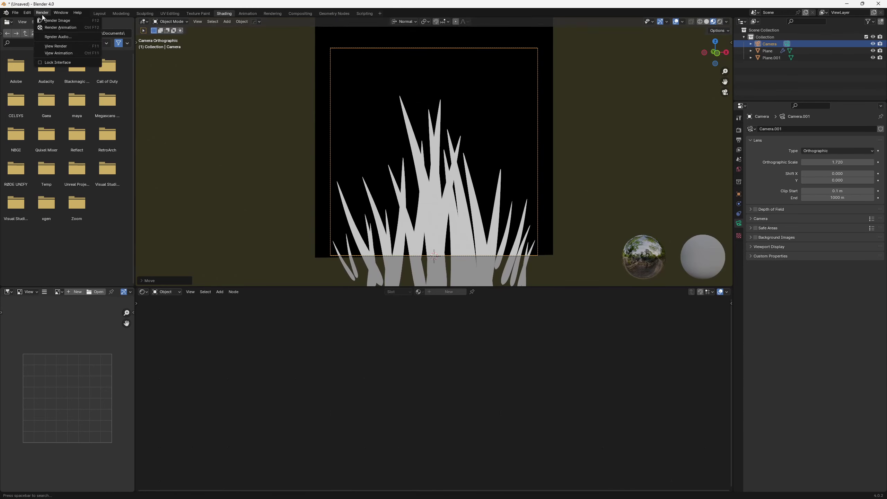
pyautogui.click(48, 20)
pyautogui.hotkey('alt', 's')
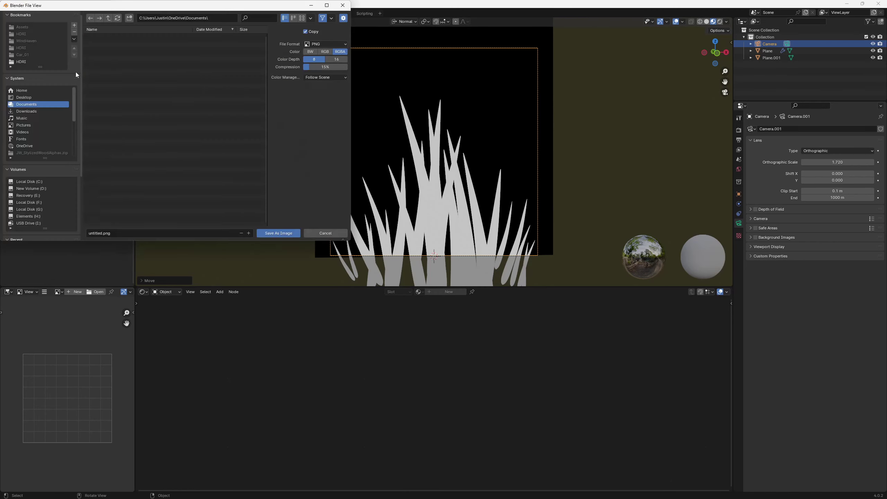
pyautogui.click(31, 97)
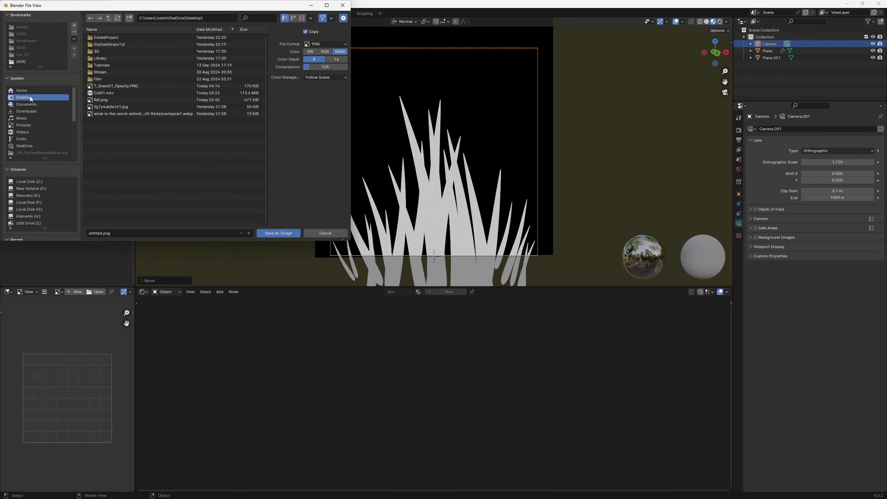
pyautogui.click(102, 231)
pyautogui.write('Gr')
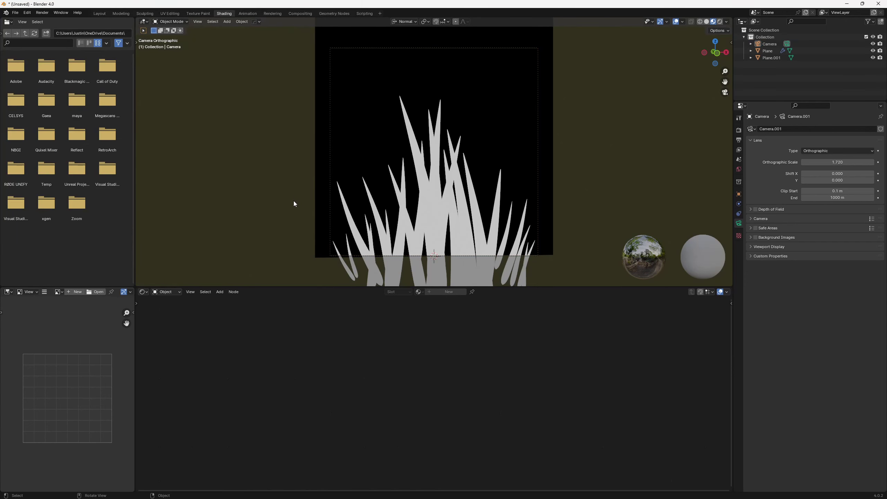
# In the Layout workspace, rename the collection as Texture, collapse it and exclude it from the view layer.
pyautogui.click(100, 13)
pyautogui.scroll(-5, 359, 172)
pyautogui.moveTo(359, 172)
pyautogui.mouseDown(button='middle')
pyautogui.moveTo(372, 140)
pyautogui.moveTo(307, 134)
pyautogui.mouseUp(button='middle')
pyautogui.scroll(-3, 308, 135)
pyautogui.click(706, 22)
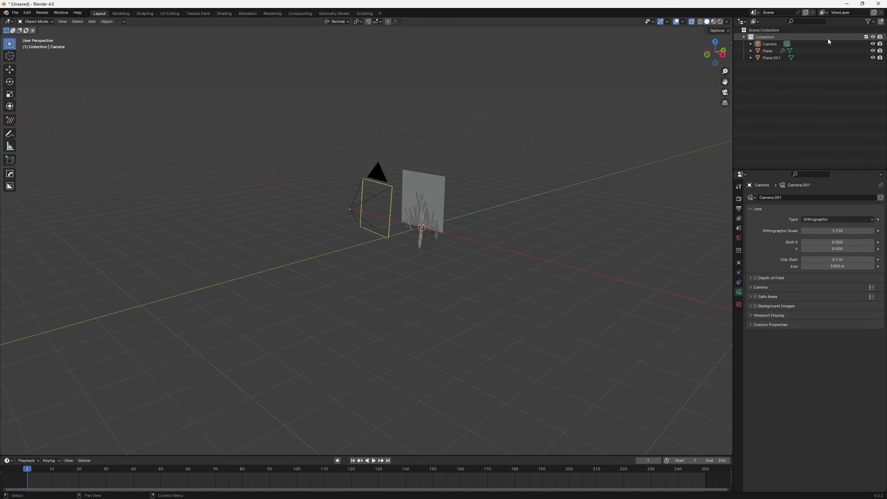
pyautogui.doubleClick(765, 38)
pyautogui.write('Texture')
pyautogui.press('Return')
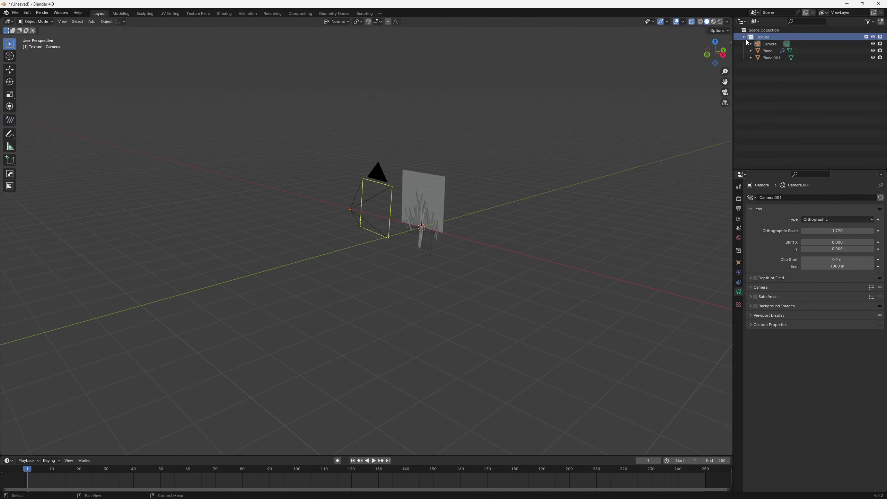
pyautogui.click(744, 38)
pyautogui.click(866, 37)
# Add a plane at the world origin and rotate it 90° about X so it stands upright.
pyautogui.moveTo(413, 139); pyautogui.dragTo(435, 150, button='middle')
pyautogui.moveTo(444, 109); pyautogui.dragTo(432, 182, button='middle')
pyautogui.hotkey('shift', 'a')
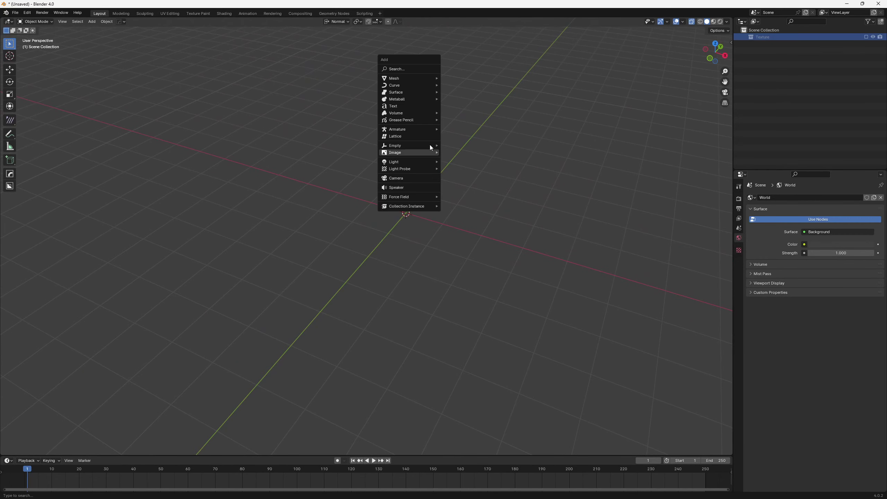
pyautogui.moveTo(417, 81)
pyautogui.click(484, 79)
pyautogui.write('r')
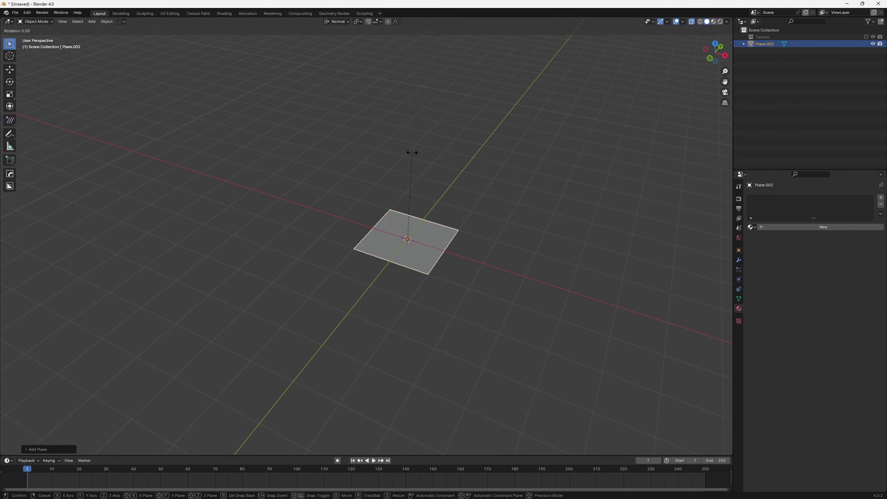
pyautogui.write('90')
pyautogui.press('Return')
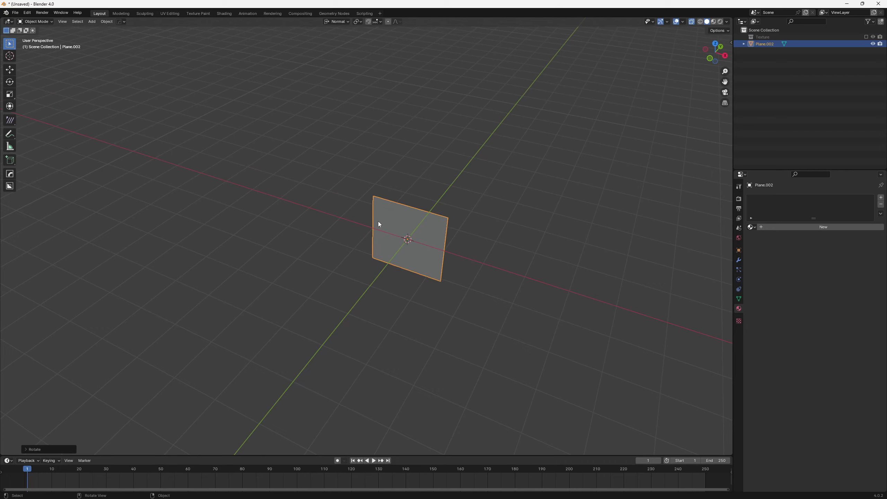
# Move the upright plane along its normal Y axis until its bottom edge sits on the world origin.
pyautogui.press('KP_1')
pyautogui.moveTo(382, 214); pyautogui.dragTo(407, 322, button='middle')
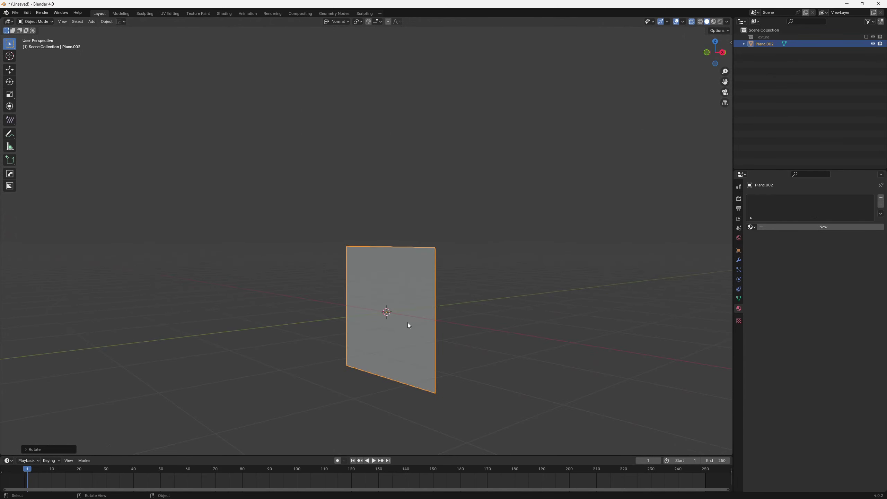
pyautogui.press('g')
pyautogui.press('z')
pyautogui.press('y')
pyautogui.click(400, 260)
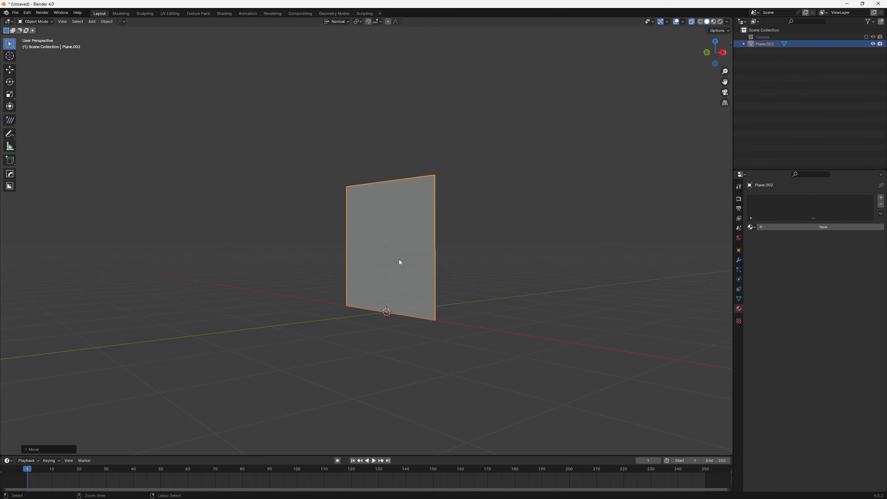
pyautogui.press('KP_1')
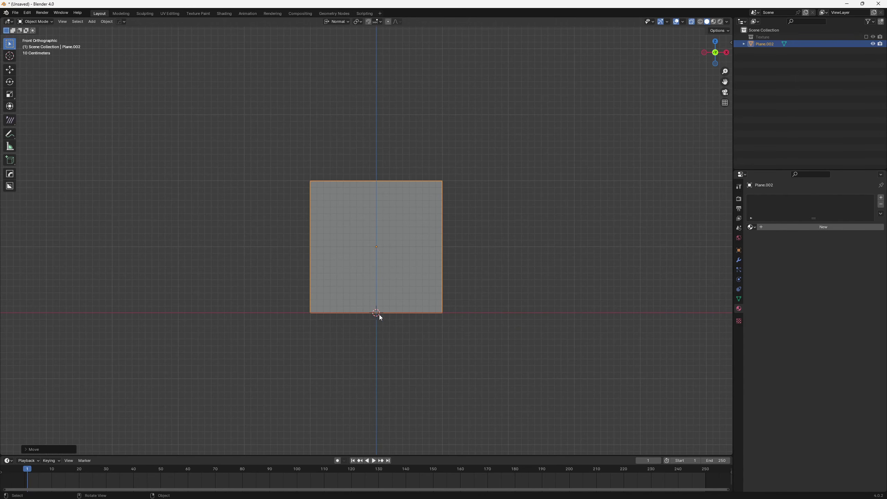
pyautogui.keyDown('shift'); pyautogui.moveTo(267, 197); pyautogui.dragTo(285, 198, button='middle'); pyautogui.keyUp('shift')
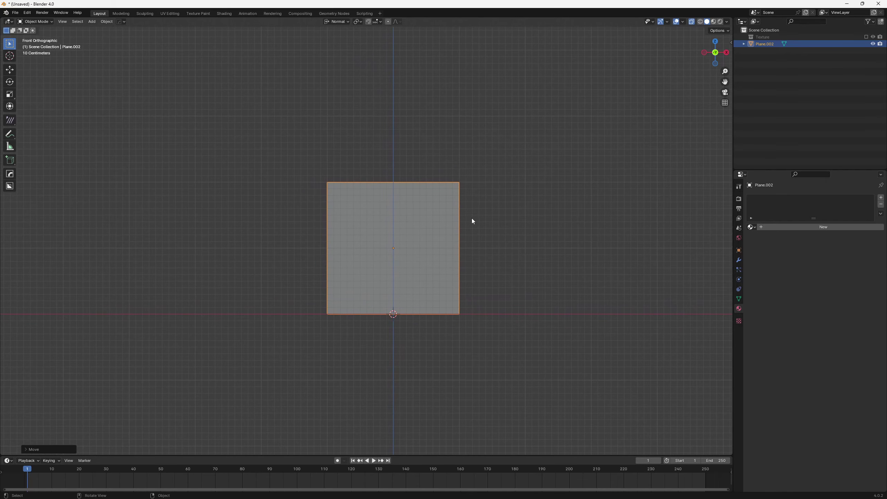
# In the Shading workspace, create a new material on the upright plane and name it Grass.
pyautogui.click(224, 13)
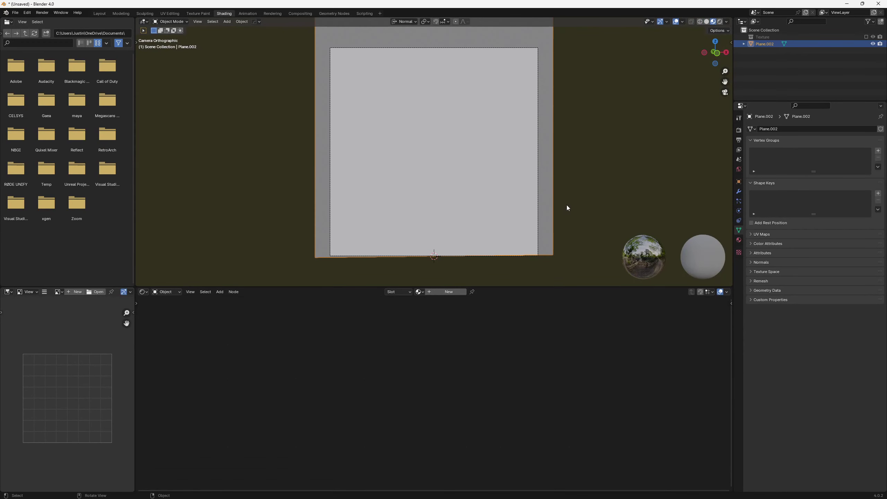
pyautogui.moveTo(269, 220); pyautogui.dragTo(279, 193, button='middle')
pyautogui.scroll(-2, 279, 192)
pyautogui.moveTo(279, 184)
pyautogui.keyDown('shift'); pyautogui.mouseDown(button='middle')
pyautogui.moveTo(293, 173)
pyautogui.moveTo(294, 189)
pyautogui.mouseUp(button='middle'); pyautogui.keyUp('shift')
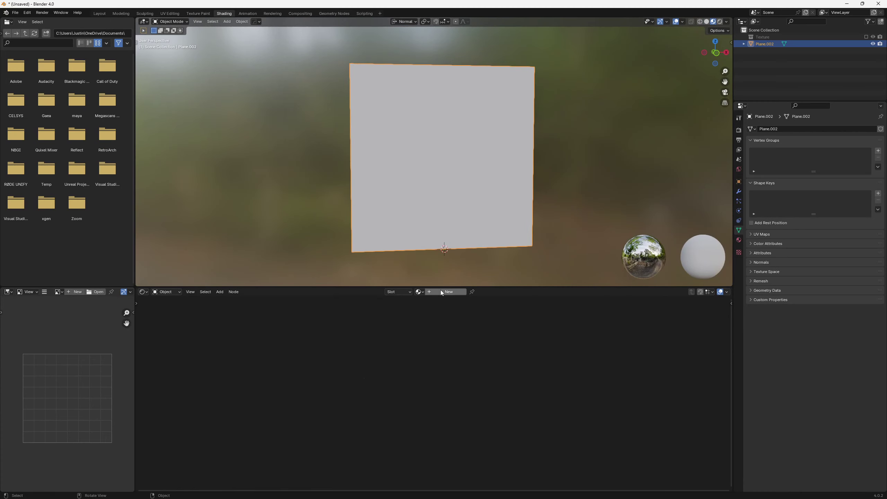
pyautogui.click(420, 291)
pyautogui.click(436, 292)
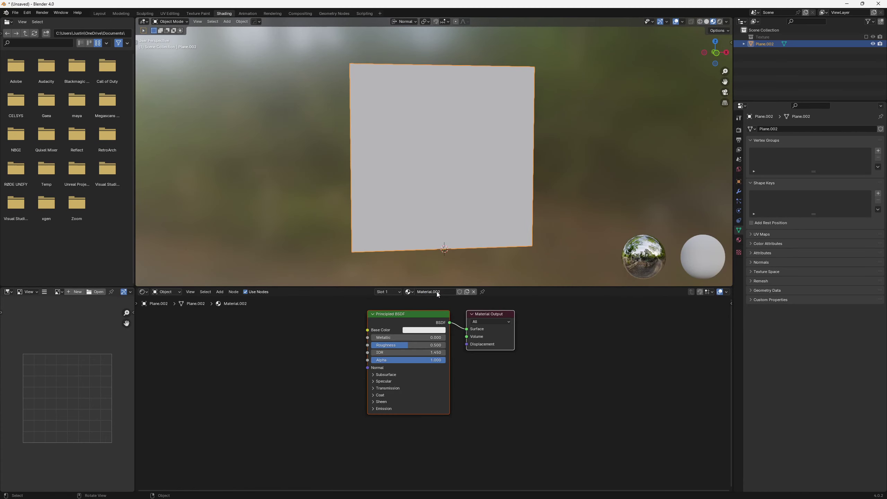
pyautogui.doubleClick(445, 292)
pyautogui.write('gR')
pyautogui.press('BackSpace')
pyautogui.press('BackSpace')
pyautogui.write('Grass')
pyautogui.press('Return')
# Add an Image Texture node to the Grass material and load GrassTexture.png from the Desktop into it.
pyautogui.click(246, 352)
pyautogui.moveTo(247, 352); pyautogui.dragTo(252, 386, button='middle')
pyautogui.hotkey('shift', 'a')
pyautogui.write('image te')
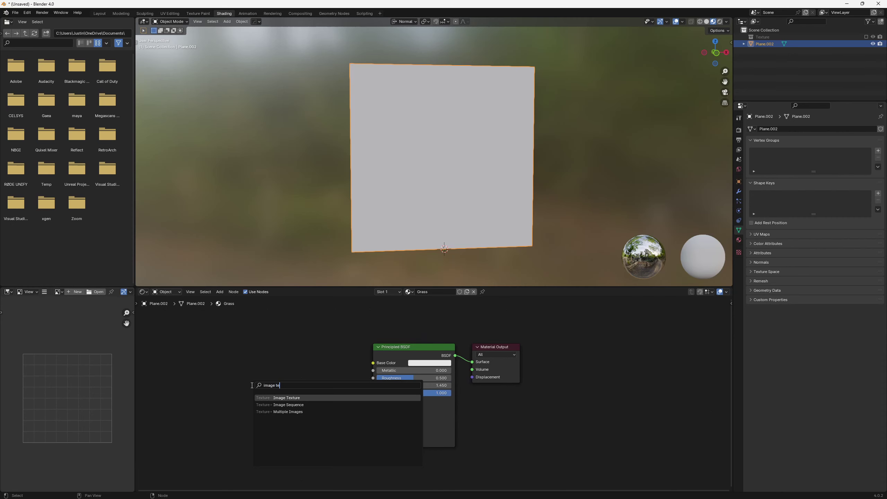
pyautogui.write('xture')
pyautogui.press('Return')
pyautogui.click(271, 360)
pyautogui.click(333, 387)
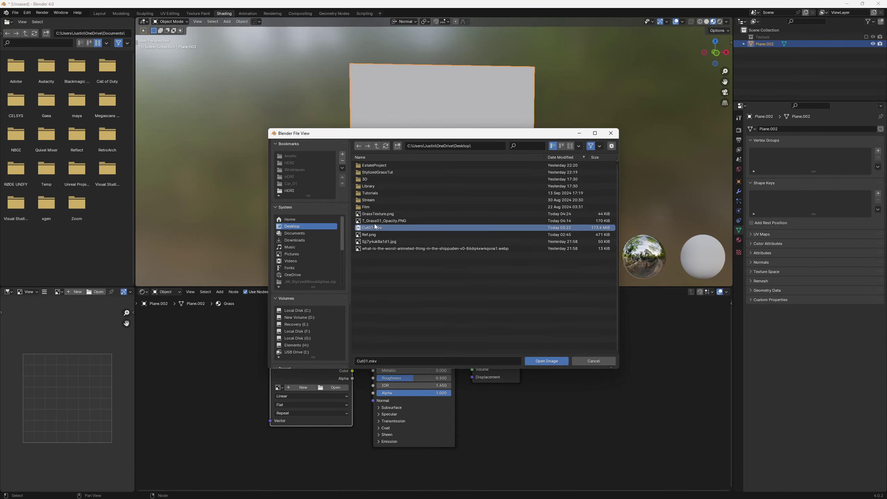
pyautogui.click(382, 222)
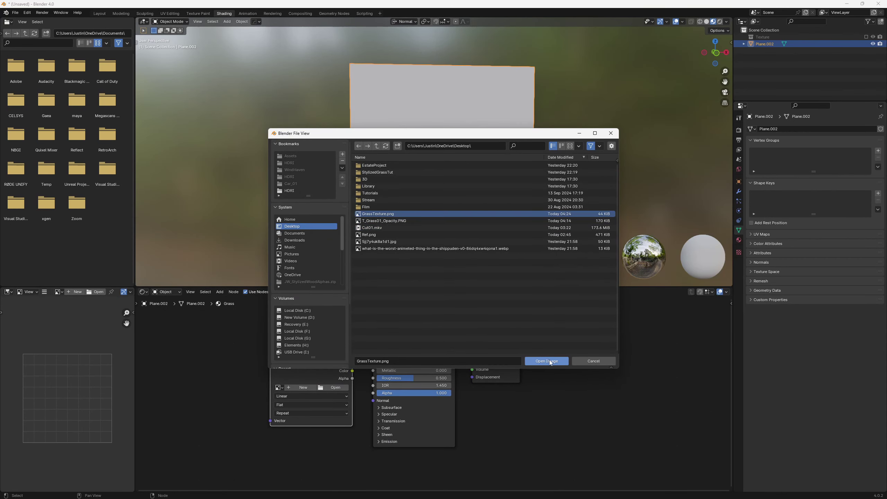
pyautogui.click(546, 361)
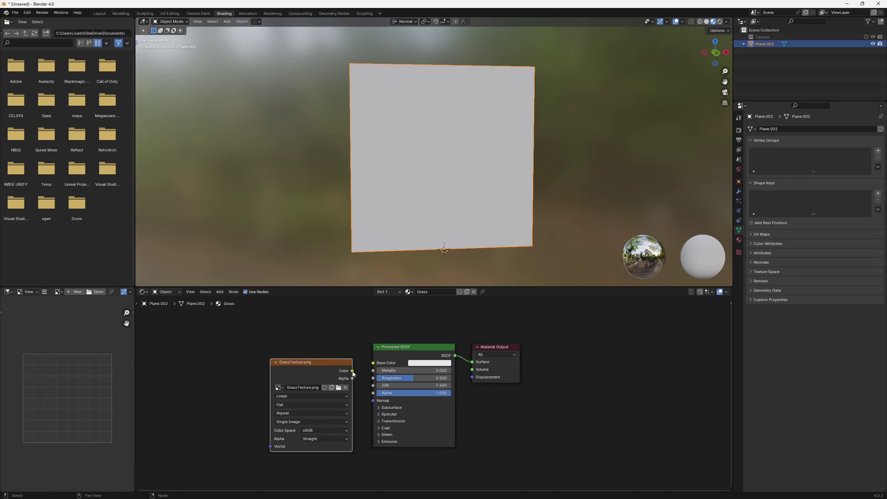
# Link the grass texture's Color output to the Principled BSDF's Alpha input and set the texture's color space to Non-Color.
pyautogui.moveTo(352, 371); pyautogui.dragTo(378, 366)
pyautogui.moveTo(307, 363); pyautogui.dragTo(230, 357)
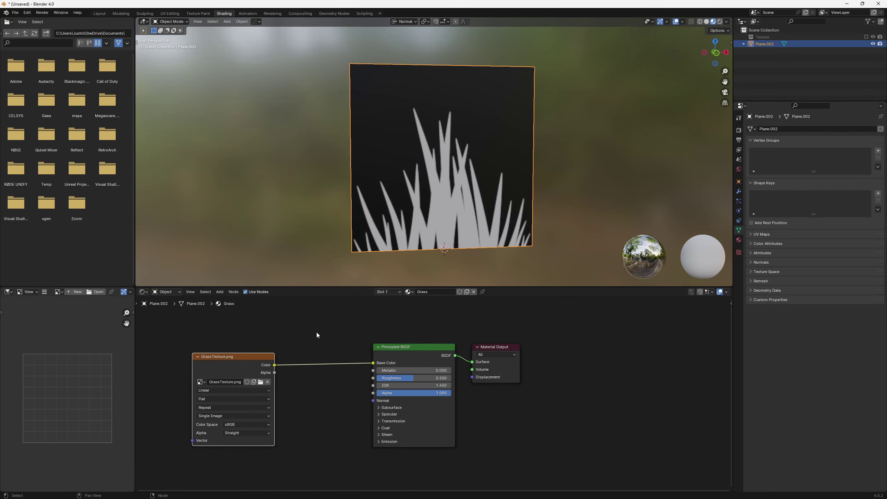
pyautogui.click(317, 335)
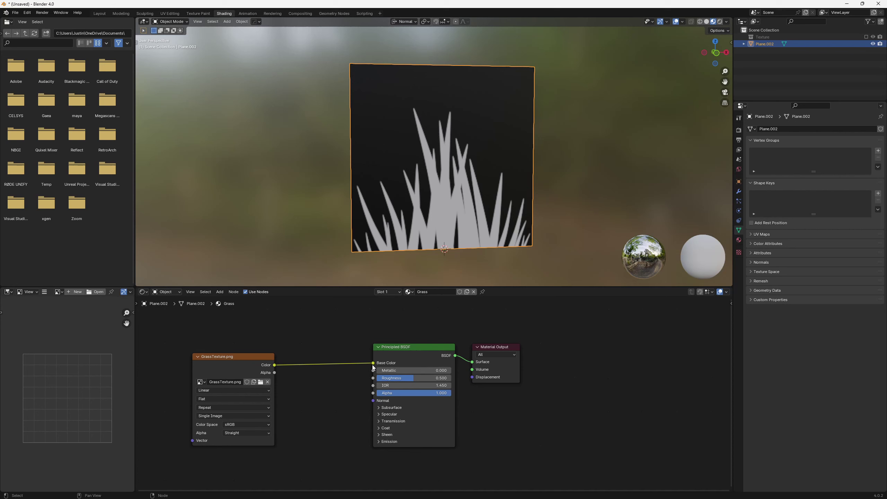
pyautogui.moveTo(373, 364); pyautogui.dragTo(373, 393)
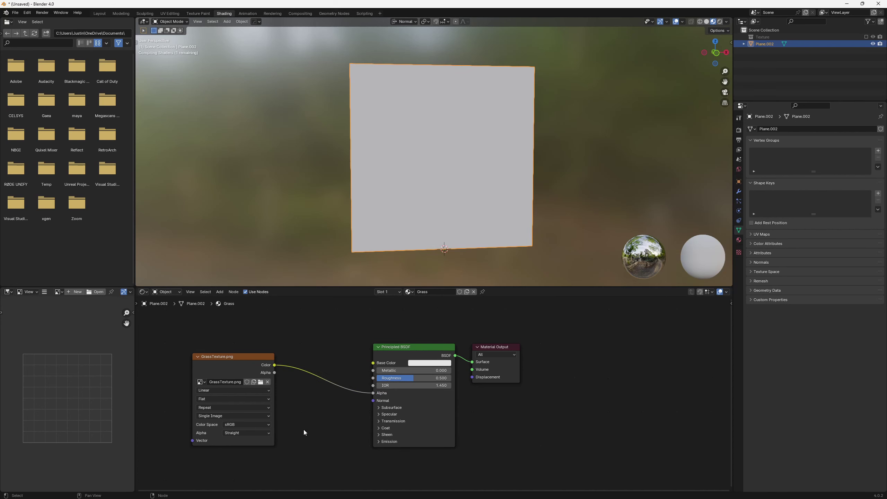
pyautogui.click(255, 424)
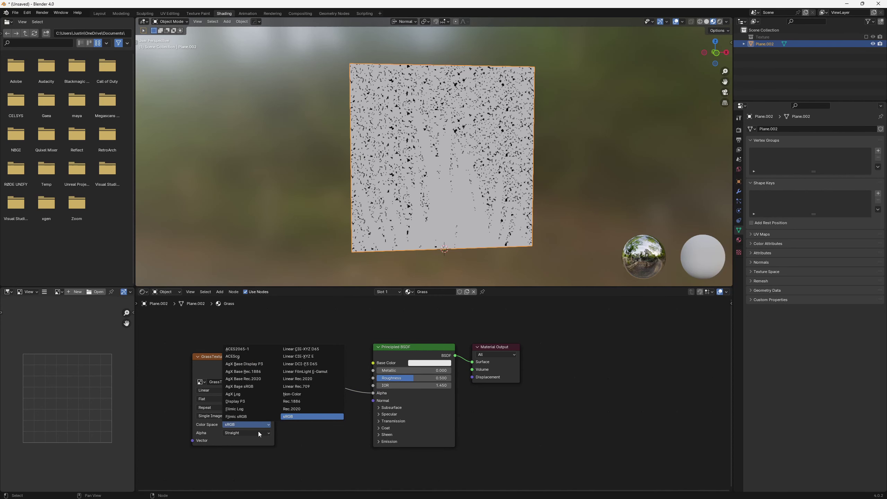
pyautogui.click(301, 394)
pyautogui.click(391, 421)
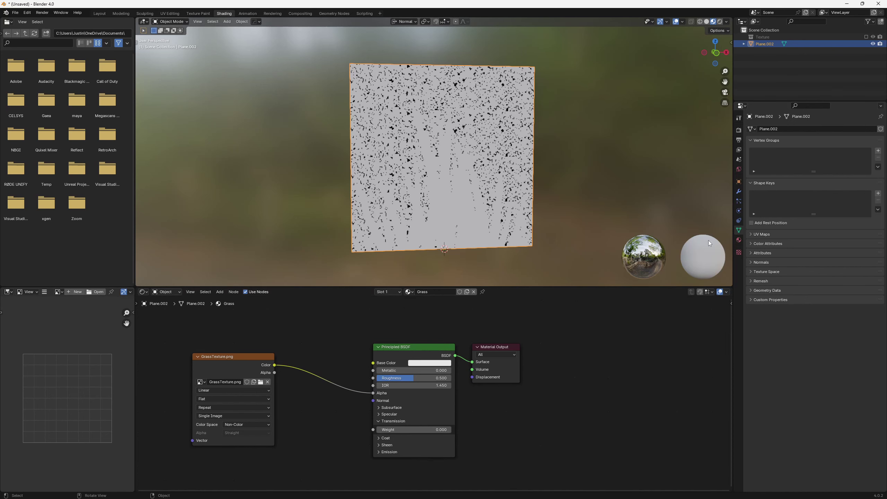
# In the Grass material settings, set the blend mode to Alpha Clip and the clip threshold to 0.620.
pyautogui.rightClick(478, 202)
pyautogui.click(668, 123)
pyautogui.moveTo(667, 123); pyautogui.dragTo(686, 119, button='middle')
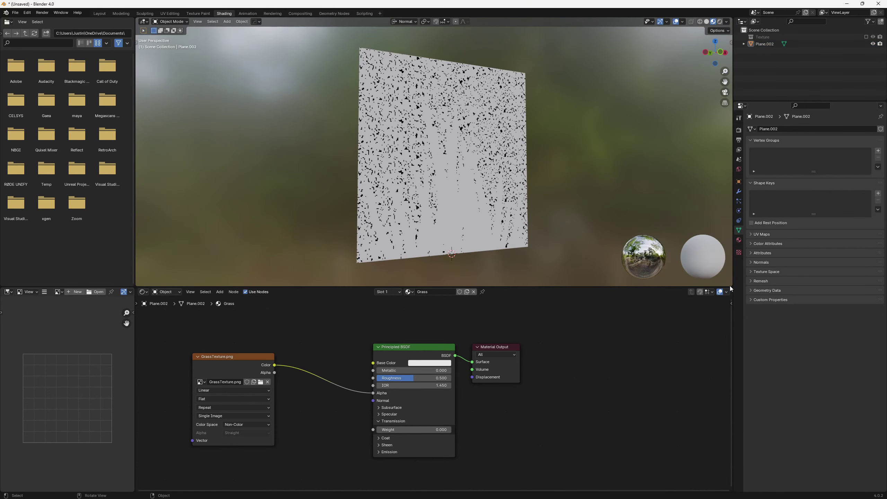
pyautogui.click(739, 240)
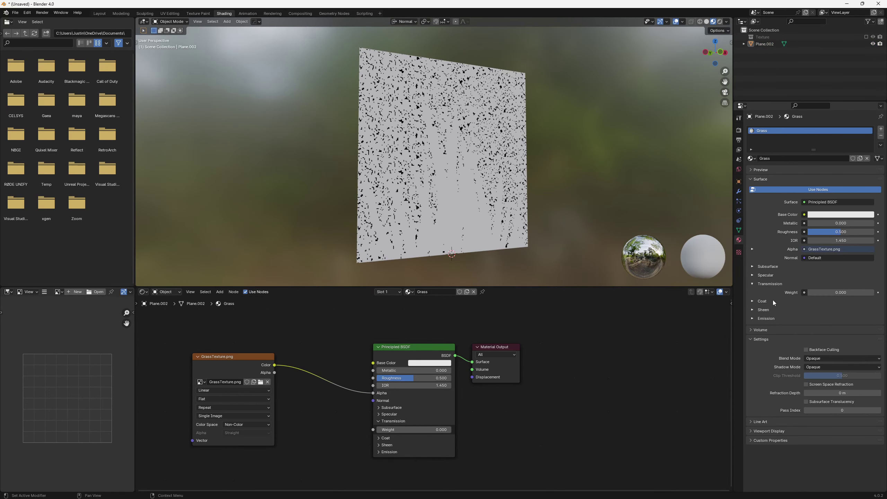
pyautogui.click(809, 358)
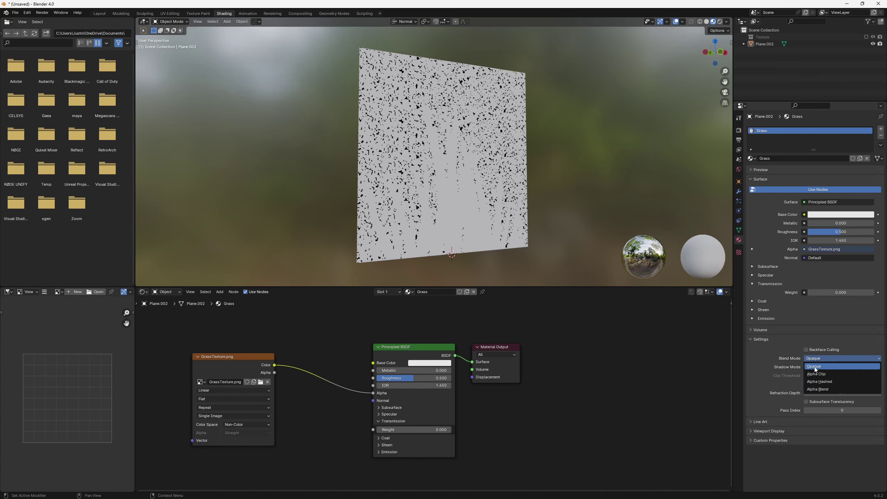
pyautogui.click(819, 373)
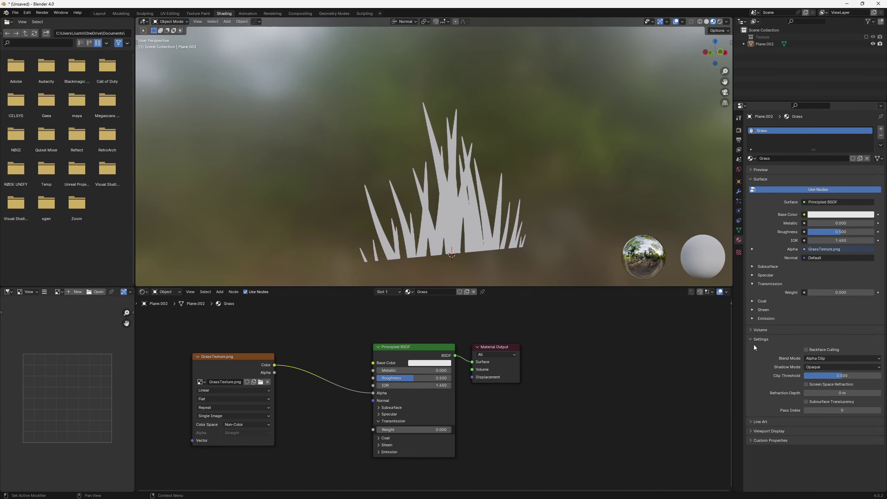
pyautogui.moveTo(492, 233); pyautogui.dragTo(509, 218, button='middle')
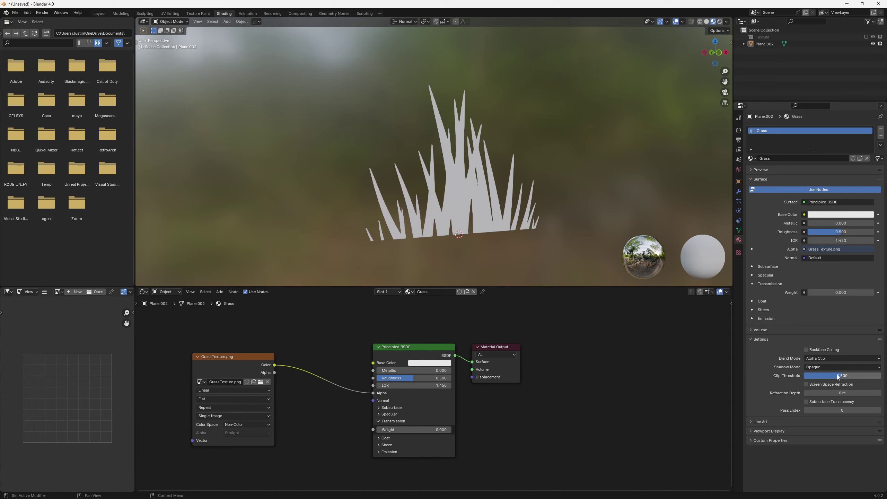
pyautogui.moveTo(837, 376)
pyautogui.mouseDown()
pyautogui.moveTo(801, 376)
pyautogui.moveTo(847, 376)
pyautogui.mouseUp()
# In the Layout workspace, show the scene in Material Preview shading and open the grass plane in Edit Mode.
pyautogui.click(99, 14)
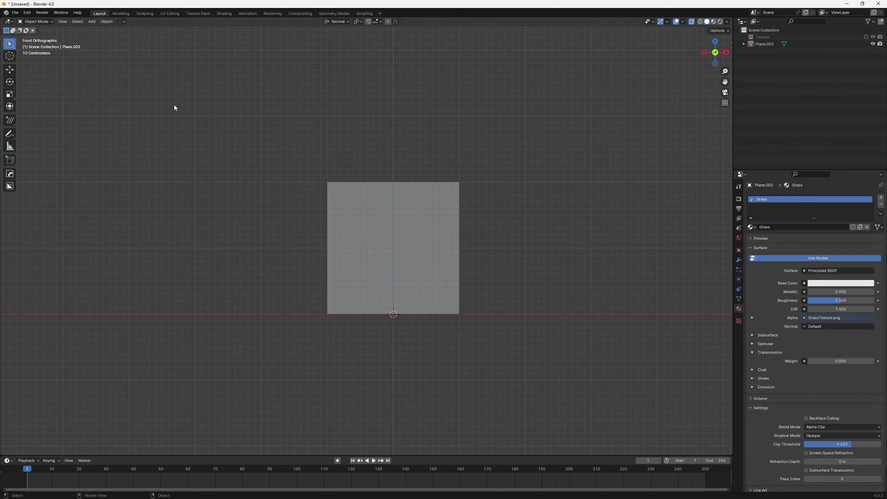
pyautogui.click(713, 22)
pyautogui.click(406, 192)
pyautogui.moveTo(405, 192); pyautogui.dragTo(384, 204, button='middle')
pyautogui.scroll(2, 385, 205)
pyautogui.press('Tab')
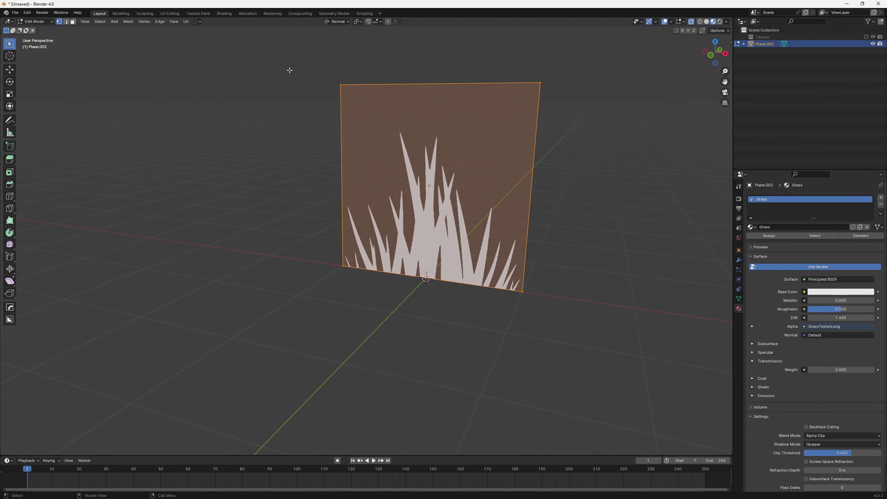
pyautogui.moveTo(302, 69); pyautogui.dragTo(661, 119)
pyautogui.press('g')
pyautogui.press('z')
pyautogui.rightClick(614, 123)
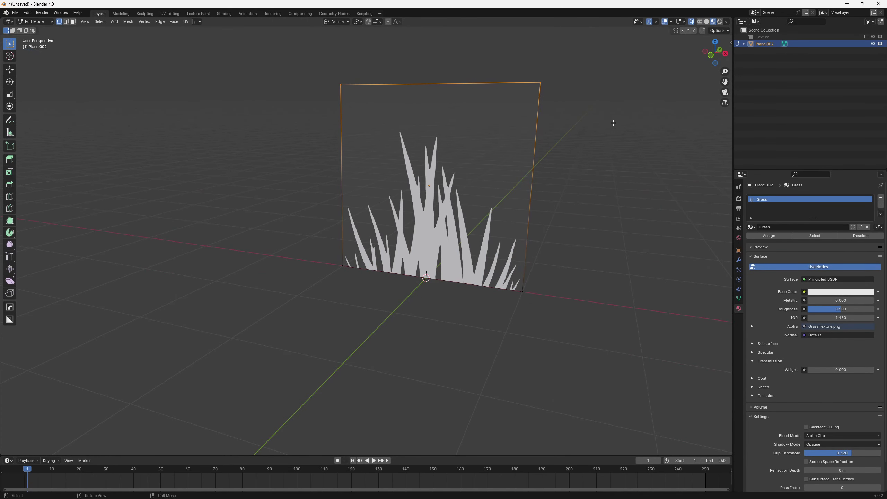
pyautogui.moveTo(498, 93); pyautogui.dragTo(503, 94, button='middle')
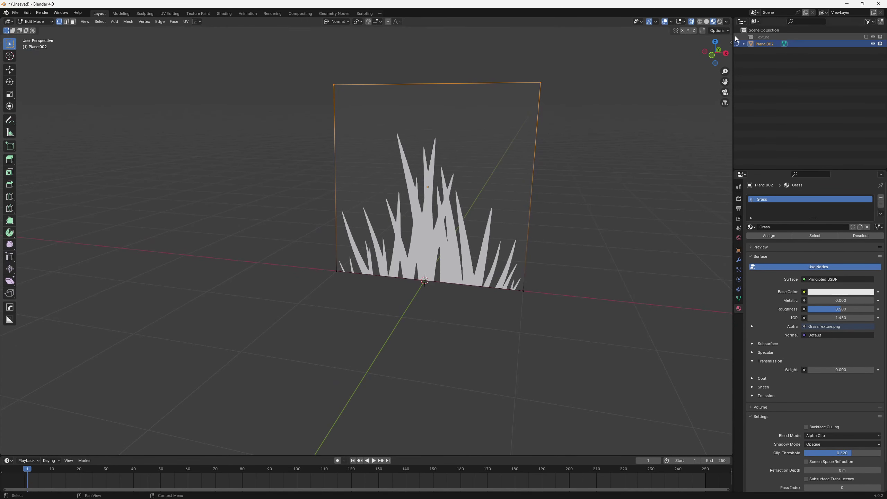
# Enable Correct Face Attributes in the transform options and select the two top vertices of the plane.
pyautogui.press('n')
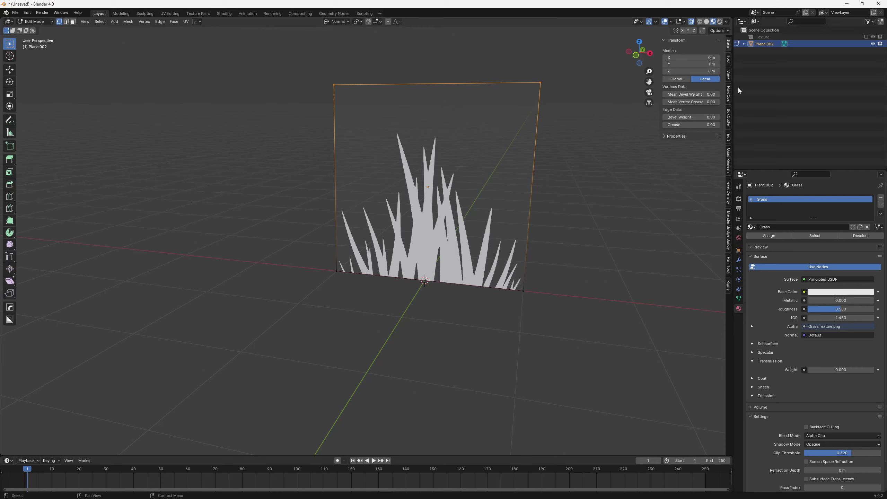
pyautogui.click(729, 63)
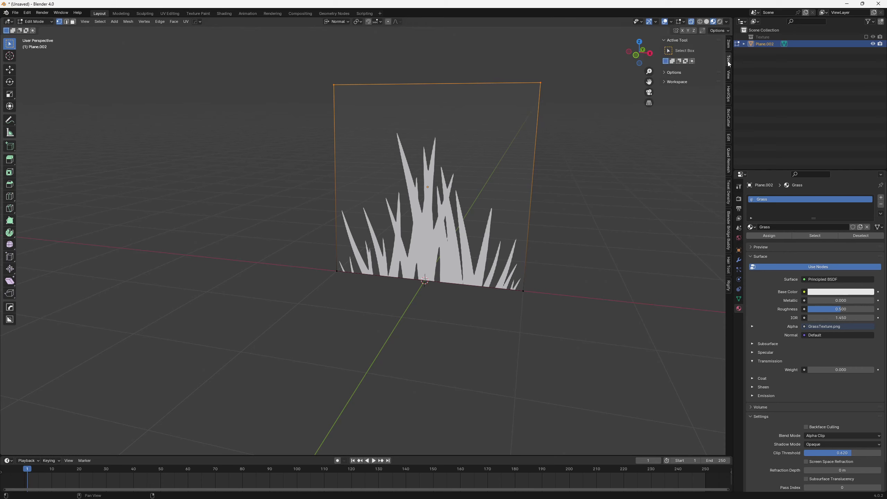
pyautogui.click(673, 73)
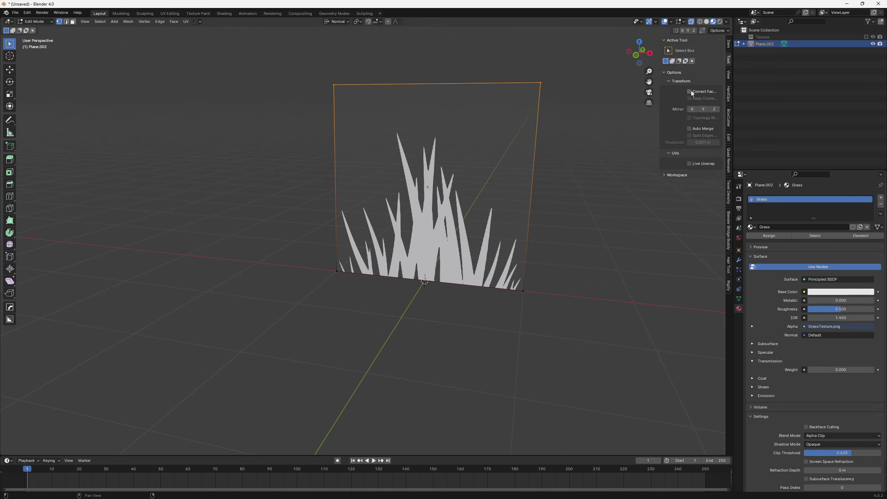
pyautogui.click(689, 91)
pyautogui.click(313, 60)
pyautogui.moveTo(270, 69); pyautogui.dragTo(542, 98)
# Try to move the plane's top edge along the normal Z axis.
pyautogui.press('g')
pyautogui.press('z')
pyautogui.press('y')
pyautogui.press('z')
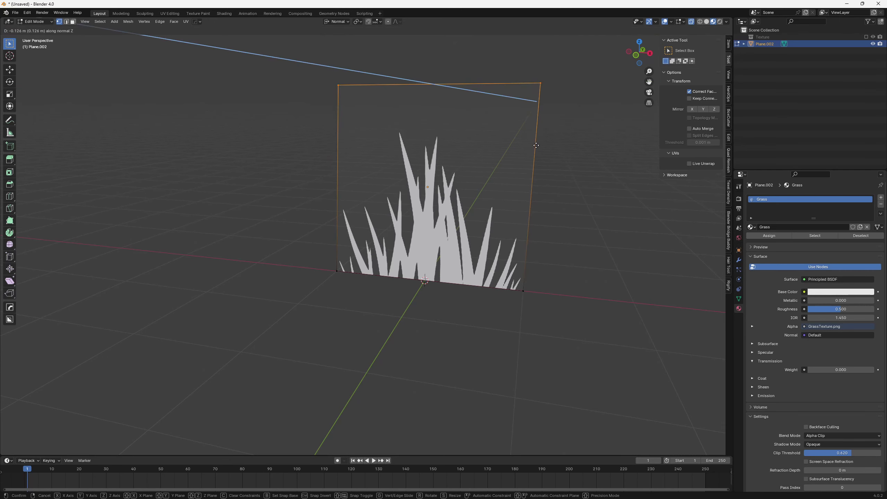
pyautogui.click(535, 146)
pyautogui.hotkey('ctrl', 'z')
# Set the transform orientation to Global and lower the top edge about 0.44 m along Z to just above the tallest blades.
pyautogui.click(329, 23)
pyautogui.click(332, 44)
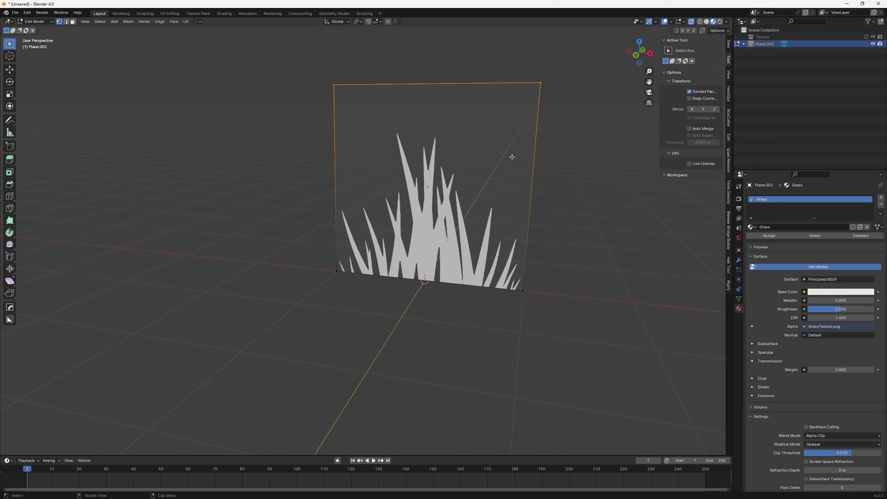
pyautogui.press('g')
pyautogui.press('z')
pyautogui.click(504, 153)
pyautogui.hotkey('ctrl', 'z')
pyautogui.click(344, 23)
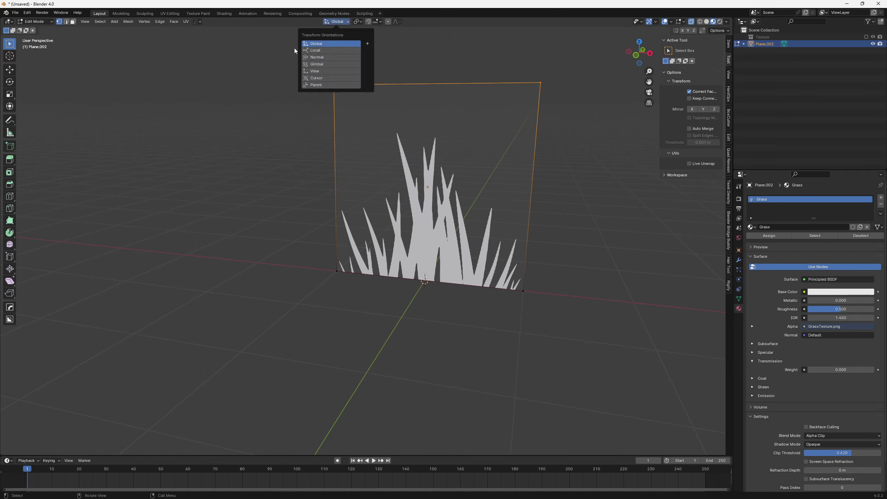
pyautogui.click(339, 48)
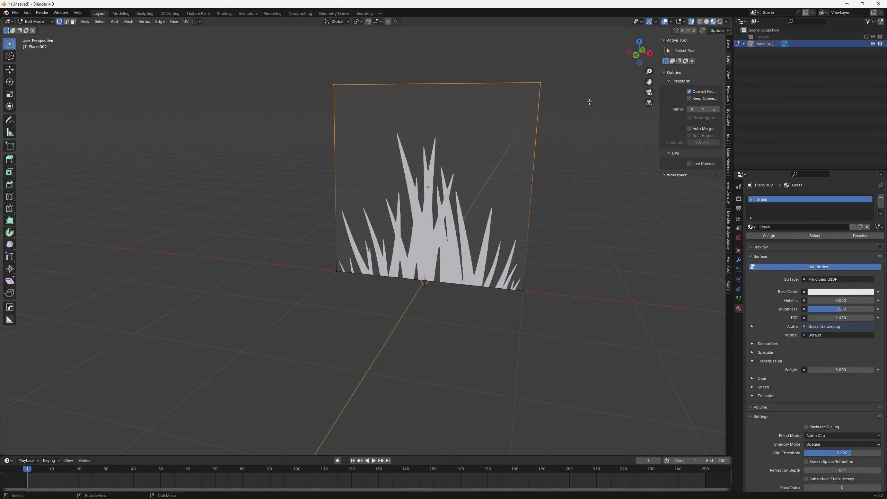
pyautogui.press('g')
pyautogui.press('z')
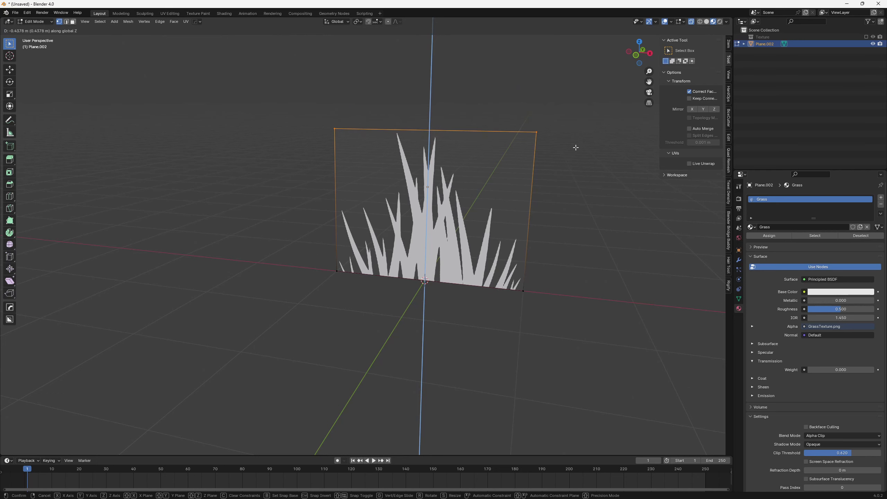
pyautogui.click(576, 147)
# Scale the top edge along X to about half its width, so the plane tapers towards the blade tips.
pyautogui.moveTo(575, 148); pyautogui.dragTo(545, 123, button='middle')
pyautogui.moveTo(283, 83); pyautogui.dragTo(594, 165)
pyautogui.press('s')
pyautogui.press('z')
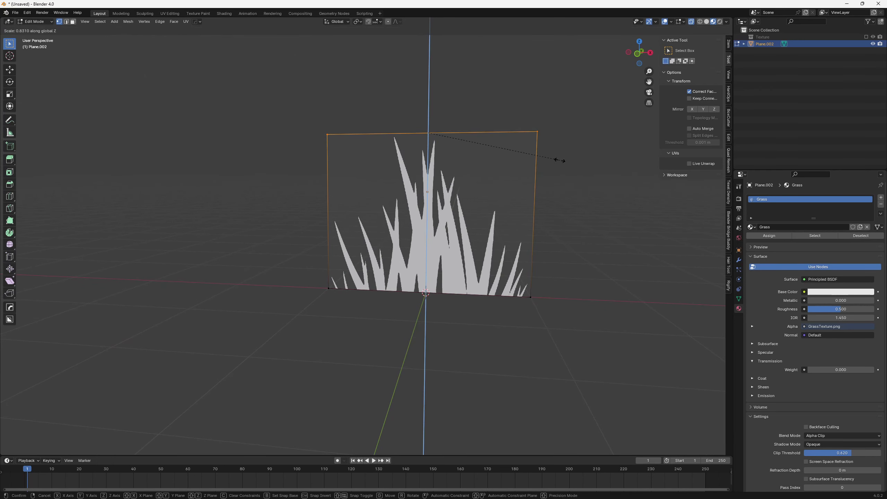
pyautogui.press('x')
pyautogui.click(512, 147)
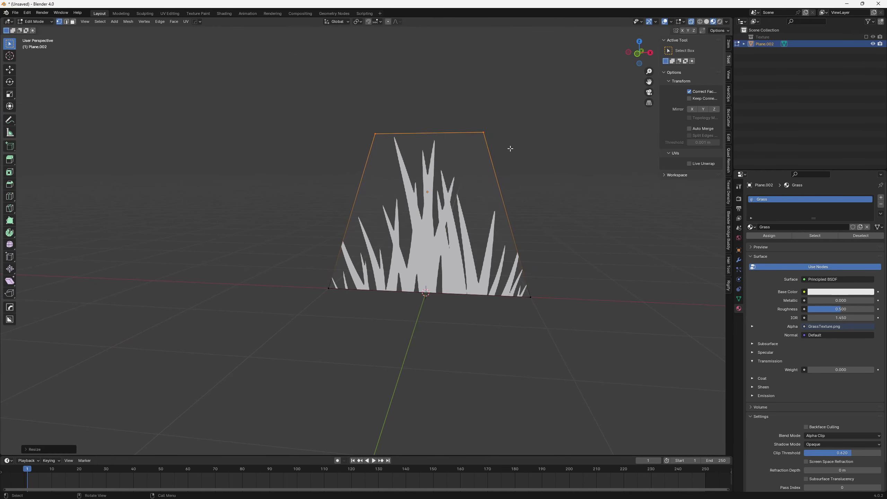
# Add one horizontal loop cut across the plane, slightly below its mid-height.
pyautogui.hotkey('ctrl', 'r')
pyautogui.click(516, 228)
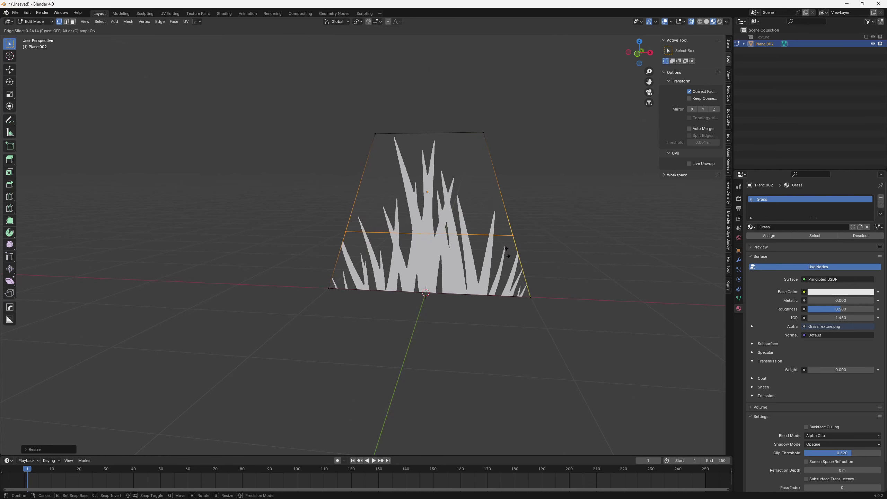
pyautogui.click(509, 241)
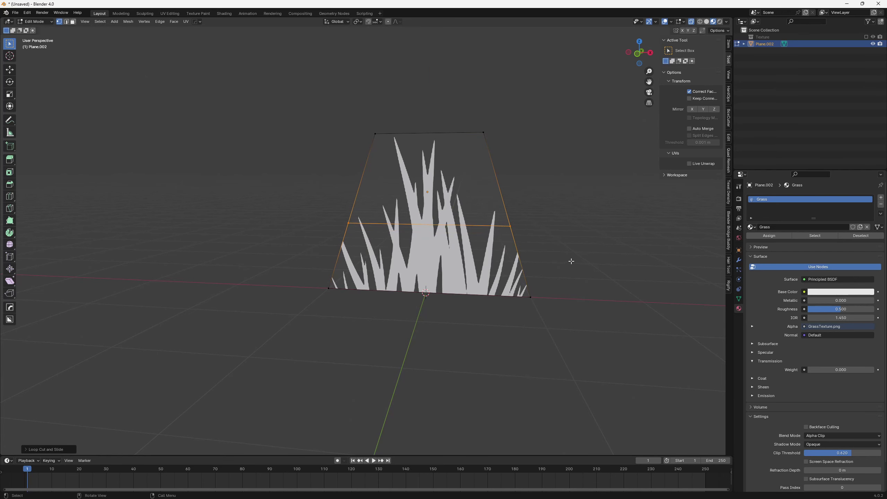
# Scale the new horizontal loop along X by about 1.35 so the outline clears the outer blades.
pyautogui.press('s')
pyautogui.press('y')
pyautogui.press('z')
pyautogui.press('x')
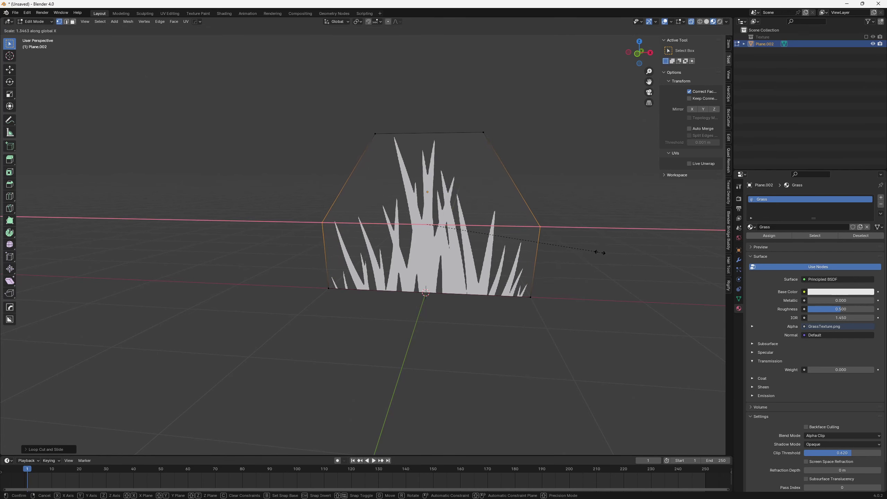
pyautogui.click(590, 252)
# Move the middle loop about 0.02 m along negative Y to start bending the card, and check it in Object Mode.
pyautogui.moveTo(579, 247); pyautogui.dragTo(534, 241, button='middle')
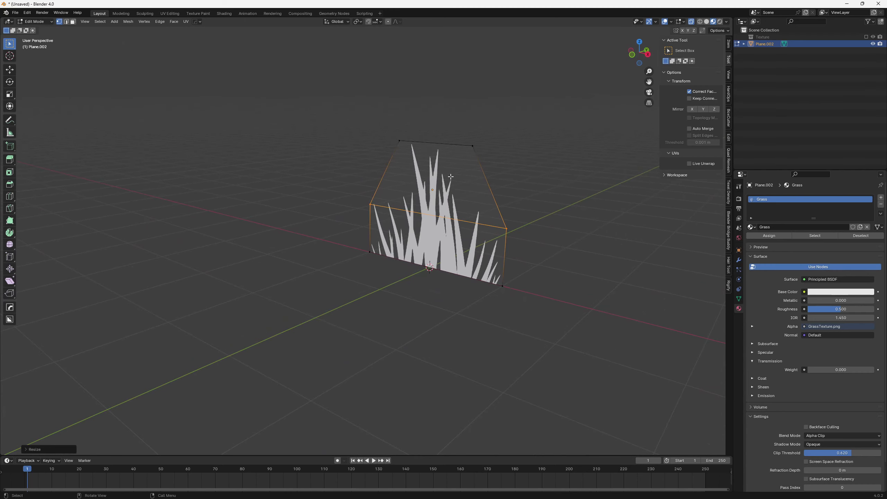
pyautogui.moveTo(436, 174); pyautogui.dragTo(411, 167, button='middle')
pyautogui.press('g')
pyautogui.press('y')
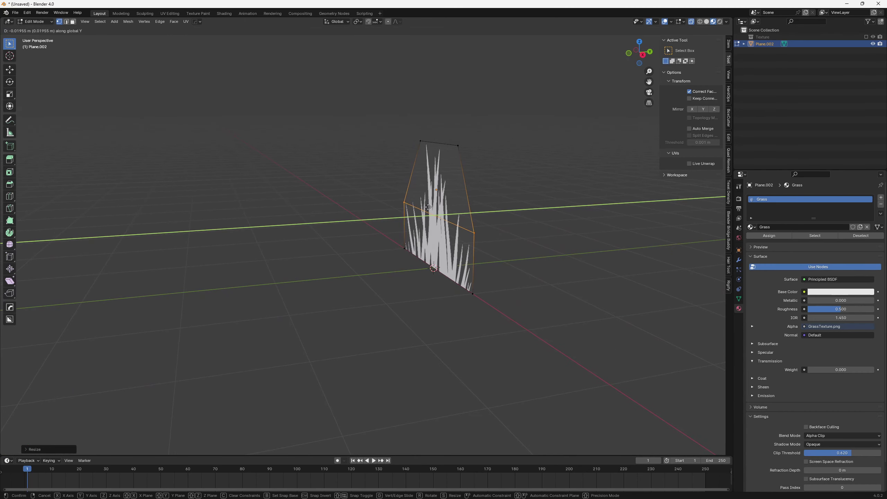
pyautogui.click(425, 208)
pyautogui.moveTo(424, 208); pyautogui.dragTo(454, 193, button='middle')
pyautogui.press('Tab')
pyautogui.press('Tab')
# Raise the middle loop about 0.008 m along Z and push it further along negative Y to increase the bend.
pyautogui.moveTo(454, 192); pyautogui.dragTo(448, 200, button='middle')
pyautogui.press('g')
pyautogui.press('z')
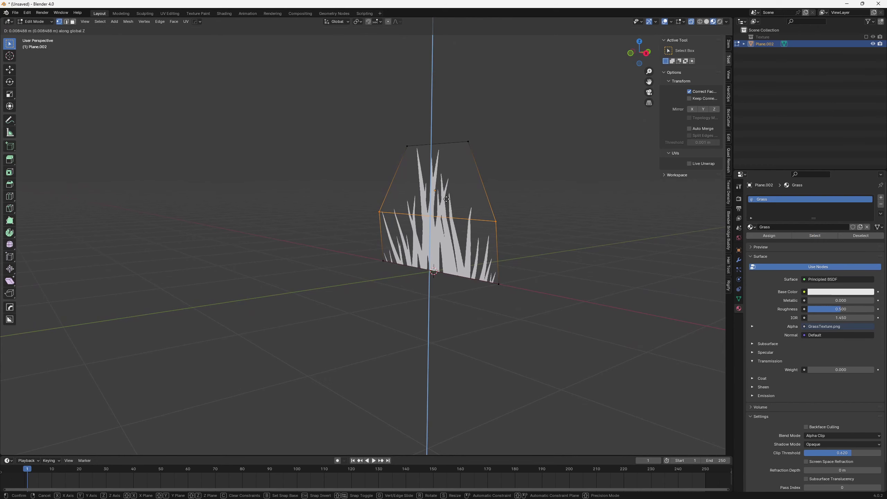
pyautogui.click(446, 200)
pyautogui.press('g')
pyautogui.press('y')
pyautogui.click(441, 202)
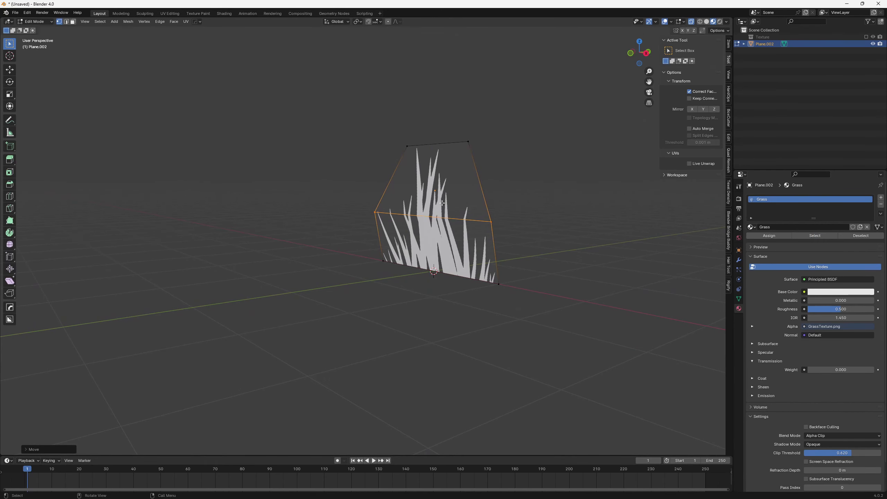
# Bevel the middle loop into three horizontal loops across the card.
pyautogui.moveTo(441, 203); pyautogui.dragTo(430, 203, button='middle')
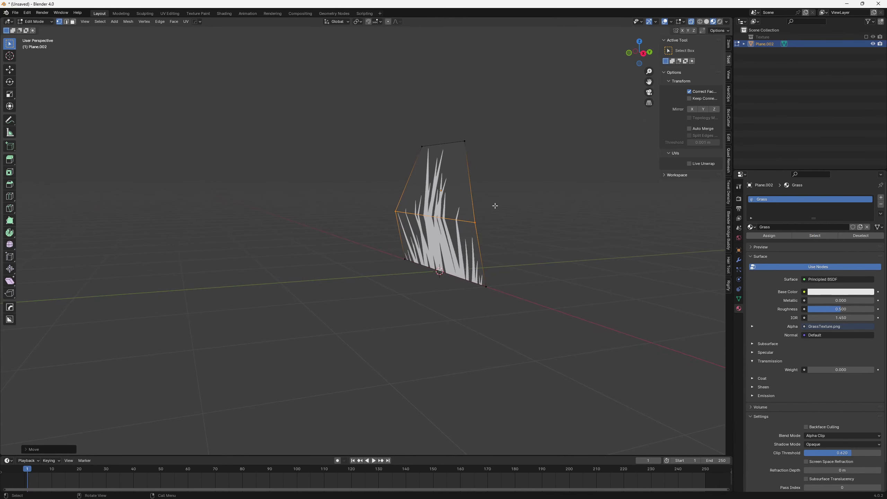
pyautogui.moveTo(496, 221); pyautogui.dragTo(508, 222, button='middle')
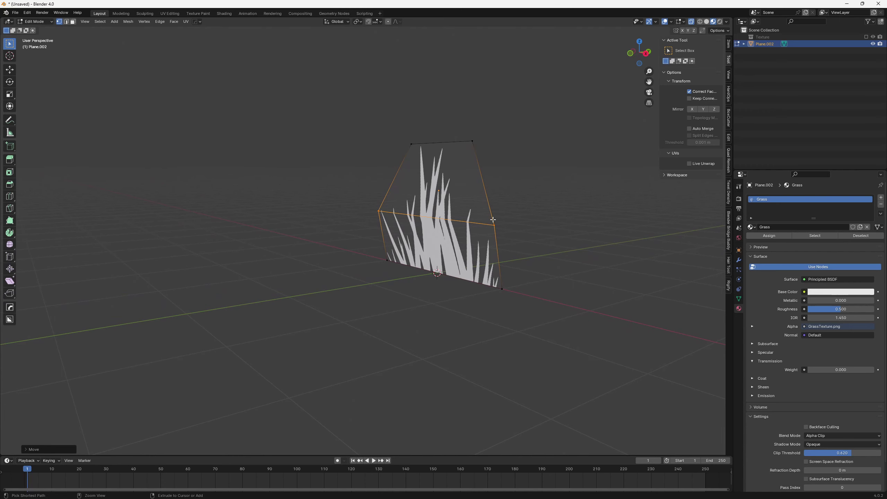
pyautogui.hotkey('ctrl', 'b')
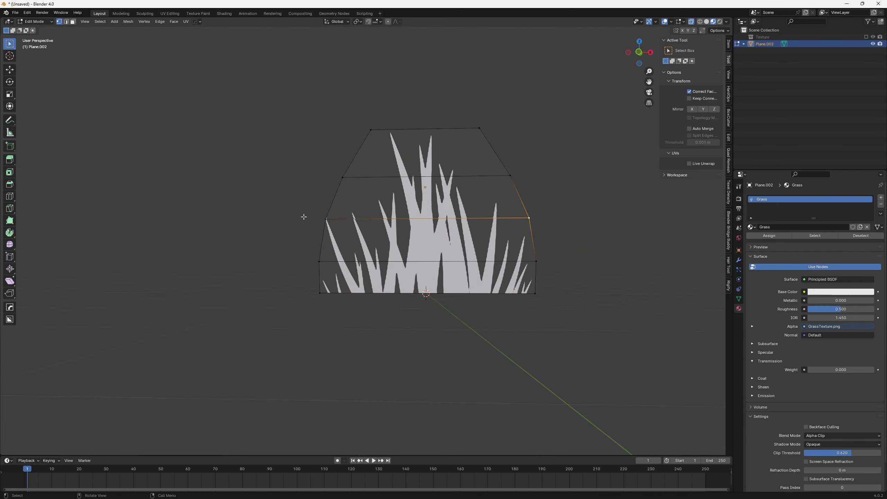
# Scale the middle of the three loops along X by about 1.02, and narrow the loop above it along X around the upper blades.
pyautogui.moveTo(303, 216); pyautogui.dragTo(599, 231)
pyautogui.press('s')
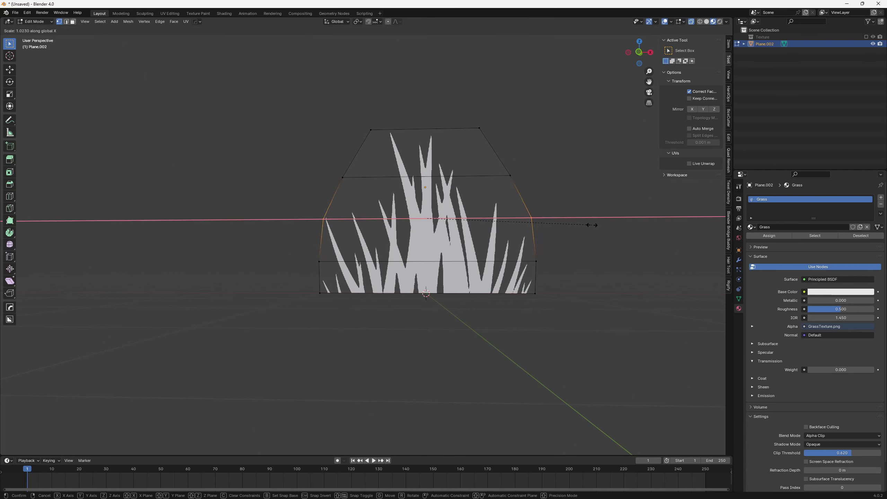
pyautogui.click(593, 225)
pyautogui.moveTo(538, 189); pyautogui.dragTo(336, 169)
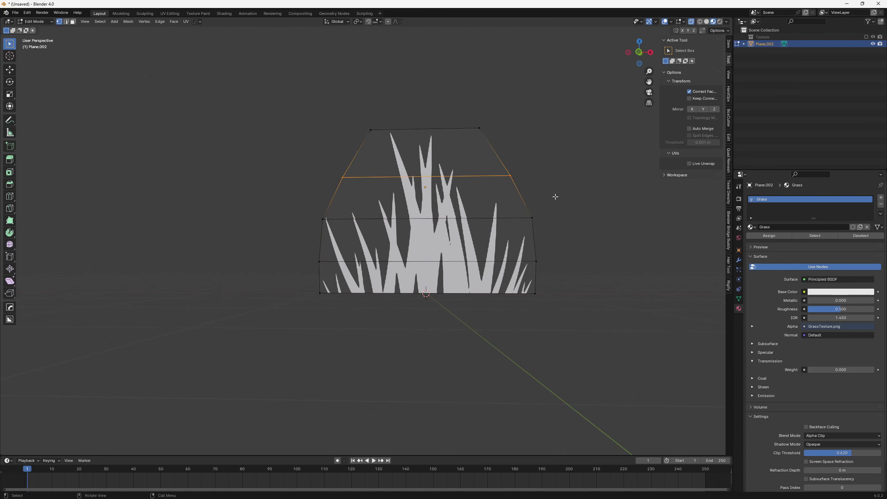
pyautogui.press('s')
pyautogui.press('y')
pyautogui.press('z')
pyautogui.click(474, 190)
# Scale the card's top edge along X by about 0.73 and move its right corner about 0.26 m along negative X.
pyautogui.moveTo(535, 148); pyautogui.dragTo(370, 103)
pyautogui.press('s')
pyautogui.press('z')
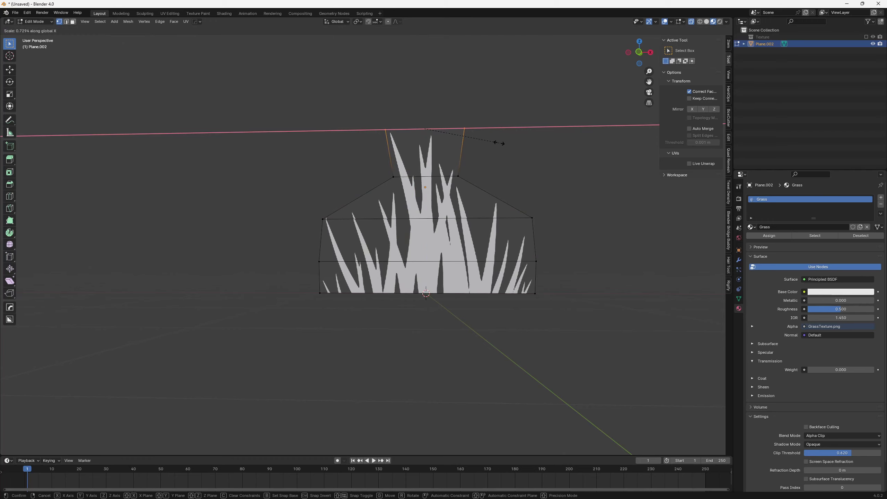
pyautogui.click(499, 143)
pyautogui.moveTo(500, 151); pyautogui.dragTo(442, 116)
pyautogui.press('g')
pyautogui.press('z')
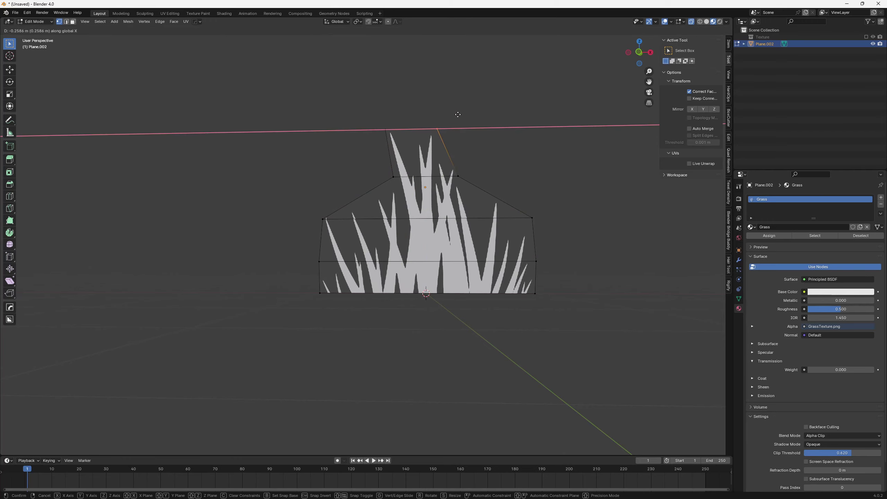
pyautogui.click(458, 114)
pyautogui.click(502, 137)
# Add one vertical loop cut down the center of the card, without sliding it.
pyautogui.moveTo(503, 137); pyautogui.dragTo(343, 230, button='middle')
pyautogui.scroll(-2, 342, 230)
pyautogui.press('Tab')
pyautogui.moveTo(518, 182); pyautogui.dragTo(513, 187)
pyautogui.moveTo(464, 194); pyautogui.dragTo(392, 250, button='middle')
pyautogui.scroll(-3, 440, 218)
pyautogui.click(400, 231)
pyautogui.press('Tab')
pyautogui.hotkey('ctrl', 'r')
pyautogui.click(399, 229)
pyautogui.rightClick(399, 229)
# Move the new vertical loop along negative Y to crease the card at its center.
pyautogui.press('g')
pyautogui.press('y')
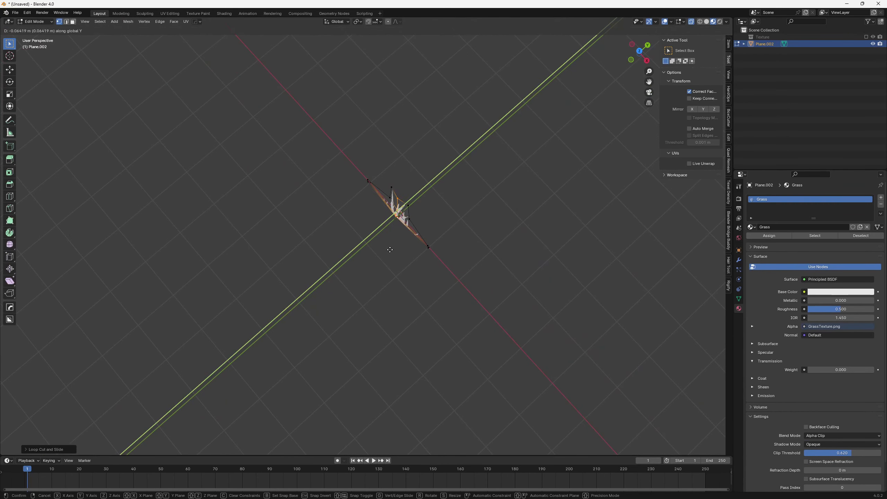
pyautogui.click(387, 251)
# Move both outer side edges of the card along positive Y to fold it into a shallow V.
pyautogui.moveTo(440, 271); pyautogui.dragTo(419, 238)
pyautogui.moveTo(419, 238); pyautogui.dragTo(441, 239, button='middle')
pyautogui.keyDown('shift'); pyautogui.moveTo(308, 175); pyautogui.dragTo(357, 251); pyautogui.keyUp('shift')
pyautogui.press('g')
pyautogui.press('y')
pyautogui.click(368, 244)
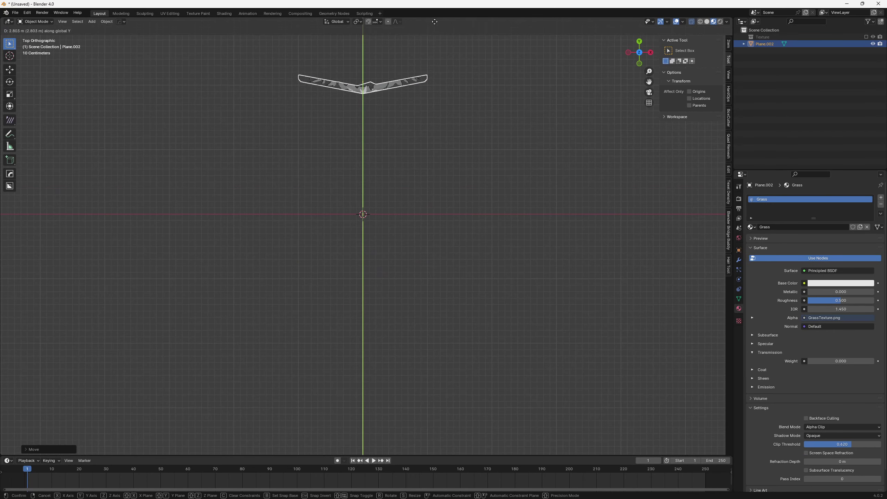
# Move the card along positive Y away from the origin, and place a duplicate of it along Y just below the origin.
pyautogui.click(434, 421)
pyautogui.keyDown('shift'); pyautogui.moveTo(414, 303); pyautogui.dragTo(399, 384, button='middle'); pyautogui.keyUp('shift')
pyautogui.hotkey('shift', 'd')
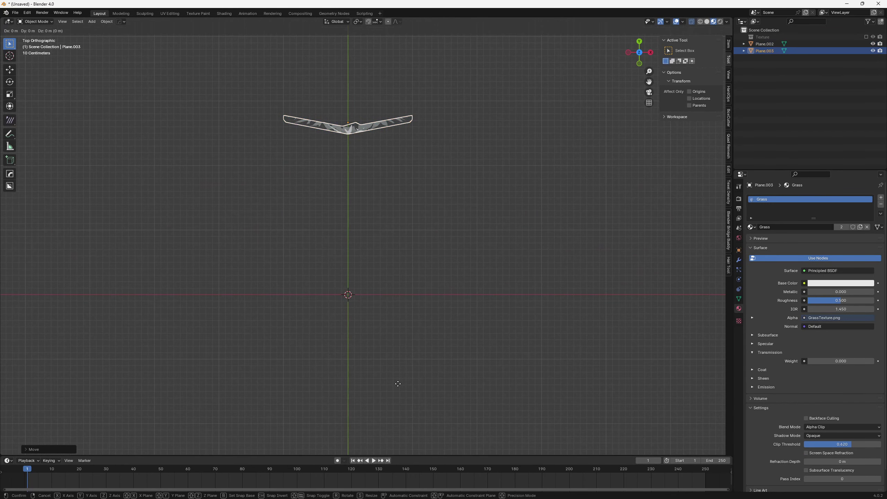
pyautogui.press('y')
pyautogui.click(384, 162)
pyautogui.keyDown('shift'); pyautogui.moveTo(383, 219); pyautogui.dragTo(378, 171, button='middle'); pyautogui.keyUp('shift')
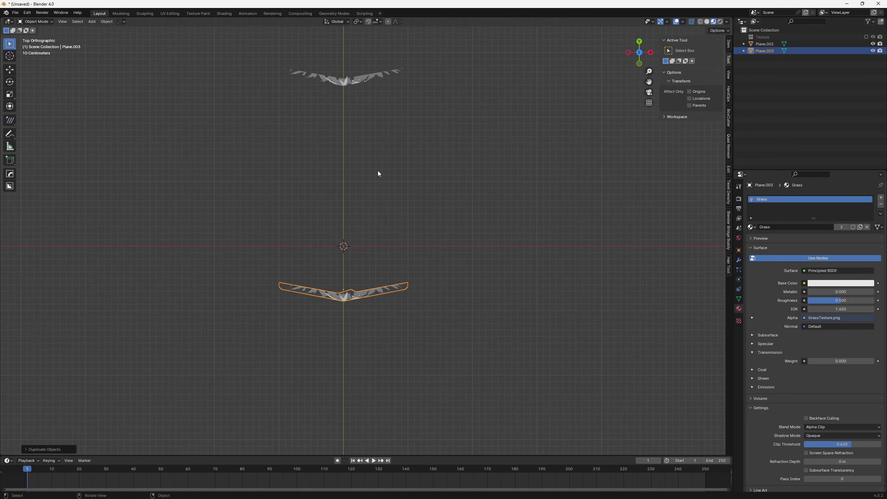
# Rotate the duplicate about 51° counterclockwise in the top view and place it to the right of the origin.
pyautogui.press('r')
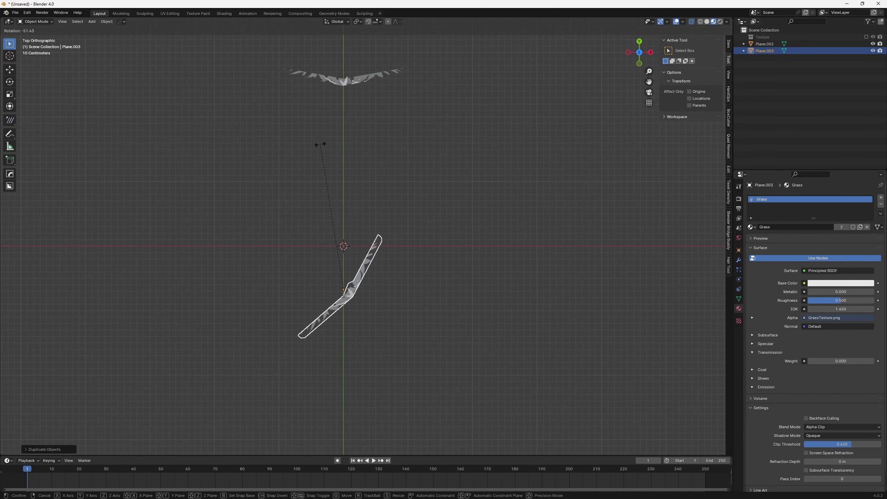
pyautogui.click(318, 144)
pyautogui.press('g')
pyautogui.click(355, 119)
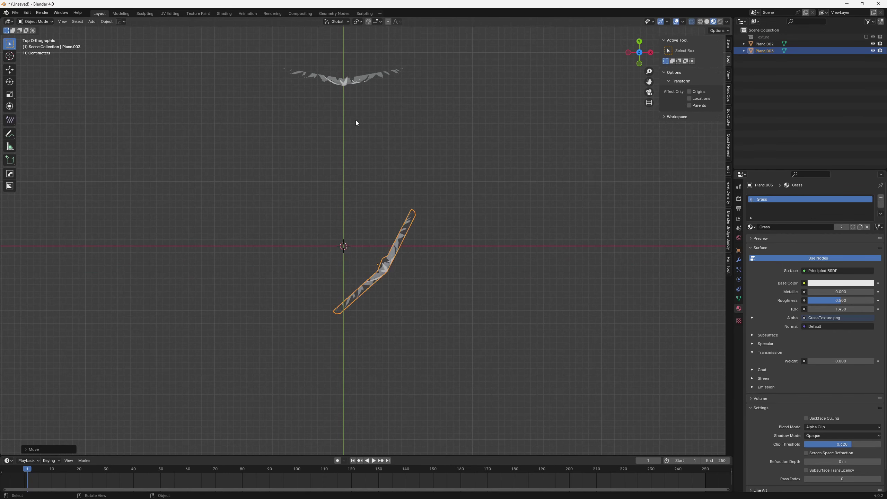
# Duplicate the rotated card in place and flip the copy with Scale so its fold faces the opposite way.
pyautogui.hotkey('shift', 'd')
pyautogui.press('s')
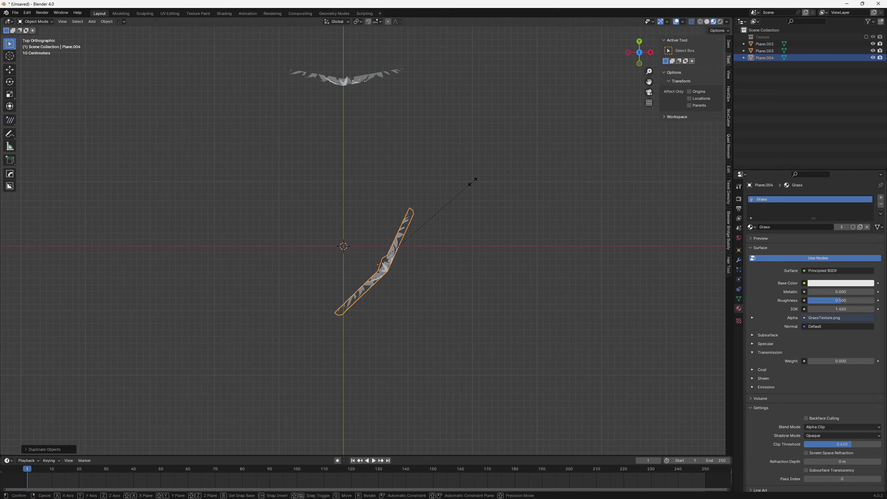
pyautogui.press('x')
pyautogui.press('Return')
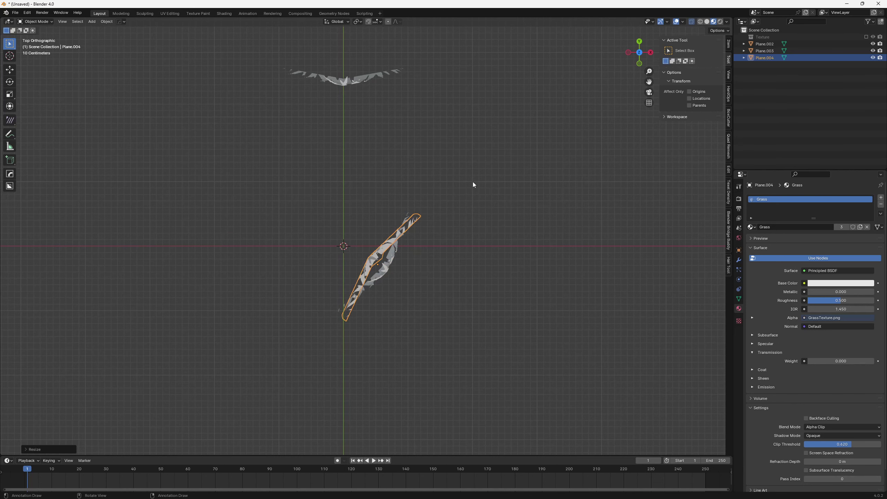
# Rotate the flipped copy and place it left of the origin so the two cards meet in a V.
pyautogui.press('r')
pyautogui.click(421, 140)
pyautogui.press('g')
pyautogui.click(366, 133)
pyautogui.press('r')
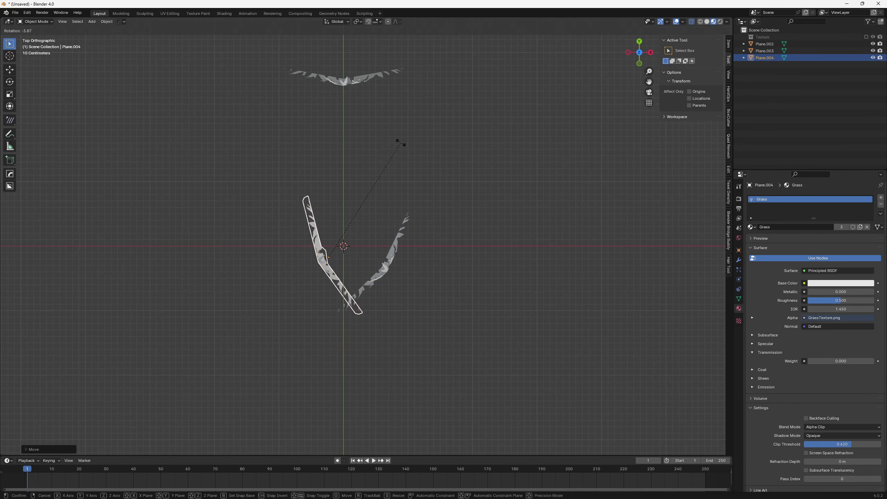
pyautogui.click(378, 138)
# Duplicate the left card, rotate the copy to lie crosswise, and place it across the open top of the V.
pyautogui.hotkey('shift', 'd')
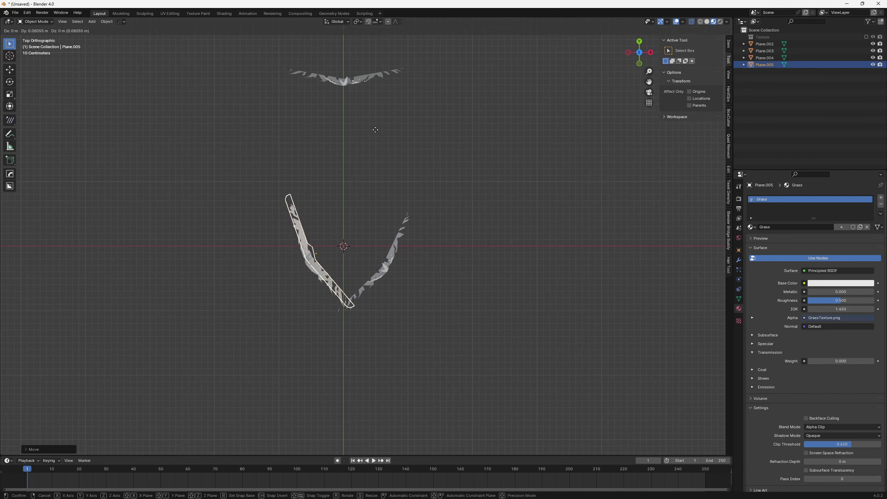
pyautogui.rightClick(374, 130)
pyautogui.press('r')
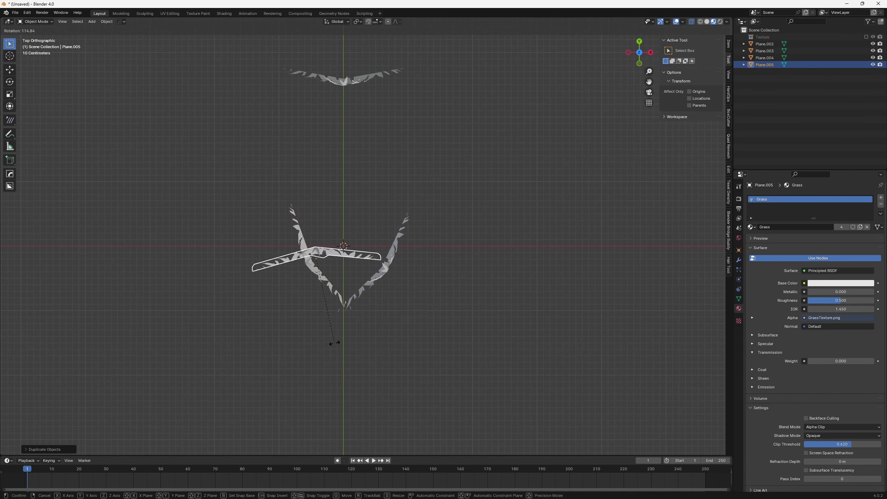
pyautogui.click(368, 299)
pyautogui.press('r')
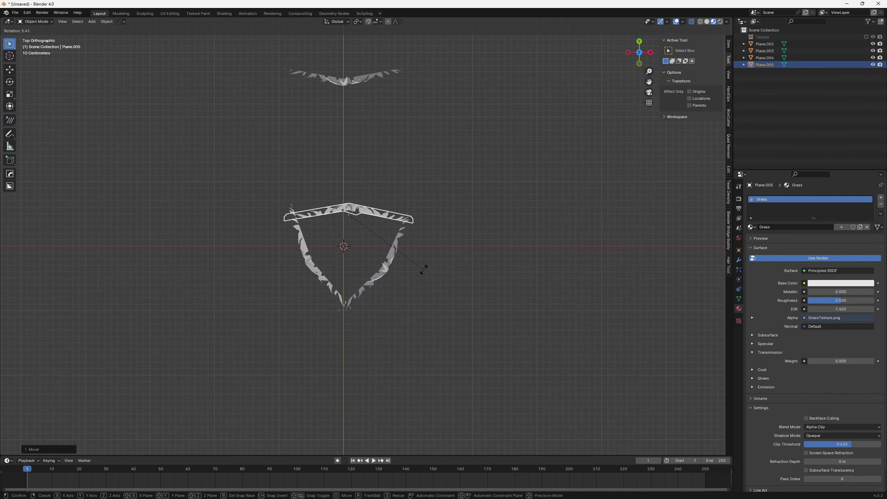
pyautogui.click(423, 269)
pyautogui.press('g')
pyautogui.click(419, 266)
# Fine-tune the positions of the two side cards and the top card so the triangle around the origin closes neatly.
pyautogui.click(384, 266)
pyautogui.keyDown('shift'); pyautogui.click(314, 265); pyautogui.keyUp('shift')
pyautogui.press('g')
pyautogui.click(360, 229)
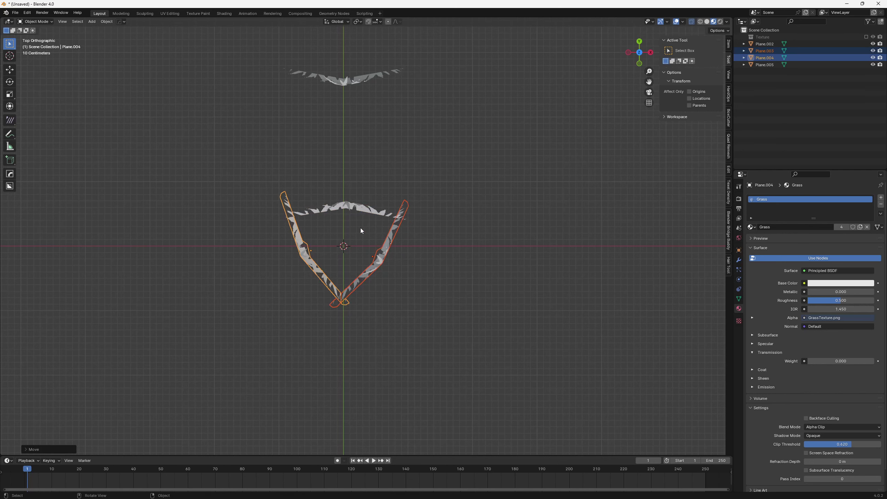
pyautogui.click(356, 209)
pyautogui.press('g')
pyautogui.click(354, 212)
pyautogui.click(325, 273)
pyautogui.press('g')
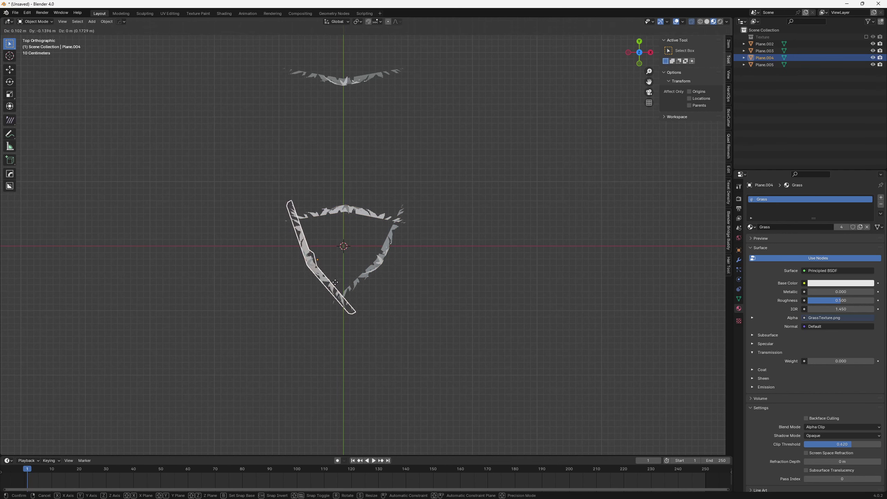
pyautogui.click(331, 280)
pyautogui.keyDown('shift'); pyautogui.moveTo(389, 258); pyautogui.dragTo(399, 265, button='middle'); pyautogui.keyUp('shift')
# Duplicate the three triangle cards, rotate the copies together, and place them to the lower left of the original triangle.
pyautogui.moveTo(423, 183); pyautogui.dragTo(428, 192)
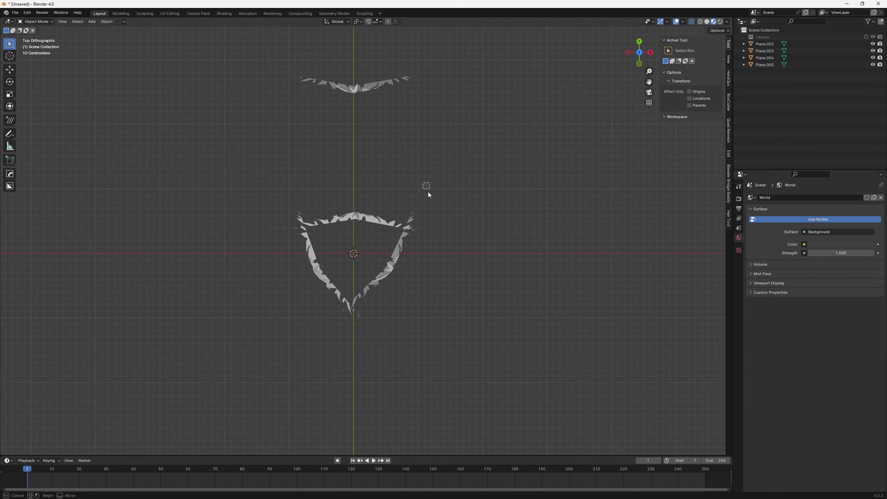
pyautogui.hotkey('shift', 'd')
pyautogui.click(498, 294)
pyautogui.press('r')
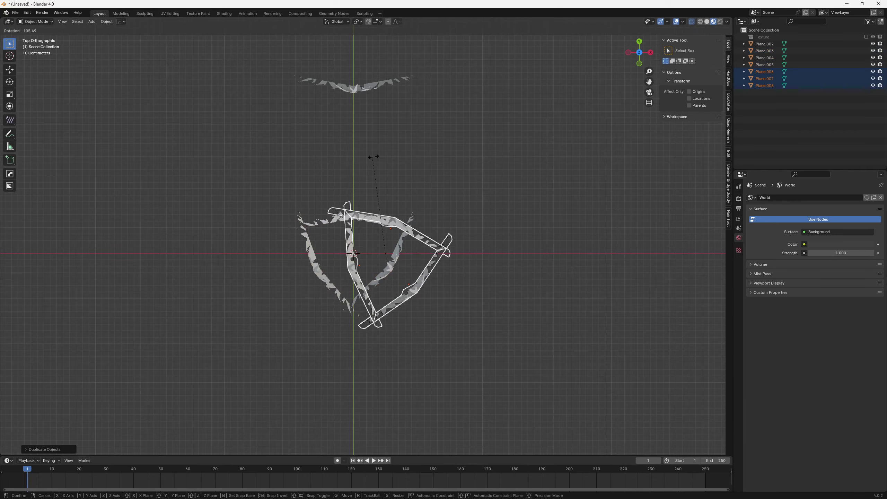
pyautogui.click(395, 159)
pyautogui.press('g')
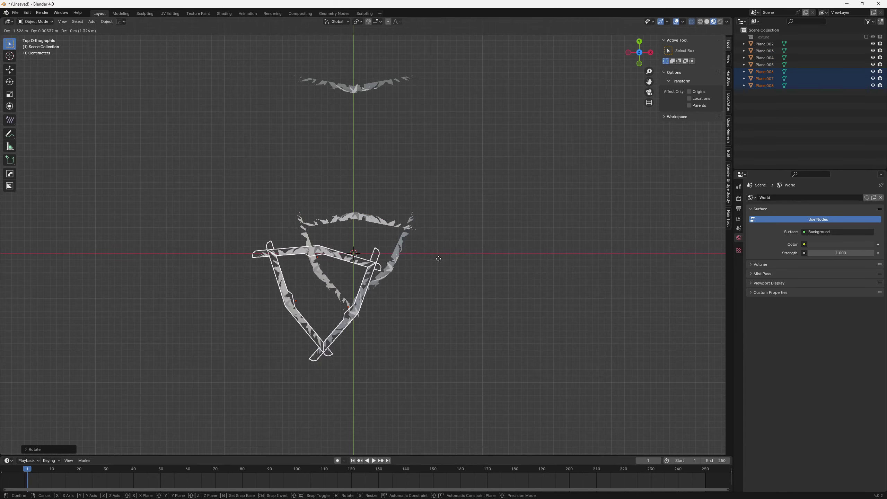
pyautogui.click(431, 249)
# Duplicate the card triangle twice more, placing rotated copies to the upper right and lower right of the origin.
pyautogui.hotkey('shift', 'd')
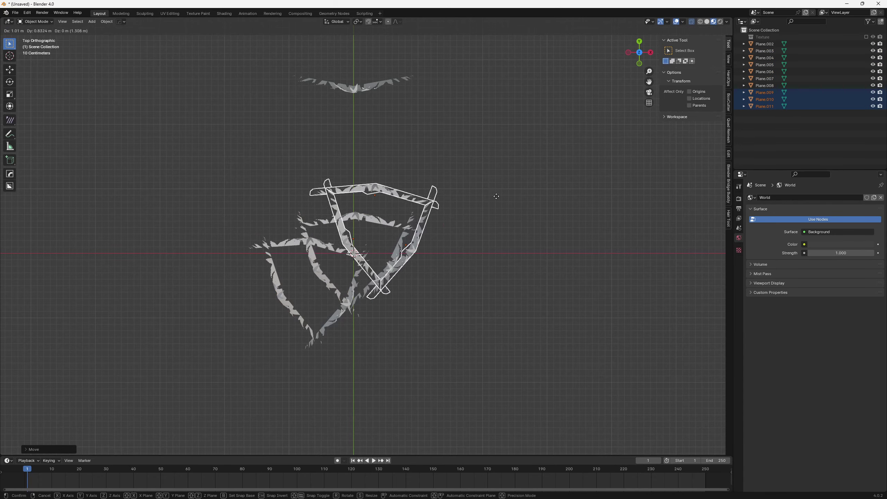
pyautogui.press('r')
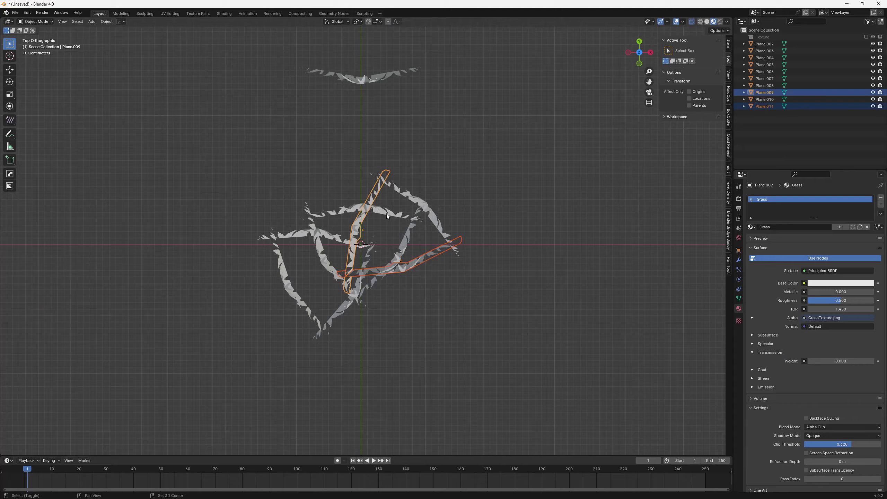
pyautogui.click(386, 213)
pyautogui.hotkey('shift', 'd')
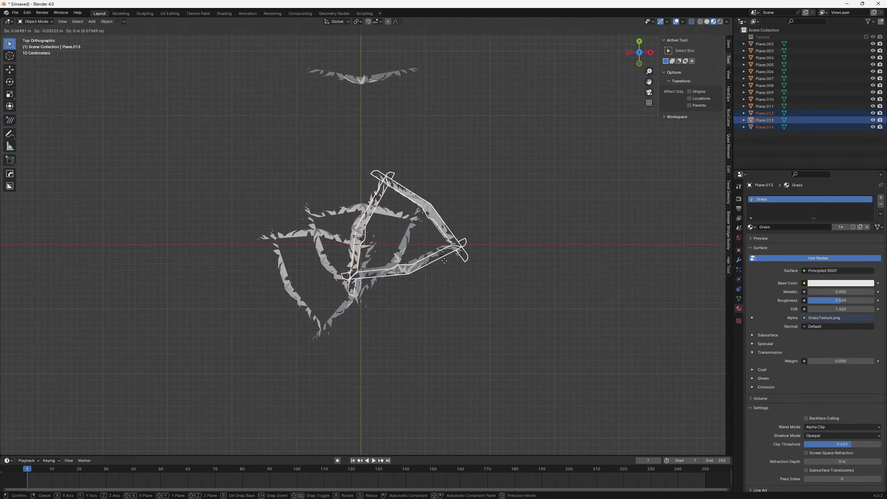
pyautogui.click(405, 204)
# Duplicate the card triangle again, rotate the copy, and place it to the upper left of the origin.
pyautogui.hotkey('shift', 'd')
pyautogui.press('r')
pyautogui.click(210, 332)
pyautogui.press('g')
pyautogui.click(209, 316)
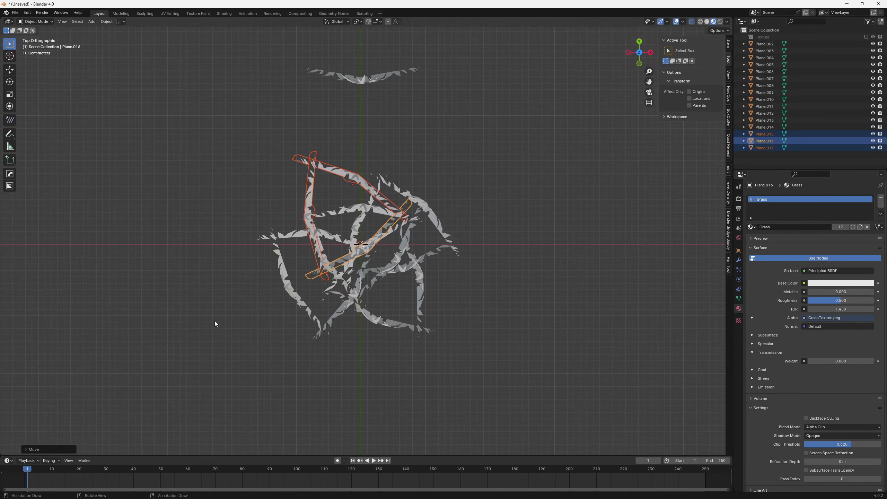
# Select all the grass cards and enter Edit Mode on them together in the front view.
pyautogui.click(226, 344)
pyautogui.keyDown('alt'); pyautogui.moveTo(234, 355); pyautogui.dragTo(237, 378, button='middle'); pyautogui.keyUp('alt')
pyautogui.press('a')
pyautogui.keyDown('alt'); pyautogui.scroll(1, 481, 332); pyautogui.keyUp('alt')
pyautogui.keyDown('alt'); pyautogui.moveTo(480, 339); pyautogui.dragTo(454, 294, button='middle'); pyautogui.keyUp('alt')
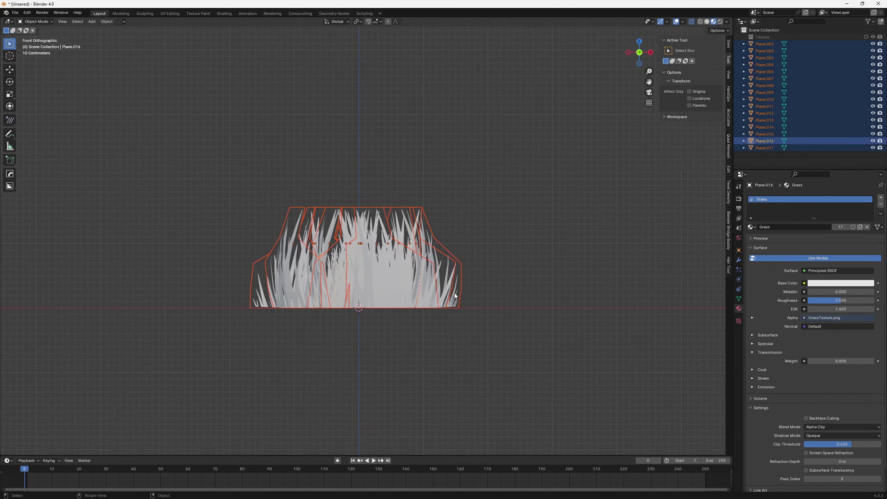
pyautogui.hotkey('ctrl', 'Tab')
pyautogui.click(481, 276)
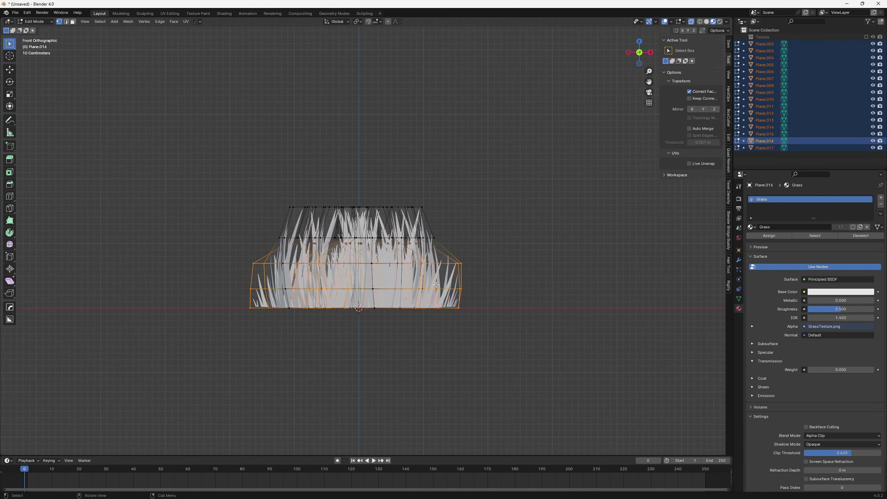
# Try raising all card geometry about 1 m along Z in Edit Mode and lowering the objects back down in Object Mode.
pyautogui.press('a')
pyautogui.press('g')
pyautogui.press('z')
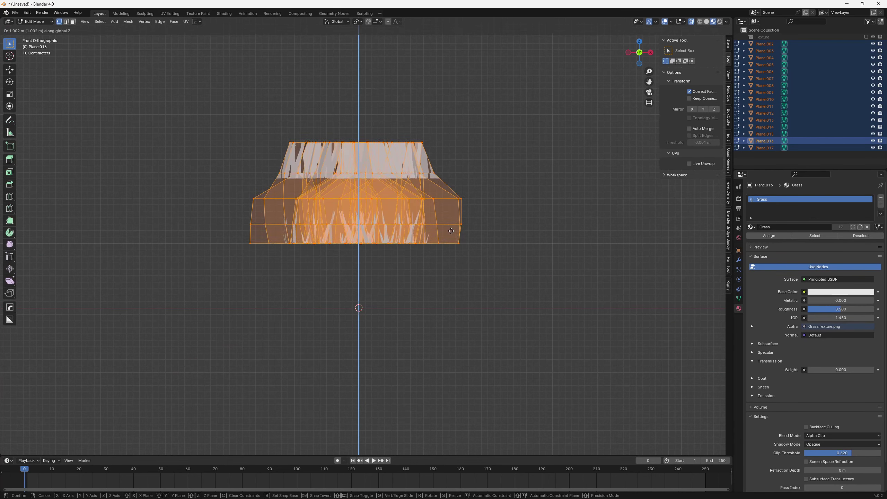
pyautogui.click(451, 231)
pyautogui.press('Tab')
pyautogui.press('g')
pyautogui.press('z')
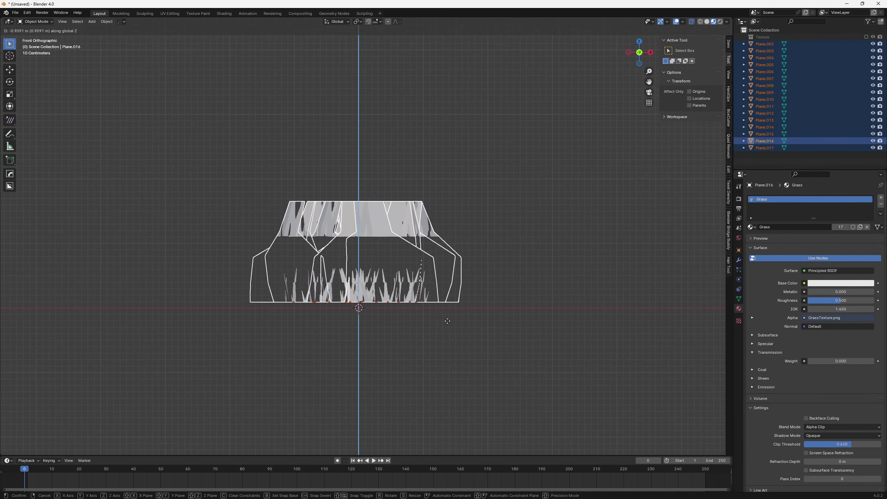
pyautogui.click(441, 371)
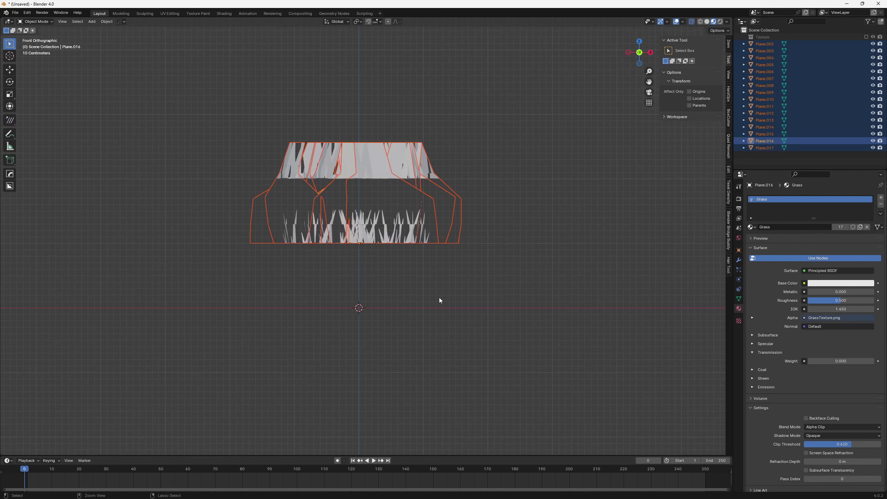
# Turn off Correct Face Attributes and raise all card geometry along Z in Edit Mode until its base meets the object origins.
pyautogui.press('Tab')
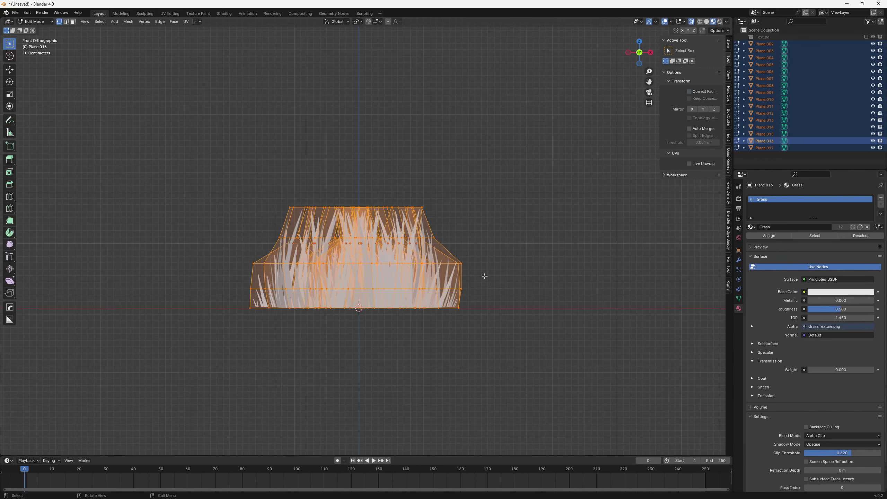
pyautogui.press('g')
pyautogui.press('z')
pyautogui.click(485, 209)
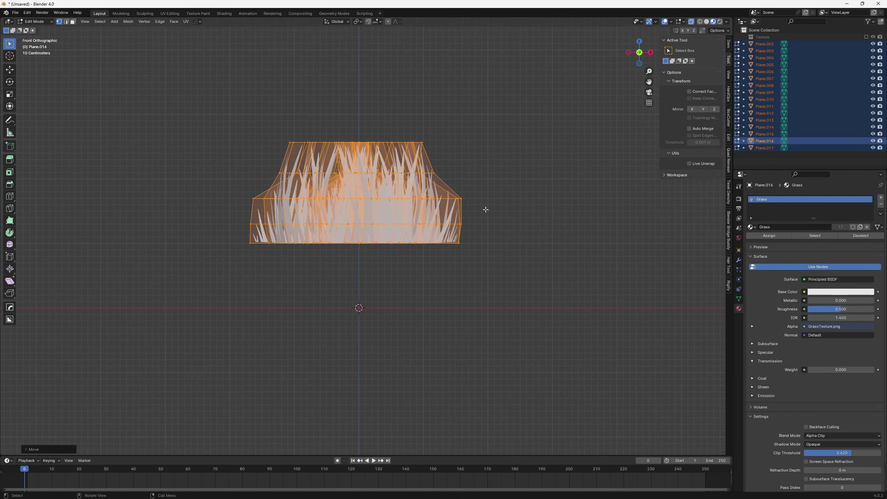
# In Object Mode, lower all the grass cards about 0.98 m along Z so their bases sit on the ground.
pyautogui.hotkey('ctrl', 'Tab')
pyautogui.click(355, 208)
pyautogui.press('g')
pyautogui.press('z')
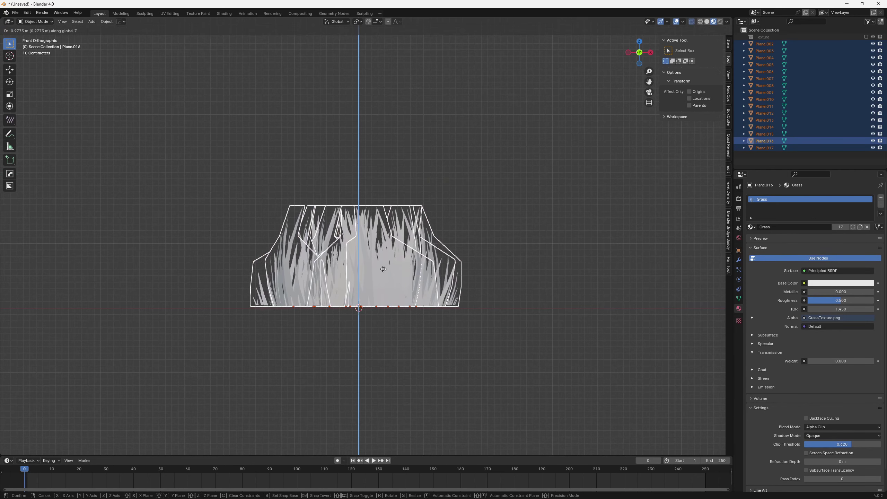
pyautogui.click(383, 270)
pyautogui.hotkey('ctrl', 'Tab')
pyautogui.click(565, 273)
pyautogui.moveTo(564, 272); pyautogui.dragTo(546, 286, button='middle')
pyautogui.hotkey('ctrl', 'Tab')
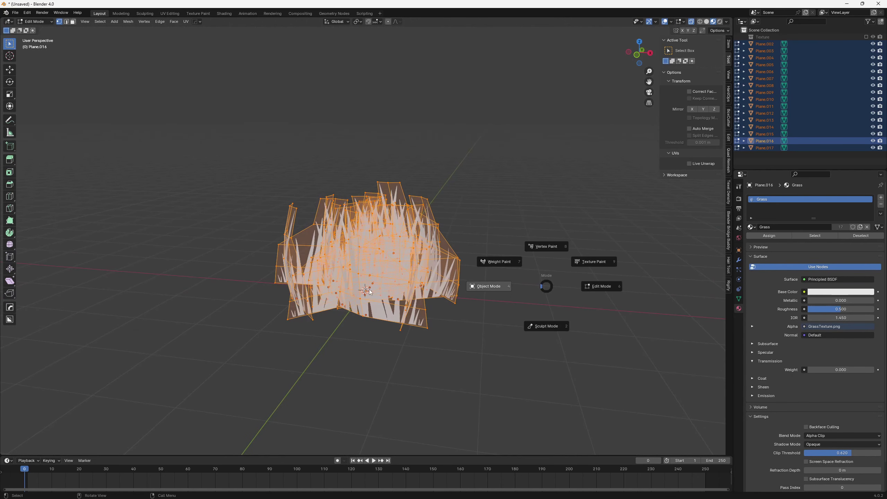
pyautogui.click(369, 291)
# Select only the outer ring of grass cards from the top view and scale them down.
pyautogui.click(361, 54)
pyautogui.moveTo(370, 177); pyautogui.dragTo(372, 185, button='middle')
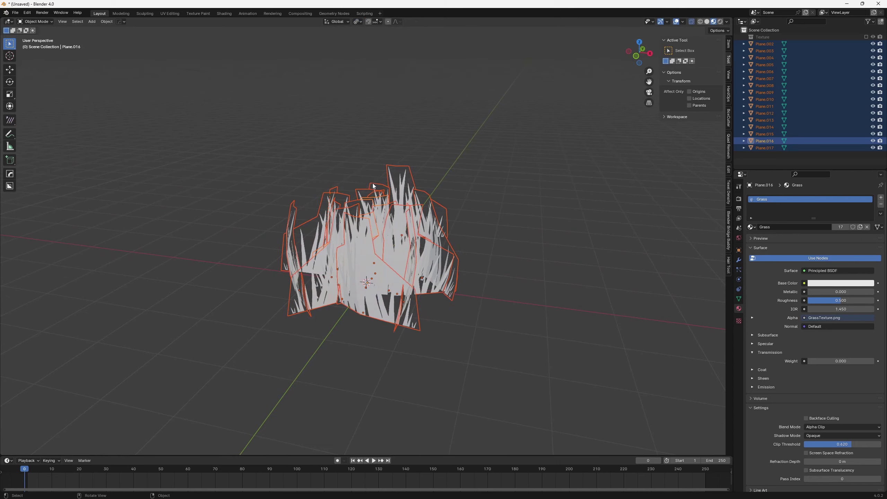
pyautogui.click(356, 315)
pyautogui.moveTo(356, 315); pyautogui.dragTo(373, 335, button='middle')
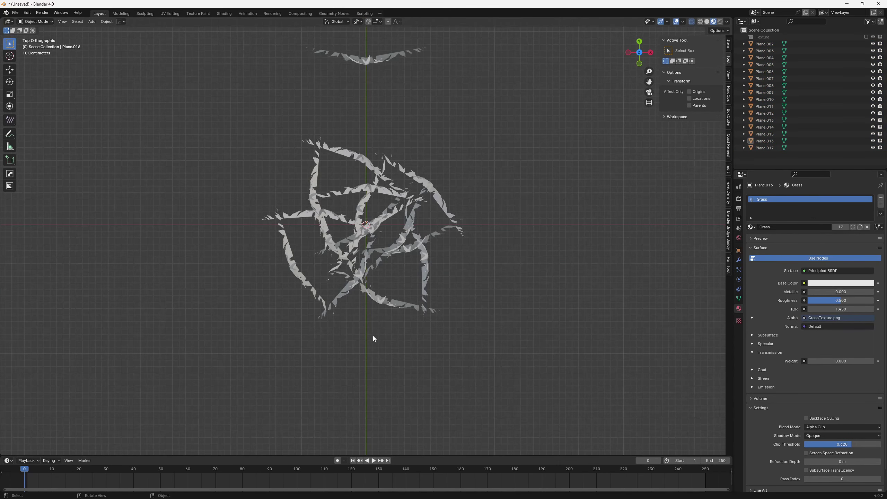
pyautogui.keyDown('shift'); pyautogui.moveTo(307, 325); pyautogui.dragTo(340, 293); pyautogui.keyUp('shift')
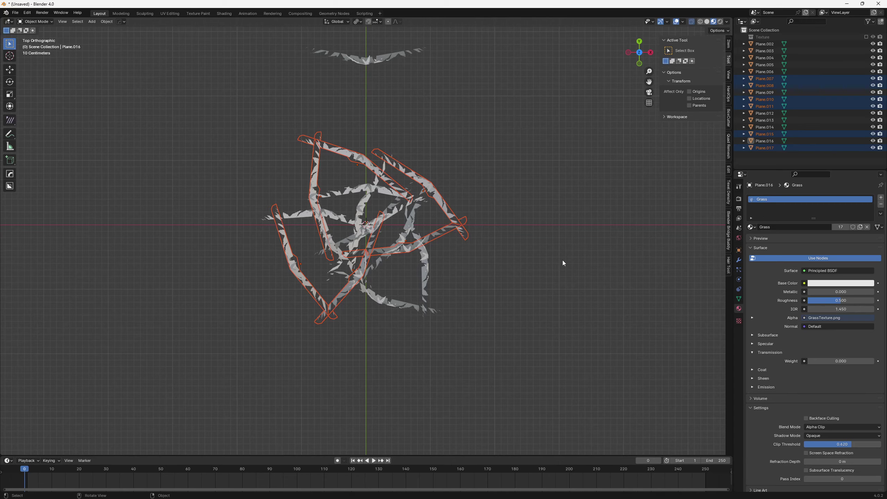
pyautogui.press('s')
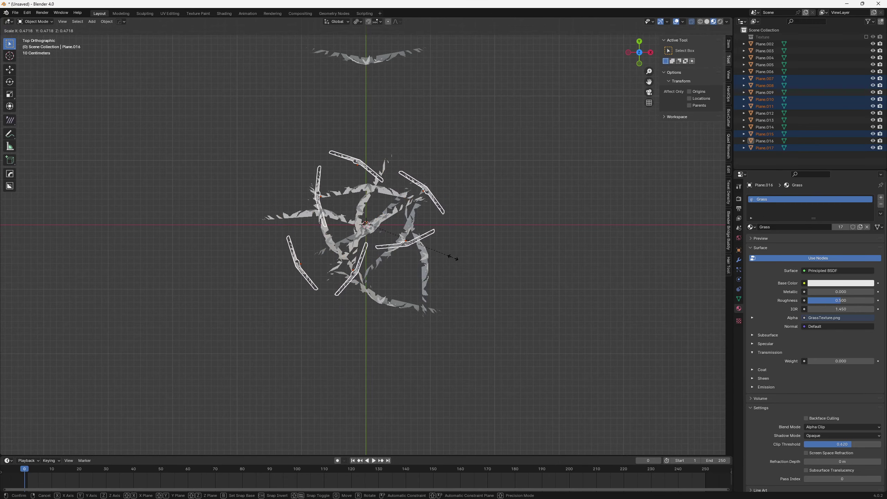
pyautogui.click(454, 258)
# Fine-tune the size of the outer grass cards while viewing the clump from the side.
pyautogui.moveTo(454, 258); pyautogui.dragTo(515, 182, button='middle')
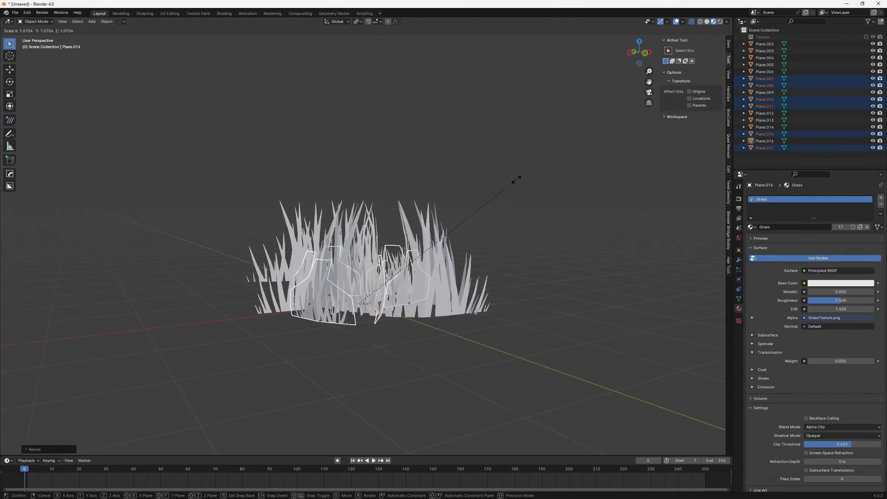
pyautogui.click(466, 276)
pyautogui.press('s')
pyautogui.click(525, 293)
pyautogui.moveTo(524, 293); pyautogui.dragTo(578, 285, button='middle')
pyautogui.click(473, 325)
pyautogui.moveTo(473, 325); pyautogui.dragTo(564, 332, button='middle')
pyautogui.press('s')
pyautogui.click(499, 336)
pyautogui.moveTo(499, 336); pyautogui.dragTo(447, 360, button='middle')
# Rescale the central cards Plane.009 and Plane.003 individually to vary the height inside the clump.
pyautogui.click(377, 182)
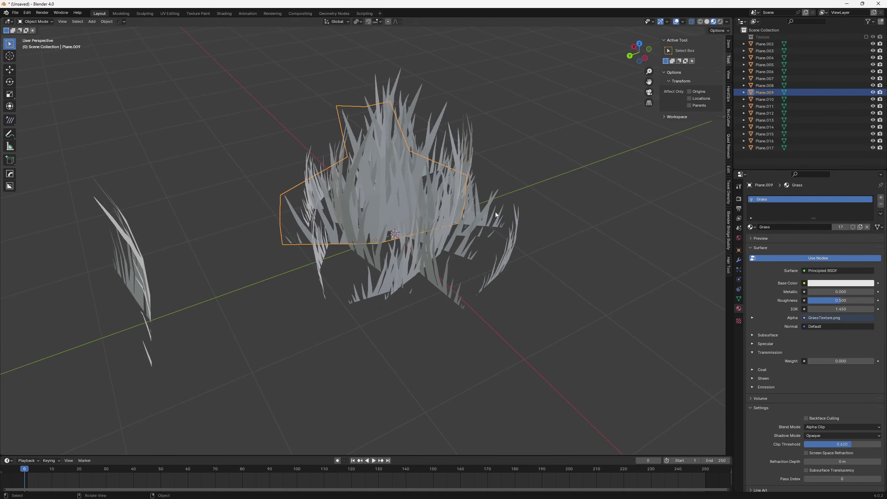
pyautogui.press('s')
pyautogui.click(545, 199)
pyautogui.click(419, 167)
pyautogui.click(415, 151)
pyautogui.press('s')
pyautogui.click(533, 148)
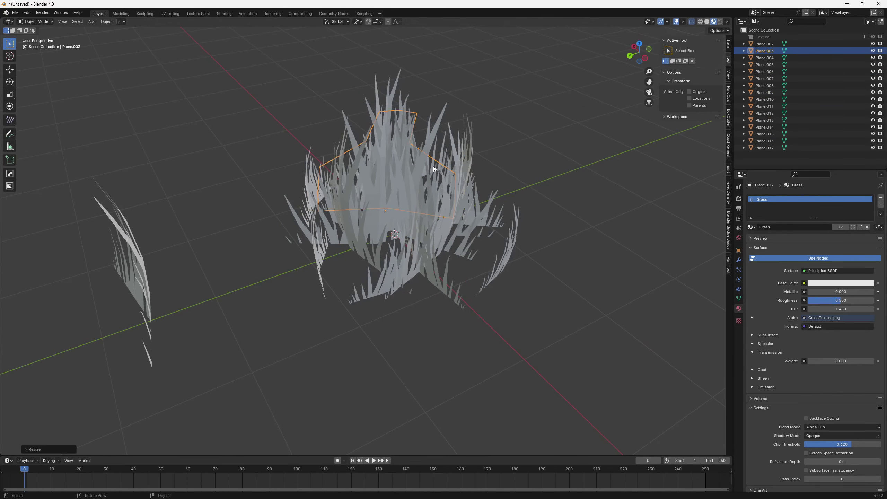
pyautogui.click(390, 195)
pyautogui.press('s')
pyautogui.click(449, 219)
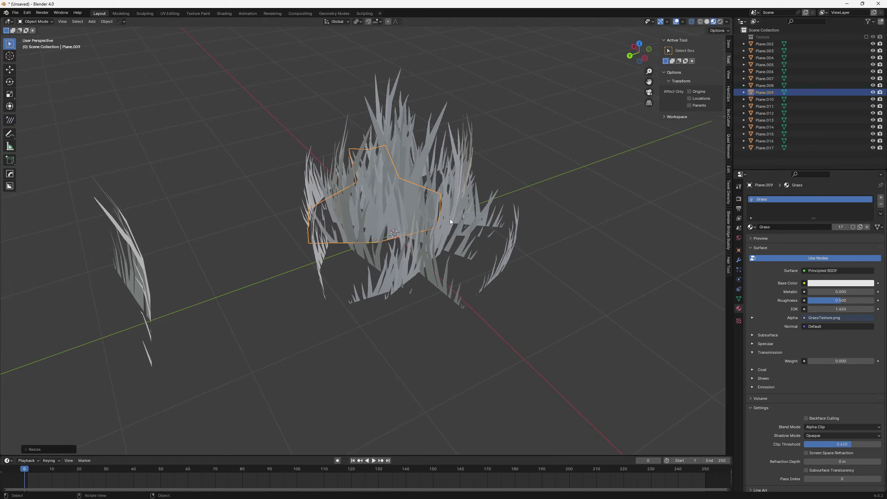
# From the top view, reposition individual cards, shifting Plane.007 outward and down from the origin.
pyautogui.moveTo(450, 219); pyautogui.dragTo(374, 254, button='middle')
pyautogui.click(510, 154)
pyautogui.keyDown('shift'); pyautogui.moveTo(509, 154); pyautogui.dragTo(420, 187, button='middle'); pyautogui.keyUp('shift')
pyautogui.press('KP_7')
pyautogui.click(447, 199)
pyautogui.press('g')
pyautogui.click(455, 209)
pyautogui.click(424, 267)
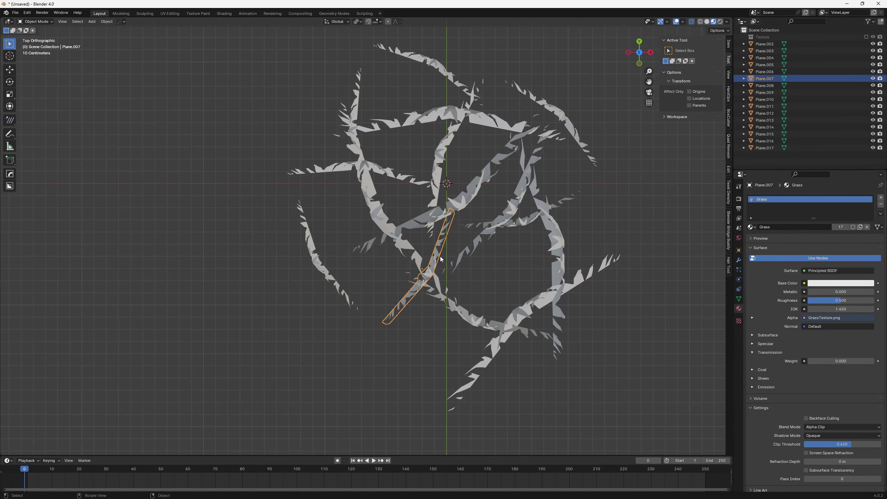
pyautogui.press('g')
pyautogui.click(405, 301)
# Rotate Plane.014, move it along the right edge of the clump, and adjust its scale.
pyautogui.click(575, 223)
pyautogui.click(612, 253)
pyautogui.keyDown('shift'); pyautogui.moveTo(612, 253); pyautogui.dragTo(551, 378, button='middle'); pyautogui.keyUp('shift')
pyautogui.press('r')
pyautogui.click(562, 373)
pyautogui.press('g')
pyautogui.click(561, 389)
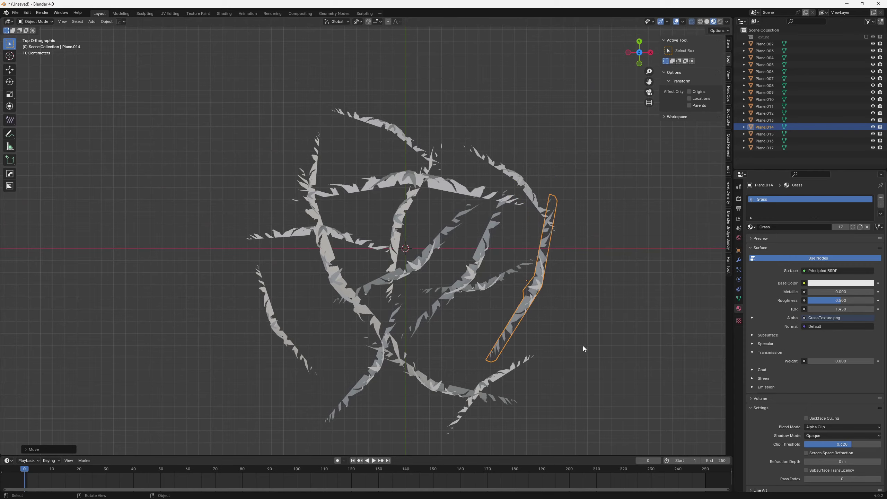
pyautogui.press('s')
pyautogui.moveTo(583, 345)
pyautogui.mouseDown(button='middle')
pyautogui.moveTo(572, 263)
pyautogui.moveTo(501, 351)
pyautogui.moveTo(566, 349)
pyautogui.mouseUp(button='middle')
pyautogui.click(566, 267)
# Delete card Plane.008, then rotate and reposition a card at the lower edge of the clump in top view.
pyautogui.click(446, 344)
pyautogui.press('Delete')
pyautogui.press('KP_7')
pyautogui.click(358, 331)
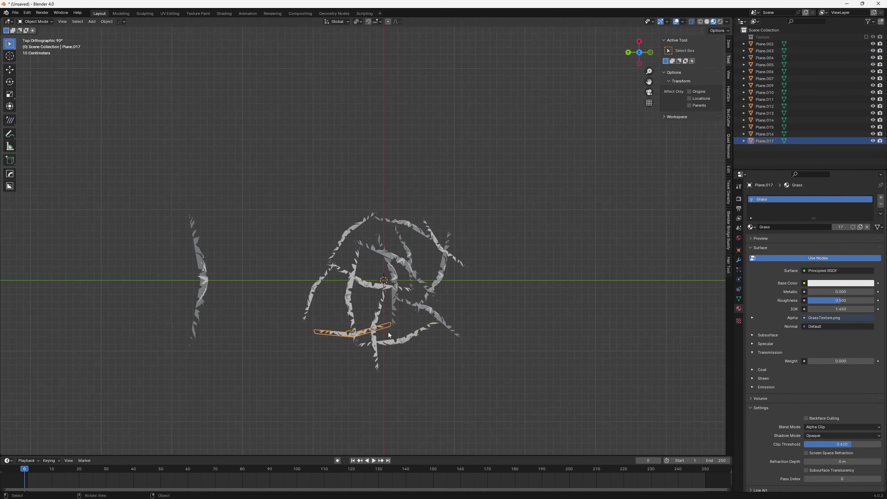
pyautogui.click(376, 349)
pyautogui.press('r')
pyautogui.click(418, 275)
pyautogui.press('g')
pyautogui.click(374, 268)
# Move and rotate Plane.003 and turn the neighbouring card to the upper right of the origin.
pyautogui.click(406, 261)
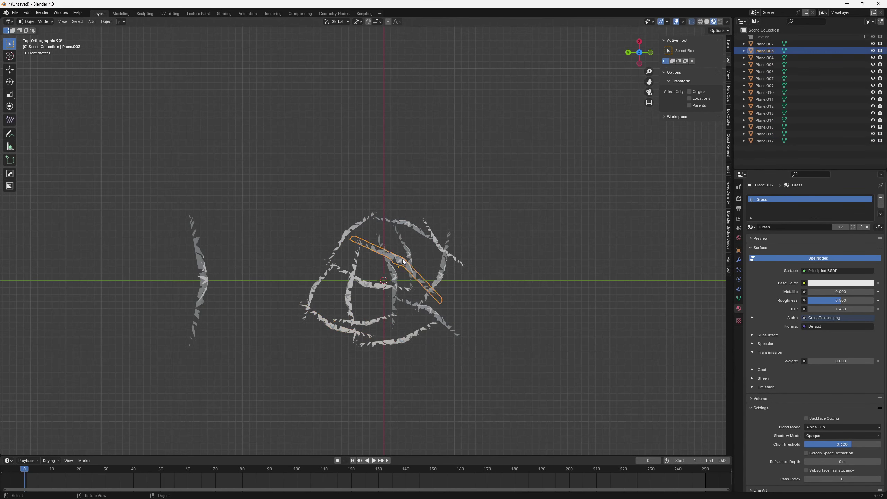
pyautogui.press('g')
pyautogui.click(462, 215)
pyautogui.press('r')
pyautogui.click(406, 161)
pyautogui.click(409, 264)
pyautogui.press('r')
pyautogui.click(427, 266)
# Duplicate a grass card in top view, then rotate and place the copy in the gap above the origin.
pyautogui.moveTo(419, 269); pyautogui.dragTo(381, 315, button='middle')
pyautogui.click(376, 320)
pyautogui.press('KP_7')
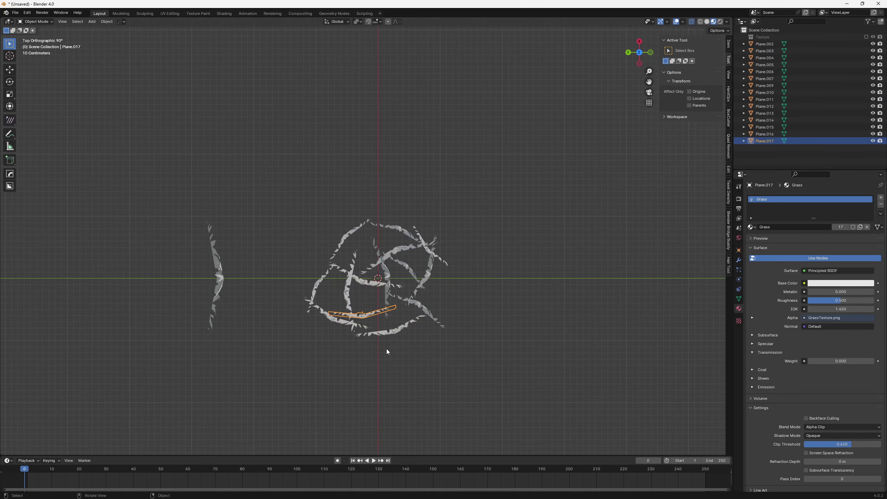
pyautogui.click(389, 262)
pyautogui.hotkey('shift', 'd')
pyautogui.click(360, 235)
pyautogui.press('r')
pyautogui.click(445, 210)
pyautogui.press('g')
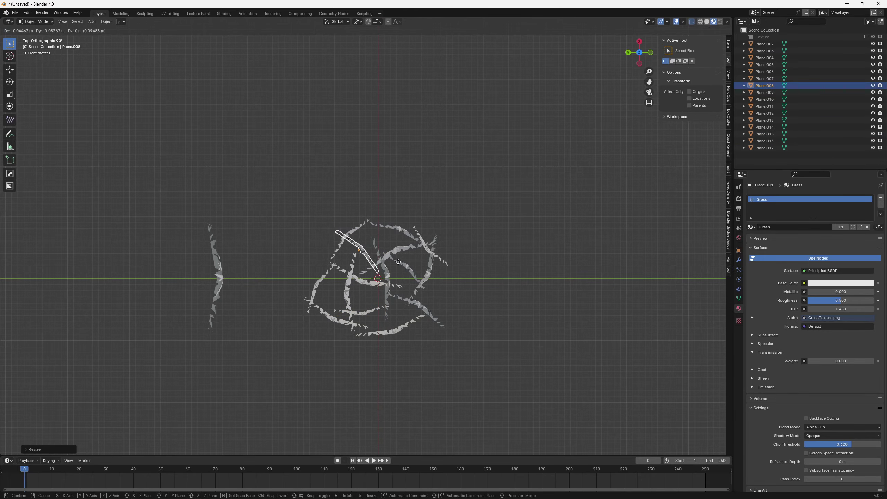
pyautogui.click(426, 224)
# Enlarge card Plane.011 uniformly so its blades stand taller in the middle of the clump.
pyautogui.moveTo(399, 278); pyautogui.dragTo(420, 238, button='middle')
pyautogui.scroll(2, 443, 218)
pyautogui.click(425, 271)
pyautogui.click(427, 285)
pyautogui.click(412, 268)
pyautogui.press('s')
pyautogui.click(471, 193)
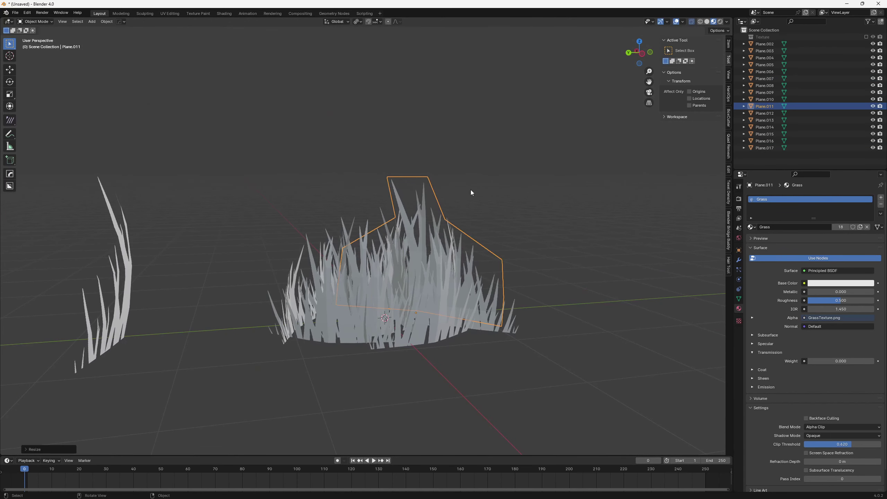
# Set the transform orientation to Local and narrow Plane.011 along its local X axis.
pyautogui.click(513, 281)
pyautogui.click(340, 22)
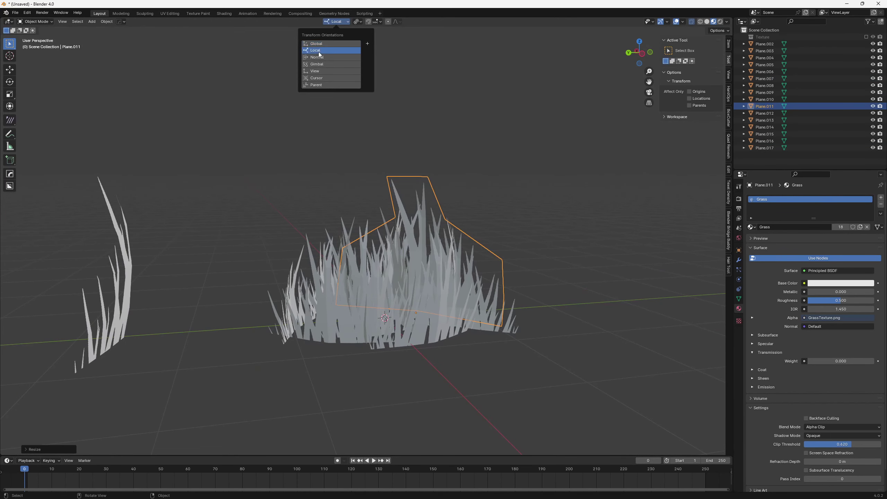
pyautogui.click(319, 51)
pyautogui.press('s')
pyautogui.press('y')
pyautogui.press('x')
pyautogui.click(433, 247)
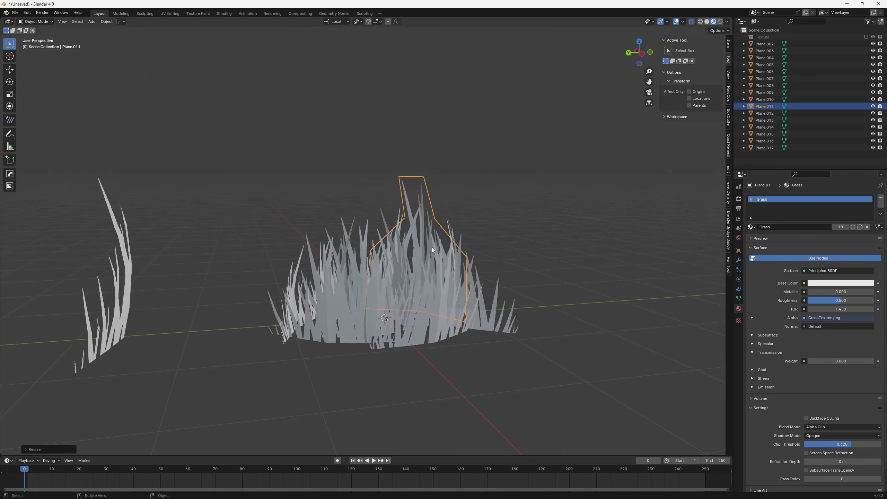
# Select the central card Plane.016 and enlarge it uniformly.
pyautogui.click(376, 244)
pyautogui.click(389, 236)
pyautogui.press('s')
pyautogui.click(469, 229)
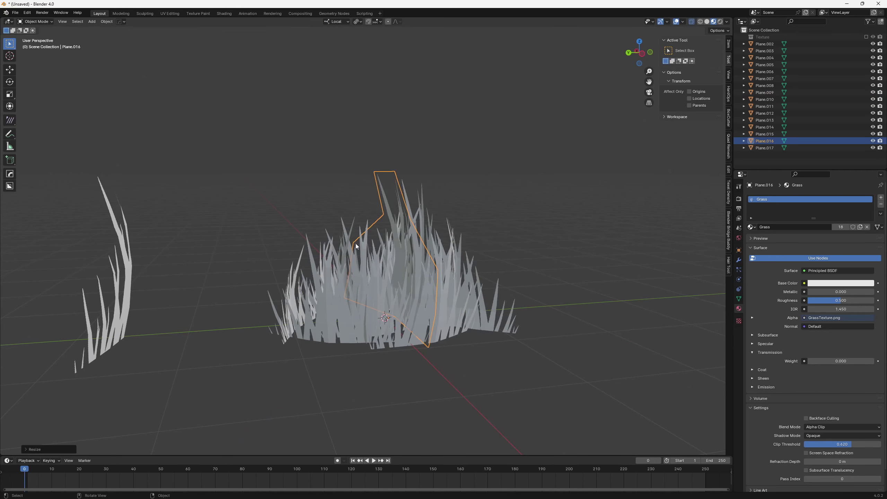
# Select Plane.009 and Plane.016 together and narrow them along their local X axes.
pyautogui.click(355, 244)
pyautogui.keyDown('shift'); pyautogui.click(393, 231); pyautogui.keyUp('shift')
pyautogui.press('s')
pyautogui.press('y')
pyautogui.press('x')
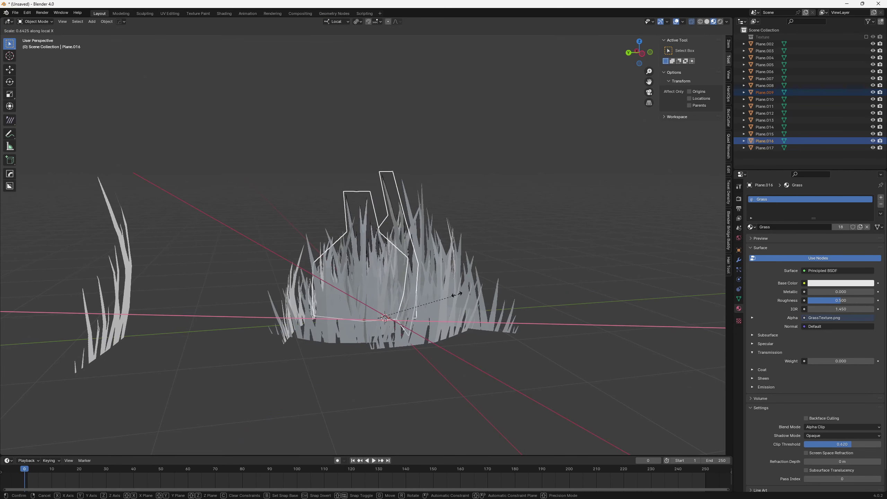
pyautogui.click(452, 301)
# Try narrowing Plane.004 along its local X axis and undo the scaling.
pyautogui.hotkey('alt', 'a')
pyautogui.moveTo(449, 297); pyautogui.dragTo(449, 303, button='middle')
pyautogui.click(449, 302)
pyautogui.press('s')
pyautogui.press('x')
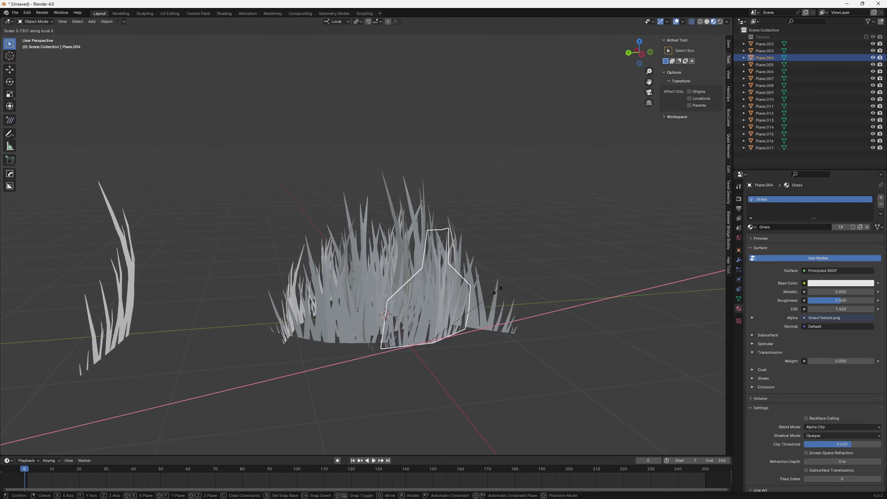
pyautogui.click(493, 288)
pyautogui.moveTo(495, 287); pyautogui.dragTo(498, 323, button='middle')
pyautogui.hotkey('ctrl', 'z')
# Add Plane.008, Plane.009, Plane.012 and Plane.016 to the selection with Plane.004 and scale them along local X.
pyautogui.keyDown('shift'); pyautogui.click(357, 264); pyautogui.keyUp('shift')
pyautogui.keyDown('shift'); pyautogui.click(319, 228); pyautogui.keyUp('shift')
pyautogui.keyDown('shift'); pyautogui.click(458, 210); pyautogui.keyUp('shift')
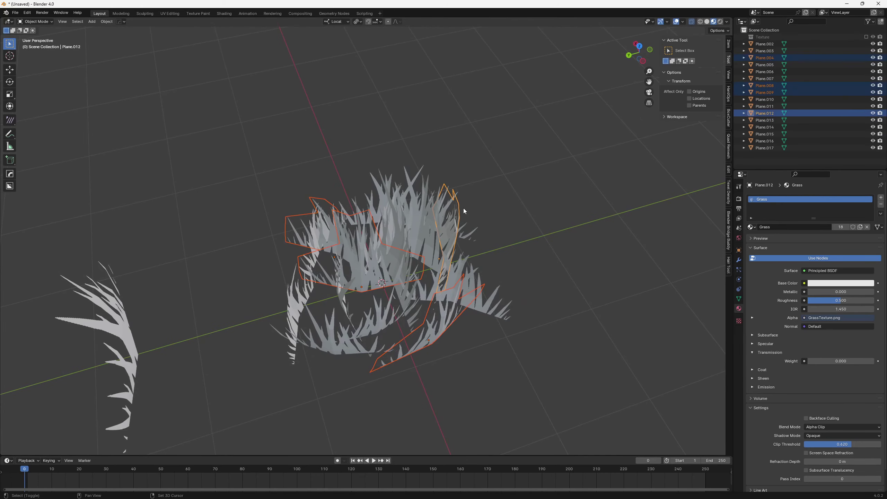
pyautogui.keyDown('shift'); pyautogui.click(367, 206); pyautogui.keyUp('shift')
pyautogui.moveTo(451, 265); pyautogui.dragTo(468, 225, button='middle')
pyautogui.press('s')
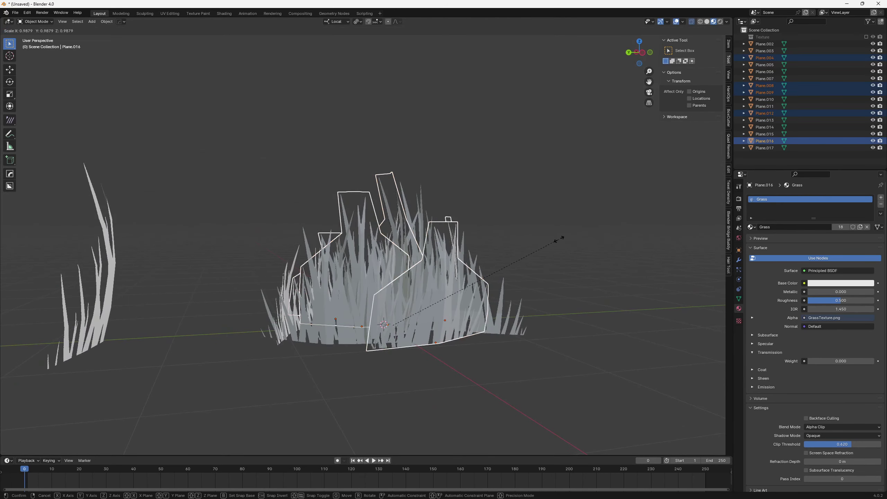
pyautogui.press('x')
pyautogui.click(525, 260)
# Apply one more local X scaling to adjust the width of the grass cards.
pyautogui.moveTo(524, 267); pyautogui.dragTo(529, 262, button='middle')
pyautogui.click(518, 300)
pyautogui.press('s')
pyautogui.press('x')
pyautogui.click(559, 315)
pyautogui.click(559, 314)
pyautogui.moveTo(557, 315); pyautogui.dragTo(527, 302, button='middle')
# Delete the original card standing apart from the clump and the surplus cards at its outer edges in front view.
pyautogui.click(194, 269)
pyautogui.press('Delete')
pyautogui.press('KP_1')
pyautogui.scroll(-3, 409, 306)
pyautogui.moveTo(409, 306); pyautogui.dragTo(445, 216)
pyautogui.moveTo(302, 233); pyautogui.dragTo(331, 290)
pyautogui.press('Delete')
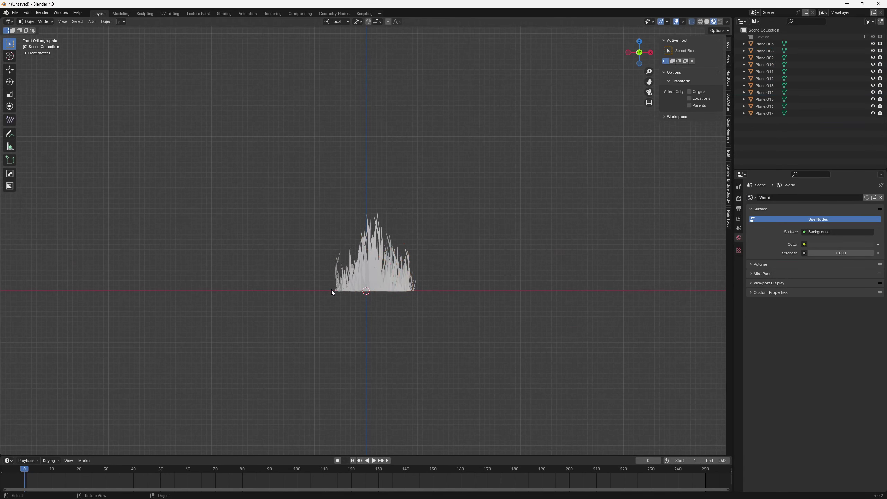
# Thin out the clump by removing more surplus cards, and select Plane.012 at its right side.
pyautogui.scroll(4, 440, 309)
pyautogui.moveTo(441, 309); pyautogui.dragTo(481, 268, button='middle')
pyautogui.press('a')
pyautogui.click(414, 245)
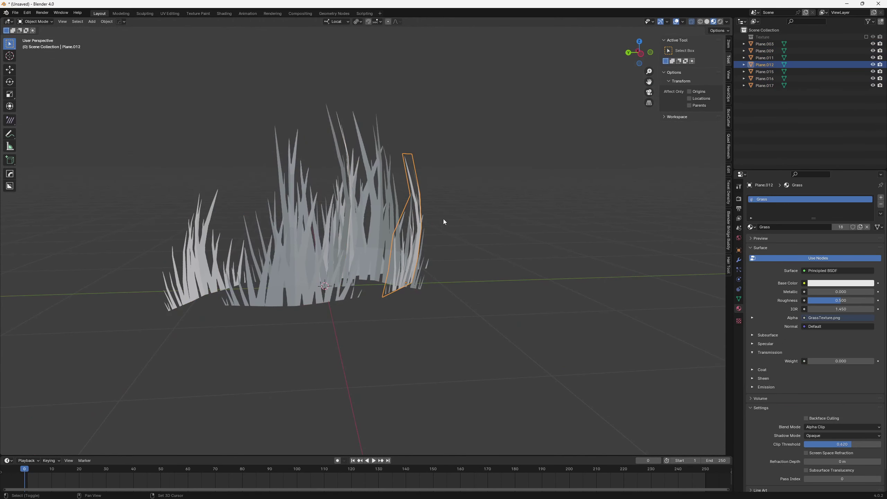
pyautogui.press('g')
pyautogui.press('y')
pyautogui.press('z')
pyautogui.press('x')
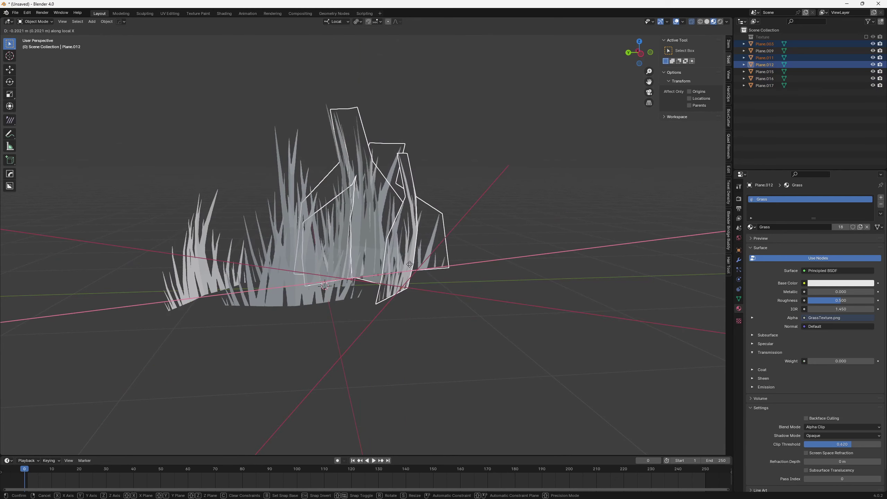
pyautogui.press('Escape')
# Set the transform orientation to Global and move Plane.003, Plane.011 and Plane.012 along Y toward the clump's center.
pyautogui.click(337, 21)
pyautogui.click(337, 41)
pyautogui.press('g')
pyautogui.press('y')
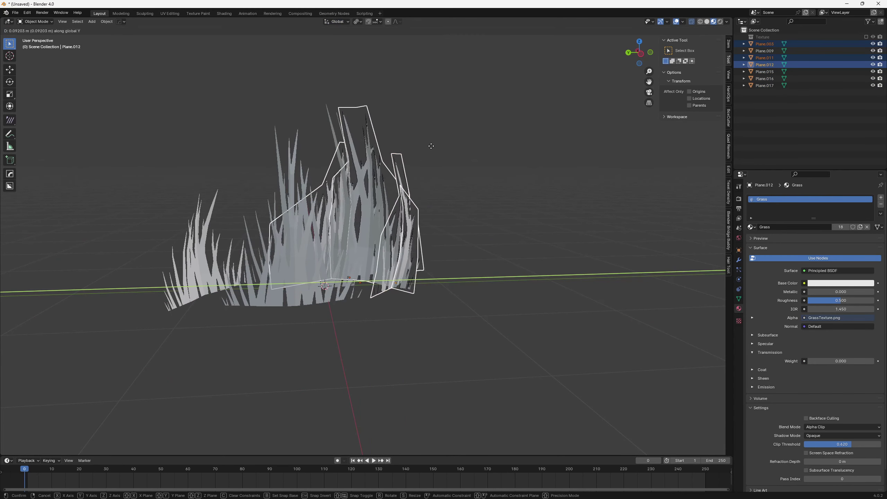
pyautogui.click(414, 147)
# Move the outlying Plane.015 card along global Y toward the clump's center, then clear the selection.
pyautogui.click(157, 183)
pyautogui.moveTo(199, 276); pyautogui.dragTo(199, 276)
pyautogui.press('g')
pyautogui.press('y')
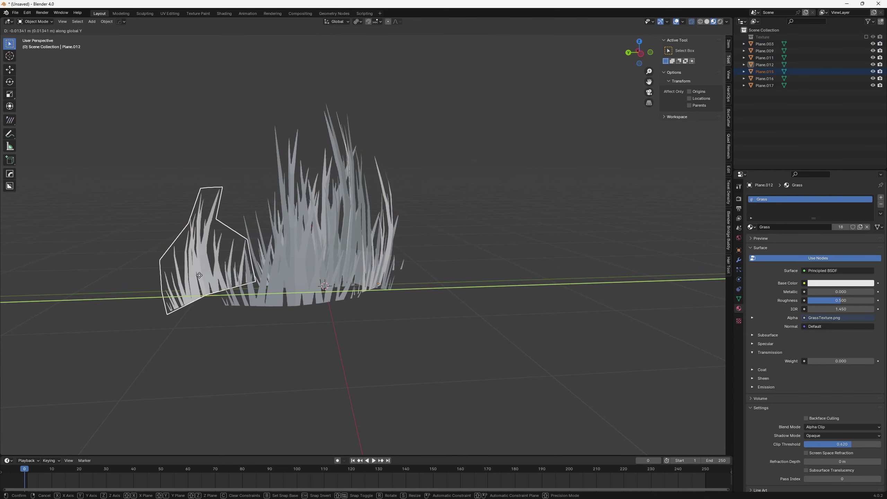
pyautogui.click(238, 275)
pyautogui.click(255, 151)
# Select all the grass cards from Plane.003 to Plane.017 and move them to a new collection named Grass.
pyautogui.moveTo(256, 152); pyautogui.dragTo(198, 146, button='middle')
pyautogui.moveTo(335, 159); pyautogui.dragTo(452, 268, button='middle')
pyautogui.press('KP_1')
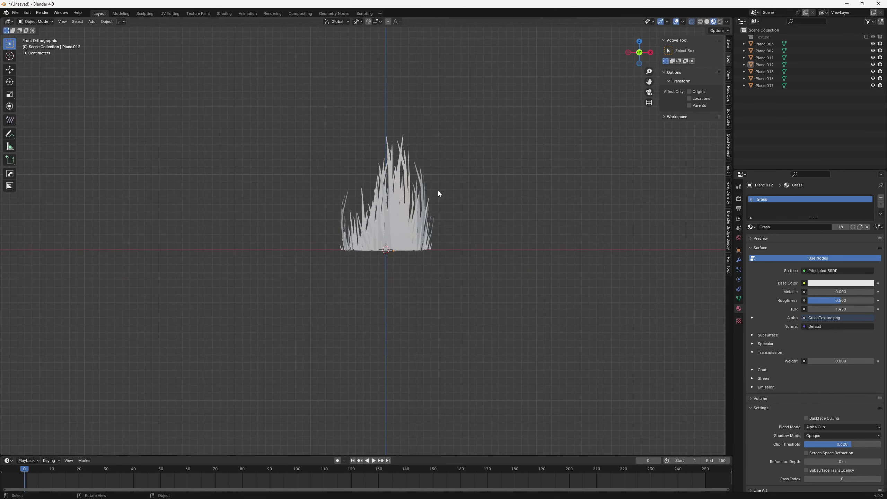
pyautogui.moveTo(438, 193); pyautogui.dragTo(411, 238, button='middle')
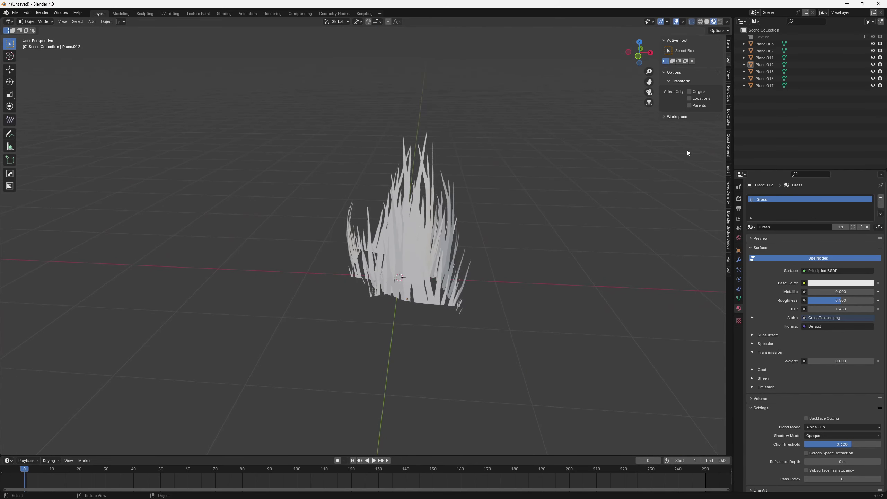
pyautogui.keyDown('shift'); pyautogui.click(768, 44); pyautogui.keyUp('shift')
pyautogui.moveTo(429, 213); pyautogui.dragTo(435, 261, button='middle')
pyautogui.scroll(1, 444, 206)
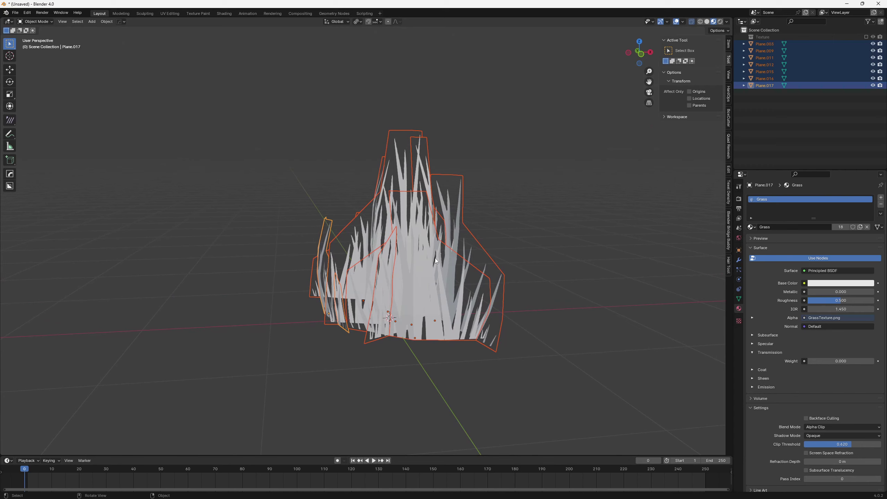
pyautogui.press('m')
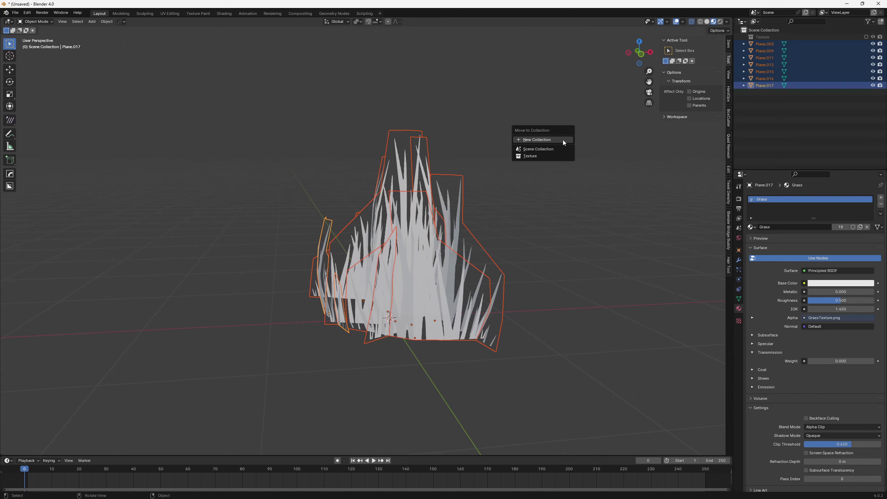
pyautogui.click(562, 140)
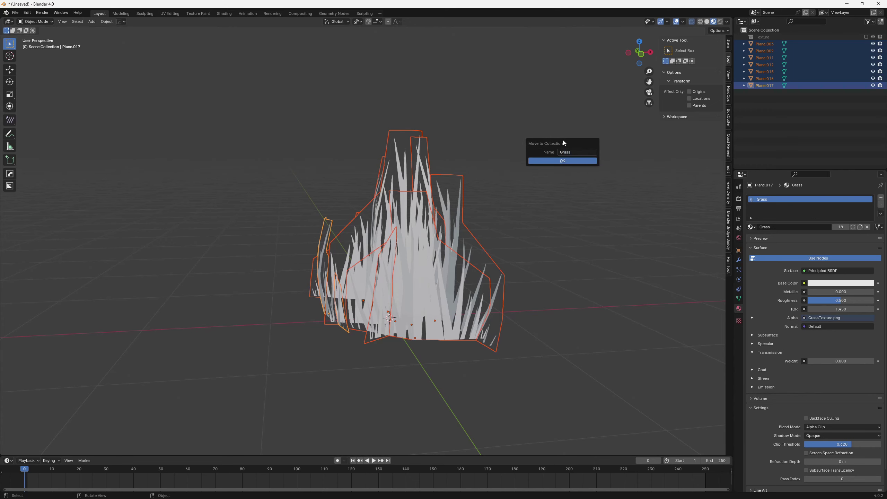
pyautogui.press('Return')
# Duplicate the Grass collection, leaving the original excluded from the view layer, and select all the cards in the copy.
pyautogui.click(765, 44)
pyautogui.rightClick(765, 44)
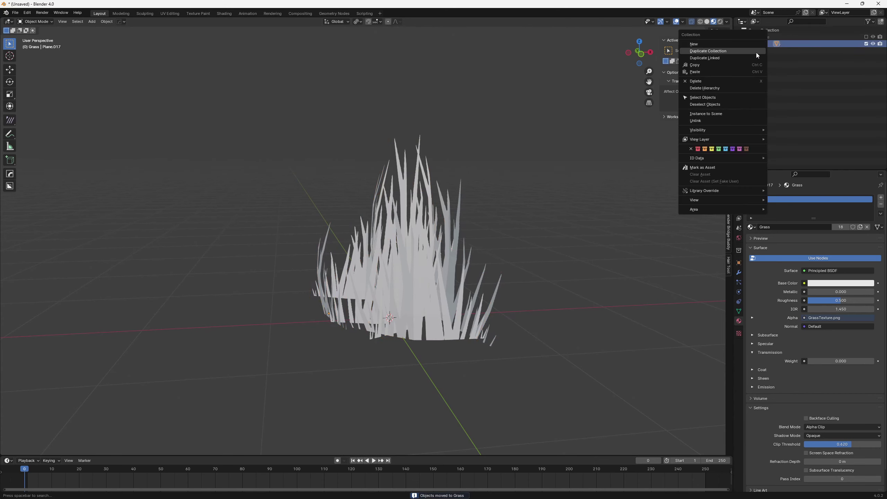
pyautogui.click(755, 53)
pyautogui.keyDown('shift'); pyautogui.moveTo(410, 201); pyautogui.dragTo(405, 195, button='middle'); pyautogui.keyUp('shift')
pyautogui.moveTo(287, 135); pyautogui.dragTo(512, 330)
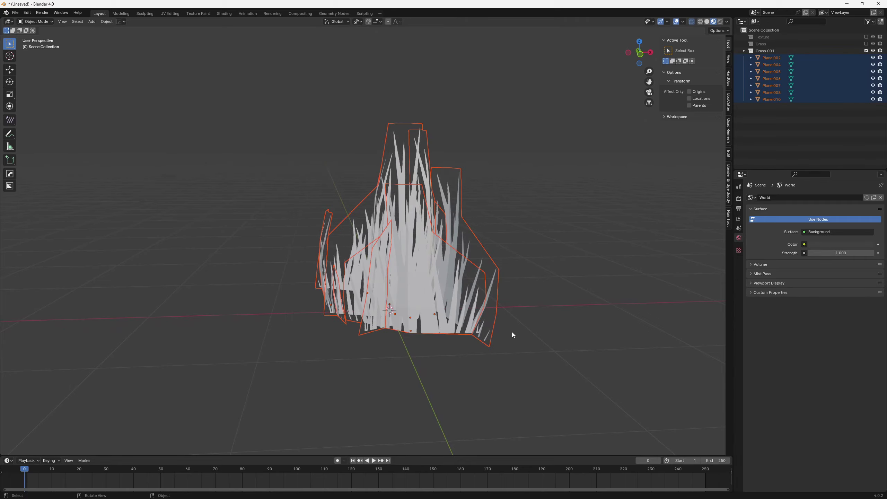
pyautogui.moveTo(513, 327); pyautogui.dragTo(504, 276, button='middle')
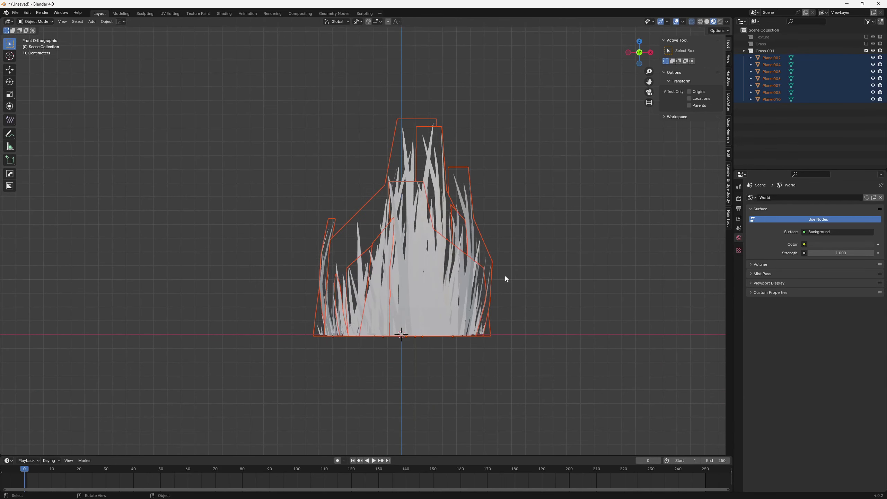
# Rotate all selected grass planes about 48 degrees around the global Z axis.
pyautogui.press('r')
pyautogui.press('z')
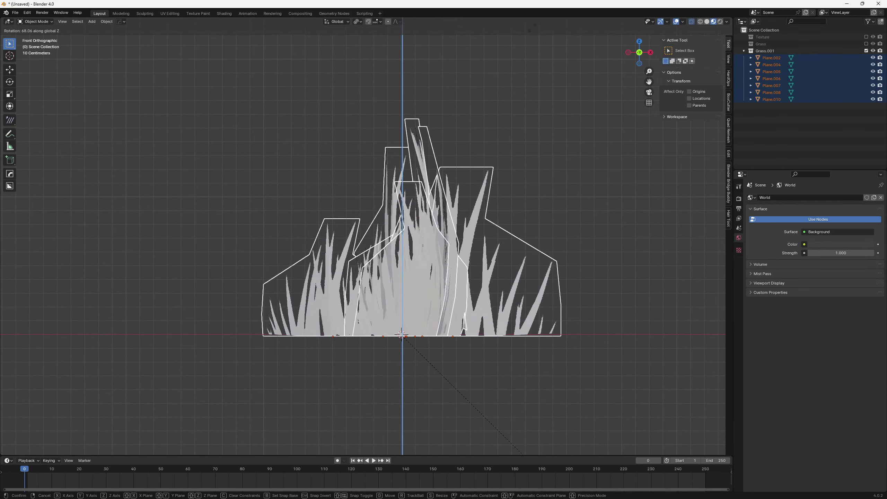
pyautogui.click(546, 107)
pyautogui.press('x')
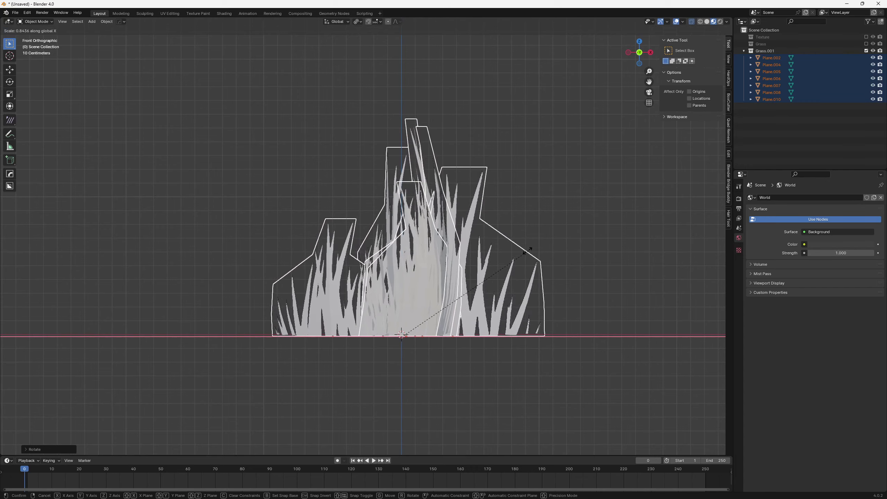
pyautogui.click(538, 249)
pyautogui.hotkey('ctrl', 'z')
# Scale the selected grass planes to about 0.8 along X around the median point and apply all transforms.
pyautogui.click(358, 22)
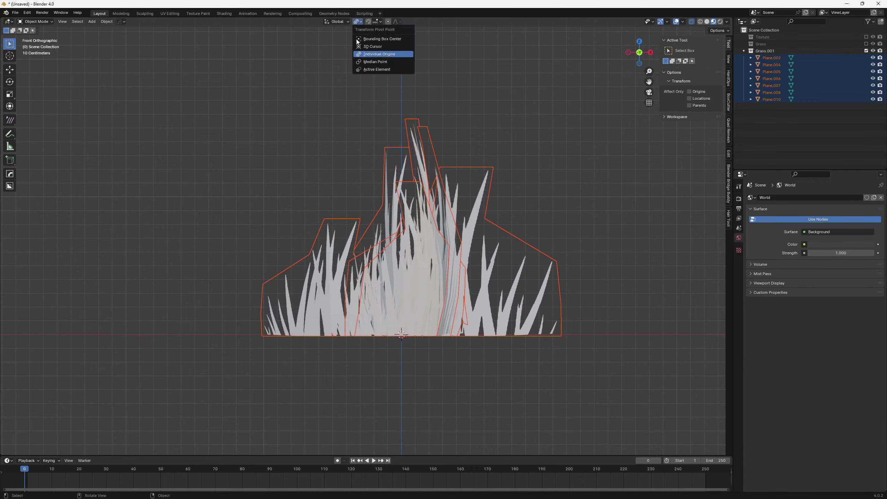
pyautogui.click(359, 62)
pyautogui.press('s')
pyautogui.press('x')
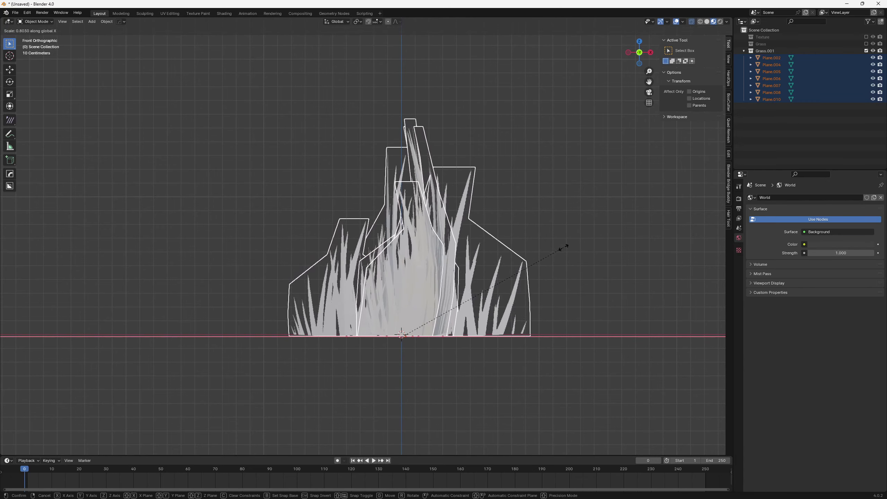
pyautogui.click(560, 248)
pyautogui.hotkey('ctrl', 'a')
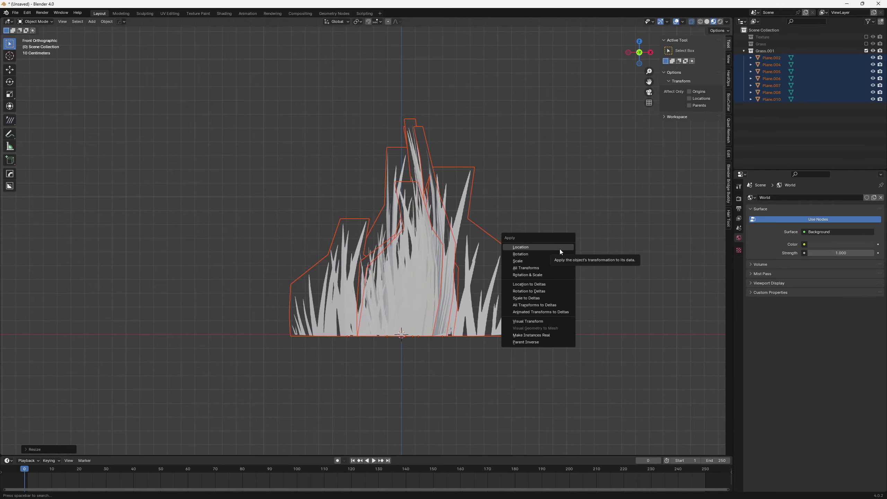
pyautogui.click(546, 269)
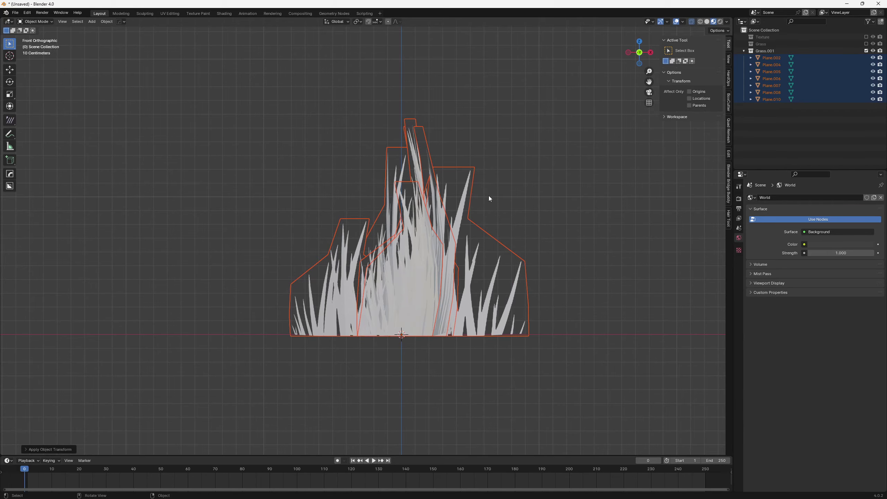
# Duplicate one grass plane and place the rotated copy at the outer side of the clump in top view.
pyautogui.moveTo(488, 195); pyautogui.dragTo(482, 241, button='middle')
pyautogui.click(428, 214)
pyautogui.keyDown('shift'); pyautogui.moveTo(423, 223); pyautogui.dragTo(422, 278, button='middle'); pyautogui.keyUp('shift')
pyautogui.press('KP_7')
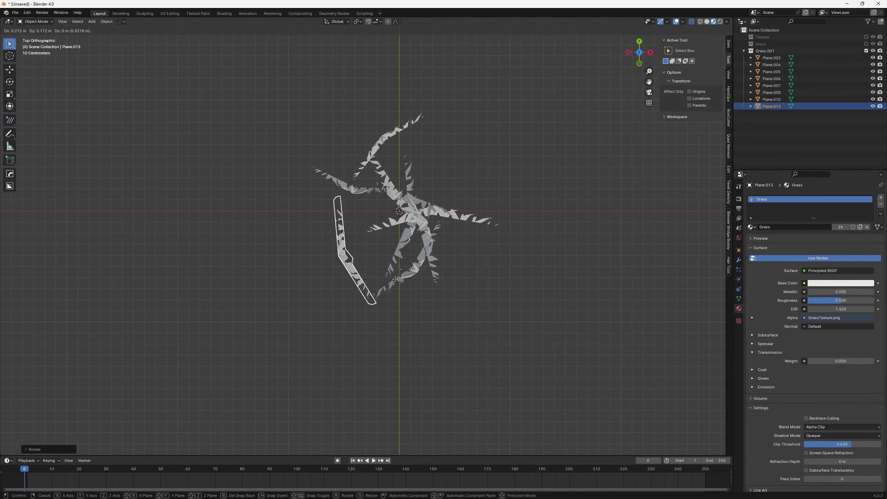
pyautogui.click(412, 262)
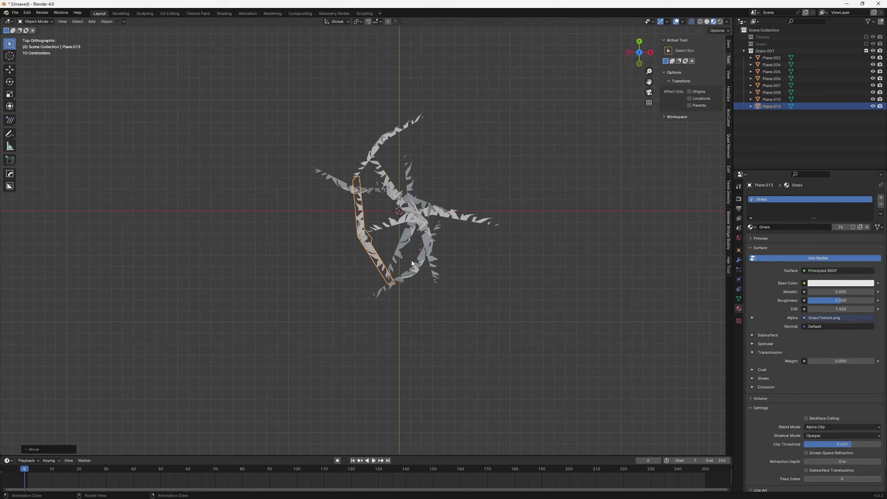
# Adjust the height of the copied grass plane by scaling it along Z.
pyautogui.moveTo(407, 254); pyautogui.dragTo(431, 189, button='middle')
pyautogui.press('s')
pyautogui.press('z')
pyautogui.click(426, 223)
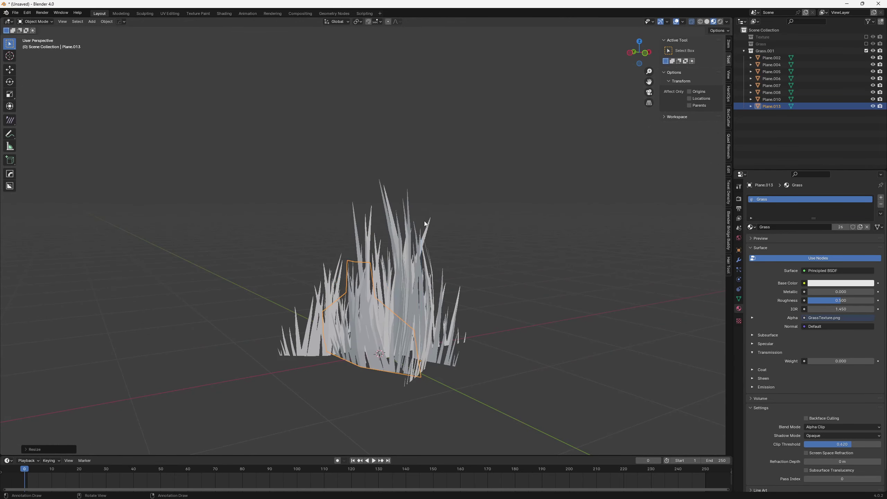
# Duplicate the same grass plane again, then rotate and move the new copy to another spot in the clump.
pyautogui.moveTo(425, 224); pyautogui.dragTo(393, 344, button='middle')
pyautogui.hotkey('shift', 'd')
pyautogui.rightClick(471, 322)
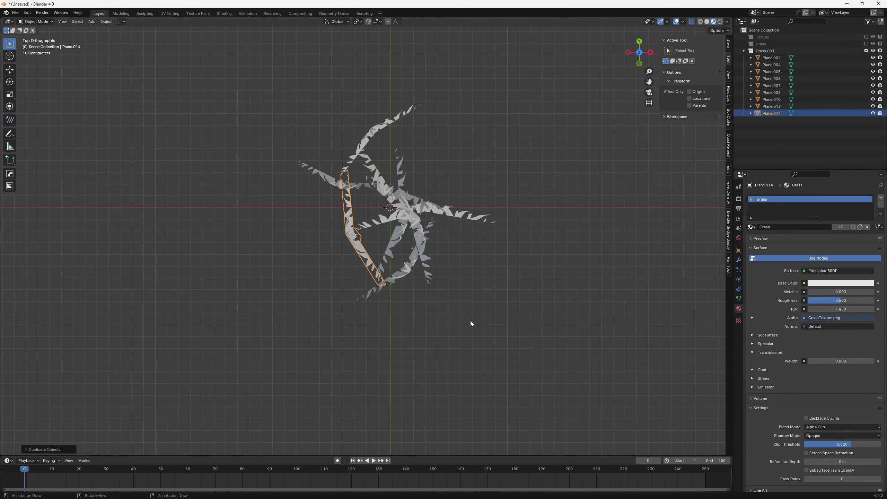
pyautogui.press('r')
pyautogui.click(327, 216)
pyautogui.press('g')
pyautogui.click(285, 119)
# Scale the newest grass plane down along Z and shift it along the Y axis.
pyautogui.moveTo(426, 158); pyautogui.dragTo(460, 92, button='middle')
pyautogui.press('s')
pyautogui.press('z')
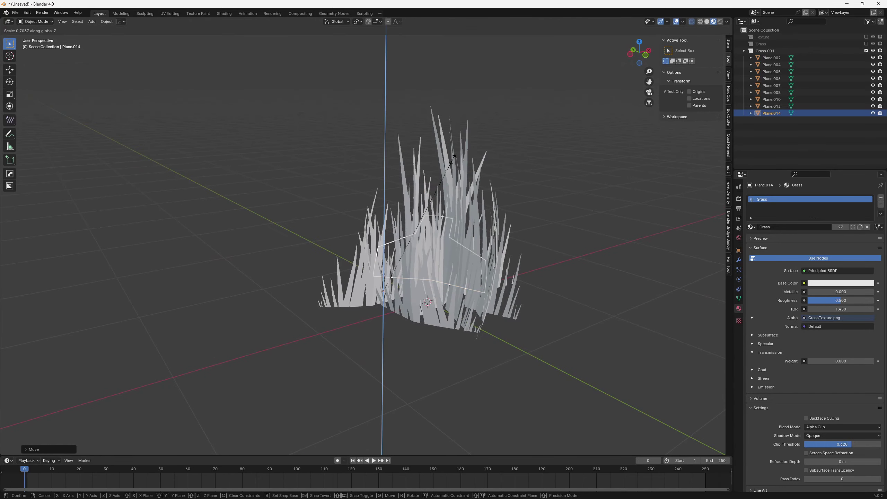
pyautogui.click(513, 191)
pyautogui.moveTo(514, 190); pyautogui.dragTo(468, 210, button='middle')
pyautogui.press('g')
pyautogui.press('y')
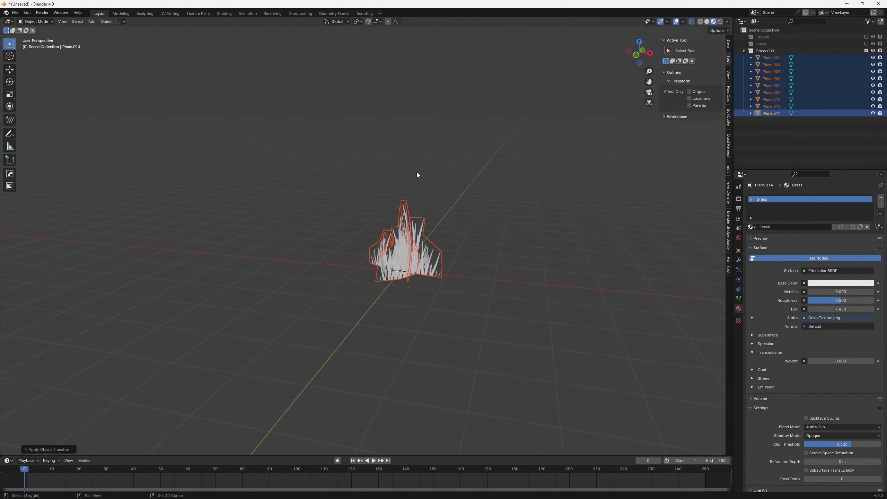
# Join all the grass planes into a single mesh object.
pyautogui.moveTo(416, 172); pyautogui.dragTo(434, 175, button='middle')
pyautogui.scroll(2, 434, 174)
pyautogui.keyDown('shift'); pyautogui.click(418, 266); pyautogui.keyUp('shift')
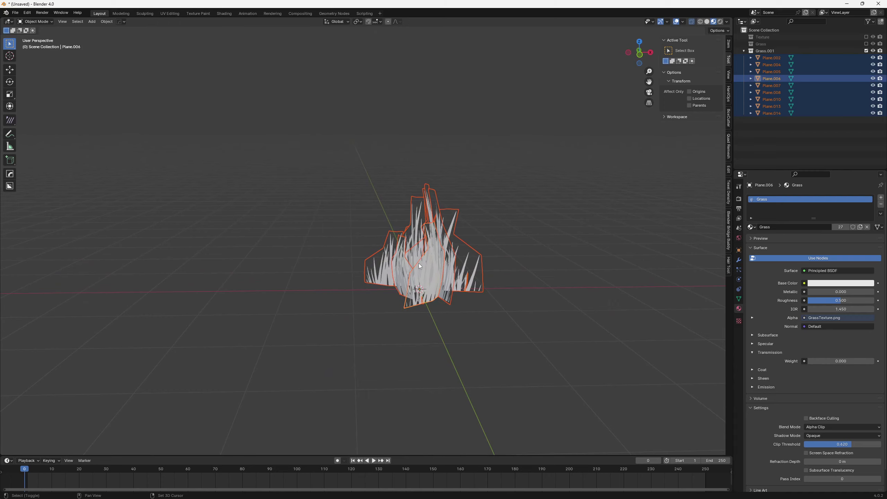
pyautogui.hotkey('ctrl', 'j')
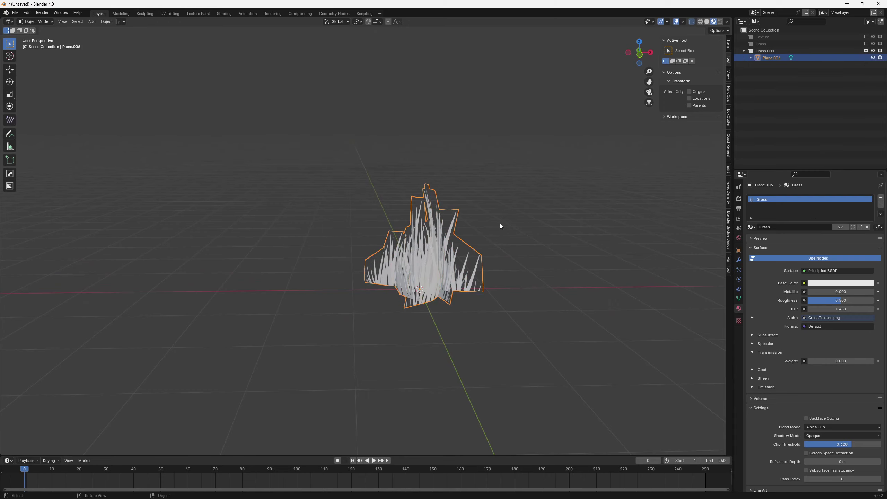
pyautogui.click(489, 216)
pyautogui.keyDown('shift'); pyautogui.moveTo(433, 269); pyautogui.dragTo(409, 248, button='middle'); pyautogui.keyUp('shift')
pyautogui.scroll(1, 409, 248)
pyautogui.moveTo(319, 174); pyautogui.dragTo(505, 276)
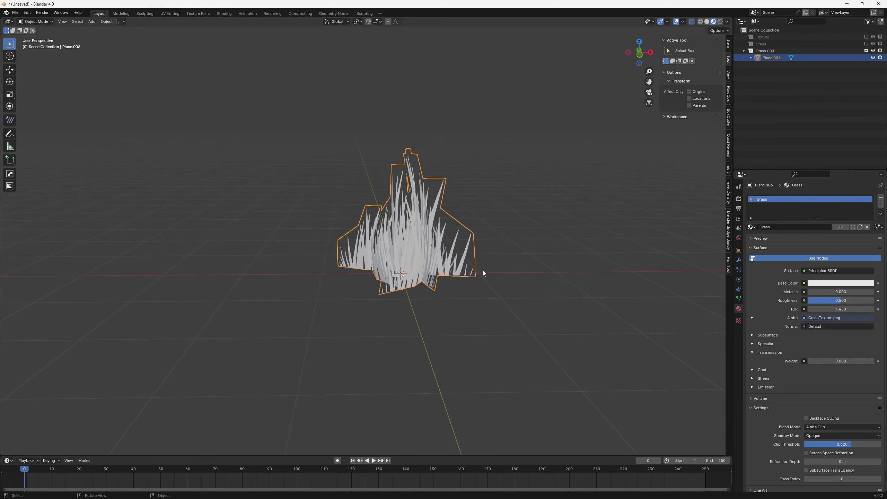
pyautogui.click(478, 246)
pyautogui.moveTo(478, 246); pyautogui.dragTo(474, 244, button='middle')
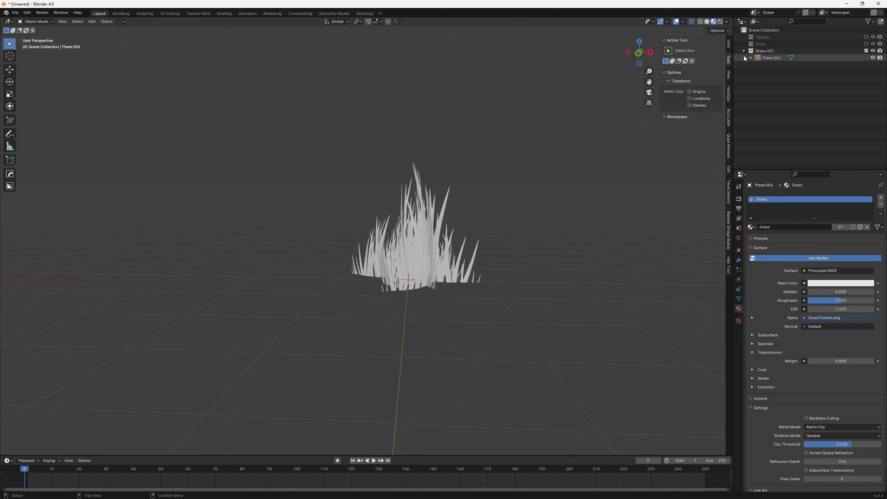
# Rename the joined grass object as SM_Grass.
pyautogui.doubleClick(777, 59)
pyautogui.write('Grass')
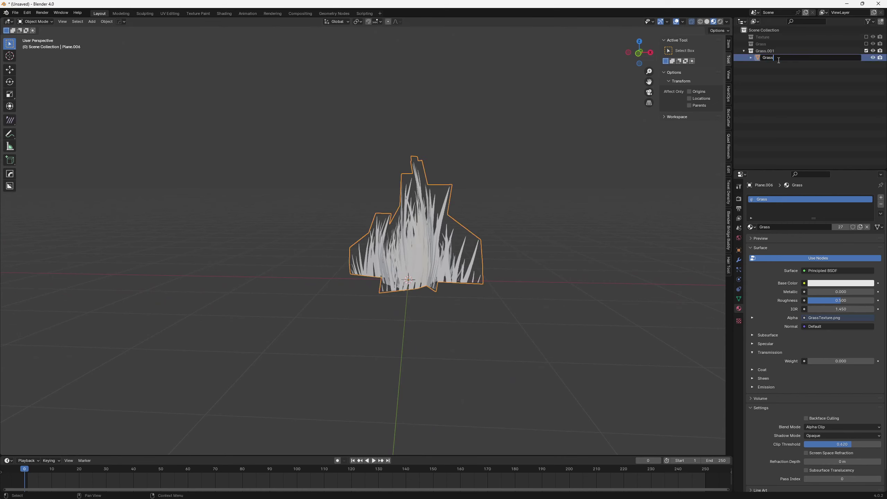
pyautogui.write('Me')
pyautogui.press('BackSpace')
pyautogui.press('BackSpace')
pyautogui.press('BackSpace')
pyautogui.press('BackSpace')
pyautogui.press('BackSpace')
pyautogui.press('BackSpace')
pyautogui.press('BackSpace')
pyautogui.write('SM_Grass')
pyautogui.press('Return')
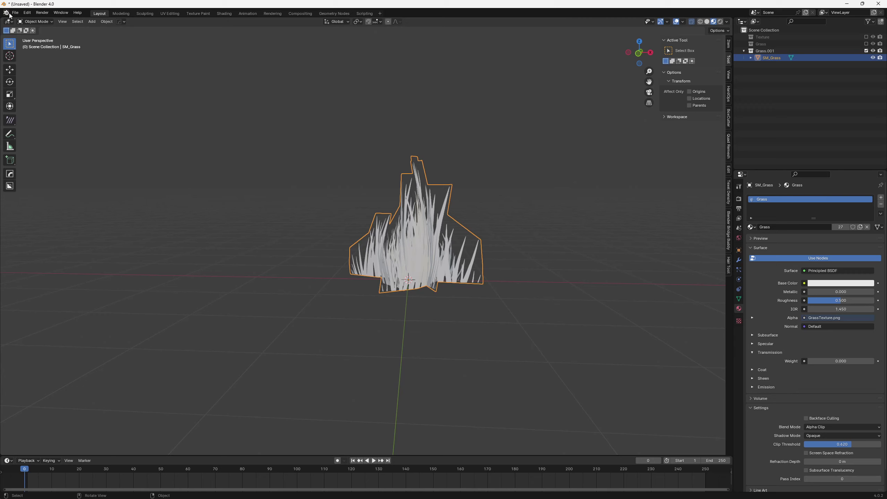
# Edit the grass mesh in front view and point all of its normals to a target.
pyautogui.press('KP_1')
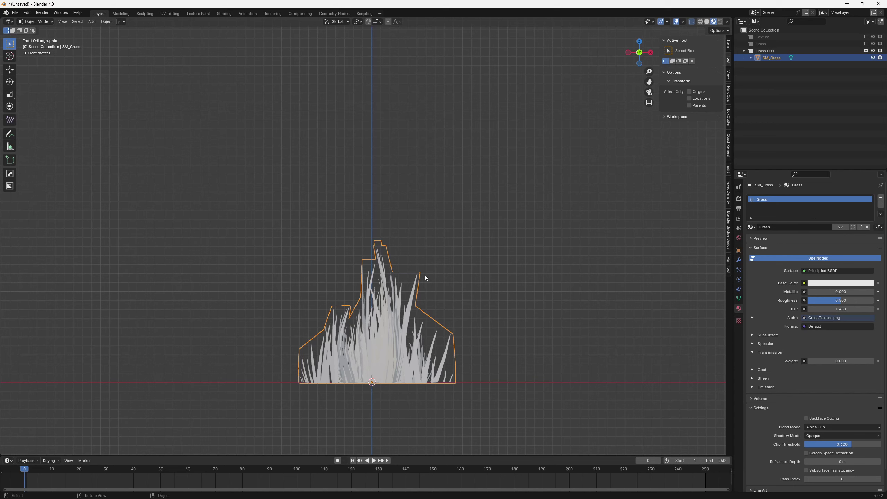
pyautogui.hotkey('ctrl', 'Tab')
pyautogui.click(513, 263)
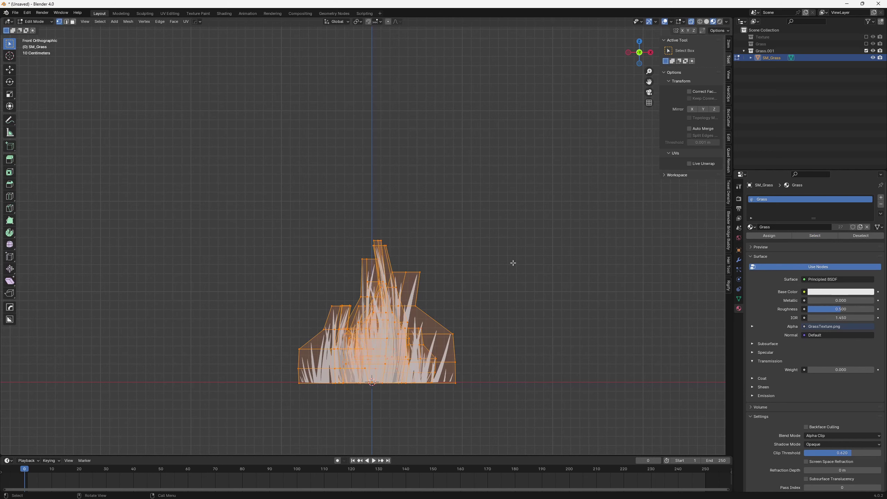
pyautogui.hotkey('alt', 'l')
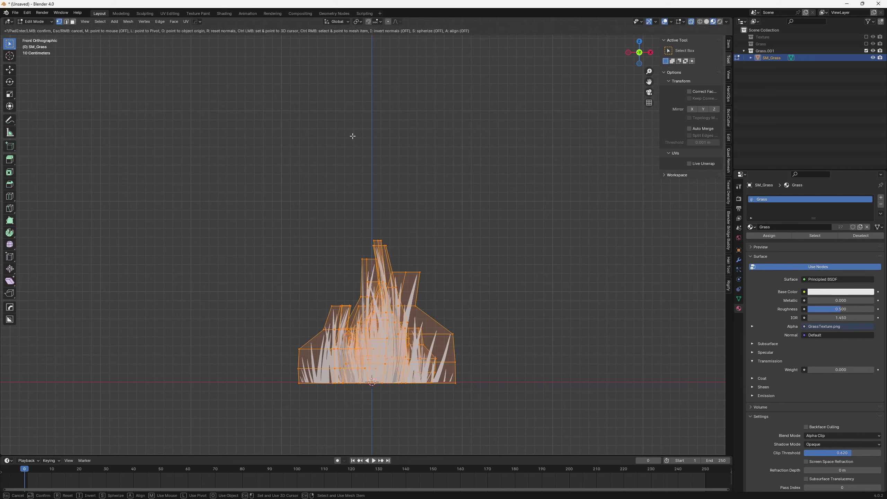
pyautogui.click(372, 41)
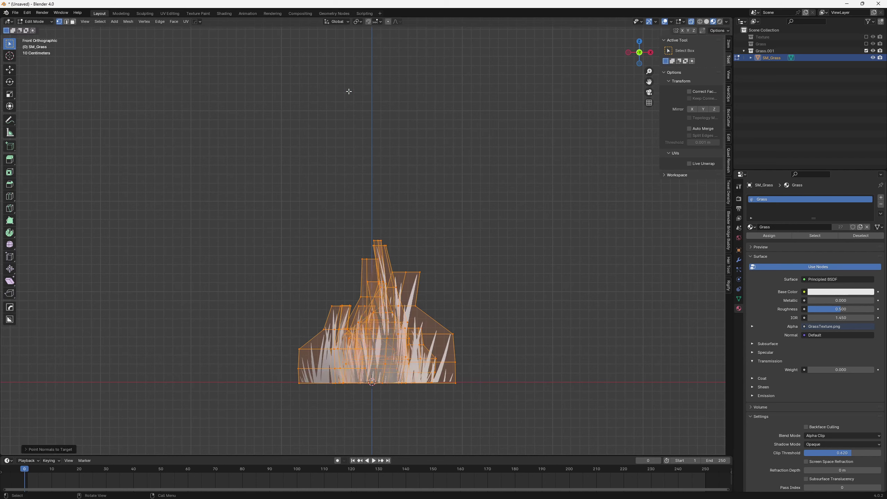
# Set the normals' target Z coordinate to 1000000 m and return to object mode.
pyautogui.click(26, 449)
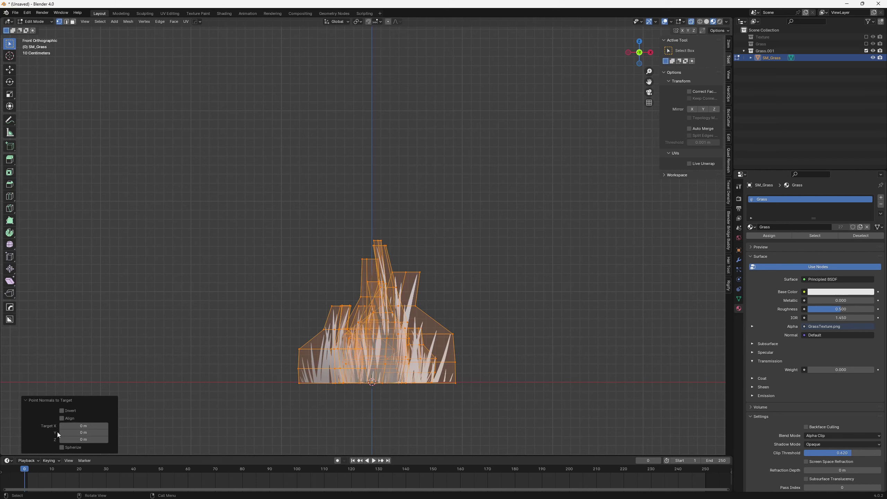
pyautogui.click(80, 441)
pyautogui.write('1000000')
pyautogui.press('Return')
pyautogui.scroll(1, 309, 359)
pyautogui.moveTo(315, 354)
pyautogui.mouseDown(button='middle')
pyautogui.moveTo(309, 360)
pyautogui.moveTo(327, 317)
pyautogui.moveTo(325, 287)
pyautogui.mouseUp(button='middle')
pyautogui.scroll(-1, 308, 359)
pyautogui.click(314, 223)
pyautogui.press('Tab')
pyautogui.click(315, 223)
pyautogui.moveTo(314, 222); pyautogui.dragTo(356, 382, button='middle')
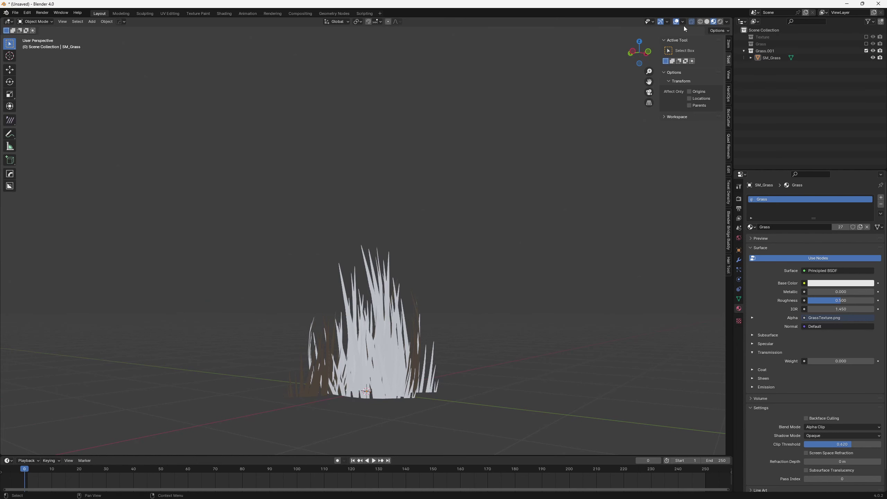
# Check the direction of the normals on the whole grass mesh by temporarily displaying its split normals in edit mode.
pyautogui.press('Tab')
pyautogui.press('a')
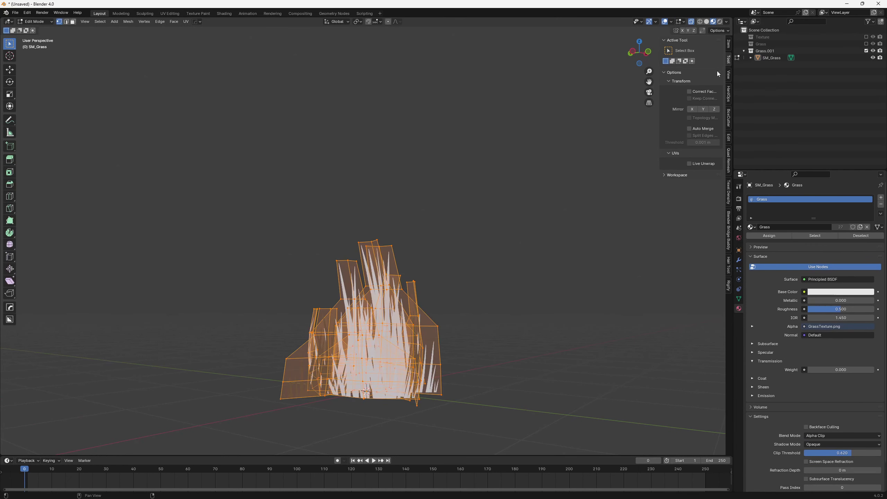
pyautogui.click(679, 22)
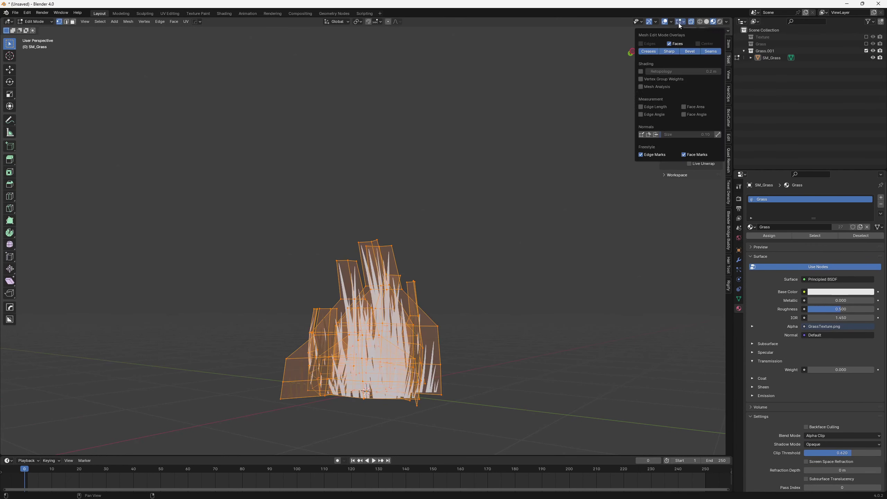
pyautogui.click(650, 135)
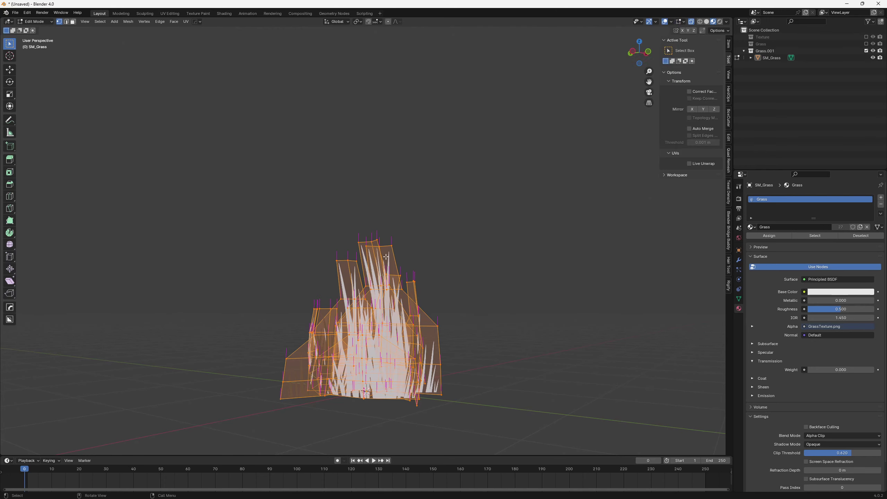
pyautogui.click(681, 22)
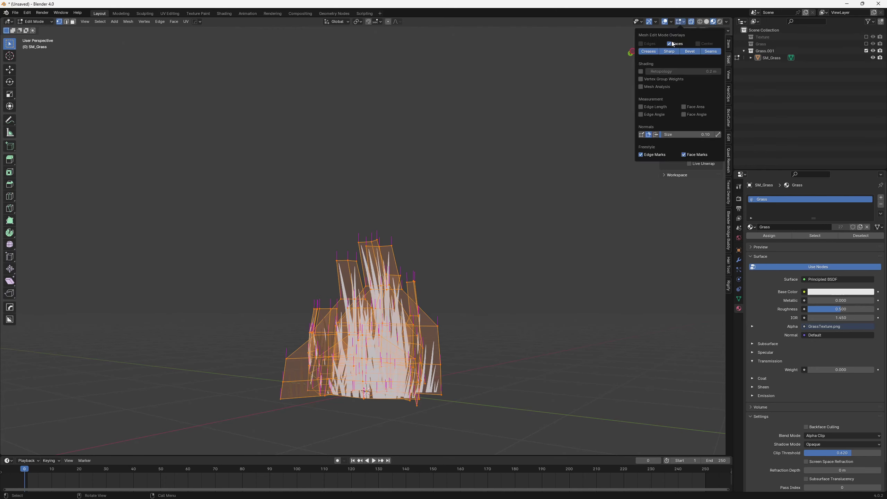
pyautogui.click(649, 135)
pyautogui.scroll(-2, 454, 210)
pyautogui.press('Tab')
# Select the grass mesh and start exporting it as an FBX file.
pyautogui.moveTo(401, 238); pyautogui.dragTo(381, 251, button='middle')
pyautogui.click(383, 292)
pyautogui.moveTo(384, 294); pyautogui.dragTo(412, 297, button='middle')
pyautogui.click(15, 13)
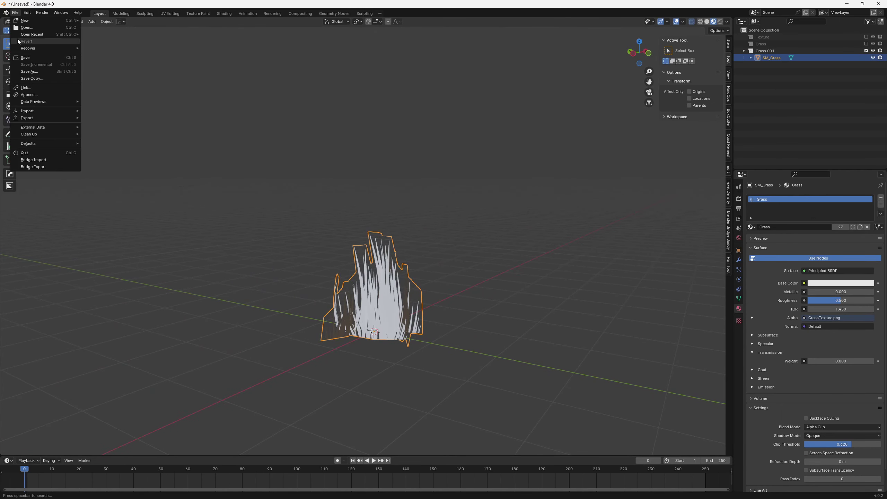
pyautogui.moveTo(35, 117)
pyautogui.click(101, 173)
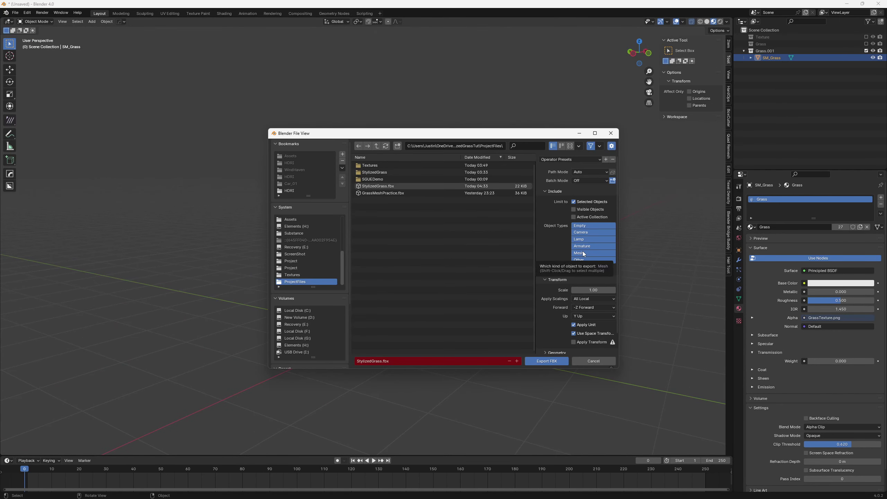
# Limit the exported object types to Mesh for the selected objects.
pyautogui.click(584, 254)
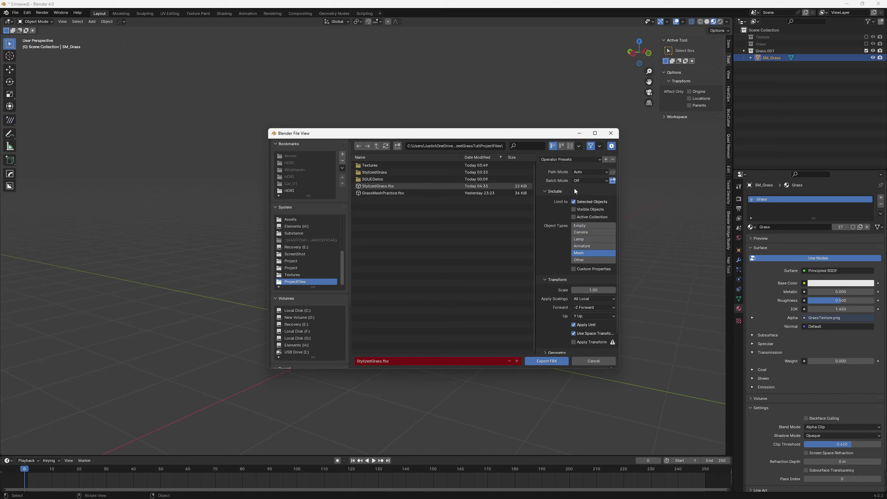
pyautogui.click(574, 203)
pyautogui.scroll(-2, 566, 200)
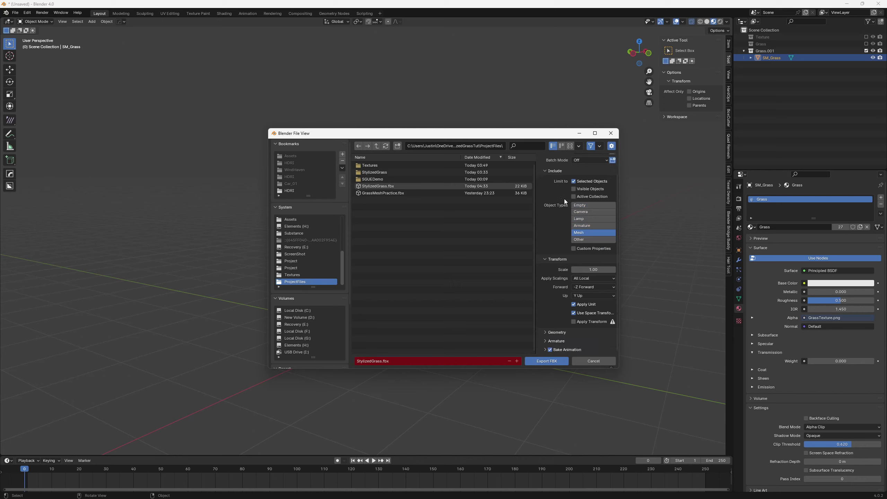
# Choose the smoothing option in the FBX export's geometry settings.
pyautogui.click(545, 333)
pyautogui.scroll(-4, 586, 326)
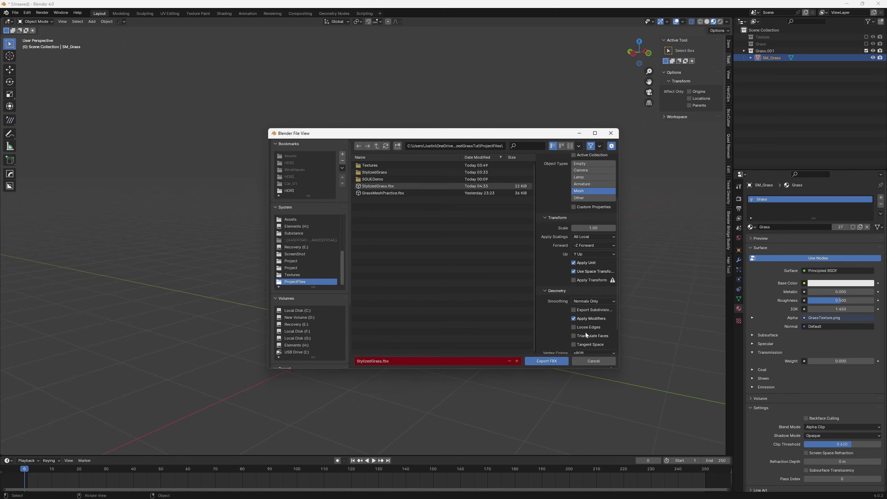
pyautogui.click(590, 301)
pyautogui.click(583, 309)
pyautogui.scroll(-3, 543, 315)
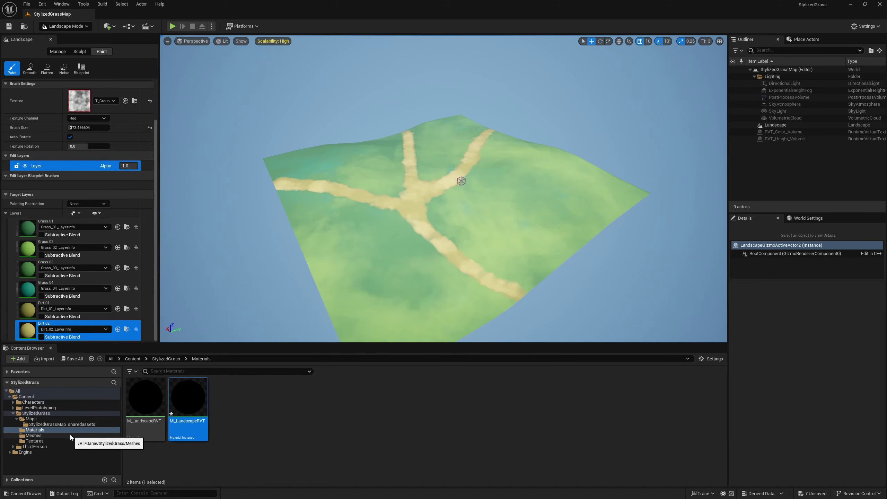
# Switch to Unreal Editor and open the project's StylizedGrass Meshes folder.
pyautogui.click(70, 436)
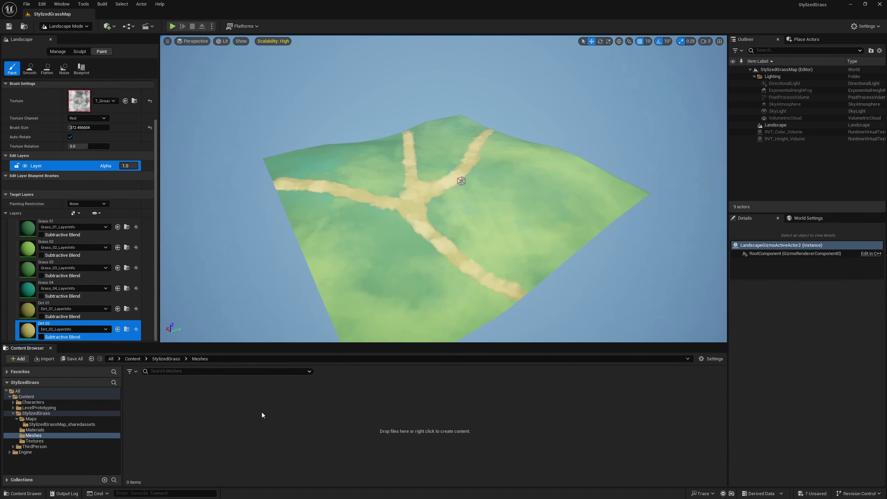
# Switch to File Explorer and bring StylizedGrass.fbx from the ProjectFiles folder into Unreal's Meshes folder for import.
pyautogui.hotkey('alt', 'Tab')
pyautogui.keyDown('alt'); pyautogui.click(212, 320); pyautogui.keyUp('alt')
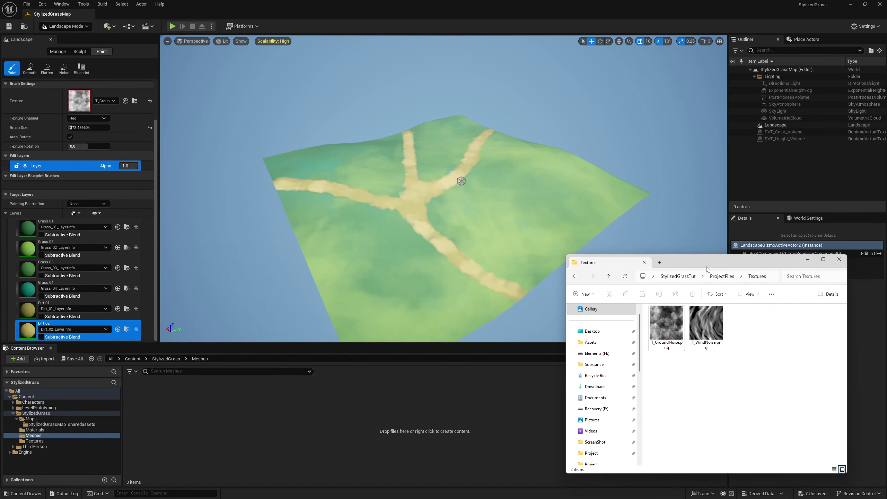
pyautogui.click(721, 276)
pyautogui.moveTo(672, 396); pyautogui.dragTo(442, 414)
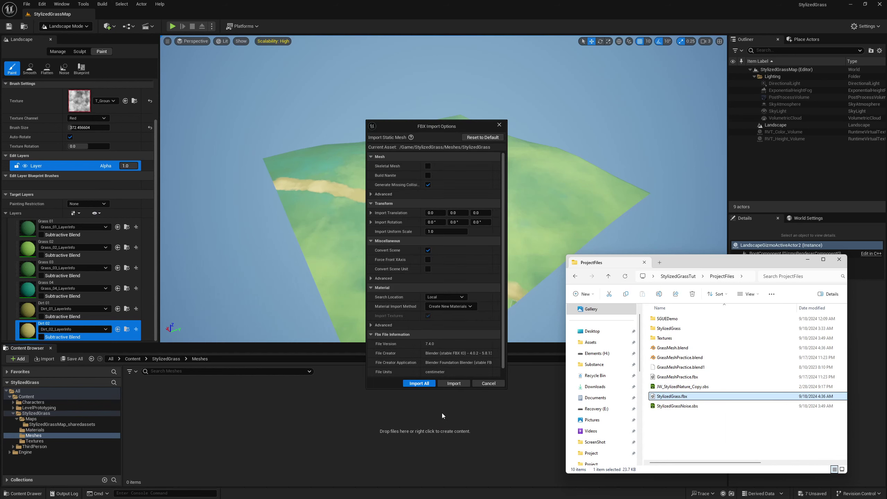
# Import the grass FBX with the material import method set to Do Not Create Material and texture import turned off.
pyautogui.click(371, 195)
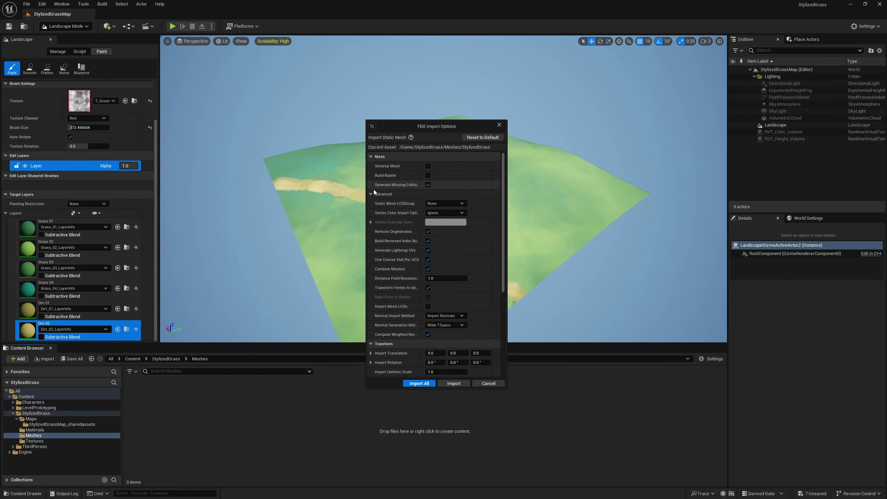
pyautogui.click(370, 194)
pyautogui.click(432, 297)
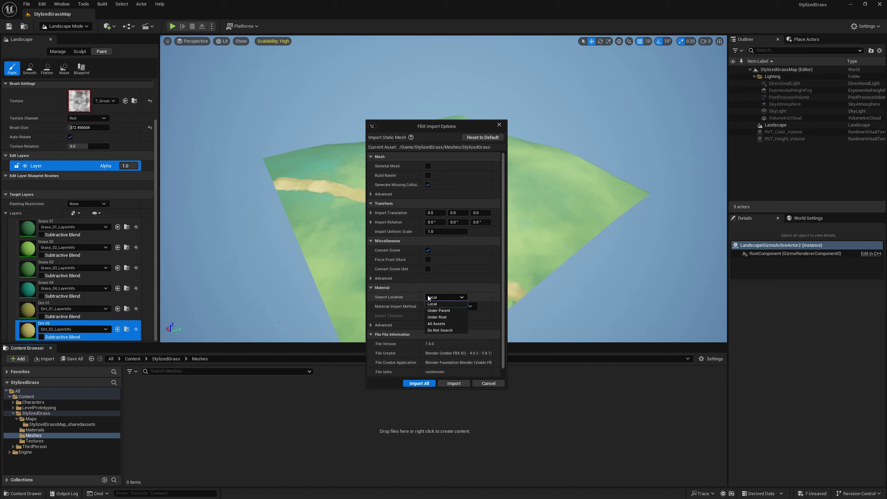
pyautogui.click(435, 303)
pyautogui.click(445, 306)
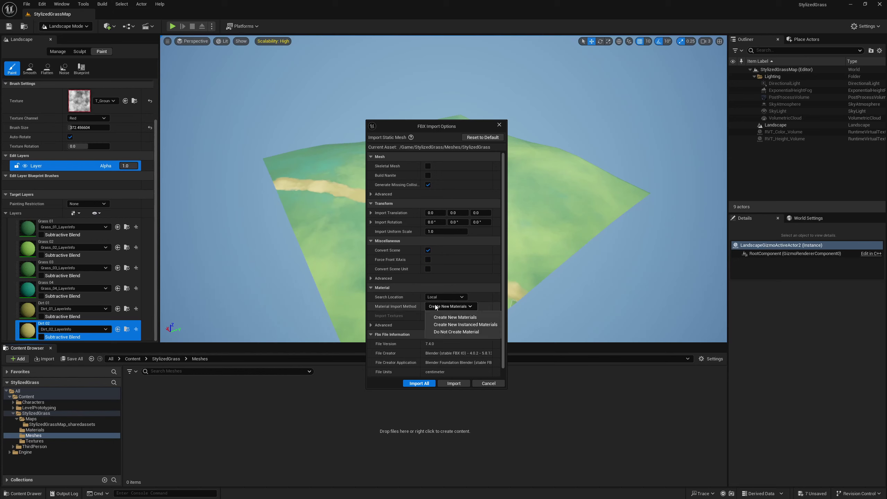
pyautogui.click(440, 332)
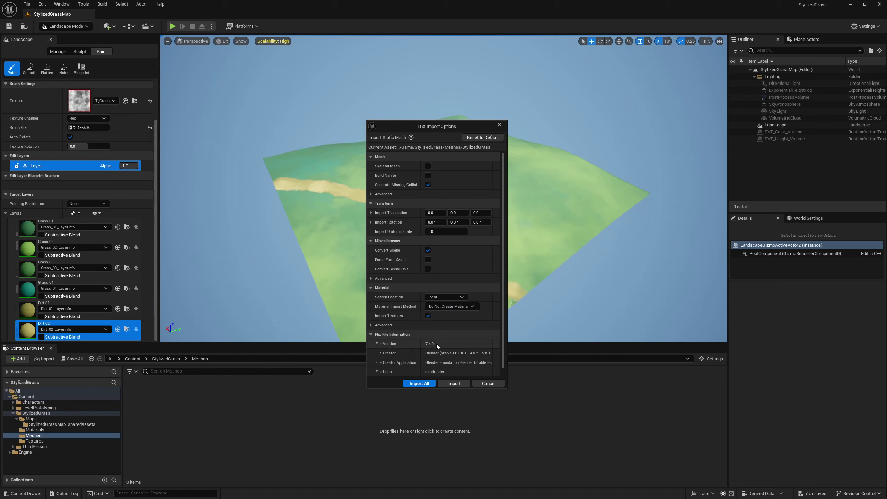
pyautogui.click(428, 316)
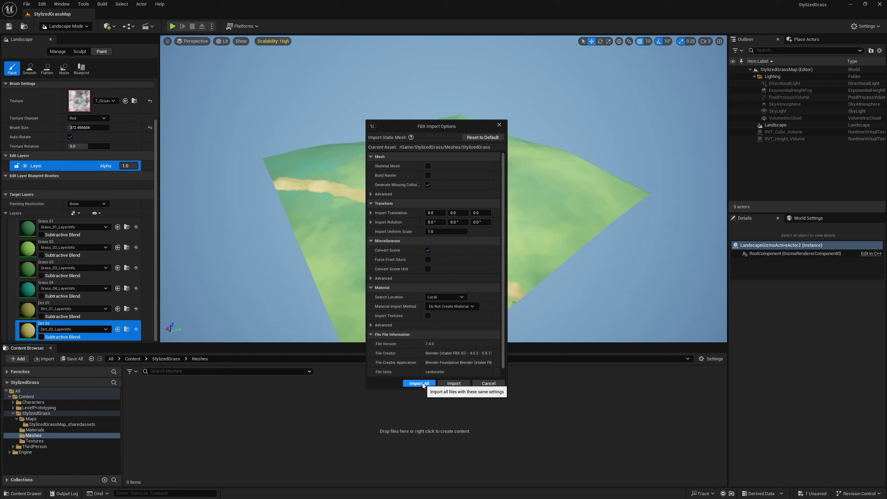
pyautogui.click(424, 383)
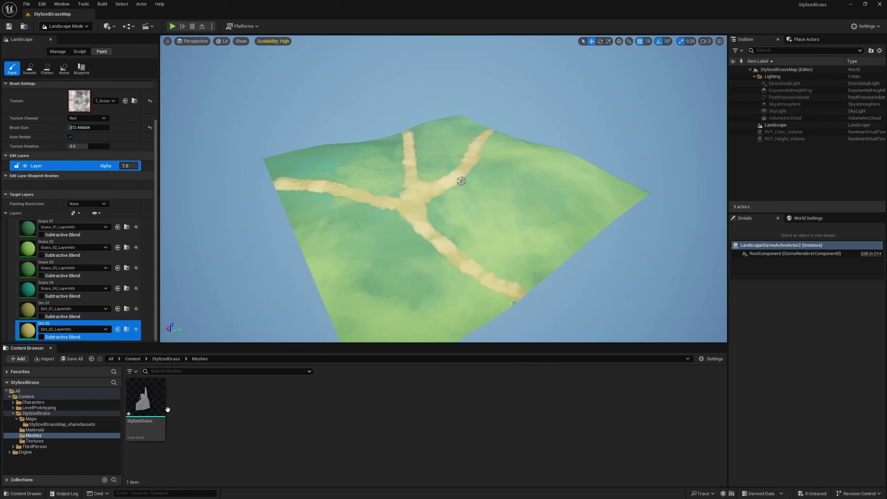
# Import T_Grass01_Opacity.PNG from the Desktop folder into the project's StylizedGrass Textures folder.
pyautogui.click(34, 441)
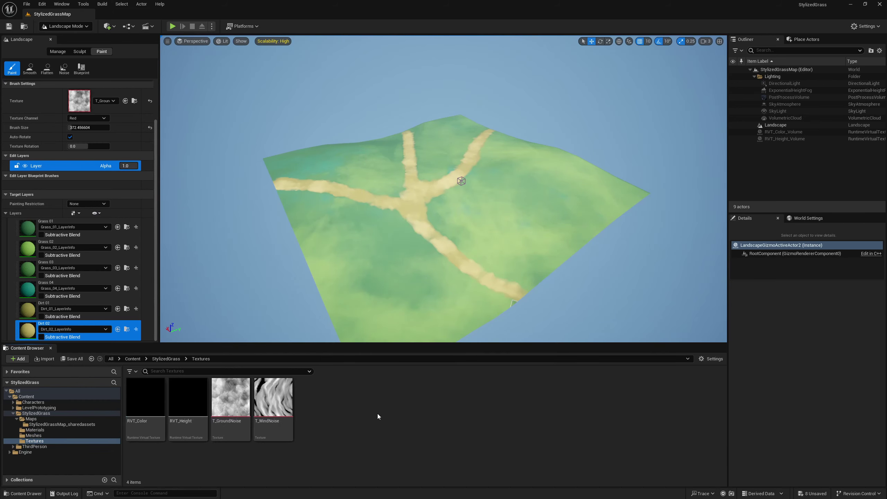
pyautogui.hotkey('alt', 'Tab')
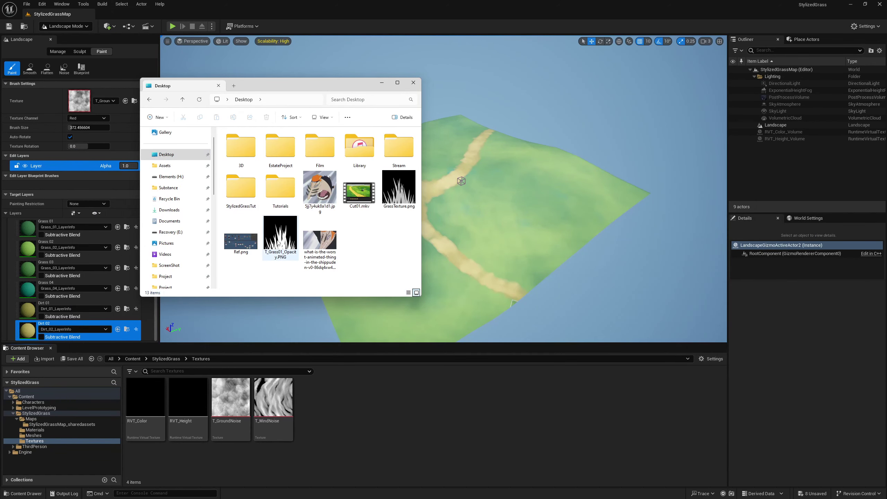
pyautogui.moveTo(283, 233); pyautogui.dragTo(325, 407)
pyautogui.click(380, 430)
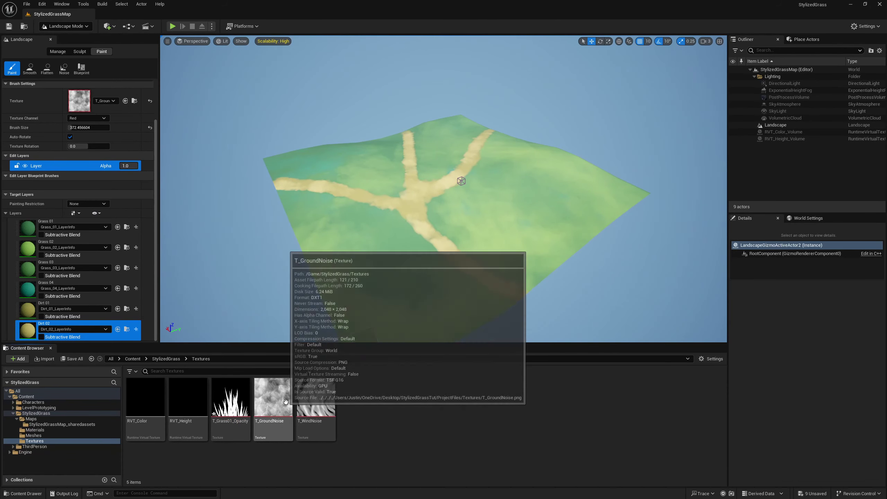
pyautogui.moveTo(363, 258); pyautogui.dragTo(360, 280, button='right')
pyautogui.press('w')
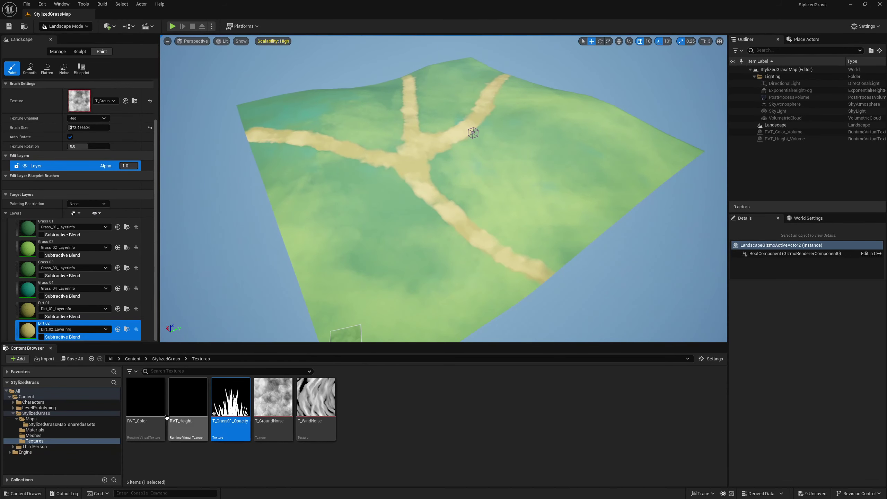
# Open the StylizedGrass static mesh from the Meshes folder and create a material named M_Grass in the Materials folder.
pyautogui.click(34, 435)
pyautogui.doubleClick(145, 406)
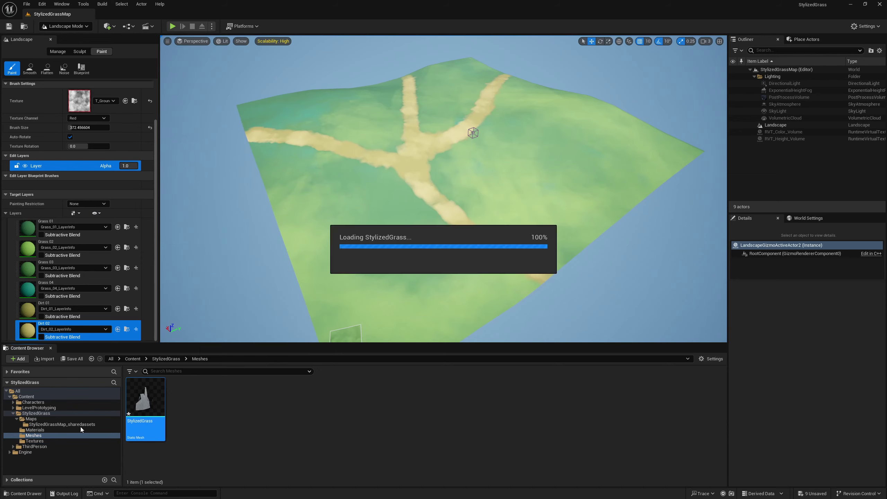
pyautogui.click(35, 429)
pyautogui.rightClick(261, 437)
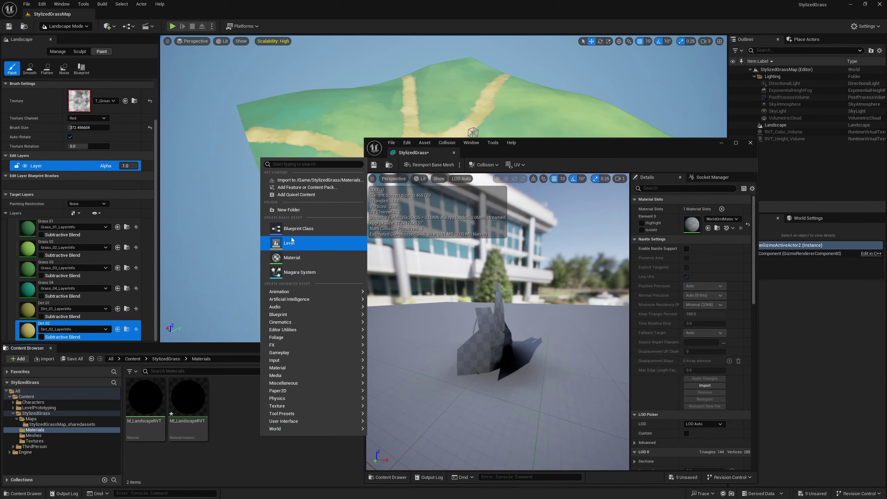
pyautogui.click(292, 257)
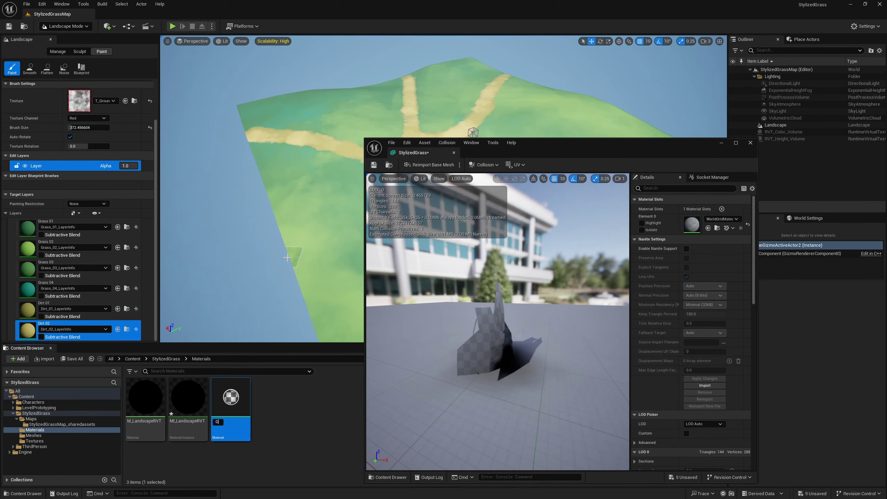
pyautogui.write('M_Grass')
pyautogui.press('Return')
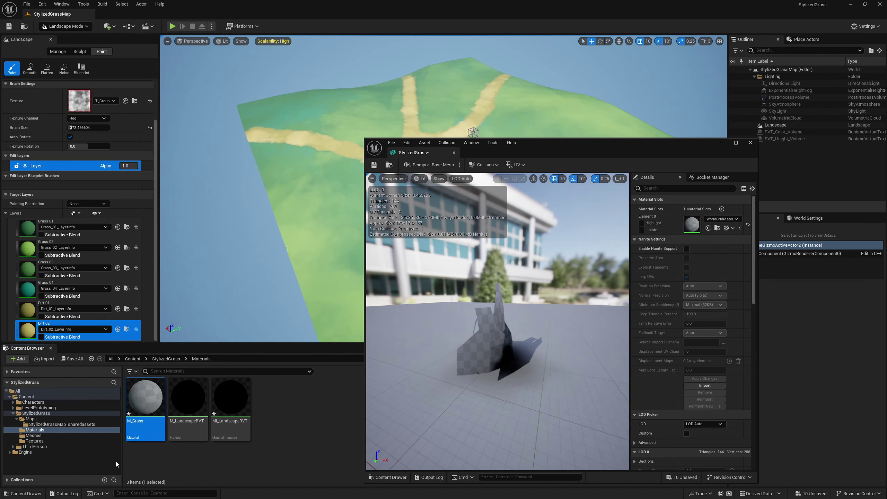
# Create a material instance from M_Grass and name it MI_Grass.
pyautogui.rightClick(145, 412)
pyautogui.click(185, 252)
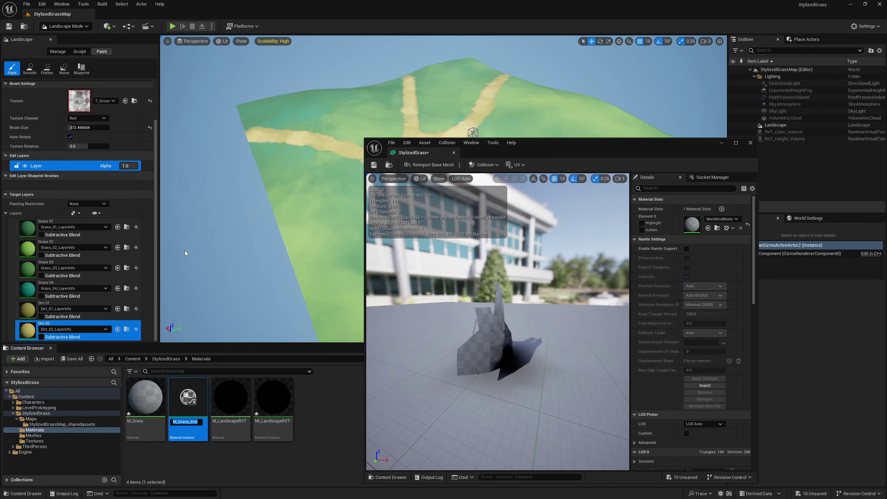
pyautogui.write('MI_Grass')
pyautogui.press('Return')
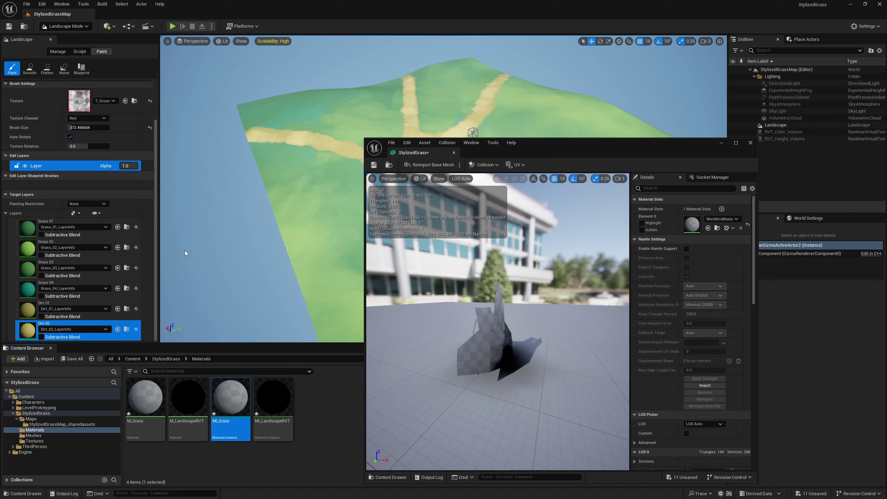
pyautogui.click(303, 395)
# Open M_Grass in a maximized material editor and add a RuntimeVirtualTextureSample node to its graph.
pyautogui.doubleClick(145, 397)
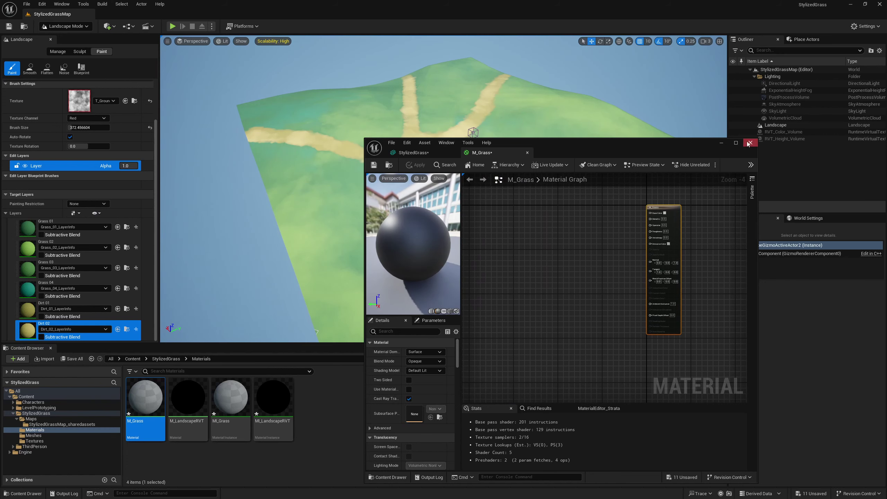
pyautogui.click(736, 142)
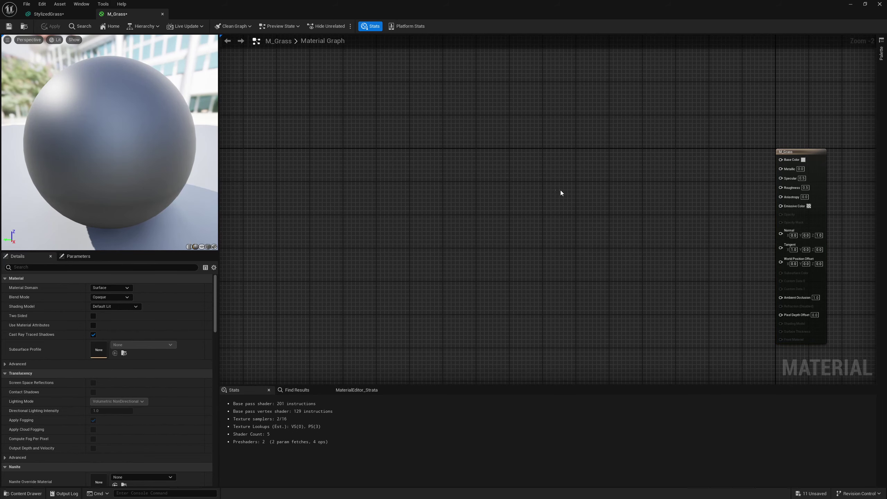
pyautogui.moveTo(431, 126)
pyautogui.mouseDown(button='right')
pyautogui.moveTo(423, 126)
pyautogui.moveTo(447, 125)
pyautogui.mouseUp(button='right')
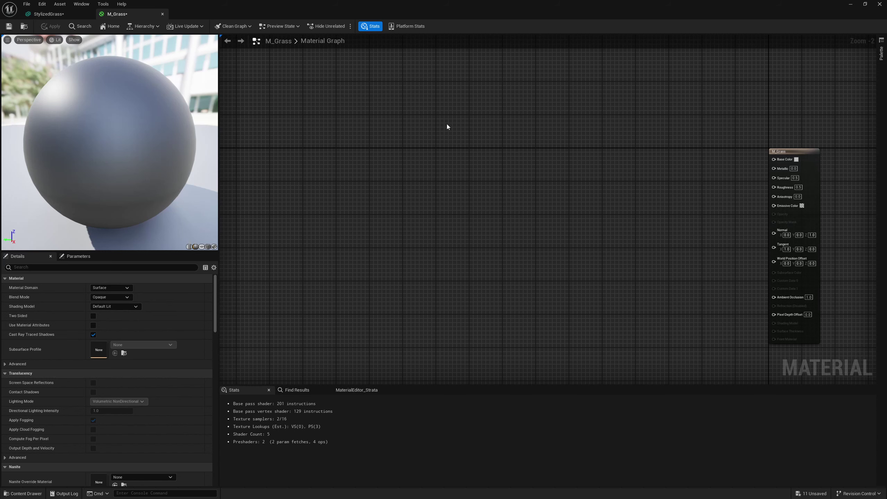
pyautogui.rightClick(437, 129)
pyautogui.write('runtime')
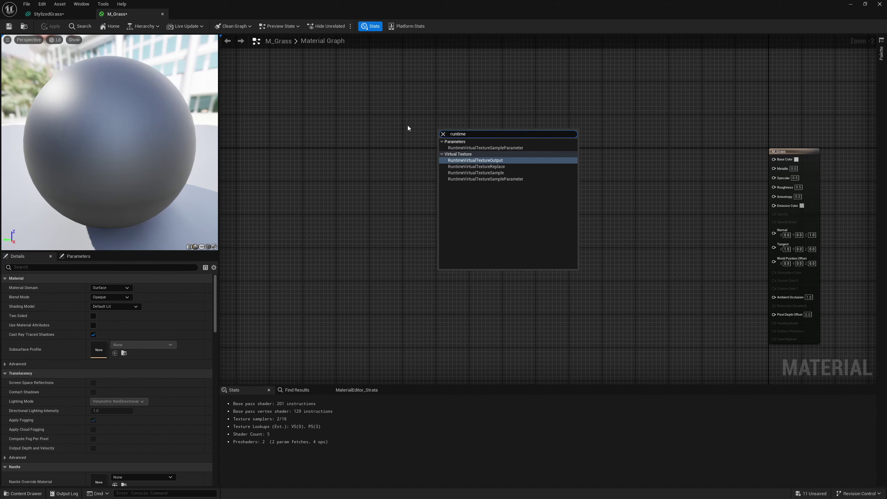
pyautogui.write(' vi')
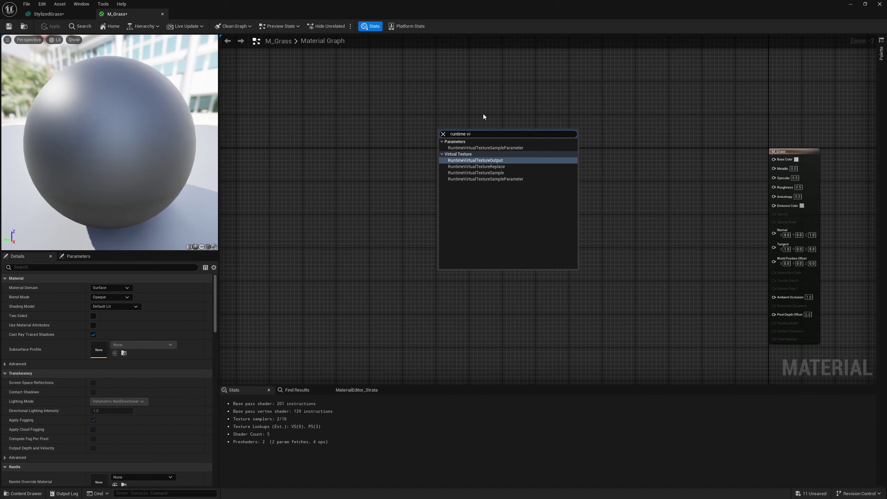
pyautogui.click(489, 173)
# Convert the Runtime Virtual Texture Sample node to a parameter named RVT Color and place it in the graph's upper area.
pyautogui.moveTo(469, 135); pyautogui.dragTo(434, 99)
pyautogui.rightClick(434, 99)
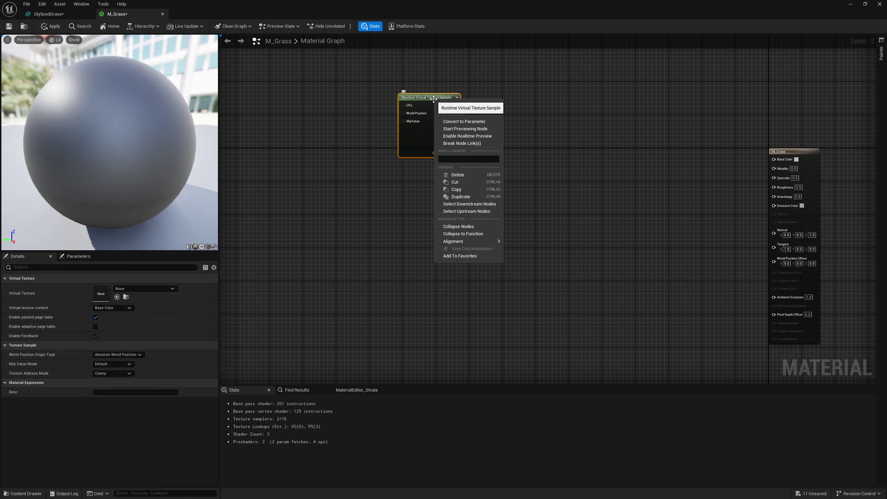
pyautogui.click(445, 122)
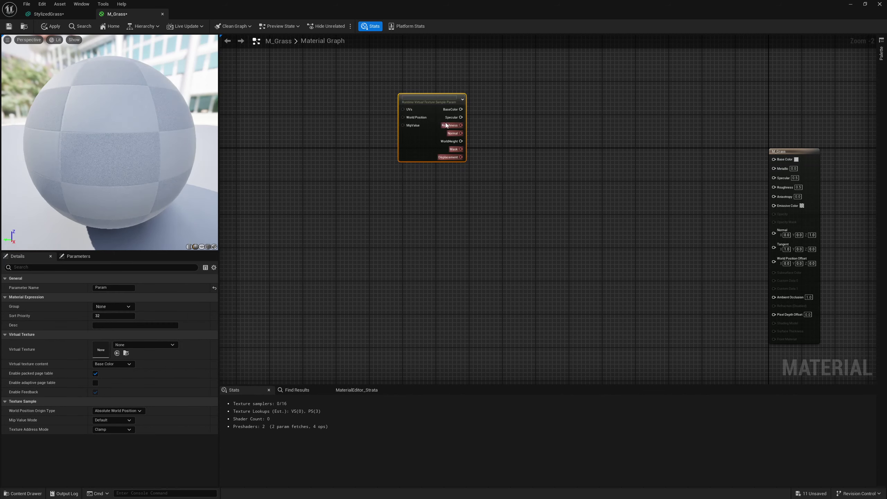
pyautogui.write('RVT')
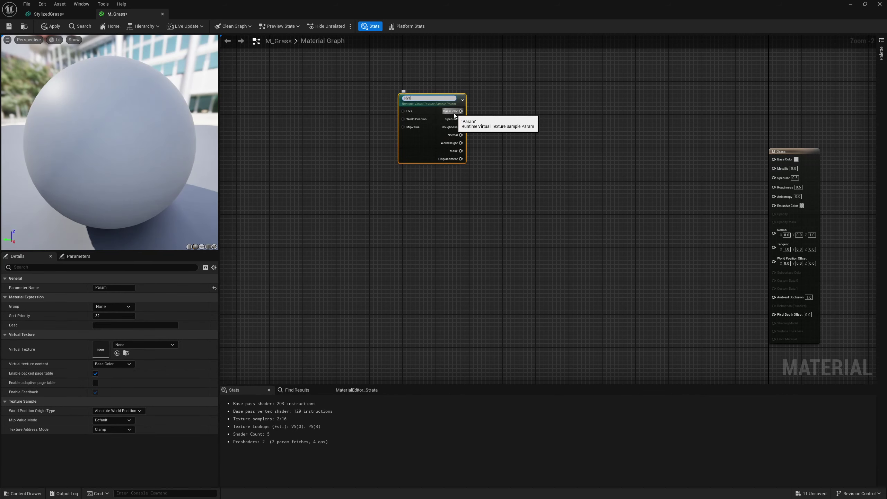
pyautogui.write(' Color')
pyautogui.press('Return')
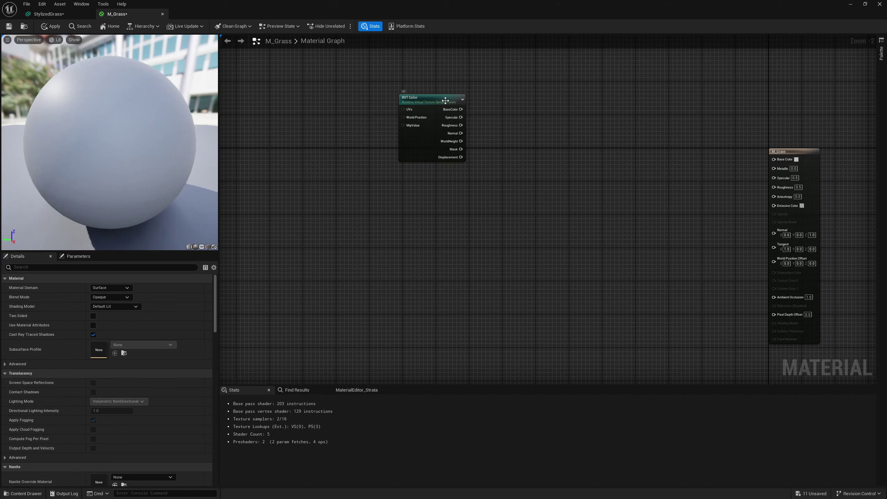
pyautogui.moveTo(445, 99); pyautogui.dragTo(358, 62)
# Add a three-component constant vector below the RVT Color node and set it to green (0.17469, 0.28125, 0.034529).
pyautogui.moveTo(418, 84); pyautogui.dragTo(451, 98, button='right')
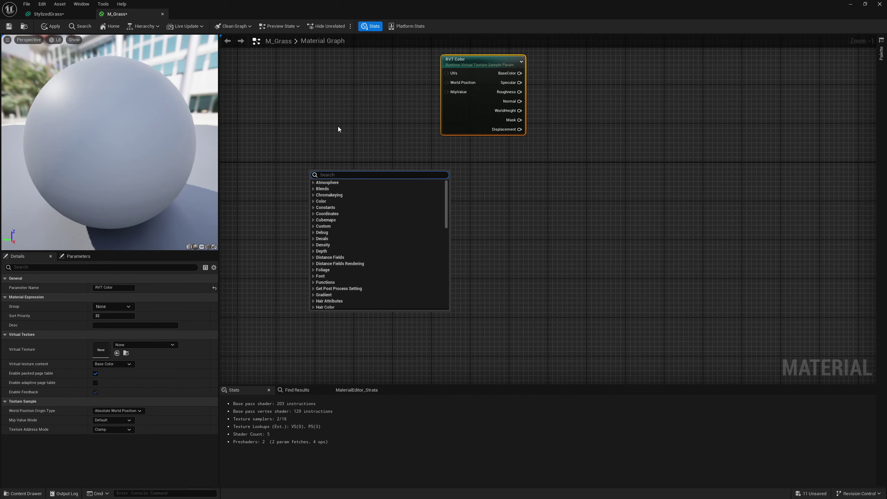
pyautogui.click(339, 127)
pyautogui.press('3')
pyautogui.click(411, 212)
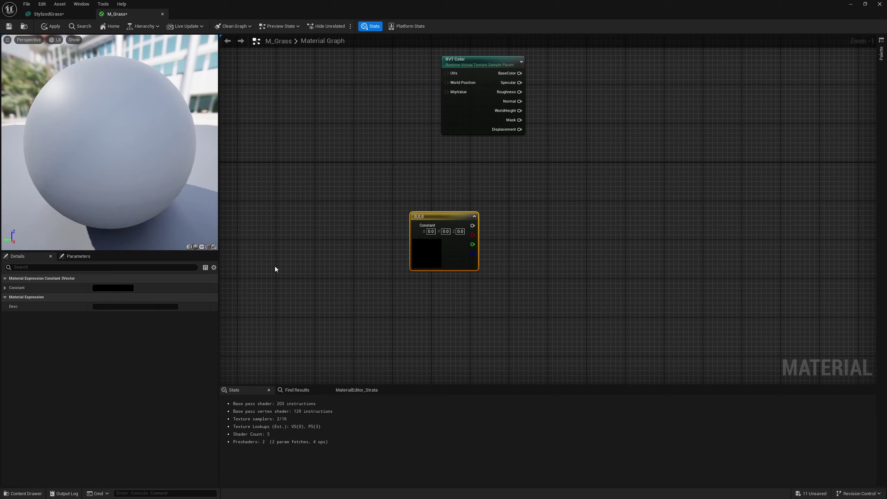
pyautogui.click(107, 287)
pyautogui.click(142, 365)
pyautogui.click(206, 361)
pyautogui.moveTo(150, 373); pyautogui.dragTo(150, 375)
pyautogui.click(207, 457)
pyautogui.click(453, 311)
pyautogui.moveTo(490, 213); pyautogui.dragTo(430, 273, button='right')
pyautogui.scroll(1, 429, 274)
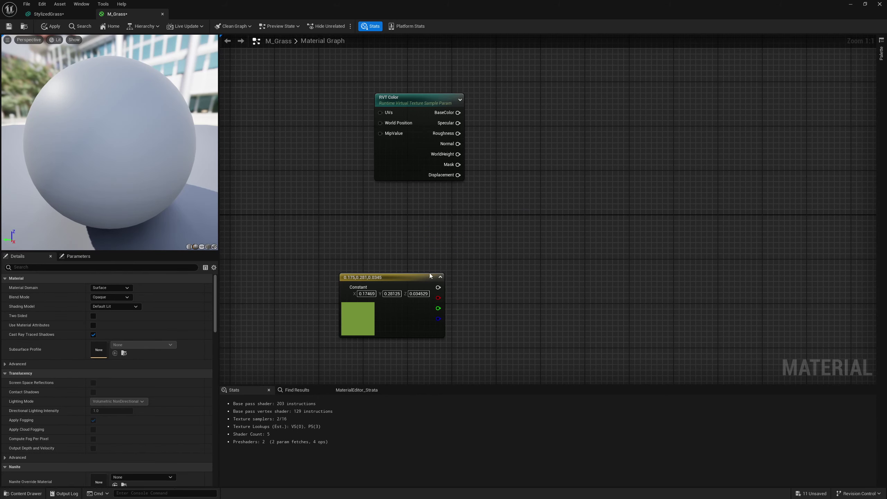
# Add a LinearInterpolate node with RVT Color's BaseColor in A and the green constant in B, moving the constant closer to RVT Color.
pyautogui.moveTo(458, 112); pyautogui.dragTo(563, 215)
pyautogui.write('l')
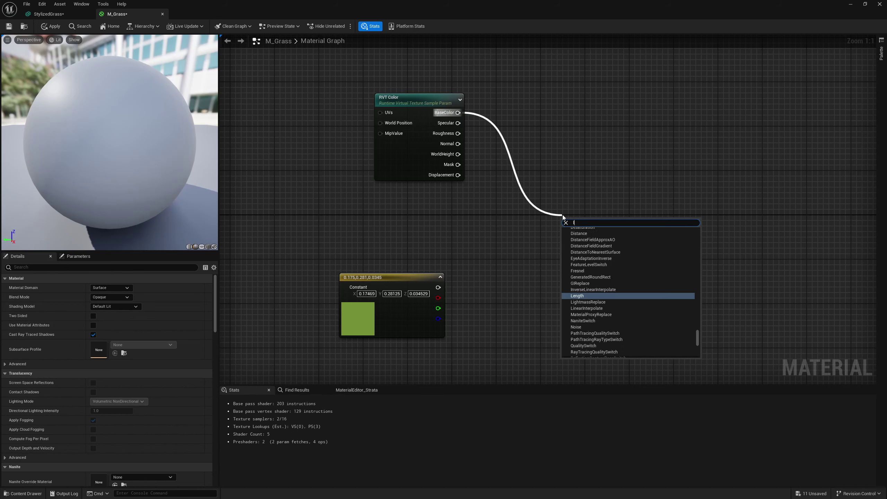
pyautogui.write('erp')
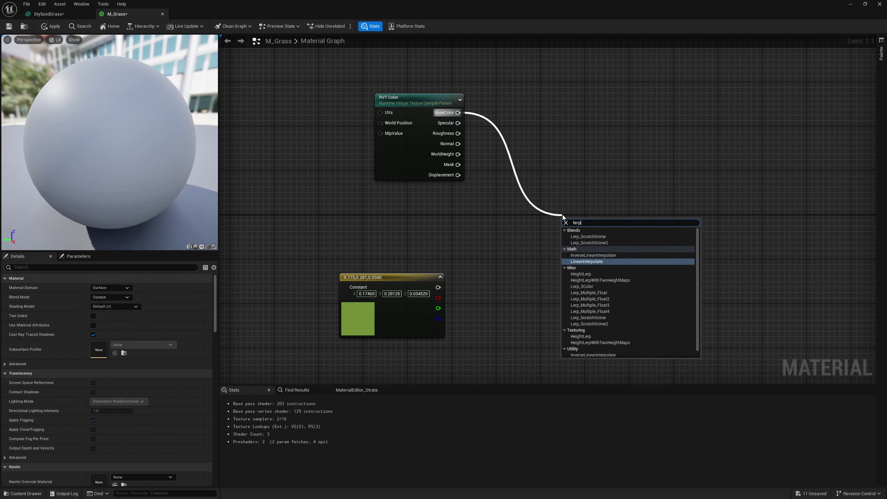
pyautogui.press('Return')
pyautogui.click(493, 292)
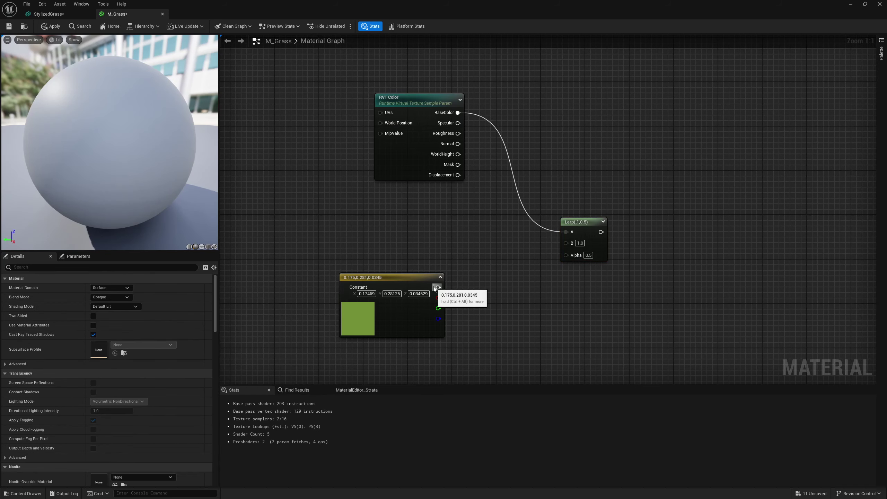
pyautogui.moveTo(438, 287); pyautogui.dragTo(566, 243)
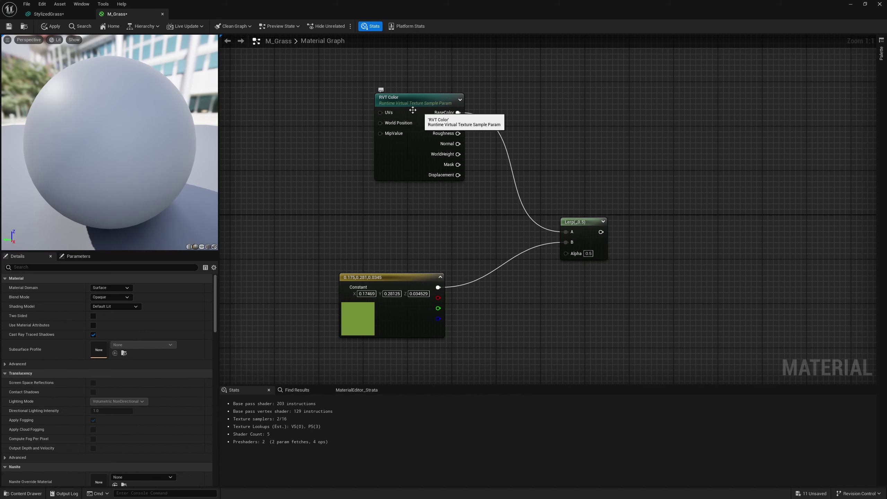
pyautogui.moveTo(531, 267); pyautogui.dragTo(538, 219, button='right')
pyautogui.moveTo(416, 276); pyautogui.dragTo(429, 235)
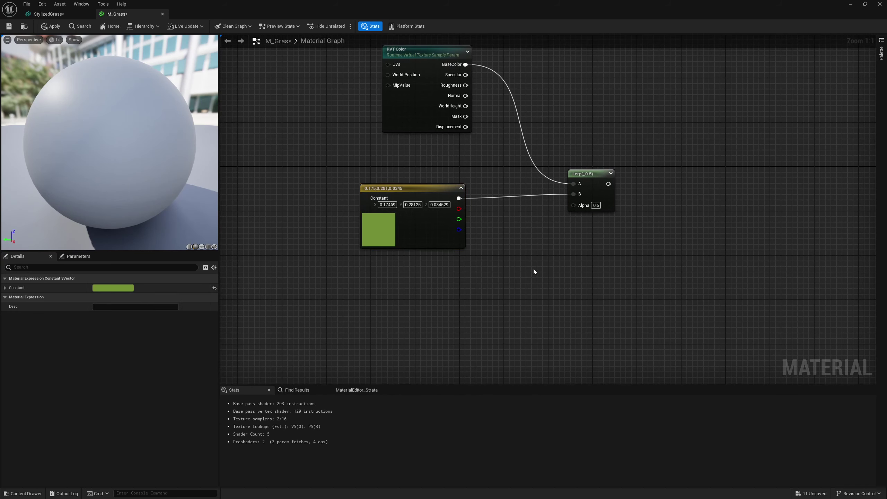
# Add an Absolute World Position node in the empty graph area below and left of the green constant.
pyautogui.click(533, 269)
pyautogui.moveTo(534, 268); pyautogui.dragTo(572, 213, button='right')
pyautogui.rightClick(474, 265)
pyautogui.moveTo(268, 264); pyautogui.dragTo(441, 265, button='right')
pyautogui.scroll(-2, 440, 265)
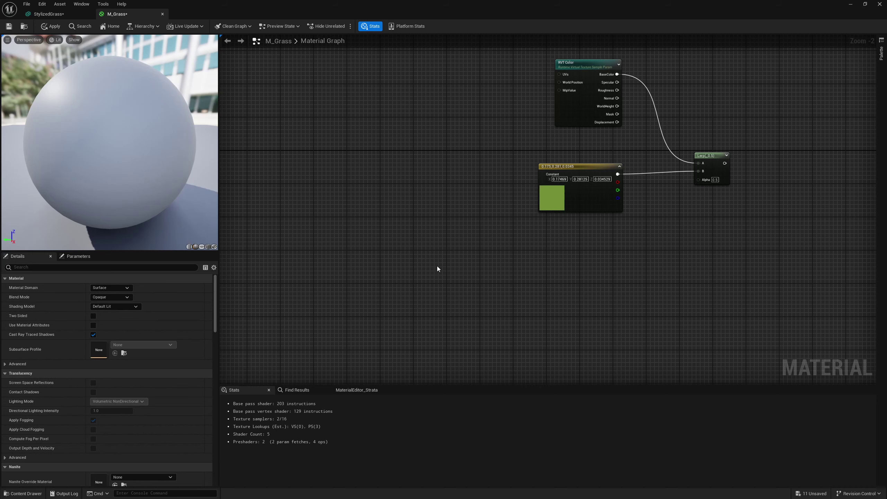
pyautogui.moveTo(436, 266); pyautogui.dragTo(471, 241, button='right')
pyautogui.rightClick(358, 251)
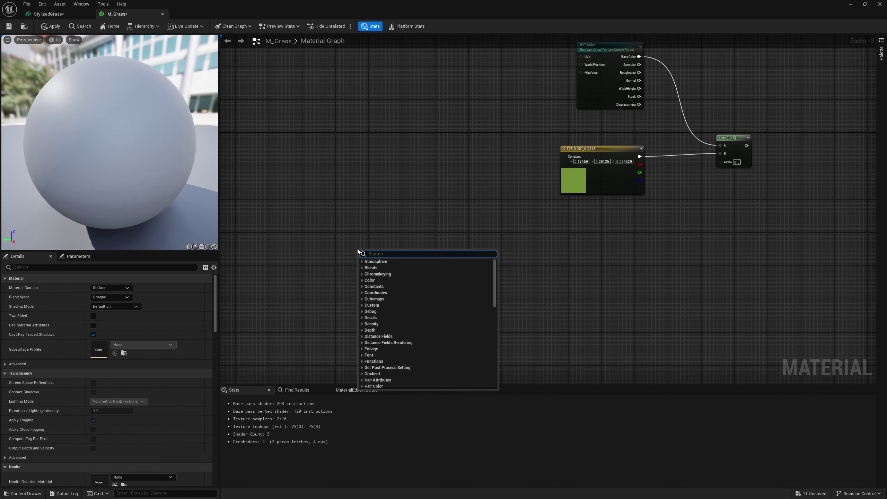
pyautogui.write('world po')
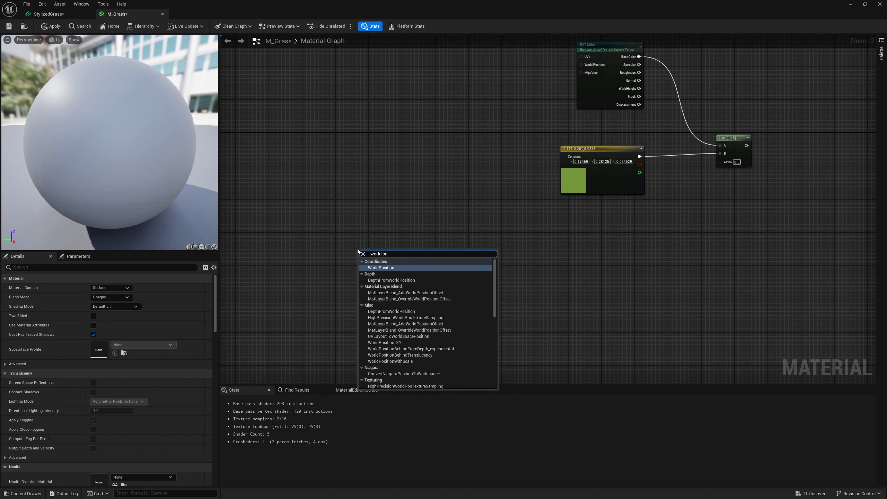
pyautogui.press('Return')
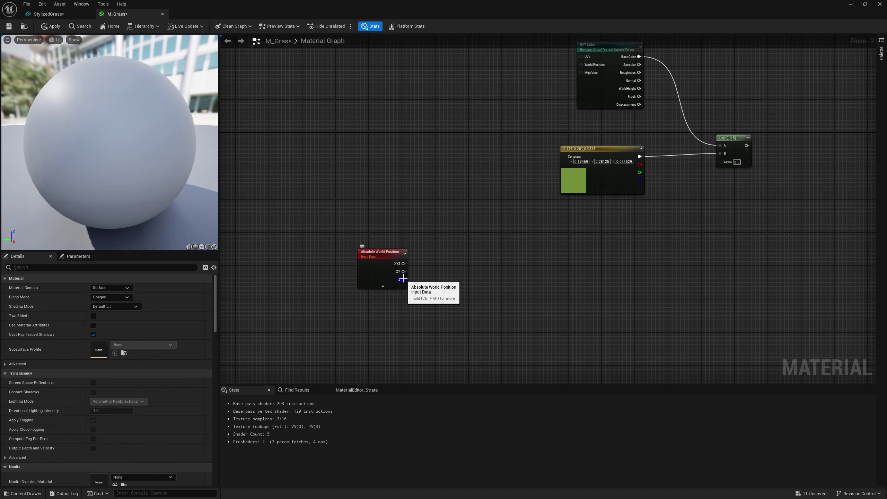
# Feed the Absolute World Position node's XY output into input A of a new Divide node.
pyautogui.moveTo(403, 271); pyautogui.dragTo(453, 269)
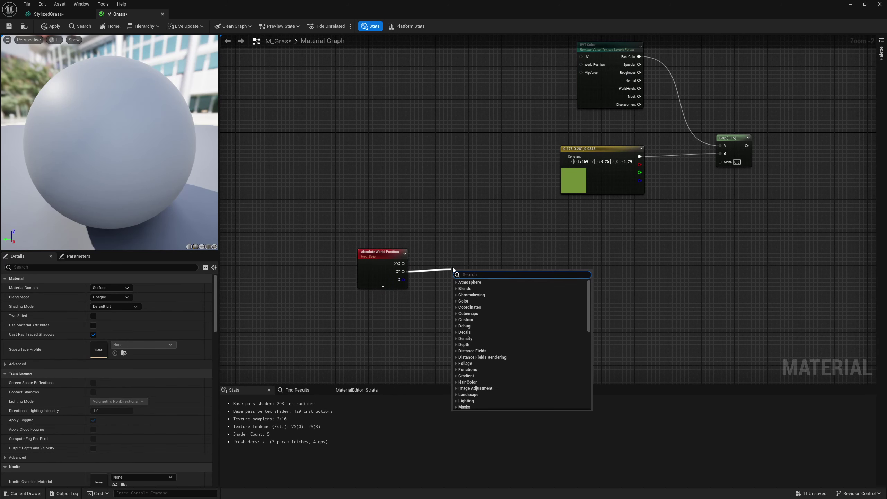
pyautogui.write('divide')
pyautogui.press('Return')
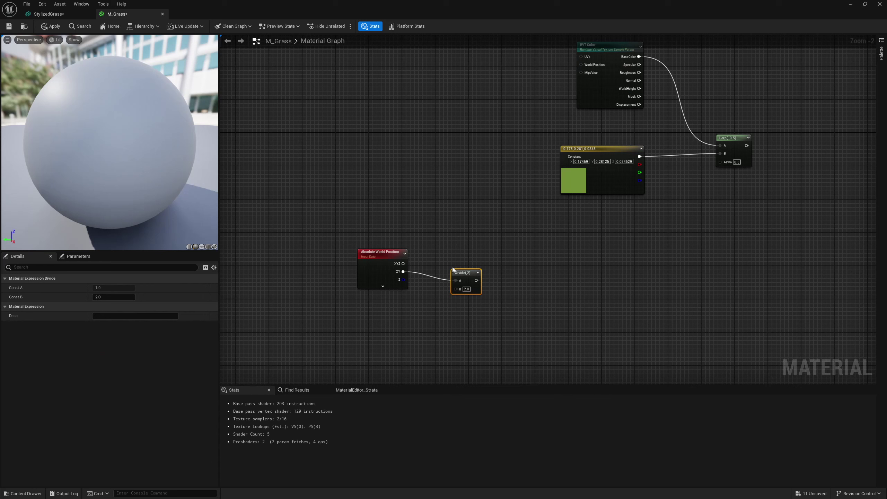
pyautogui.click(427, 322)
# Add a scalar parameter named WindSize with a default value of 5000 and connect it to the Divide node's B input.
pyautogui.moveTo(423, 309); pyautogui.dragTo(433, 293, button='right')
pyautogui.rightClick(385, 296)
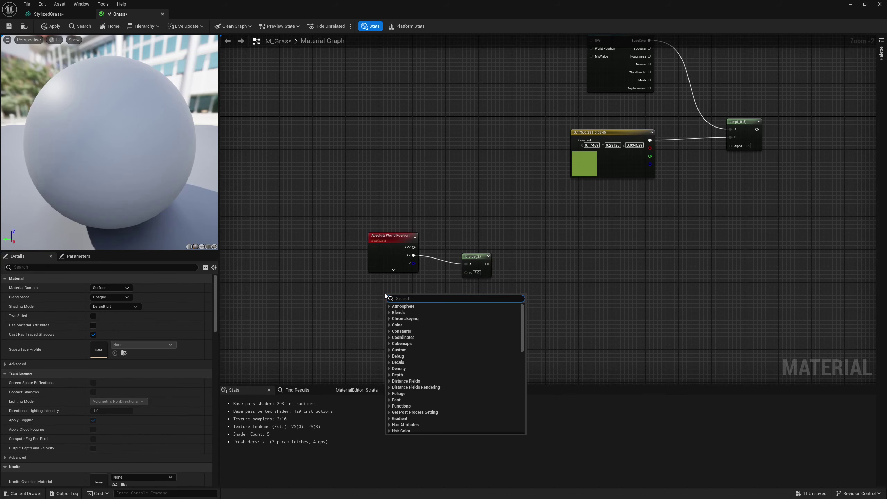
pyautogui.write('div')
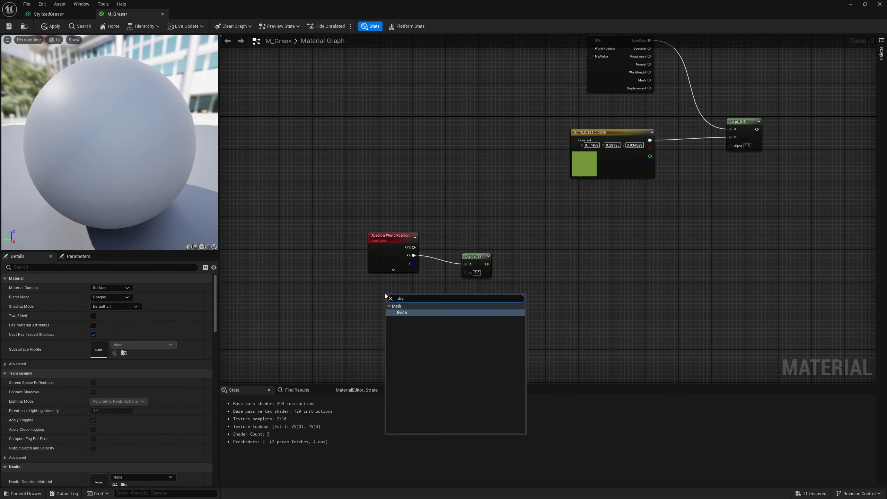
pyautogui.write('i')
pyautogui.press('BackSpace')
pyautogui.press('BackSpace')
pyautogui.press('BackSpace')
pyautogui.press('BackSpace')
pyautogui.write('scalar')
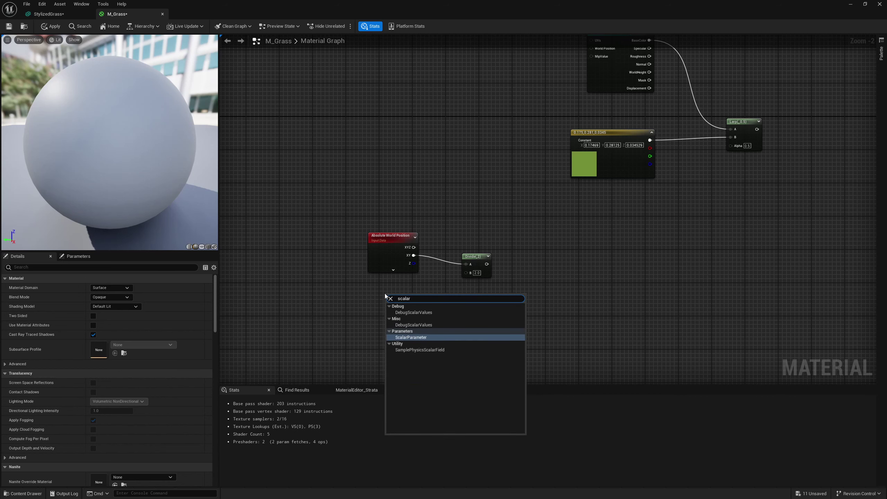
pyautogui.press('Return')
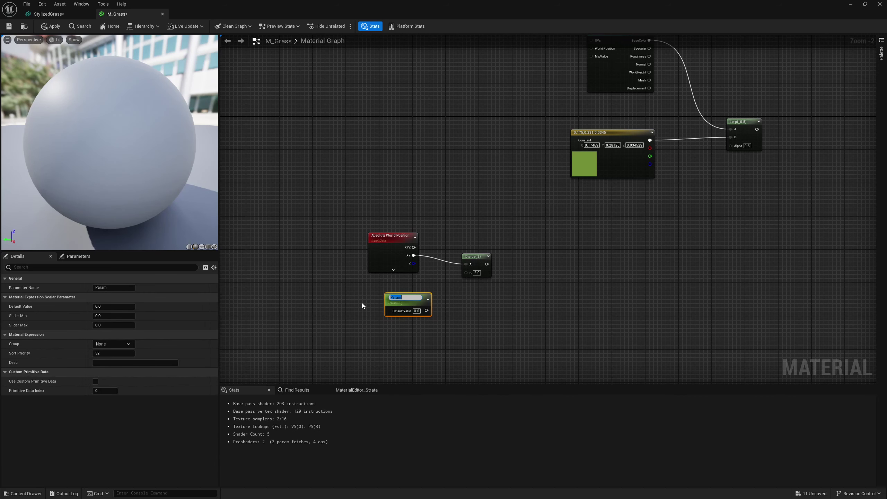
pyautogui.write('WindSize')
pyautogui.press('Return')
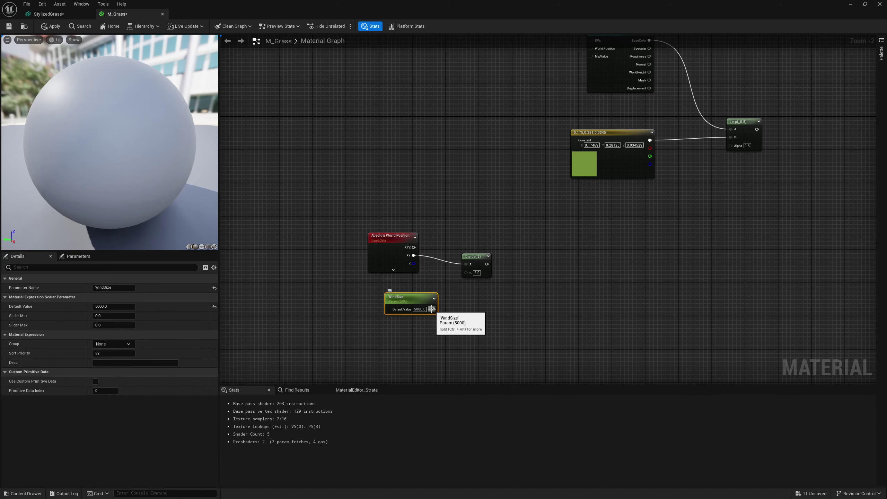
# Add a ComponentMask node fed by the Divide output and place it right beside the Divide node.
pyautogui.write('ma')
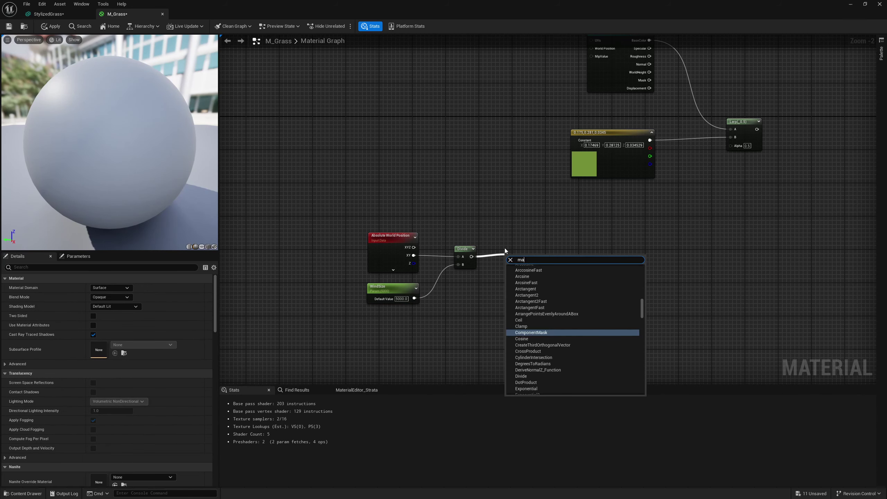
pyautogui.write('sk')
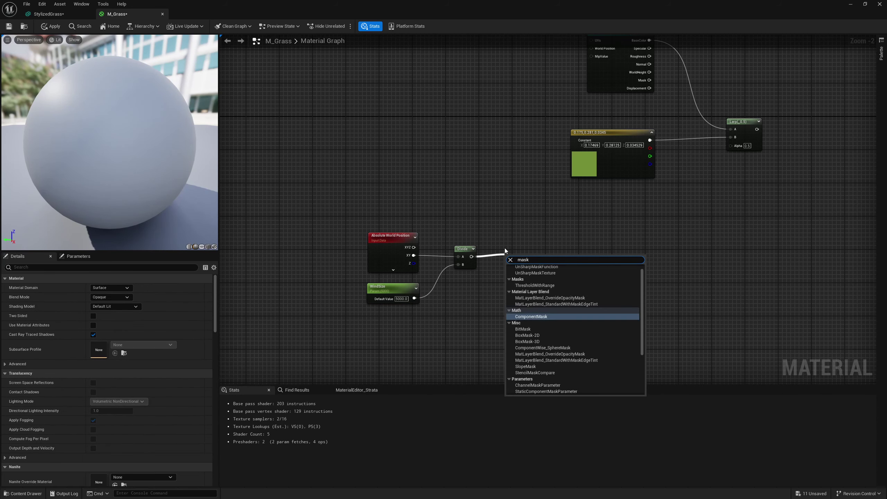
pyautogui.press('Return')
pyautogui.moveTo(511, 259); pyautogui.dragTo(494, 250)
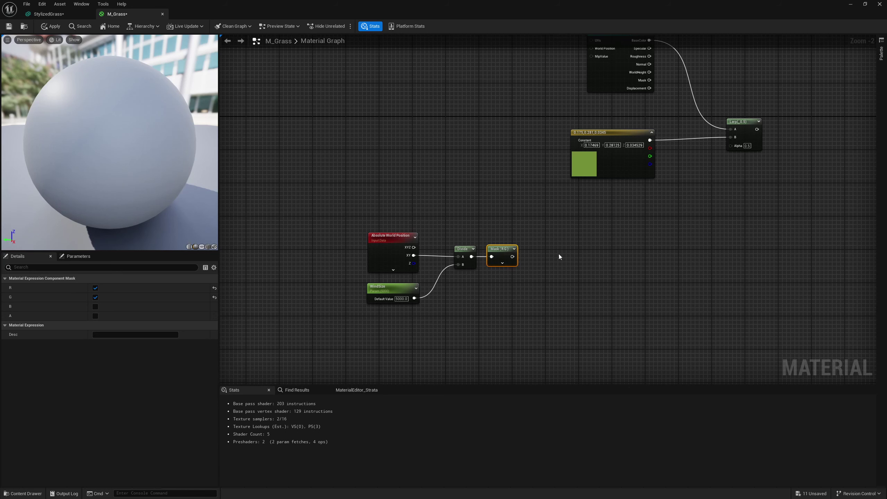
pyautogui.click(559, 253)
pyautogui.click(498, 255)
pyautogui.click(433, 245)
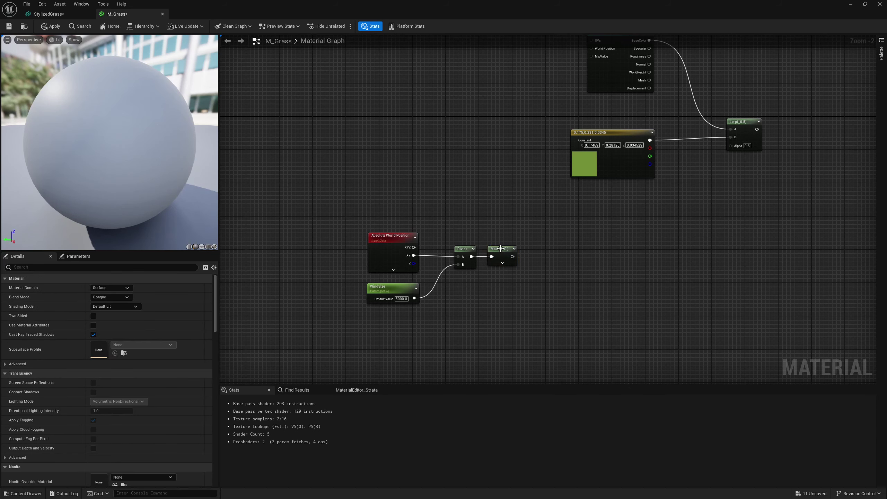
# Add a Panner node with the mask's output in Coordinate and position it slightly closer to the mask.
pyautogui.moveTo(512, 257); pyautogui.dragTo(550, 259)
pyautogui.write('panner')
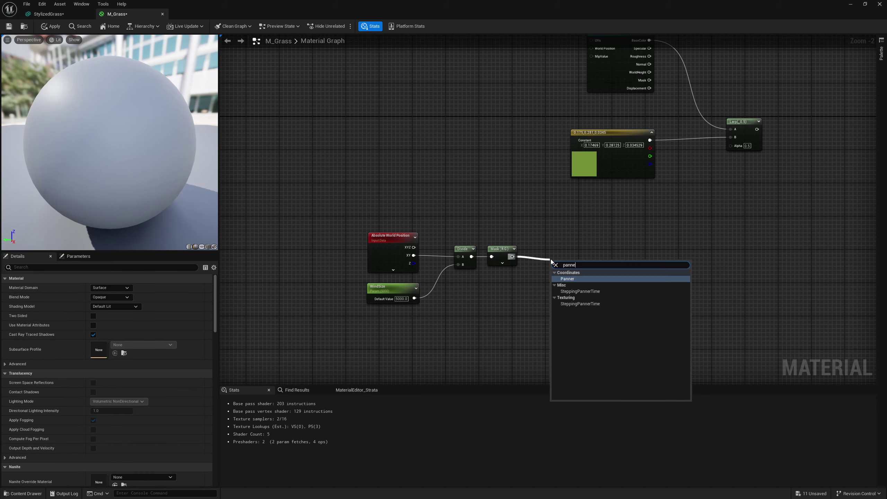
pyautogui.press('Return')
pyautogui.click(533, 242)
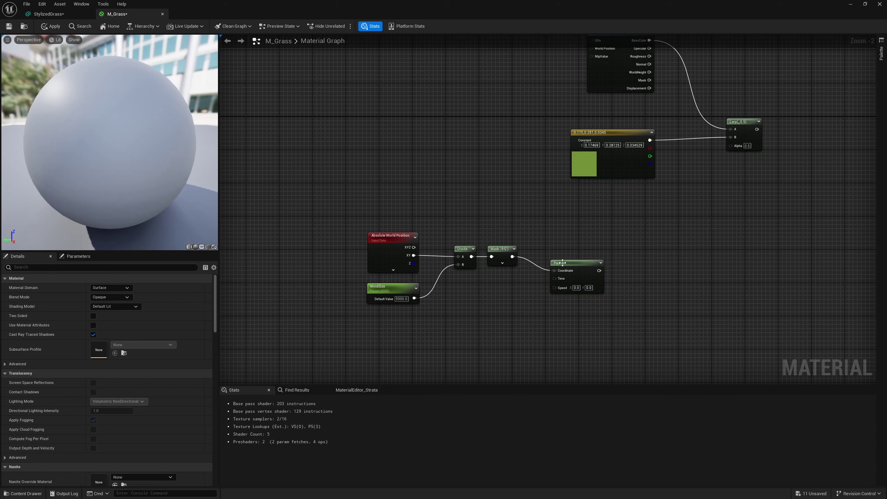
pyautogui.moveTo(602, 293); pyautogui.dragTo(593, 295)
# Add a scalar parameter named WindColorSpeed below and left of the Panner node.
pyautogui.click(466, 296)
pyautogui.press('s')
pyautogui.click(467, 301)
pyautogui.write('ssss')
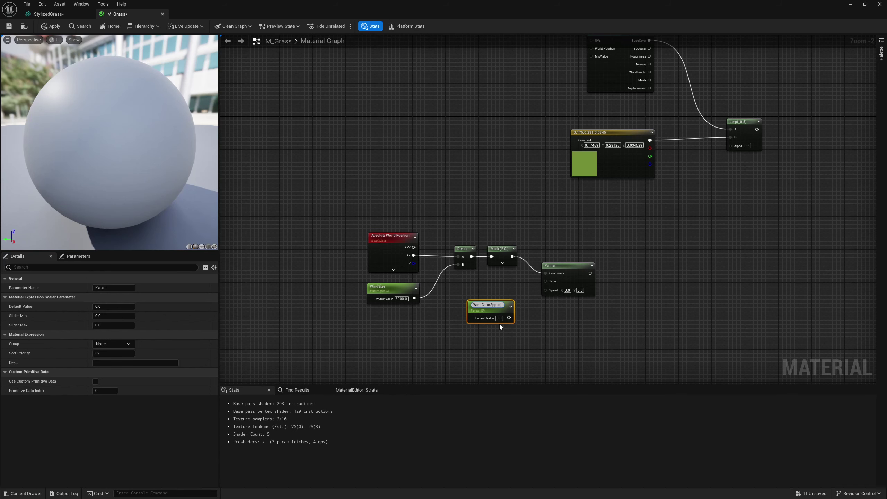
pyautogui.press('Return')
pyautogui.click(383, 328)
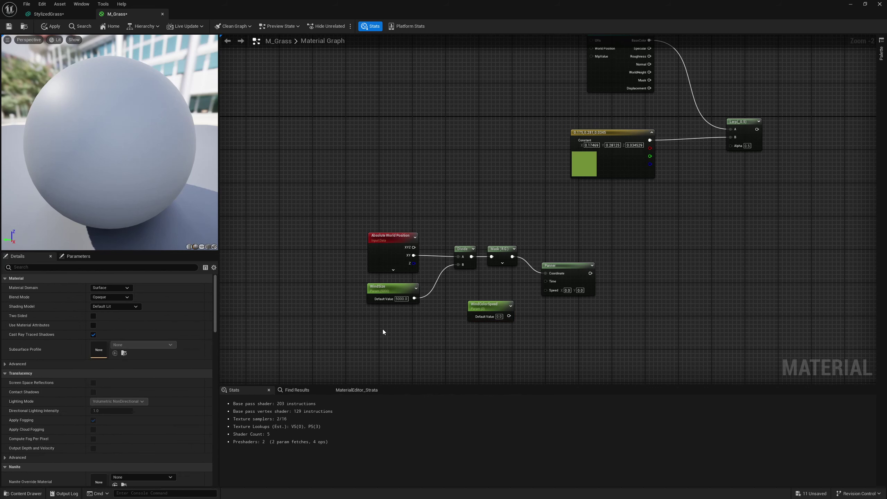
# Rename the WindSize parameter to WindColorSize.
pyautogui.click(386, 291)
pyautogui.moveTo(128, 288); pyautogui.dragTo(73, 289)
pyautogui.write('Win')
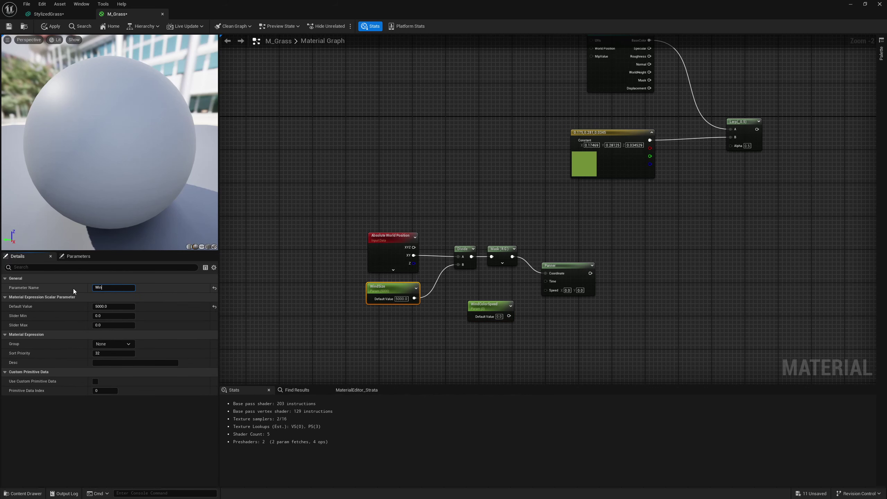
pyautogui.write('dColorSize')
pyautogui.press('Return')
# Connect WindColorSpeed to the Panner's Speed input and set its default value to 0.005.
pyautogui.moveTo(509, 316); pyautogui.dragTo(546, 291)
pyautogui.click(547, 327)
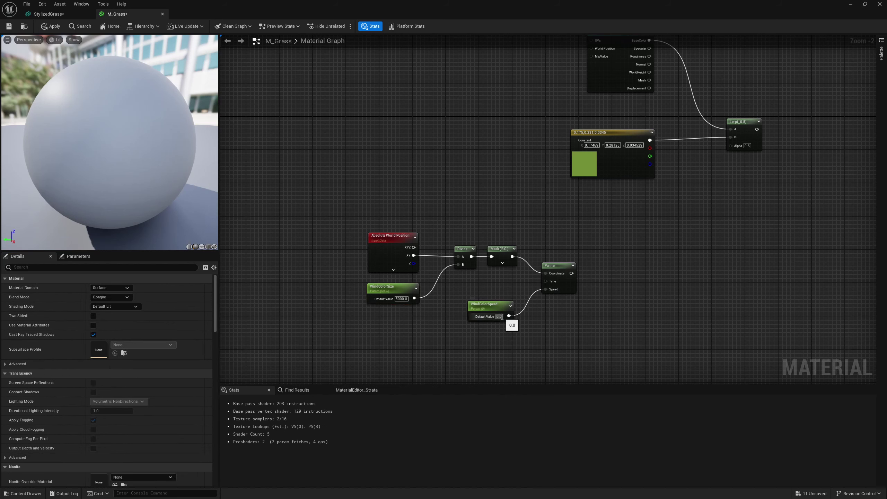
pyautogui.click(501, 317)
pyautogui.write('0.005')
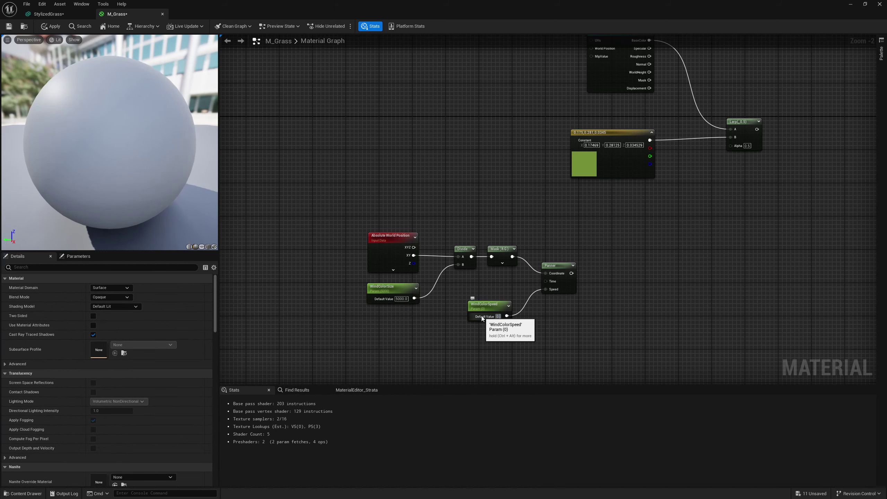
pyautogui.press('Return')
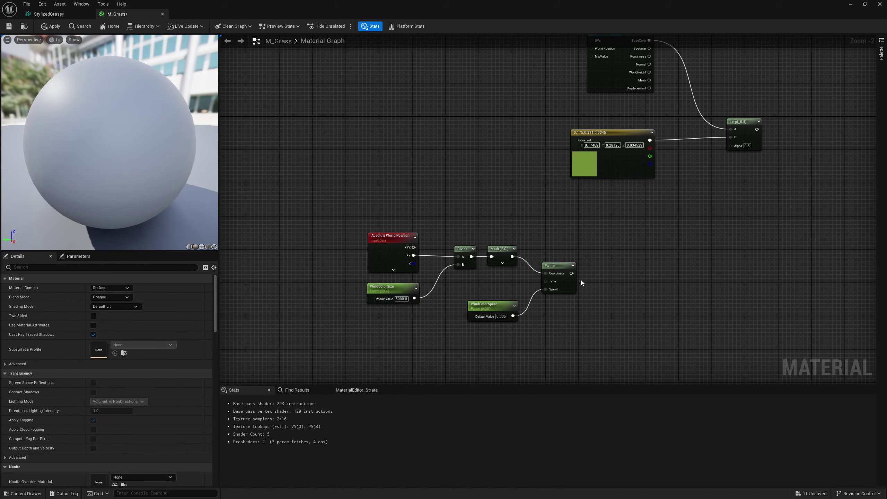
# Set WindColorSpeed's default to 0.15 and add a TextureSample node with the Panner's output in UVs, placed close beside the aligned Panner.
pyautogui.moveTo(562, 268); pyautogui.dragTo(563, 251)
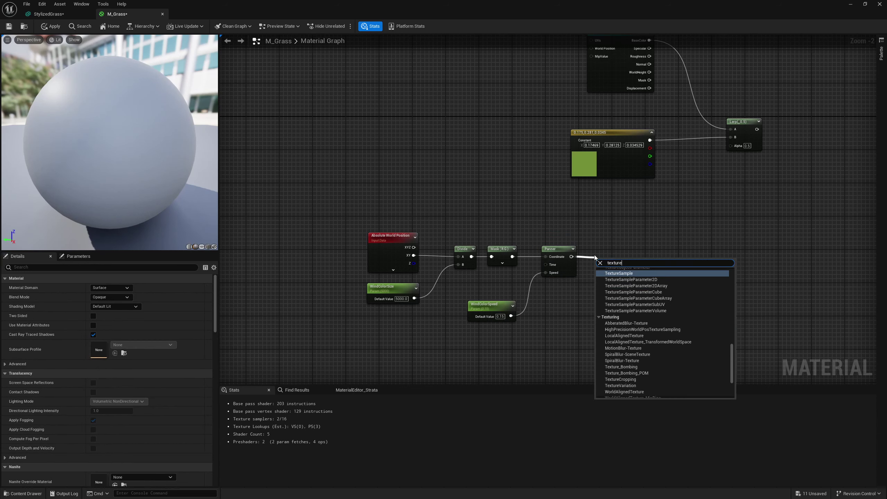
pyautogui.press('Return')
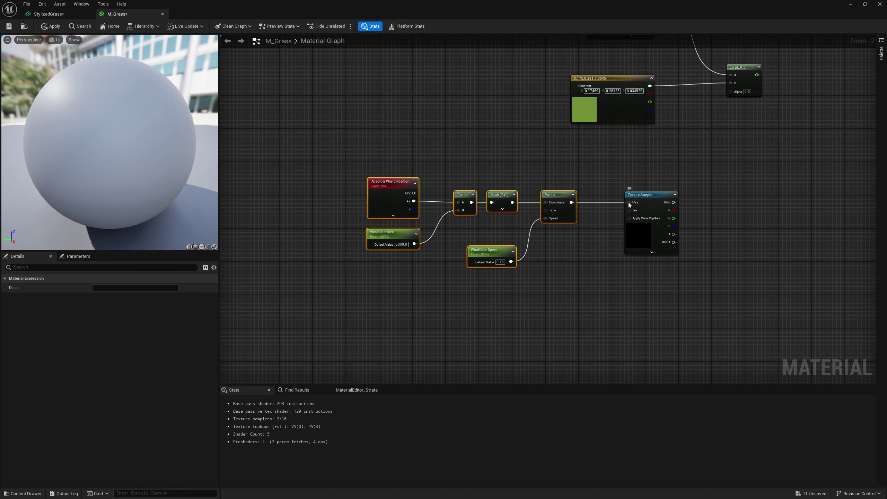
pyautogui.moveTo(646, 201); pyautogui.dragTo(610, 201)
pyautogui.moveTo(651, 170); pyautogui.dragTo(653, 176)
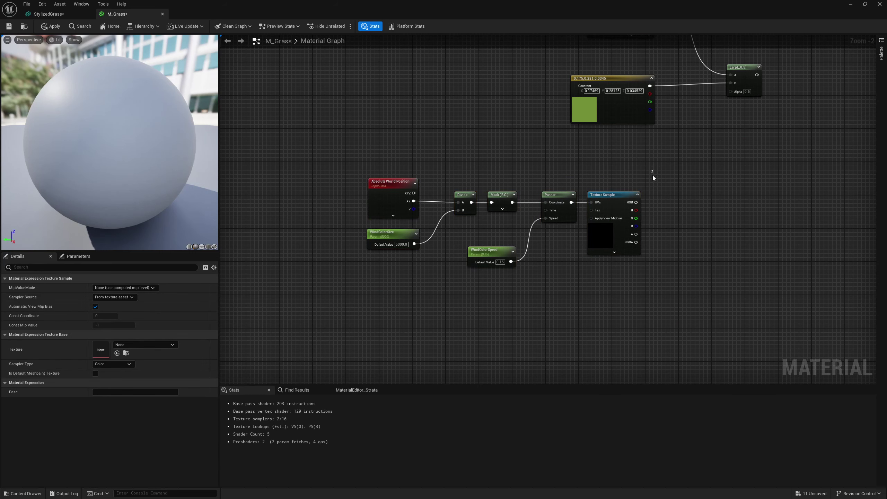
# Assign the T_WindNoise texture to the Texture Sample node.
pyautogui.click(618, 229)
pyautogui.click(133, 343)
pyautogui.write('win')
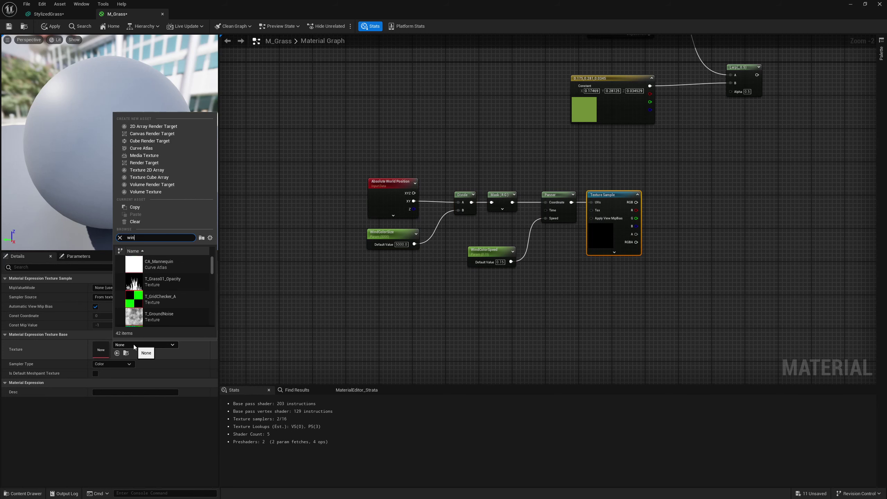
pyautogui.write('d')
pyautogui.click(151, 272)
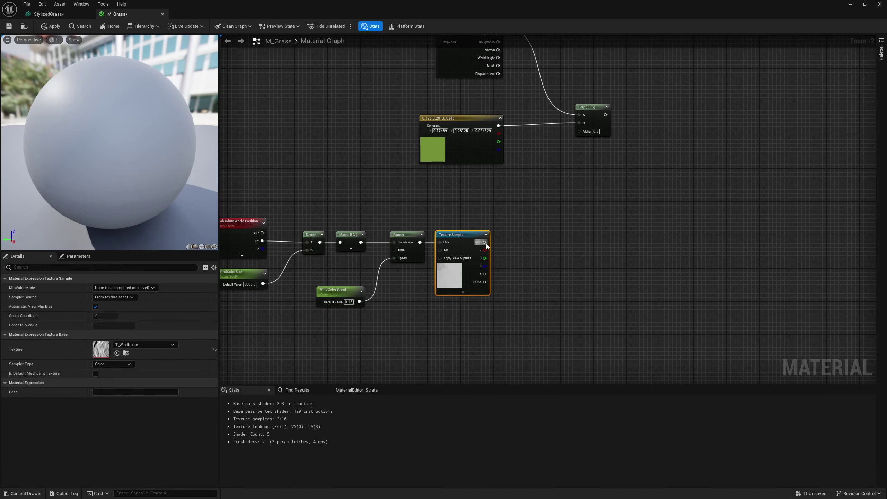
# Add a Multiply node with the Texture Sample's RGB in A and move it farther to the right.
pyautogui.moveTo(485, 242); pyautogui.dragTo(539, 246)
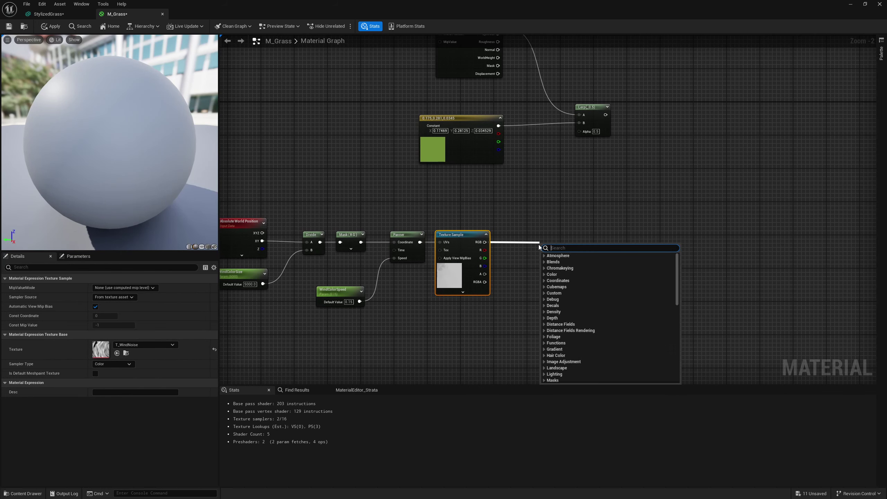
pyautogui.write('mult')
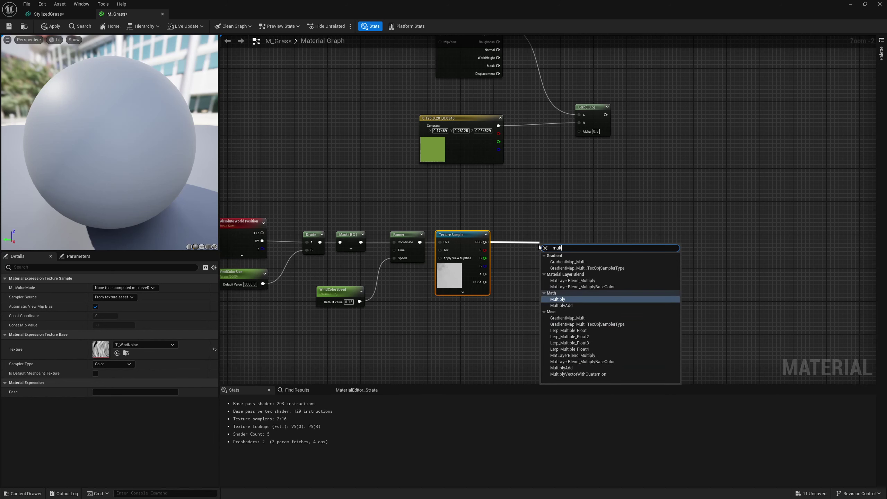
pyautogui.press('Return')
pyautogui.moveTo(552, 236); pyautogui.dragTo(585, 237)
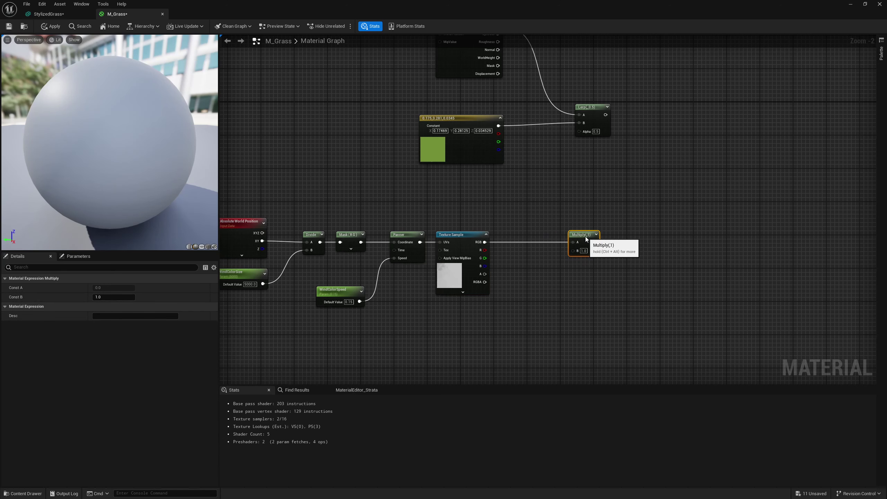
# Add a scalar parameter named WindColorAmount, connect it to the Multiply node's B input, and place it just left of that node.
pyautogui.click(531, 265)
pyautogui.press('s')
pyautogui.click(530, 265)
pyautogui.write('ss')
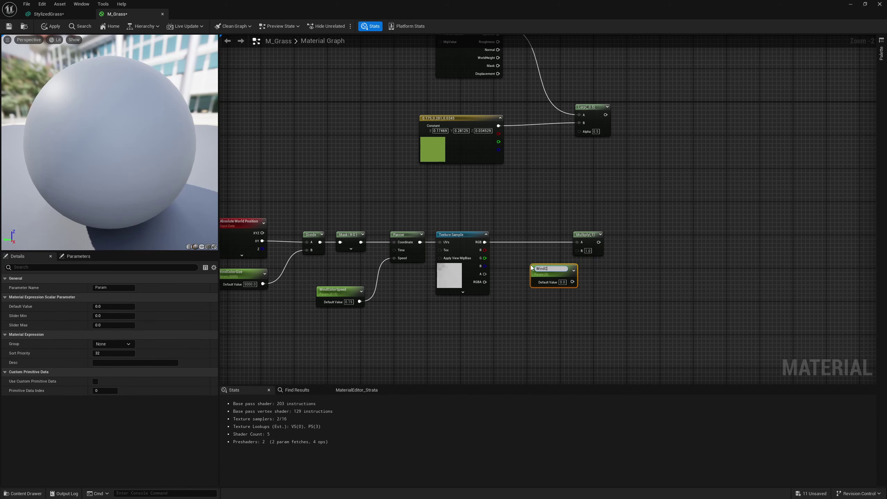
pyautogui.write('WindColorAmount')
pyautogui.press('Return')
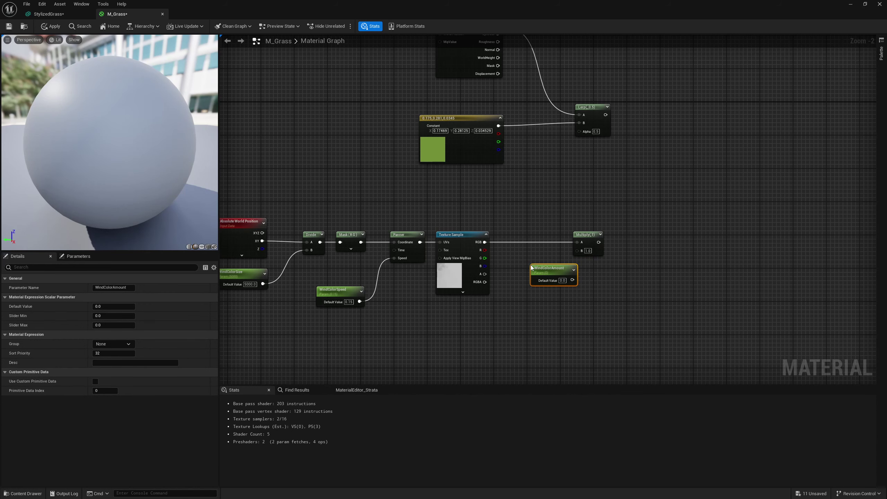
pyautogui.moveTo(573, 281); pyautogui.dragTo(577, 250)
pyautogui.moveTo(546, 272); pyautogui.dragTo(521, 267)
pyautogui.click(621, 254)
# Connect the Multiply output to the Lerp node's Alpha input and move the green constant up closer to RVT Color.
pyautogui.moveTo(621, 254); pyautogui.dragTo(576, 296, button='right')
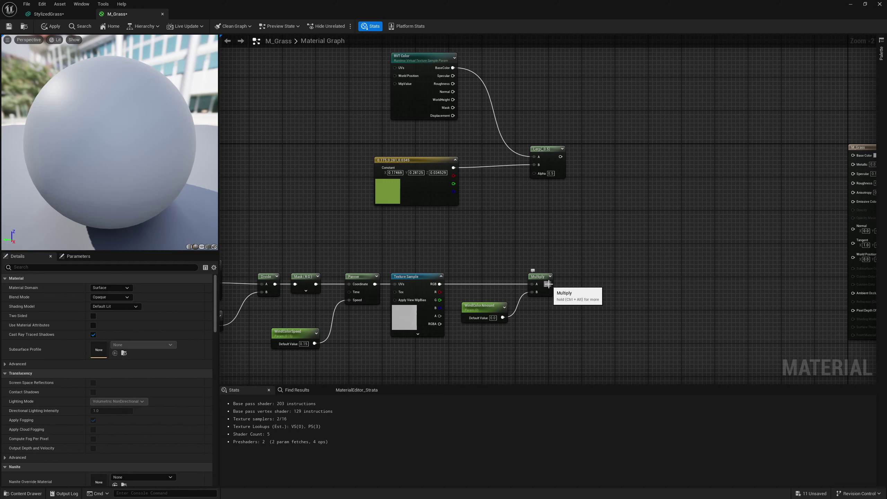
pyautogui.moveTo(548, 284); pyautogui.dragTo(540, 173)
pyautogui.moveTo(584, 197); pyautogui.dragTo(532, 167, button='right')
pyautogui.moveTo(379, 157); pyautogui.dragTo(384, 136)
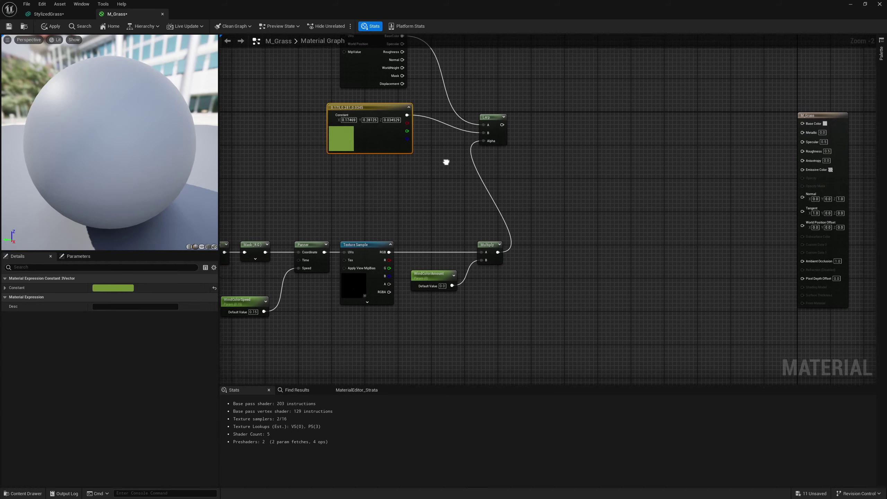
# Move the Lerp node farther right and connect its output to the M_Grass Base Color input.
pyautogui.moveTo(446, 162); pyautogui.dragTo(446, 213, button='right')
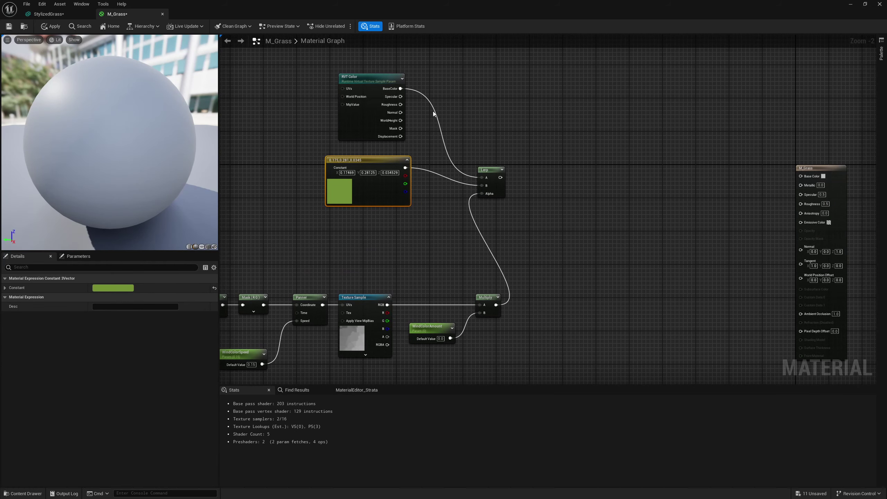
pyautogui.moveTo(494, 169); pyautogui.dragTo(538, 151)
pyautogui.moveTo(393, 219); pyautogui.dragTo(485, 191, button='right')
pyautogui.click(566, 226)
pyautogui.moveTo(530, 210); pyautogui.dragTo(448, 237, button='right')
pyautogui.moveTo(701, 288); pyautogui.dragTo(657, 254, button='right')
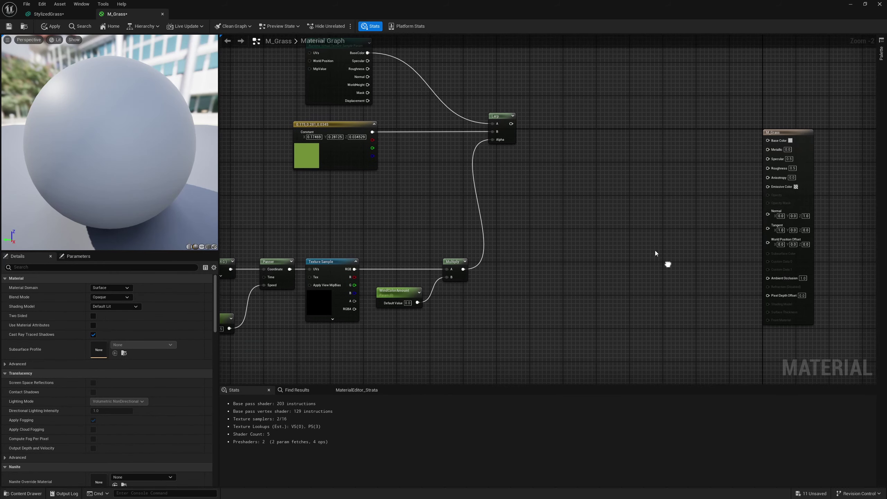
pyautogui.moveTo(511, 124); pyautogui.dragTo(794, 118)
pyautogui.moveTo(507, 101); pyautogui.dragTo(546, 128, button='right')
# Assign the RVT_Color runtime virtual texture to the RVT Color node.
pyautogui.click(353, 126)
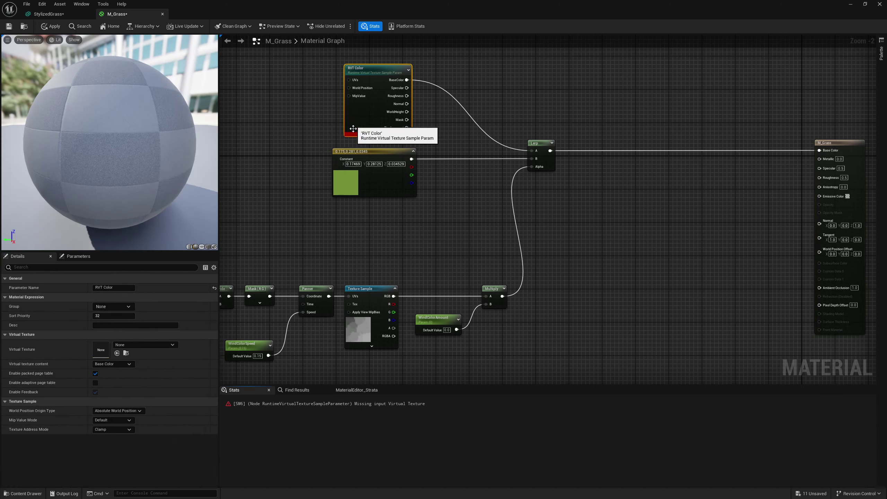
pyautogui.click(126, 345)
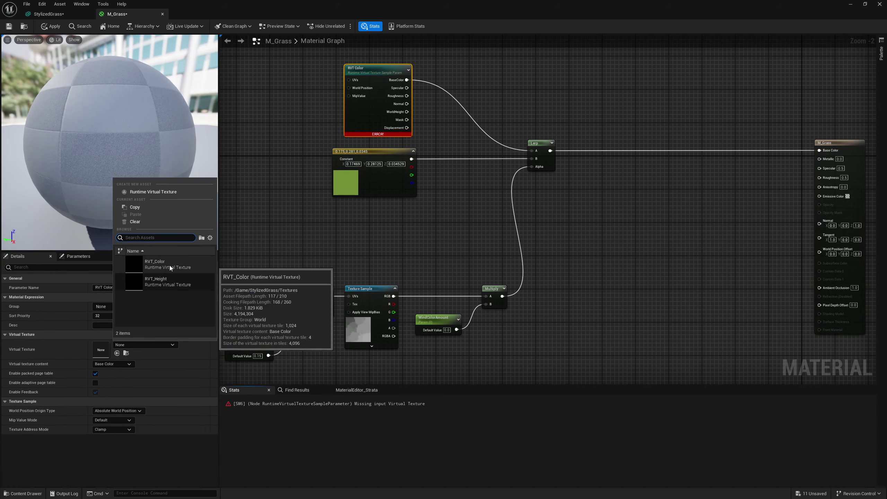
pyautogui.click(154, 264)
pyautogui.moveTo(665, 270); pyautogui.dragTo(642, 242, button='right')
pyautogui.scroll(-1, 692, 244)
pyautogui.scroll(-1, 702, 255)
pyautogui.rightClick(712, 263)
pyautogui.scroll(1, 707, 198)
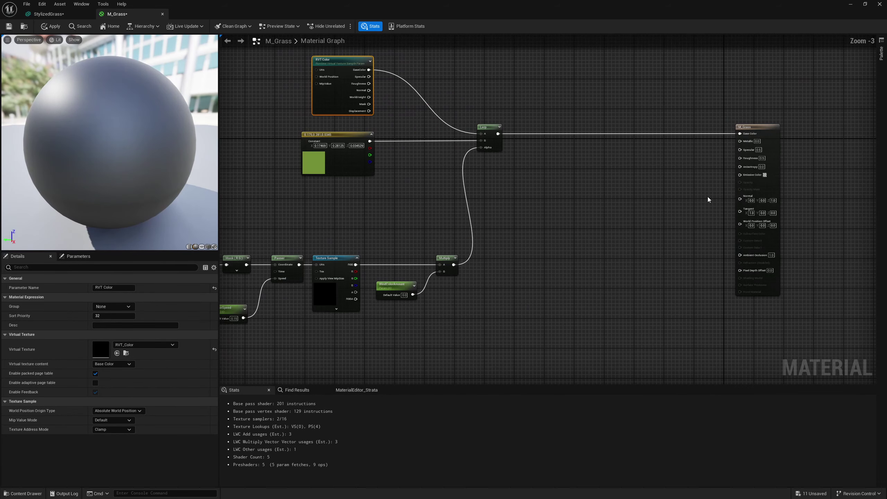
# Set the material to Masked blend mode and Two Sided Foliage shading, with Two Sided enabled and Cast Ray Traced Shadows disabled.
pyautogui.click(741, 181)
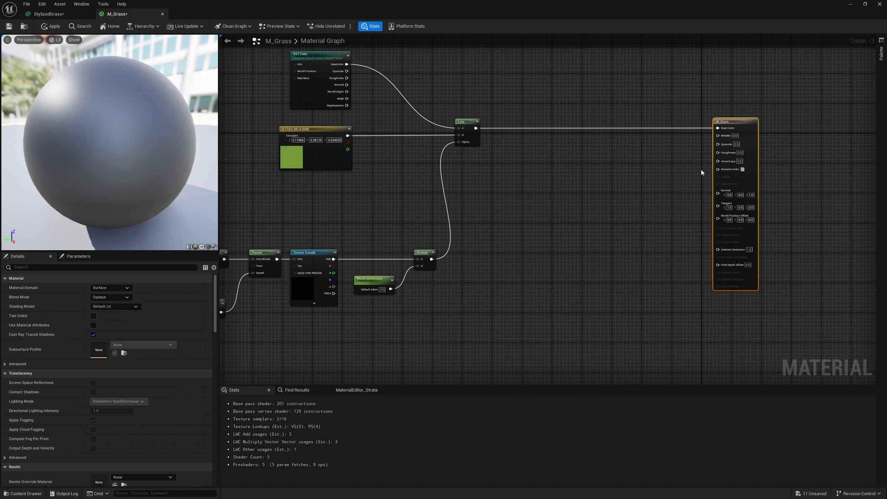
pyautogui.click(113, 299)
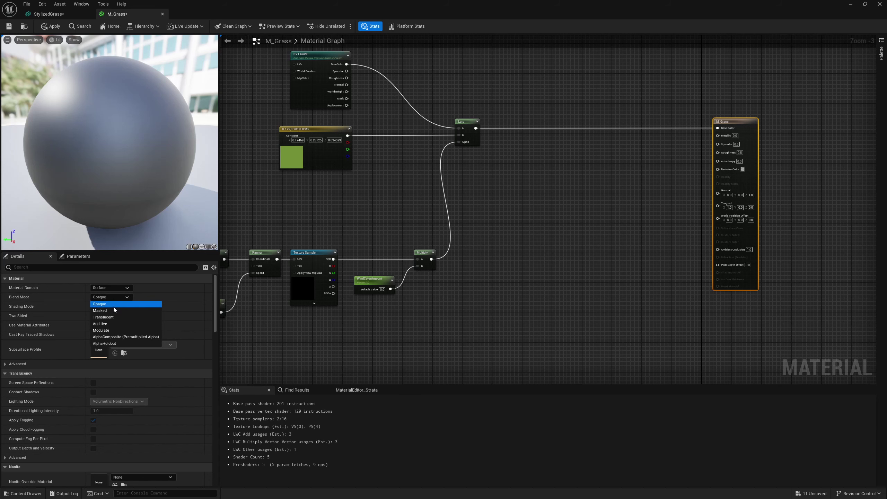
pyautogui.click(111, 311)
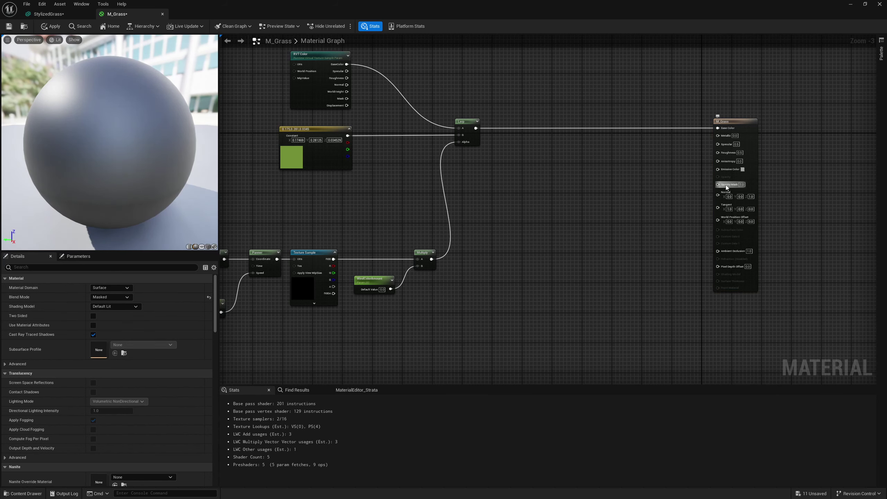
pyautogui.click(105, 306)
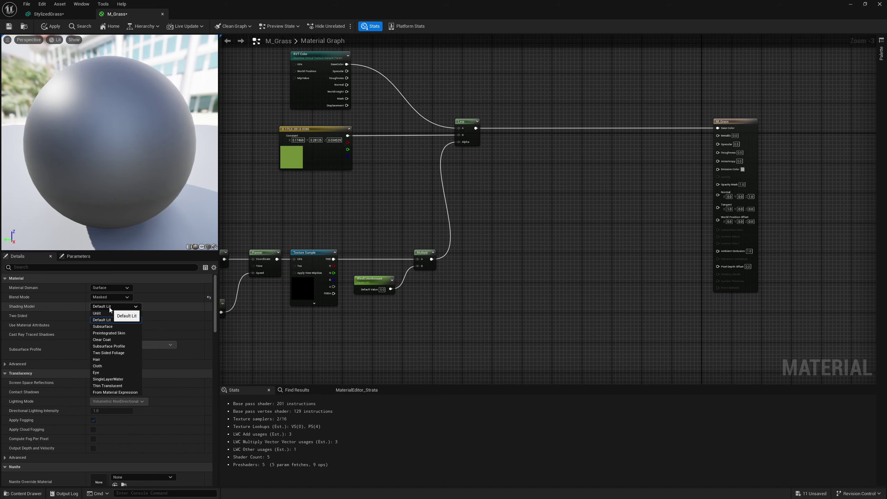
pyautogui.click(117, 353)
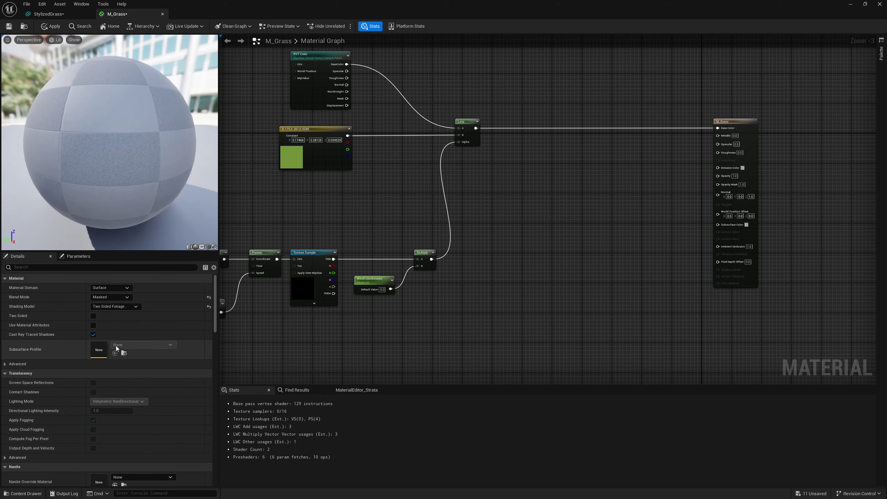
pyautogui.click(93, 316)
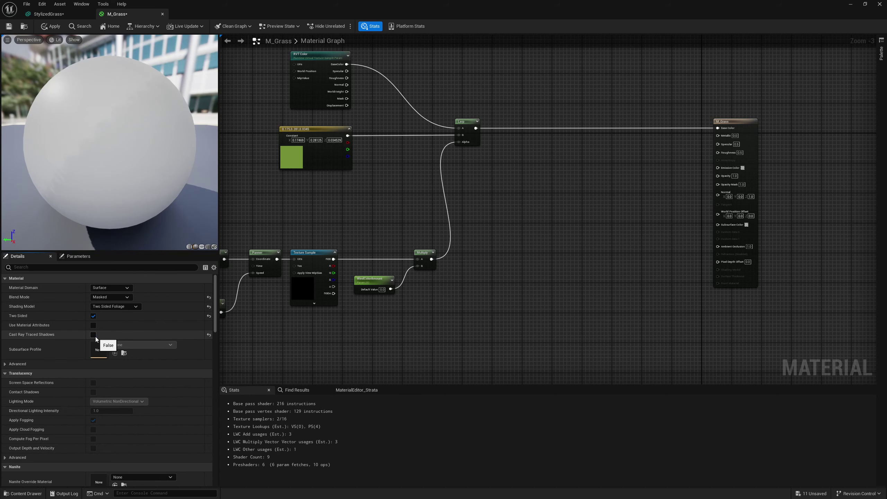
# Add a Texture Sample node between the Lerp and M_Grass nodes and assign it T_Grass01_Opacity.
pyautogui.rightClick(543, 191)
pyautogui.write('texture')
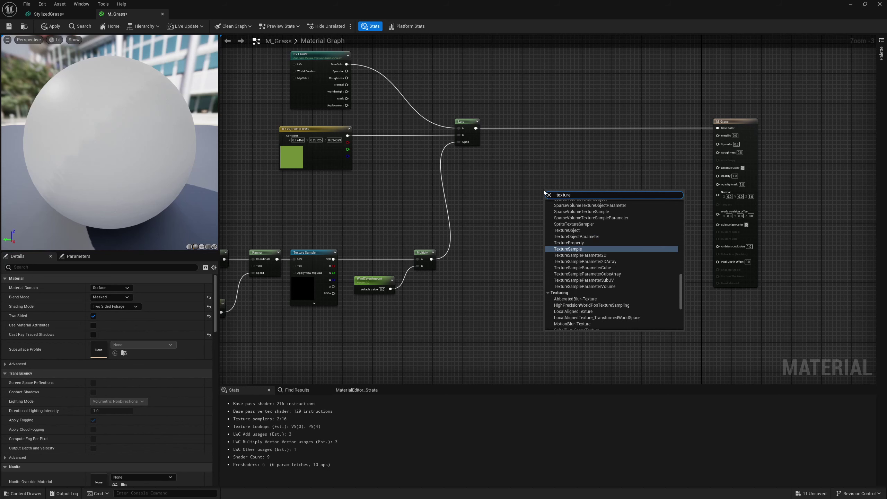
pyautogui.press('Return')
pyautogui.click(145, 345)
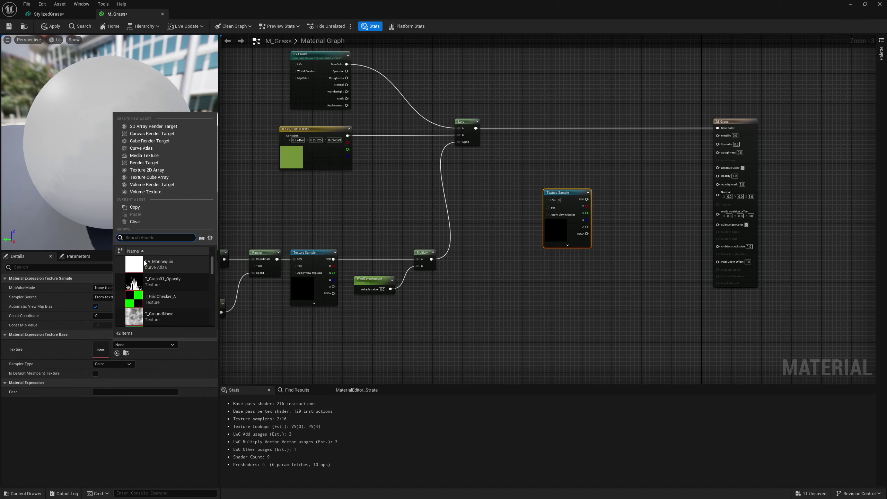
pyautogui.click(155, 280)
pyautogui.scroll(2, 572, 210)
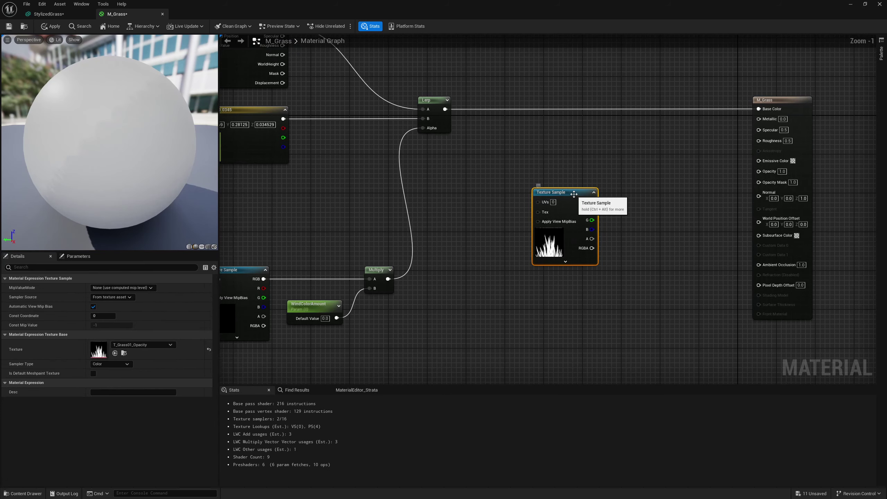
# Convert the grass opacity Texture Sample to a parameter named Opacity Texture.
pyautogui.rightClick(576, 198)
pyautogui.click(593, 232)
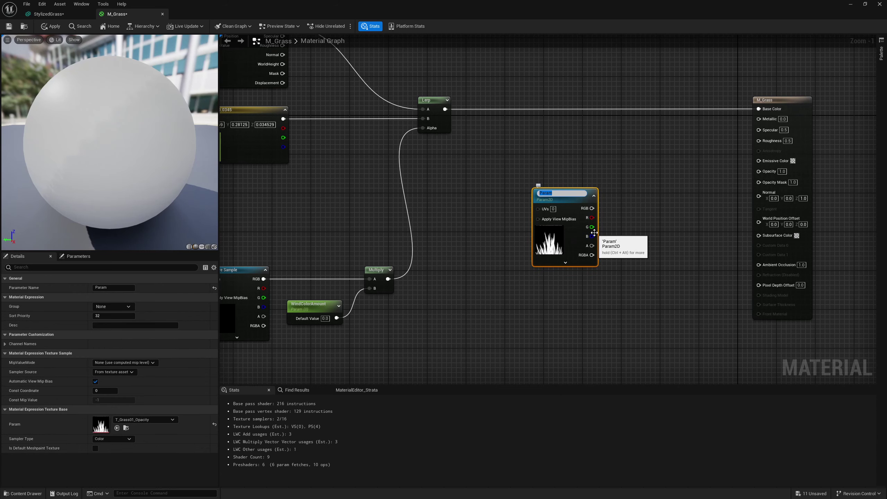
pyautogui.write('Opacity Texture')
pyautogui.press('Return')
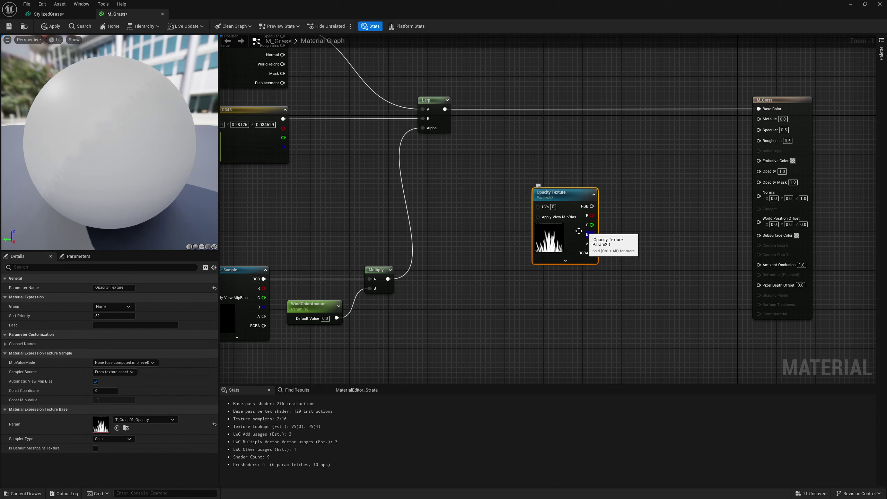
# Connect Opacity Texture's RGB to the M_Grass Opacity Mask and set the material's shading model to Default Lit.
pyautogui.click(617, 240)
pyautogui.click(617, 183)
pyautogui.moveTo(575, 195)
pyautogui.mouseDown()
pyautogui.moveTo(571, 185)
pyautogui.moveTo(763, 182)
pyautogui.mouseUp()
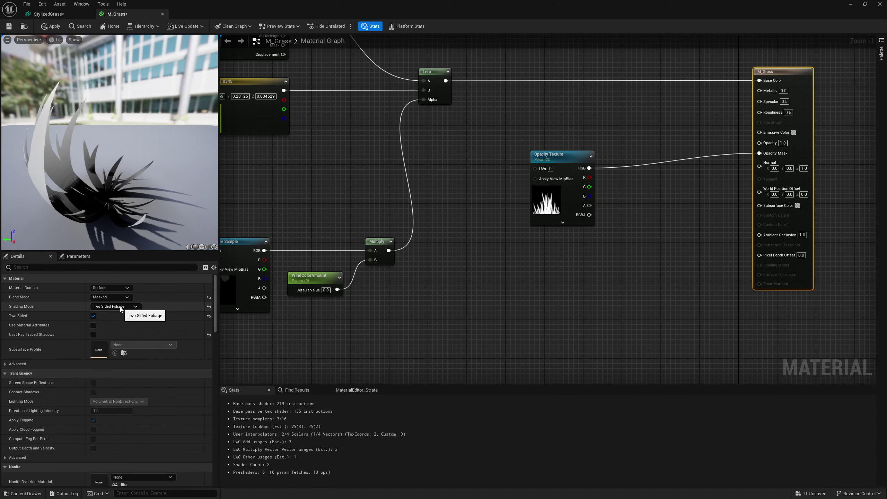
pyautogui.click(115, 306)
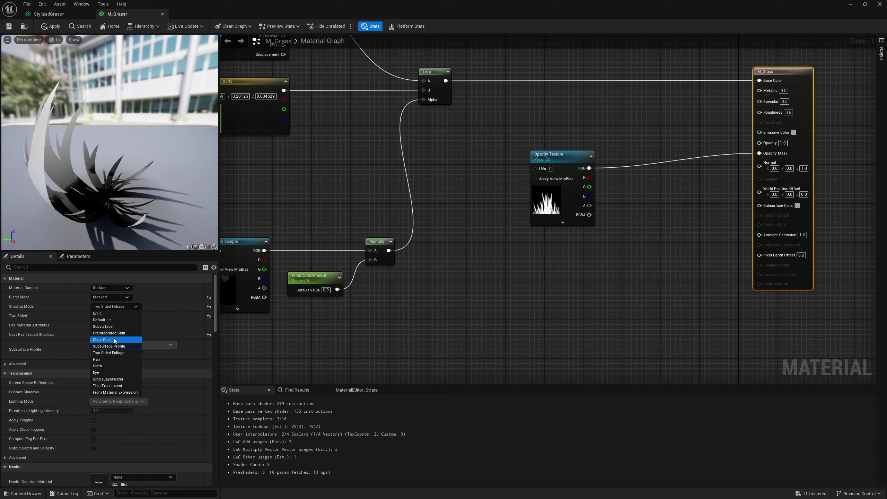
pyautogui.click(102, 319)
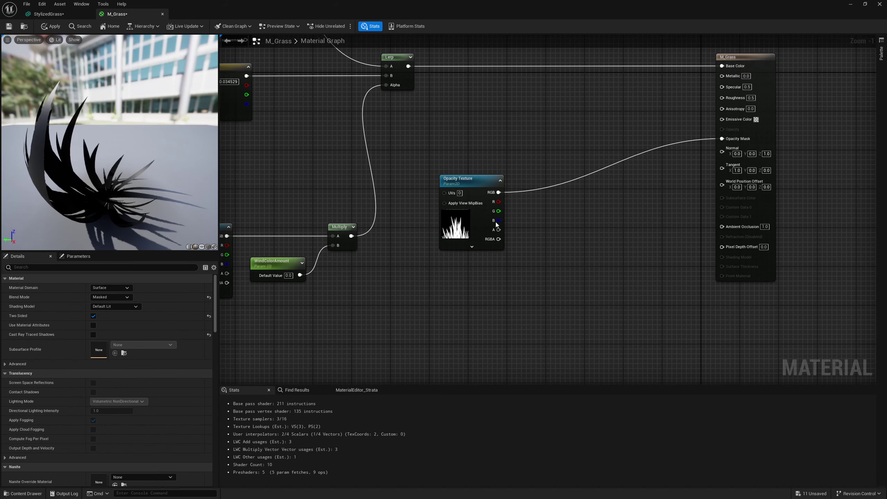
# Add a static switch parameter named Opacity? with Opacity Texture's RGB in True, and connect its output to Opacity Mask.
pyautogui.moveTo(498, 192); pyautogui.dragTo(581, 178)
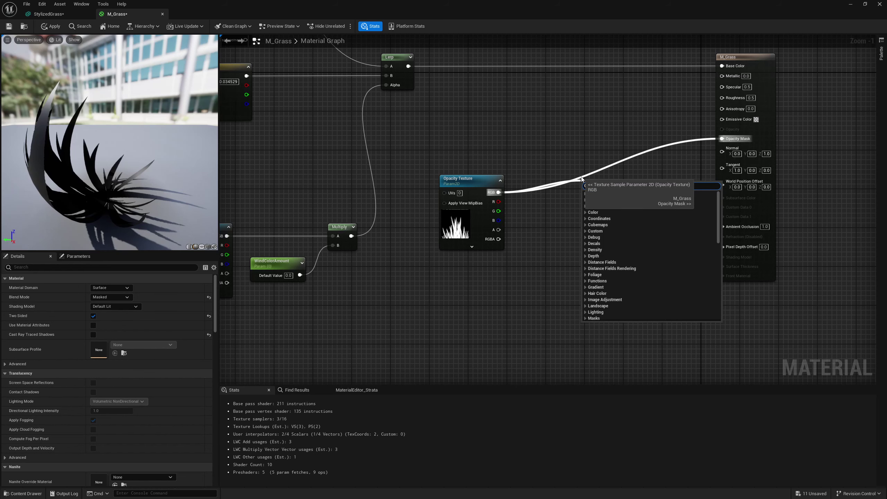
pyautogui.write('static')
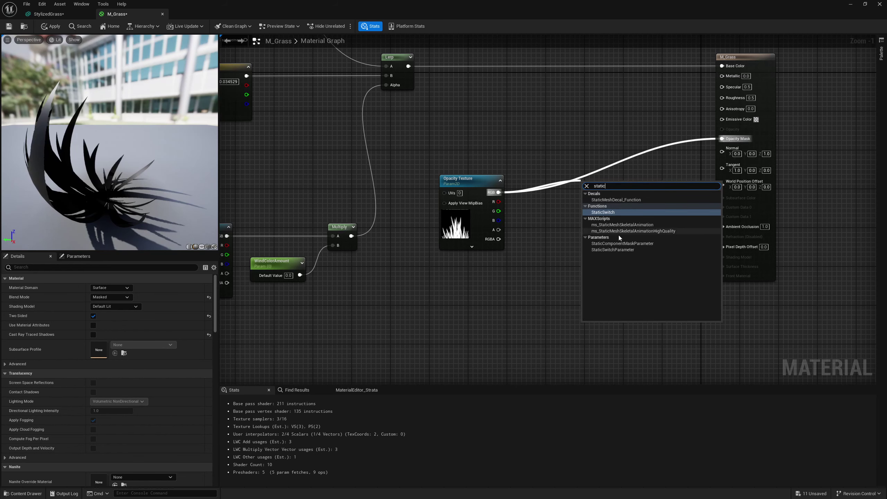
pyautogui.click(609, 250)
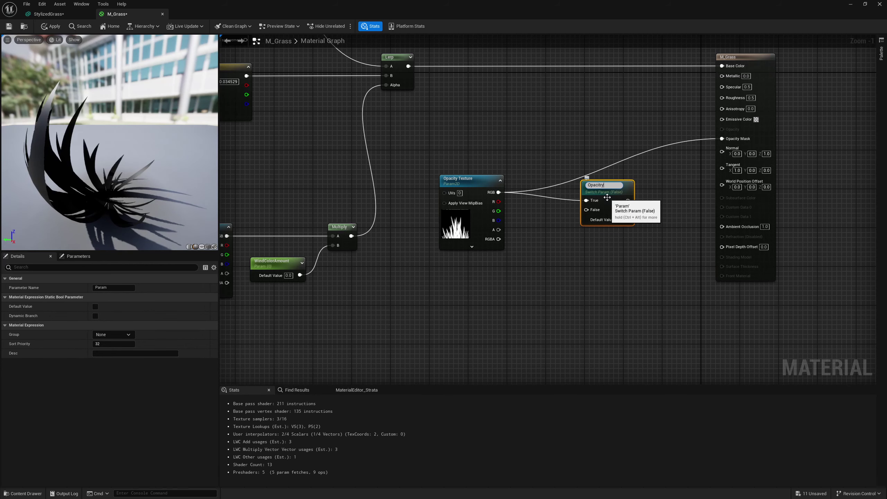
pyautogui.press('Return')
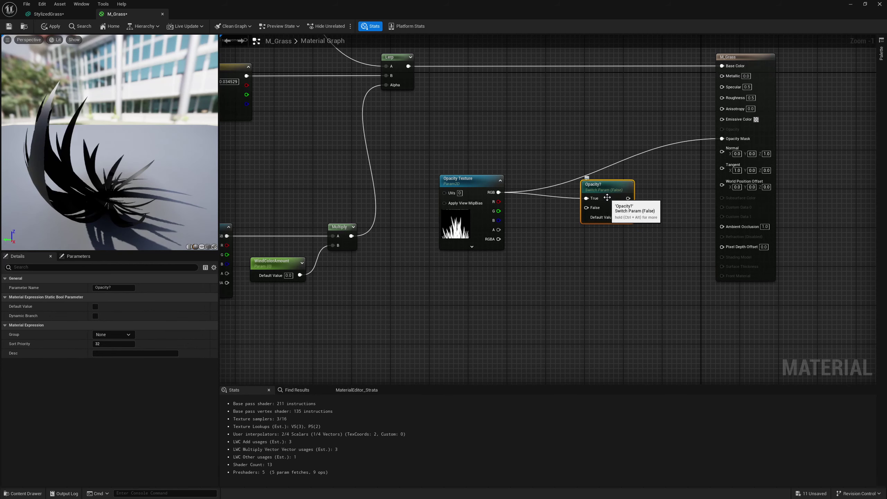
pyautogui.moveTo(631, 199); pyautogui.dragTo(732, 143)
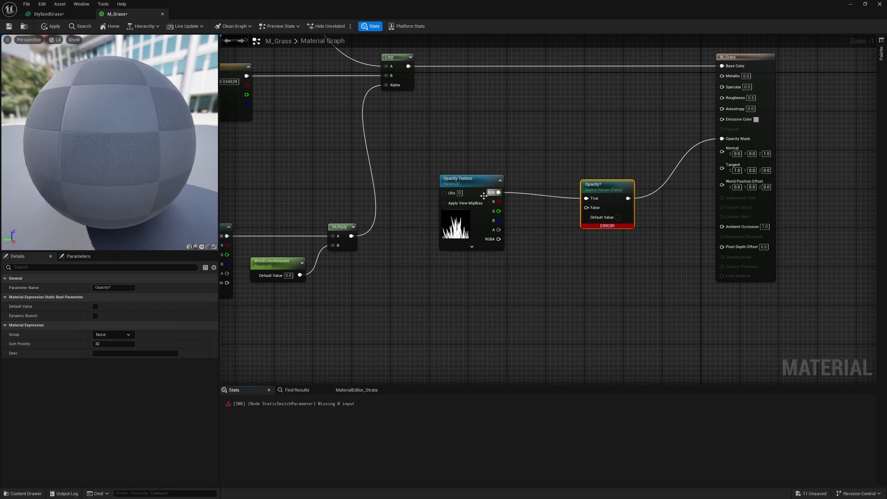
# Add a constant with value 1, connect it to the Opacity? switch's False input, and place it just below Opacity Texture.
pyautogui.click(521, 297)
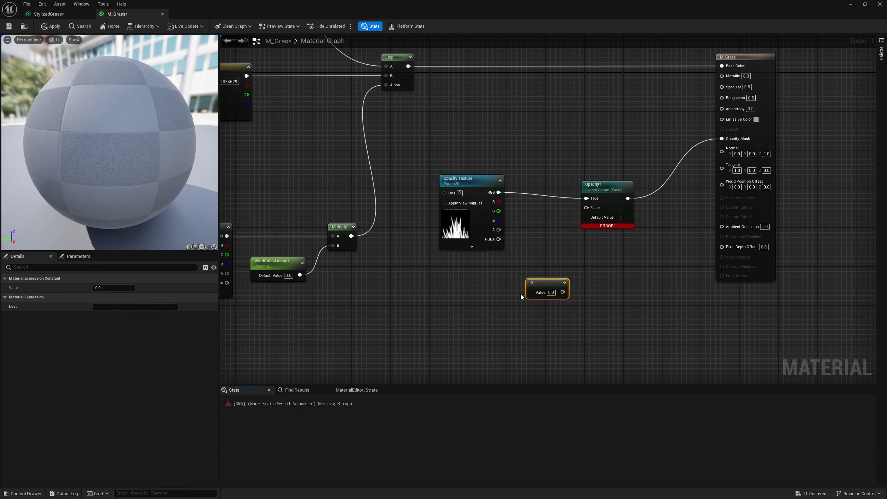
pyautogui.click(550, 292)
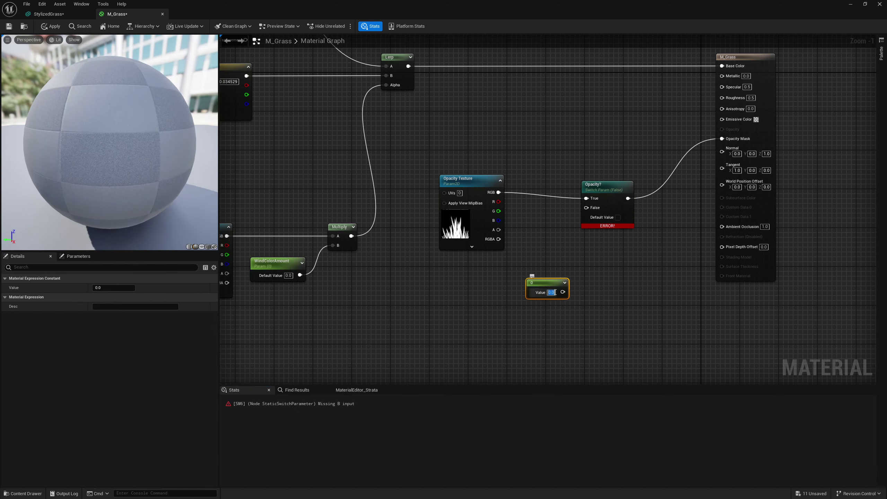
pyautogui.write('1')
pyautogui.press('Return')
pyautogui.moveTo(552, 284); pyautogui.dragTo(587, 207)
pyautogui.click(527, 265)
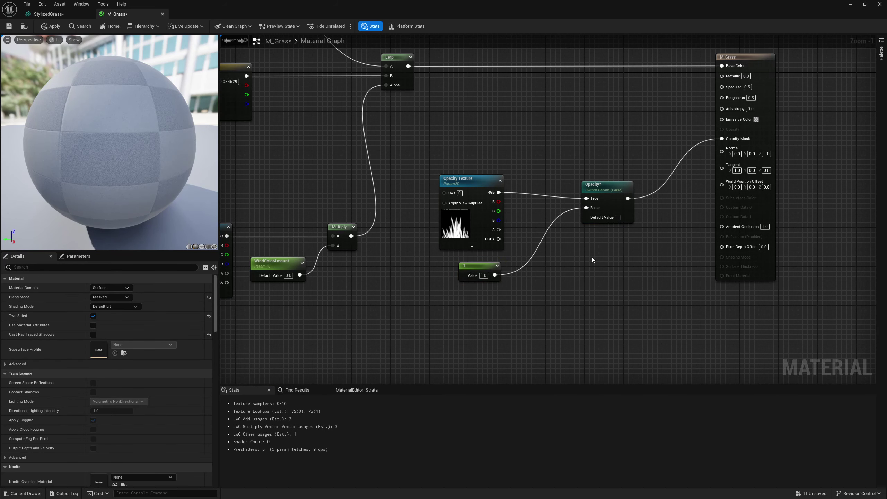
pyautogui.moveTo(484, 272); pyautogui.dragTo(490, 267)
pyautogui.click(521, 284)
pyautogui.click(489, 263)
pyautogui.click(474, 232)
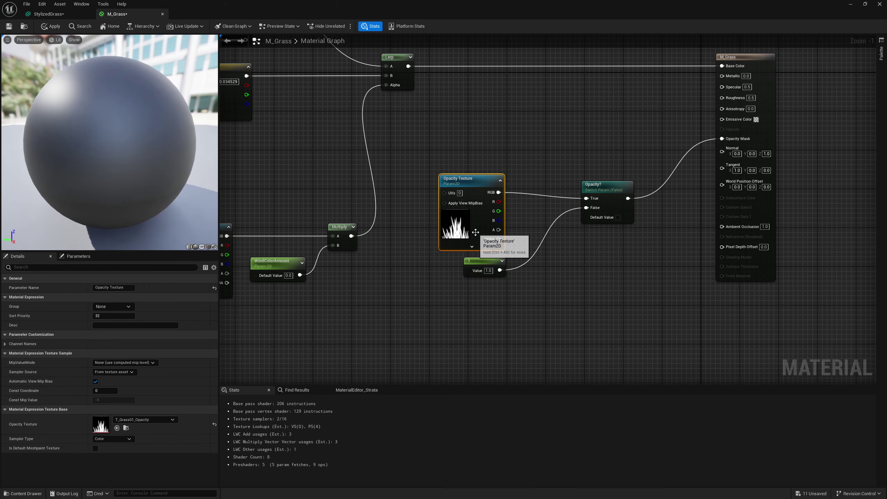
# Enable the Opacity? switch's default value and turn the material preview to inspect the masked grass.
pyautogui.click(617, 217)
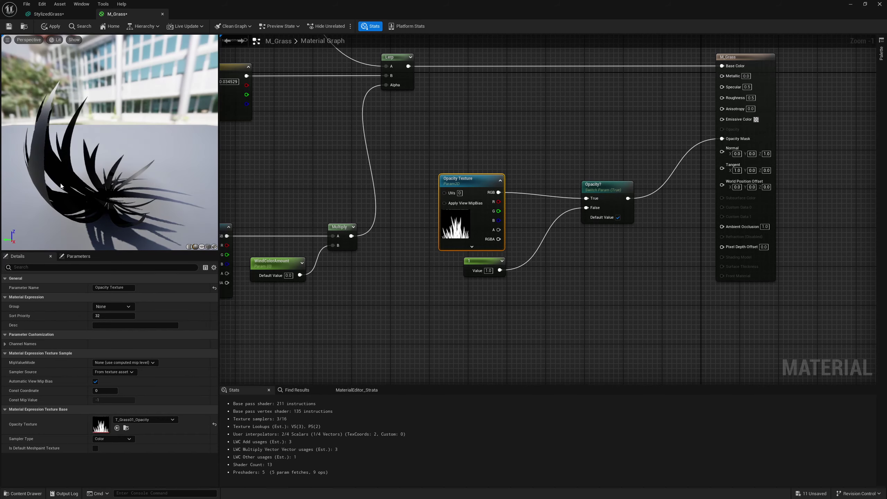
pyautogui.moveTo(60, 184); pyautogui.dragTo(75, 183)
pyautogui.scroll(-5, 70, 182)
pyautogui.scroll(6, 70, 181)
pyautogui.scroll(-1, 614, 258)
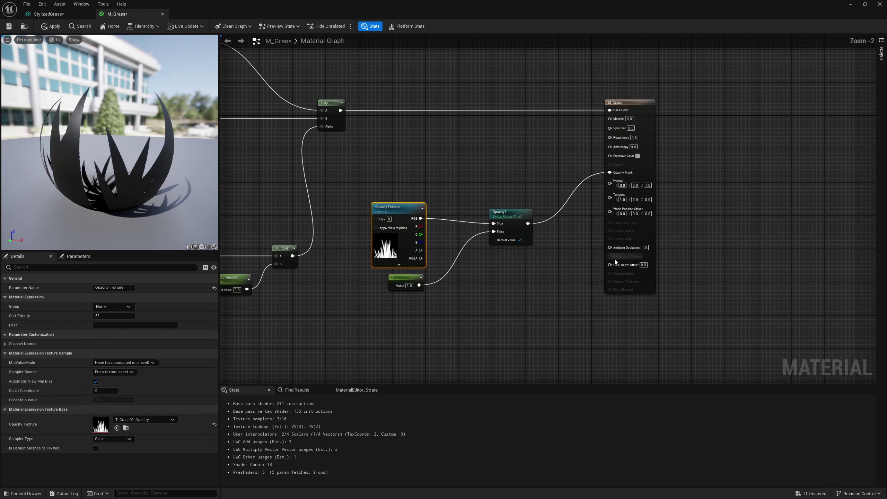
# Add a SimpleGrassWind function node below the constant 1 node.
pyautogui.scroll(1, 614, 259)
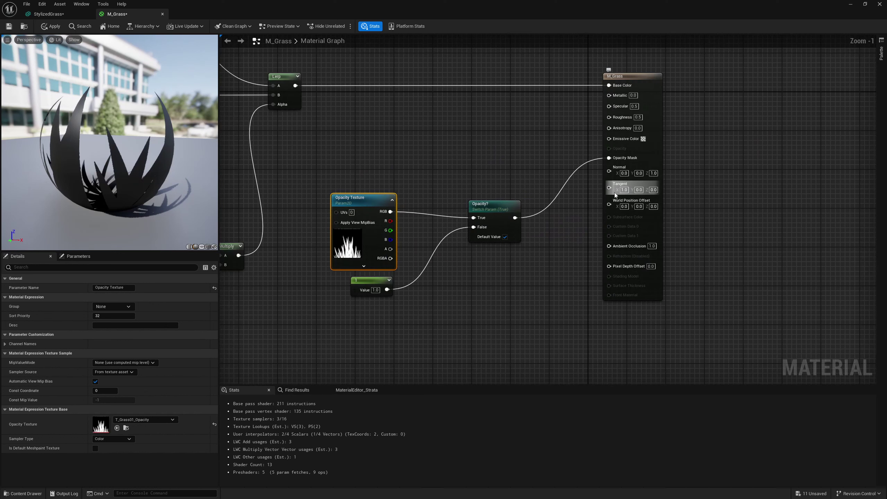
pyautogui.moveTo(540, 262); pyautogui.dragTo(661, 229, button='right')
pyautogui.rightClick(509, 310)
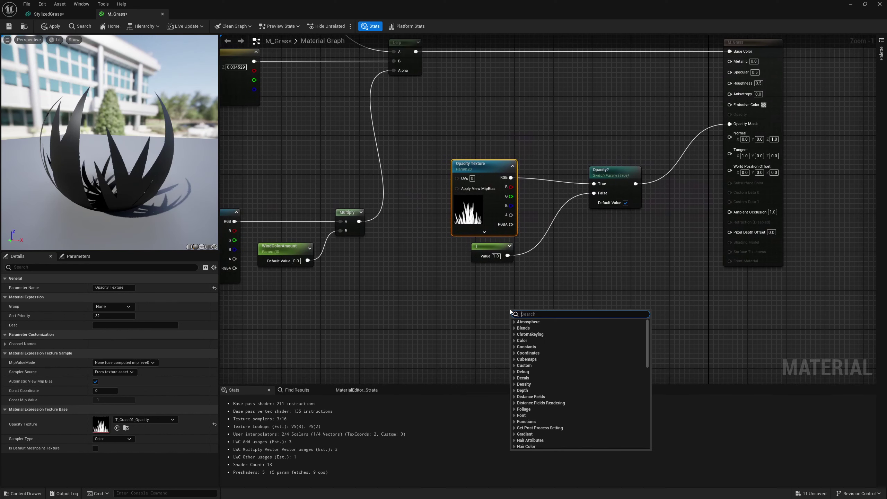
pyautogui.write('simple')
pyautogui.press('Return')
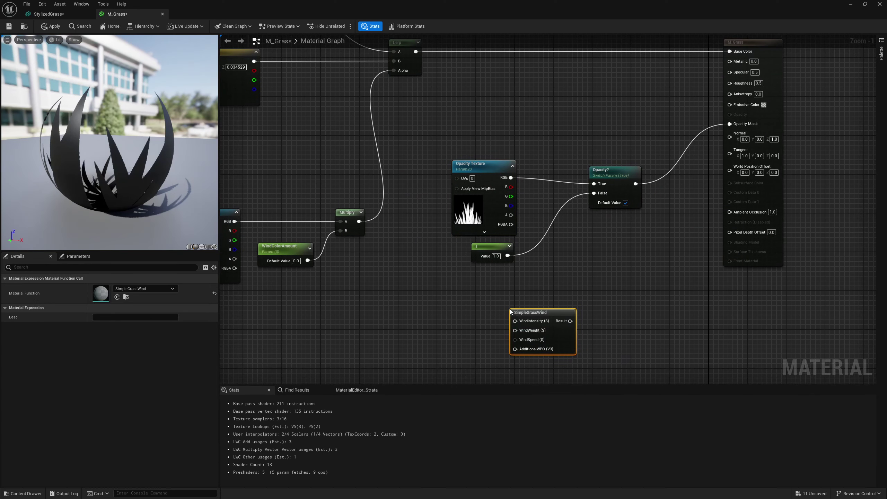
pyautogui.moveTo(473, 264); pyautogui.dragTo(509, 230, button='right')
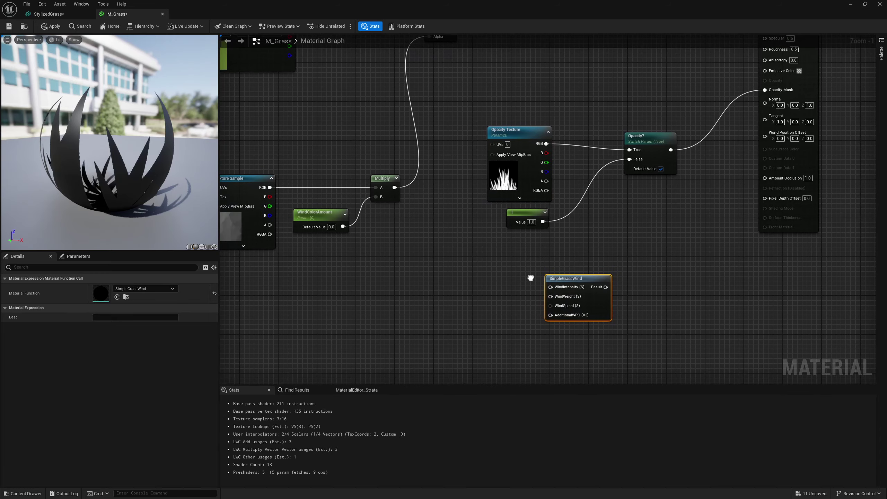
# Add a TextureCoordinate node and feed it into a ComponentMask that passes only the G channel.
pyautogui.rightClick(441, 326)
pyautogui.write('tex')
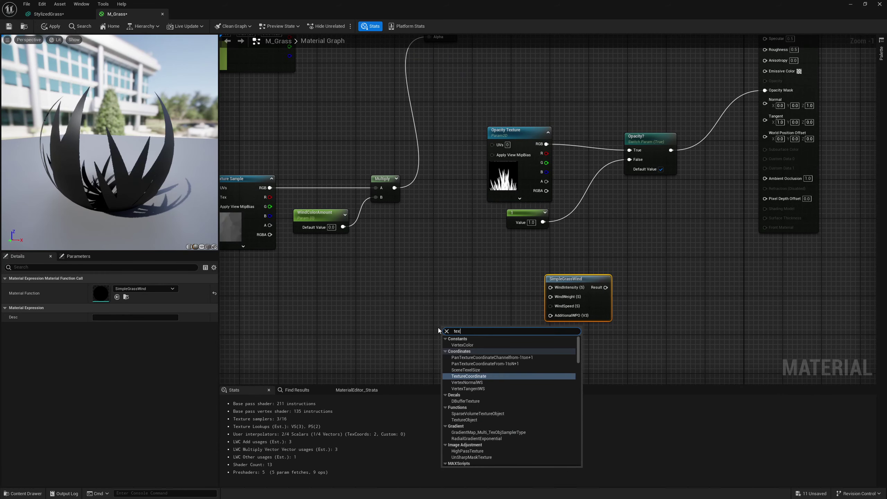
pyautogui.press('Return')
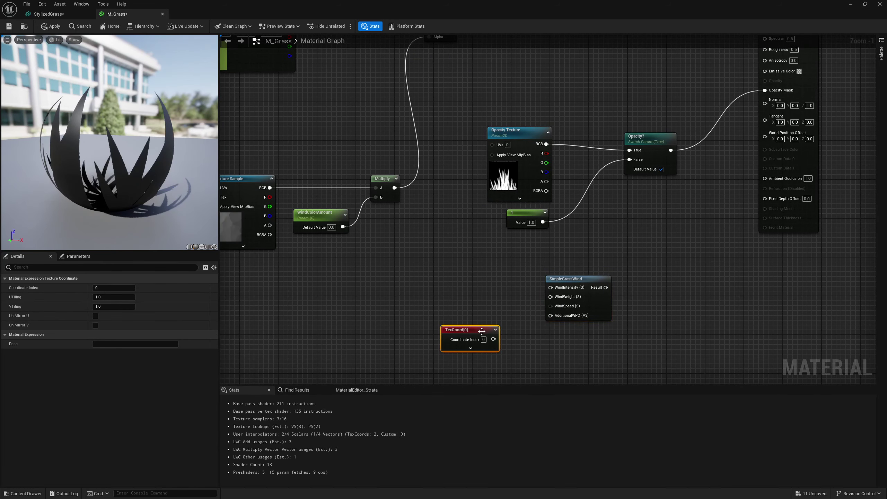
pyautogui.moveTo(481, 333); pyautogui.dragTo(435, 317)
pyautogui.write('mask')
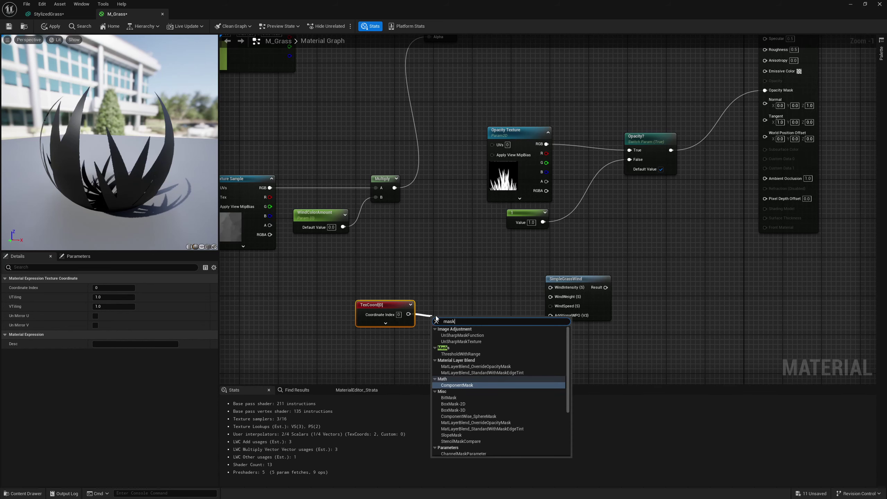
pyautogui.press('Return')
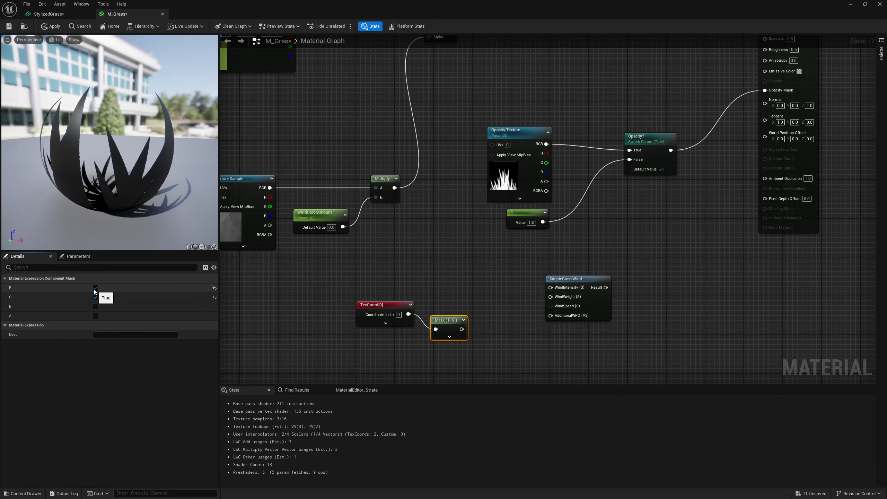
pyautogui.click(95, 289)
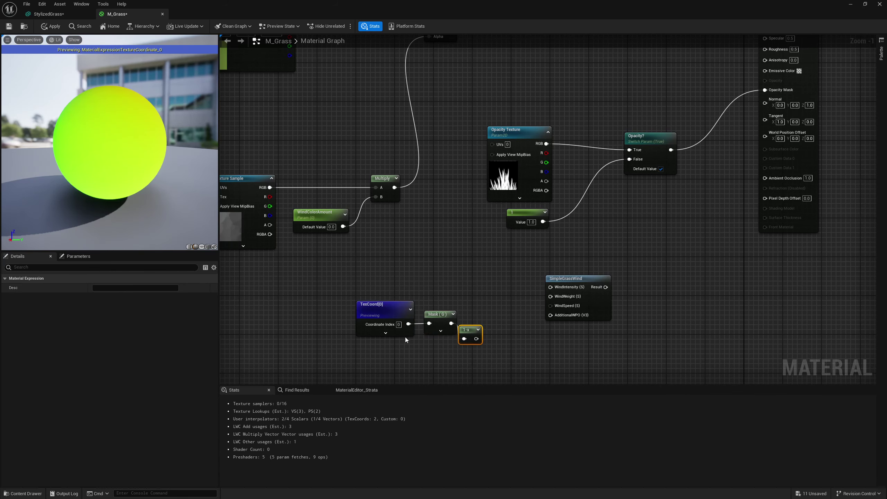
# Place the OneMinus node beside the G mask and connect its output to SimpleGrassWind's WindWeight input.
pyautogui.moveTo(469, 332); pyautogui.dragTo(478, 322)
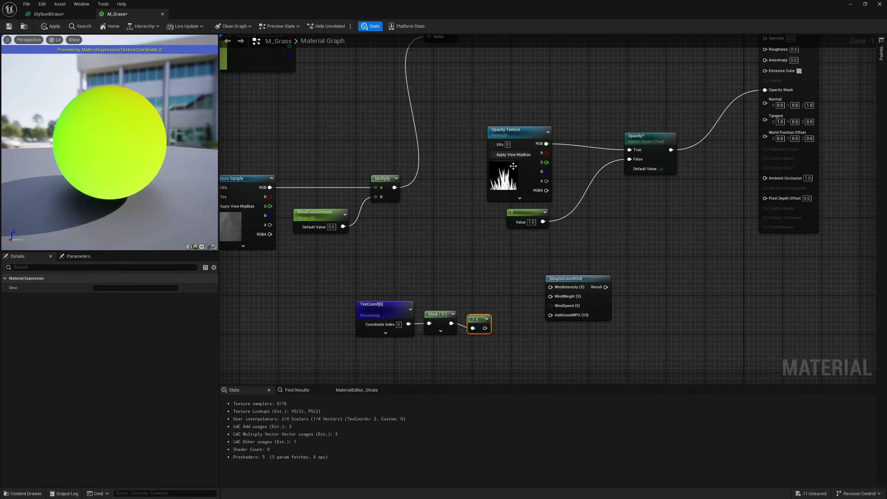
pyautogui.click(504, 191)
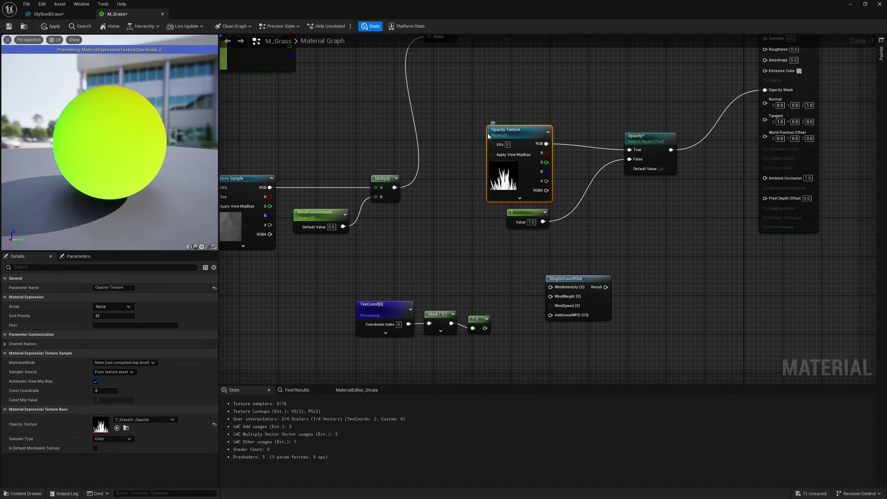
pyautogui.moveTo(486, 328); pyautogui.dragTo(550, 297)
# Add scalar parameters named ss above and s below the TexCoord chain feeding SimpleGrassWind.
pyautogui.click(449, 271)
pyautogui.press('s')
pyautogui.click(446, 267)
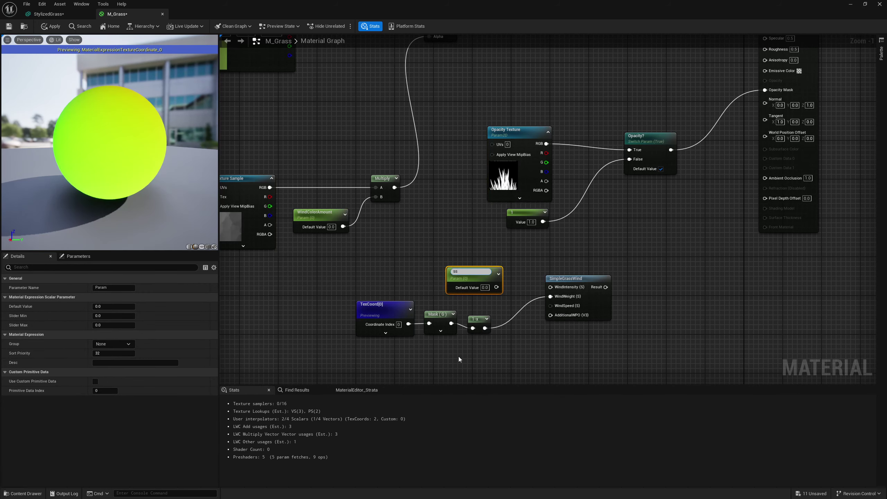
pyautogui.write('ss')
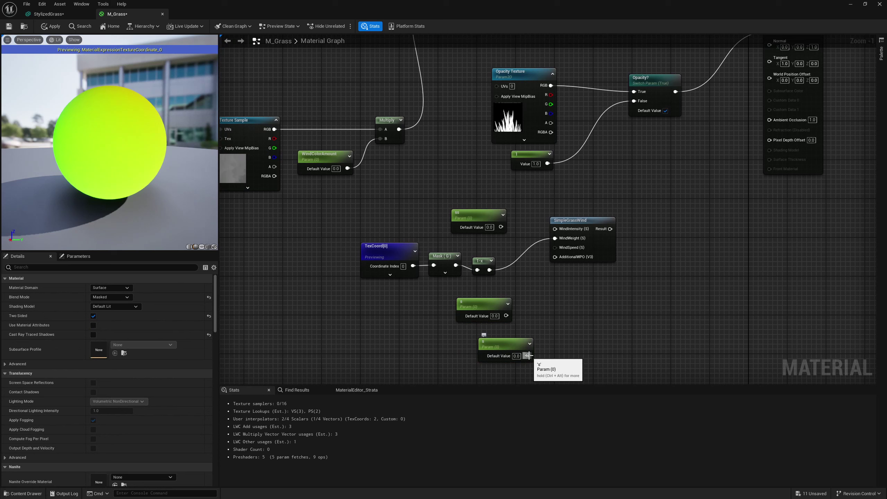
pyautogui.moveTo(528, 356); pyautogui.dragTo(555, 257)
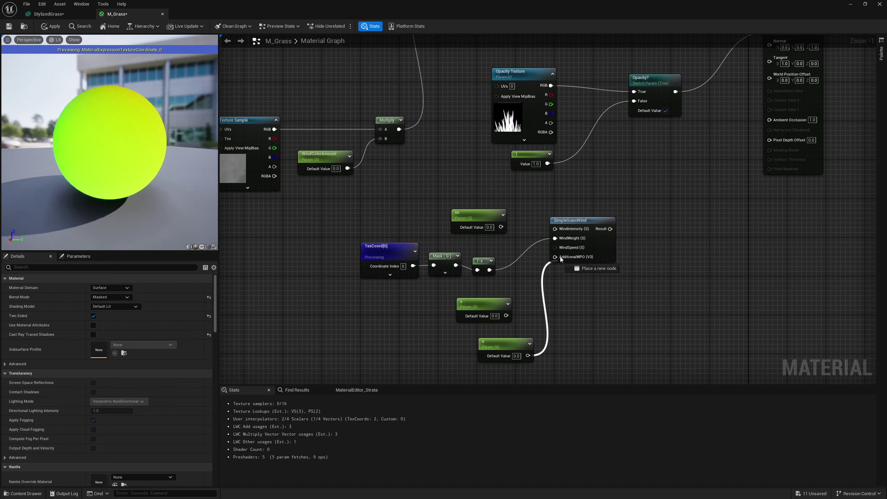
pyautogui.moveTo(505, 316); pyautogui.dragTo(550, 306)
pyautogui.click(614, 302)
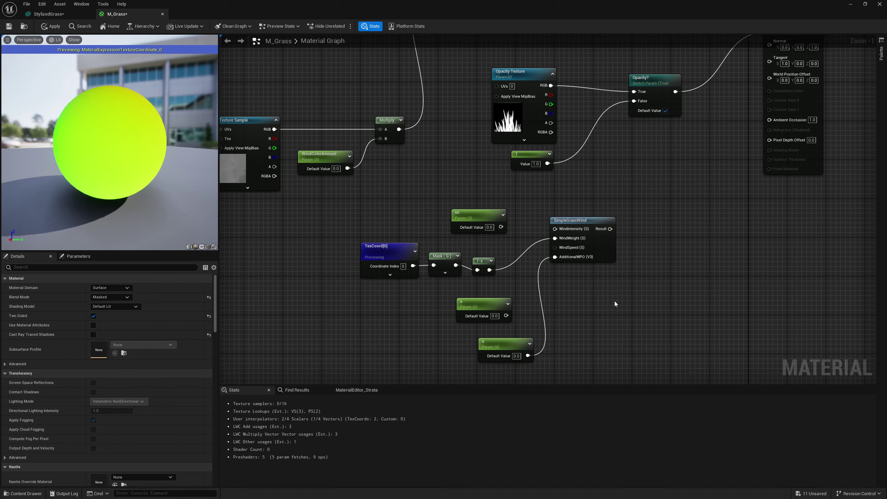
pyautogui.click(513, 341)
pyautogui.press('Delete')
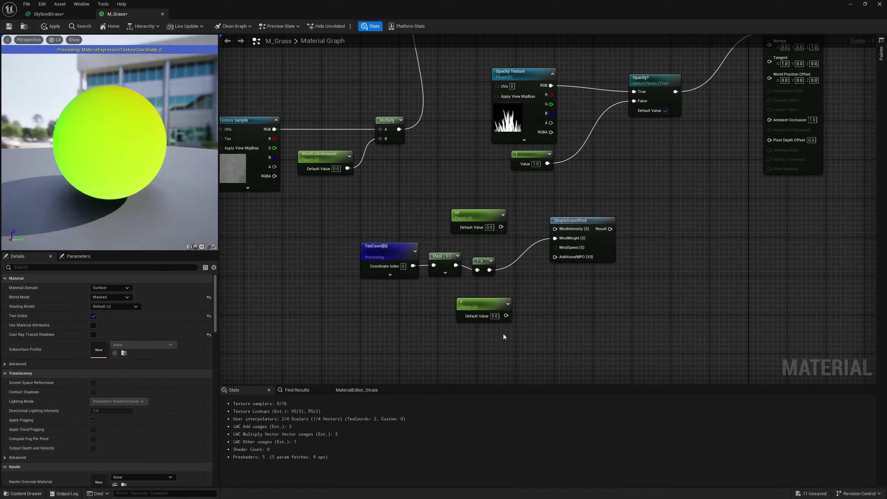
# Connect a new constant 0 to AdditionalWPO, the lower scalar parameter to WindSpeed, and the upper one to WindIntensity.
pyautogui.press('1')
pyautogui.click(504, 337)
pyautogui.moveTo(542, 350); pyautogui.dragTo(559, 256)
pyautogui.moveTo(505, 316); pyautogui.dragTo(553, 249)
pyautogui.moveTo(555, 229); pyautogui.dragTo(501, 227)
# Rename the parameter feeding WindIntensity to Wind Intensity and the one feeding WindSpeed to Wind Speed.
pyautogui.click(469, 213)
pyautogui.click(108, 286)
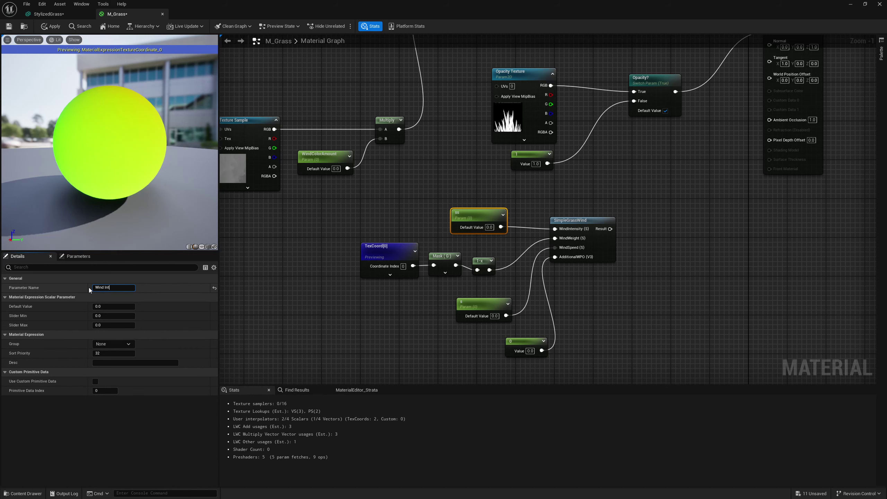
pyautogui.write('Wind Intensity')
pyautogui.press('Return')
pyautogui.click(469, 302)
pyautogui.click(109, 287)
pyautogui.write('Wind Speed')
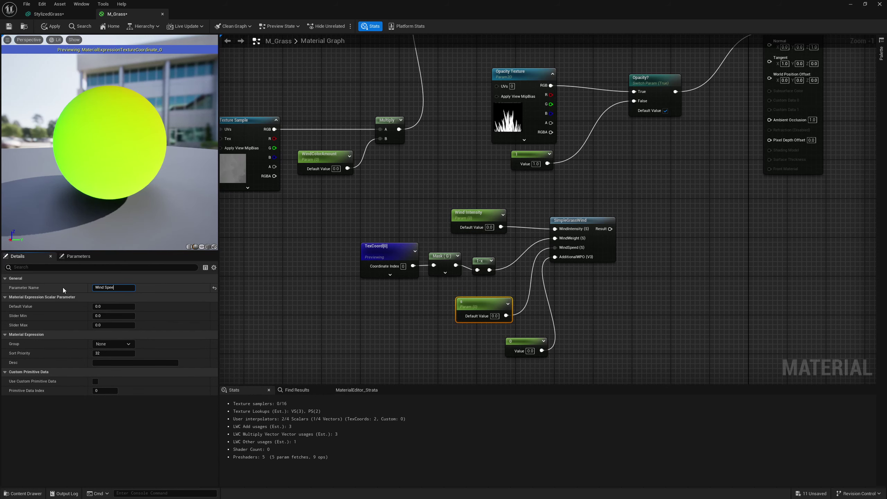
pyautogui.press('Return')
# Stop previewing the TexCoord node and connect SimpleGrassWind's Result to the material's World Position Offset.
pyautogui.click(410, 360)
pyautogui.rightClick(388, 249)
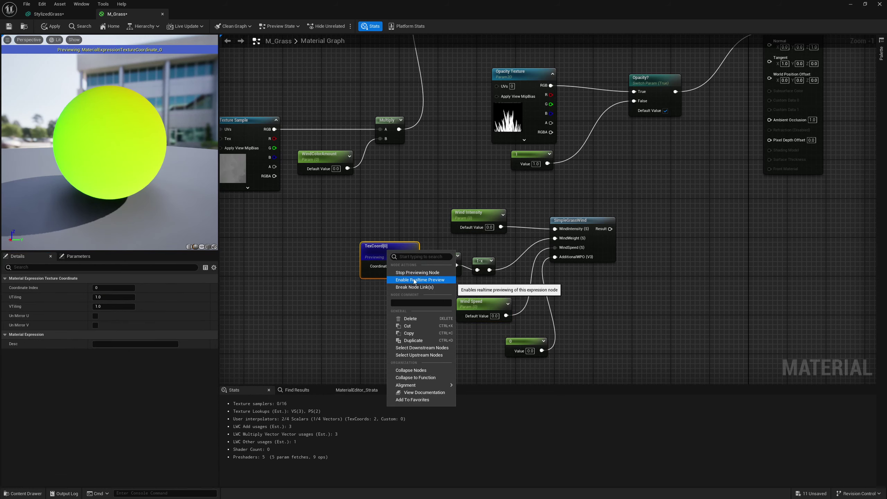
pyautogui.click(415, 273)
pyautogui.moveTo(603, 272); pyautogui.dragTo(514, 314, button='right')
pyautogui.moveTo(522, 272); pyautogui.dragTo(680, 119)
# Tidy the wind inputs by placing the constant 0 directly beneath Wind Speed and moving Wind Intensity slightly away from SimpleGrassWind.
pyautogui.moveTo(575, 352); pyautogui.dragTo(635, 323, button='right')
pyautogui.moveTo(486, 354); pyautogui.dragTo(447, 346)
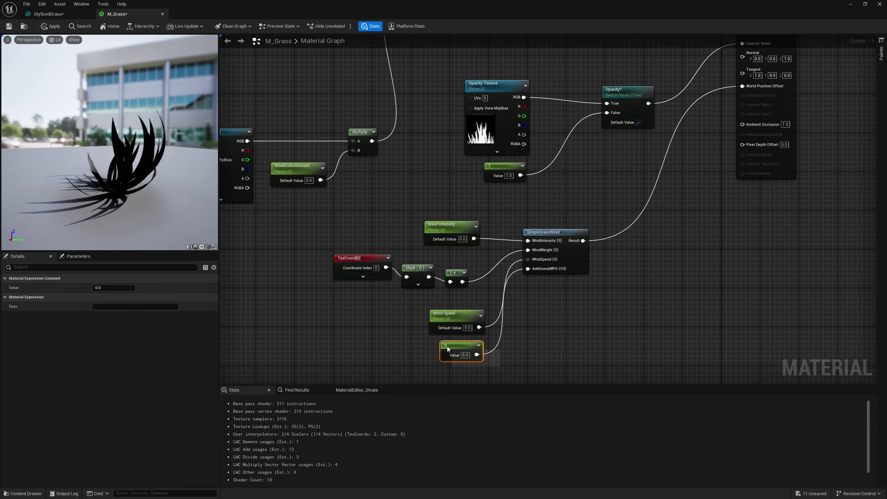
pyautogui.click(565, 324)
pyautogui.moveTo(565, 324); pyautogui.dragTo(561, 340, button='right')
pyautogui.moveTo(454, 249); pyautogui.dragTo(447, 253)
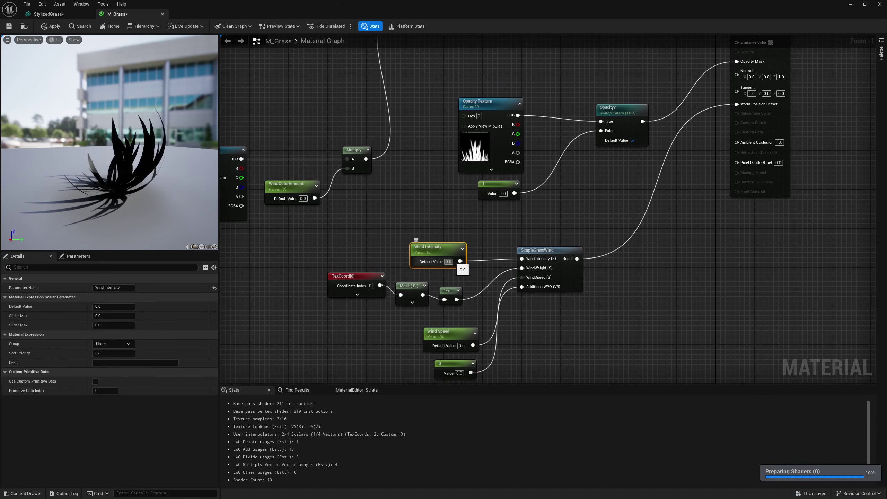
# Set the default value of Wind Intensity to 0.5 and of Wind Speed to 0.2.
pyautogui.write('0.5')
pyautogui.press('Return')
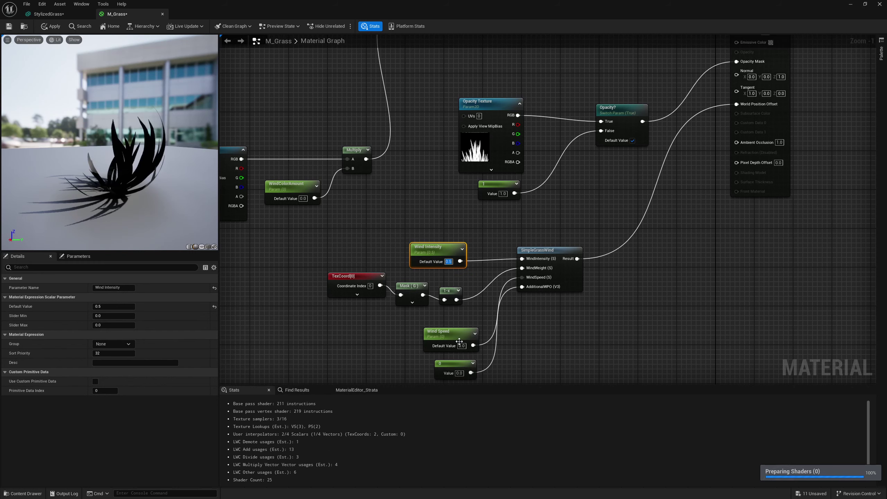
pyautogui.moveTo(463, 346); pyautogui.dragTo(418, 344)
pyautogui.write('1')
pyautogui.press('Return')
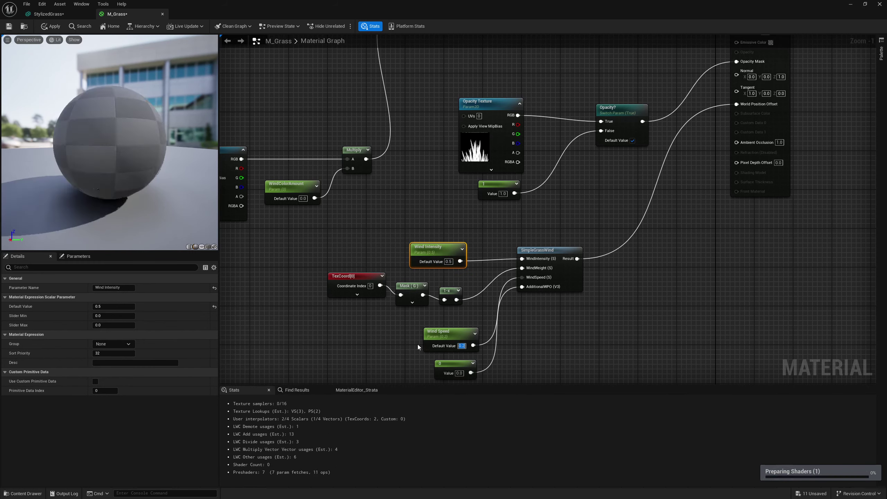
pyautogui.click(382, 341)
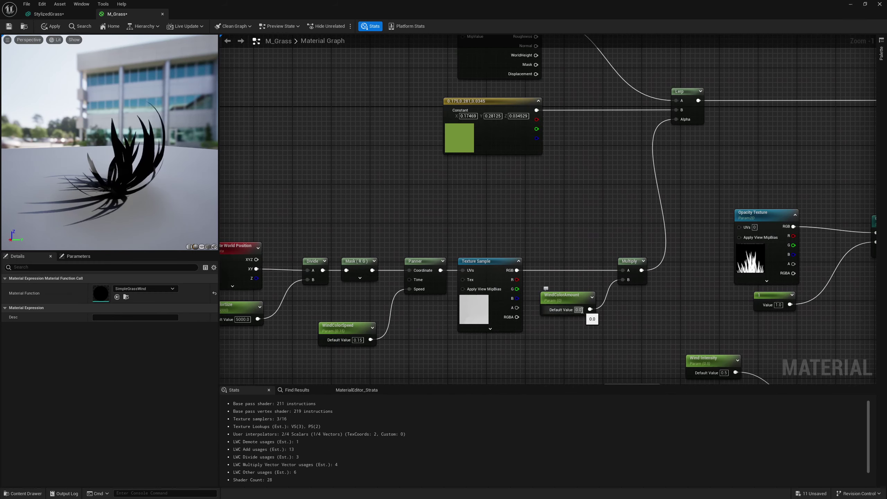
# Set the WindColorAmount parameter's default value to 0.5.
pyautogui.moveTo(581, 310); pyautogui.dragTo(568, 312)
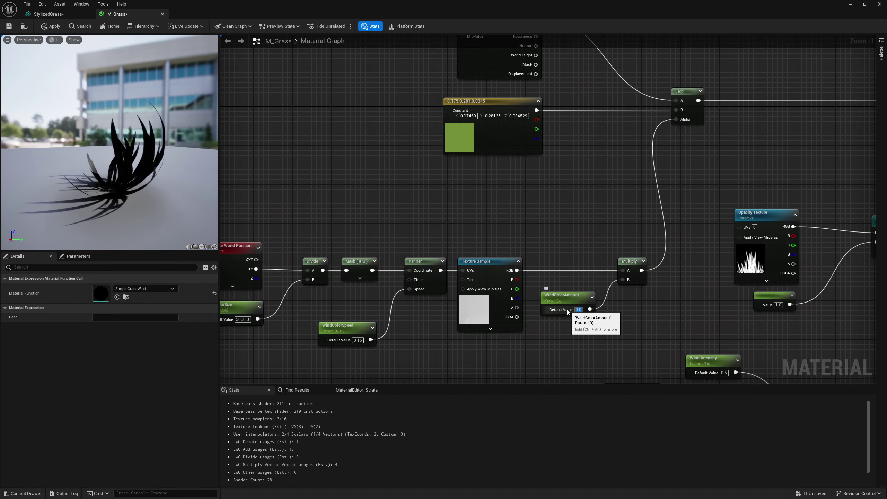
pyautogui.moveTo(518, 254); pyautogui.dragTo(492, 232, button='right')
pyautogui.moveTo(564, 214); pyautogui.dragTo(361, 177, button='right')
pyautogui.scroll(-1, 627, 208)
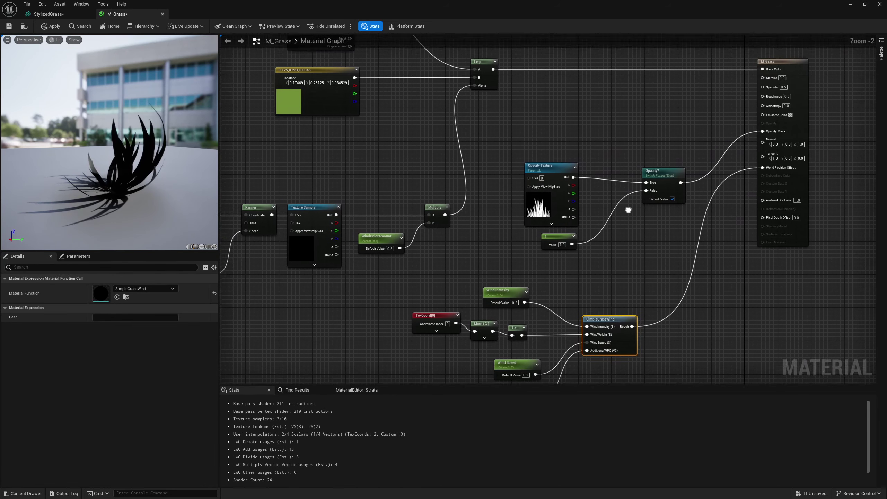
# Add two constant nodes near the material's Specular and Roughness inputs, and set the lower one to 1.
pyautogui.scroll(2, 523, 218)
pyautogui.moveTo(684, 97); pyautogui.dragTo(498, 210, button='right')
pyautogui.click(530, 224)
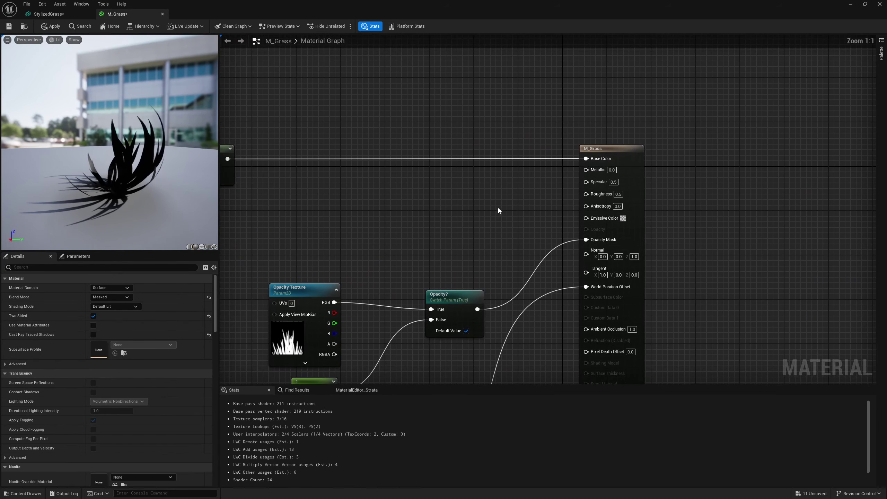
pyautogui.press('1')
pyautogui.click(466, 188)
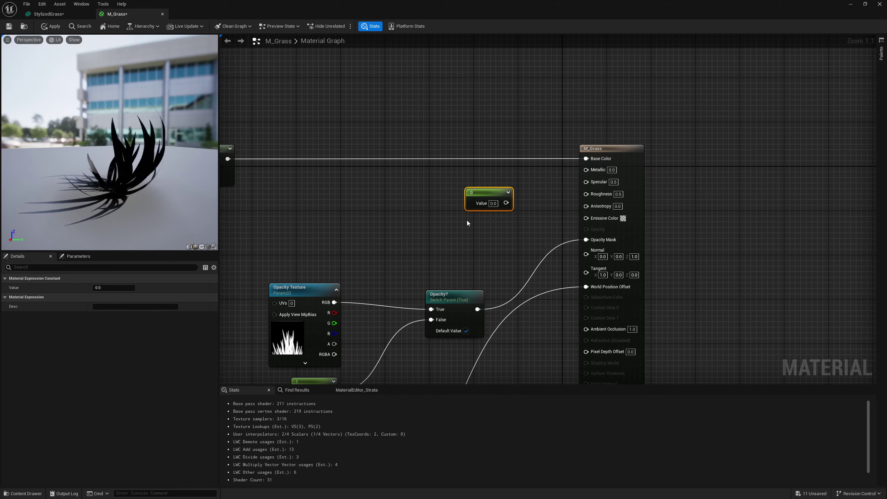
pyautogui.click(467, 221)
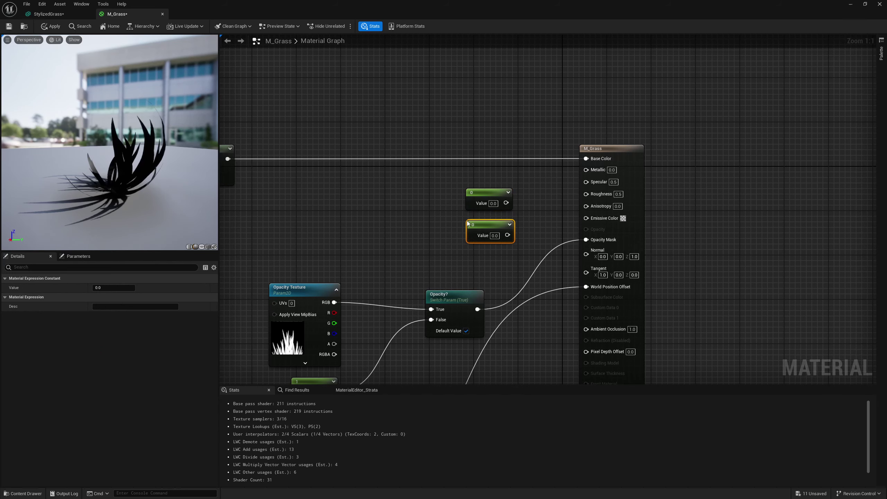
pyautogui.click(497, 235)
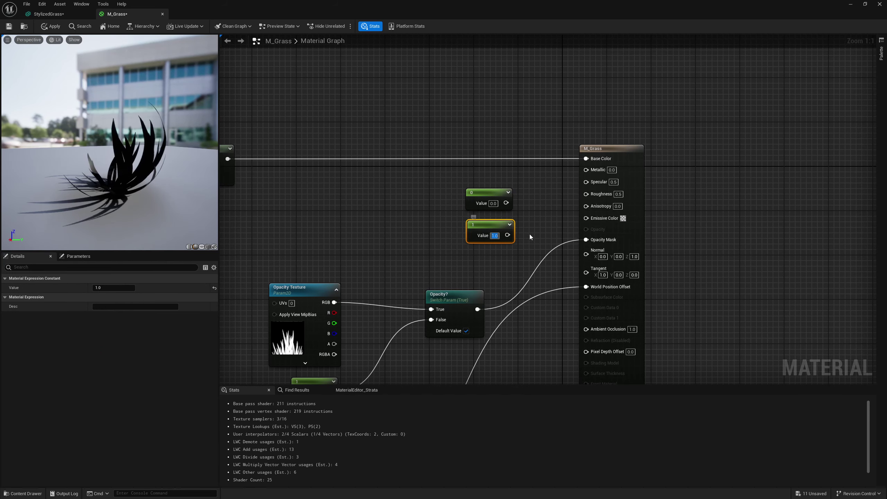
# Connect the constant 1 to Roughness and the constant 0 to Specular on the M_Grass node.
pyautogui.moveTo(507, 234); pyautogui.dragTo(586, 194)
pyautogui.click(560, 237)
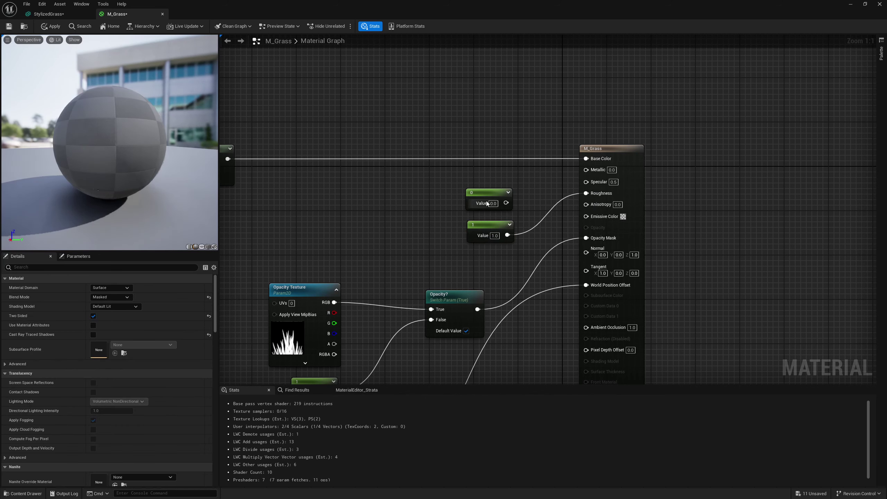
pyautogui.moveTo(506, 203); pyautogui.dragTo(586, 181)
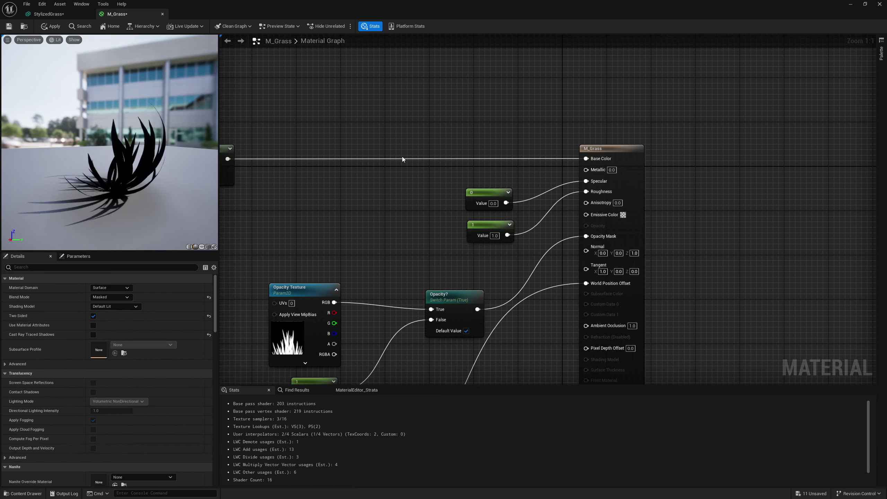
# Move the M_Grass result node farther away from the other nodes to make room in the graph.
pyautogui.scroll(-5, 402, 156)
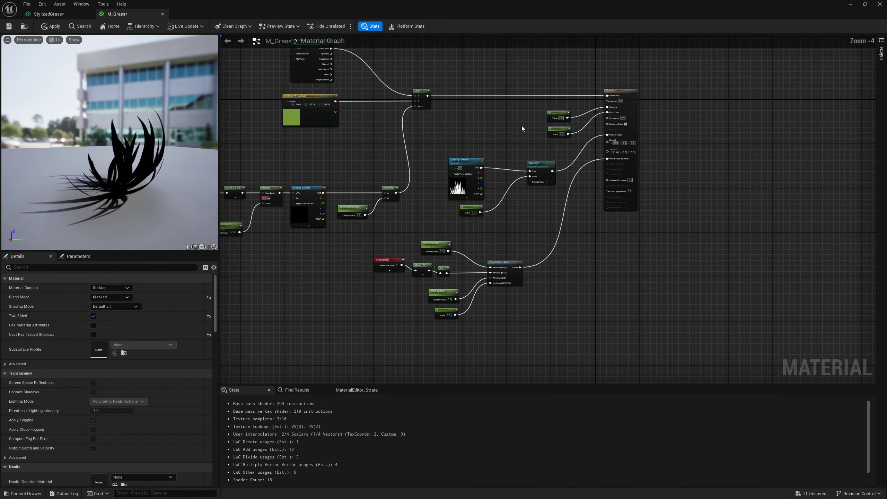
pyautogui.moveTo(680, 114); pyautogui.dragTo(639, 168, button='right')
pyautogui.moveTo(628, 175); pyautogui.dragTo(713, 188)
# Add a Constant3Vector node with the value 0,0,1 below the SimpleGrassWind nodes.
pyautogui.moveTo(559, 319); pyautogui.dragTo(566, 263, button='right')
pyautogui.rightClick(512, 310)
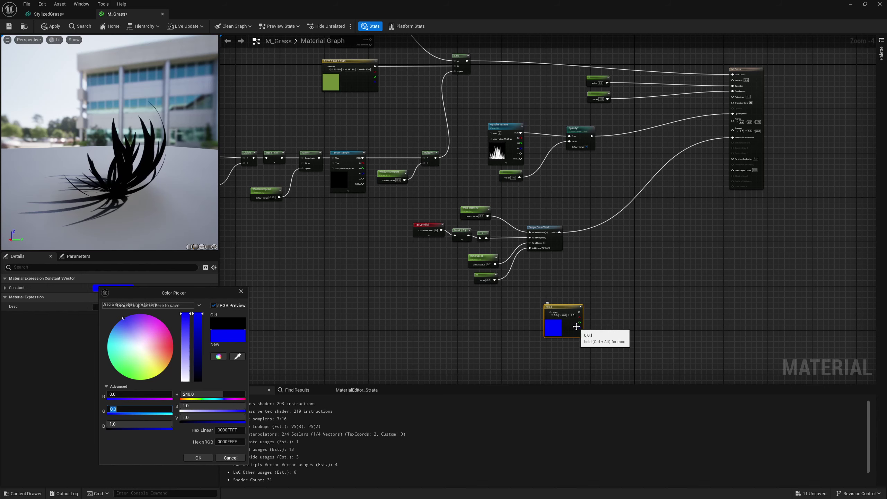
pyautogui.scroll(4, 576, 327)
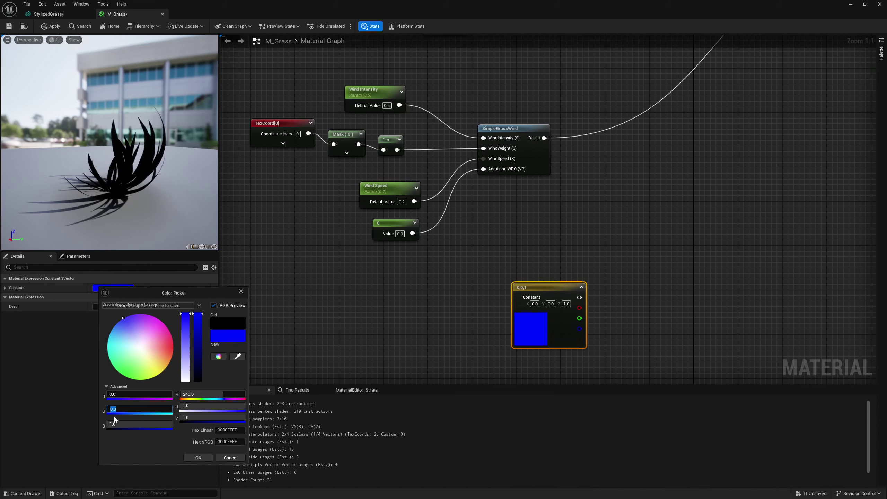
pyautogui.click(535, 329)
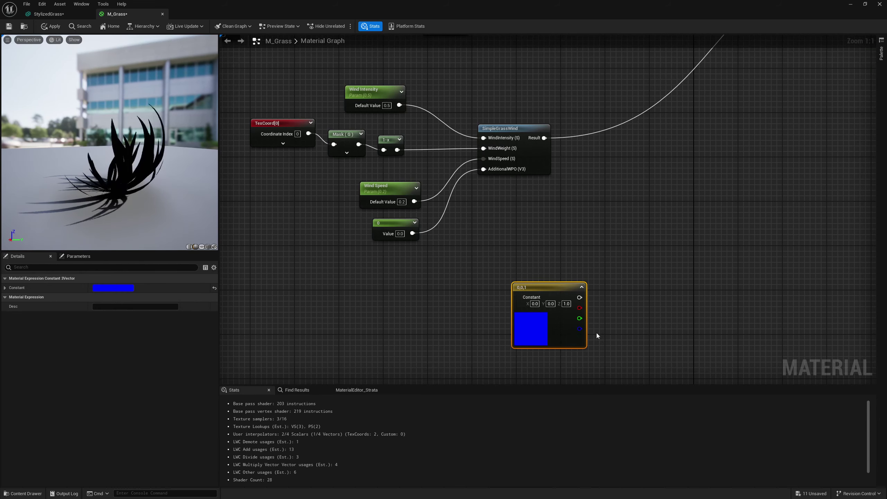
pyautogui.moveTo(596, 333); pyautogui.dragTo(511, 304, button='right')
pyautogui.click(540, 298)
# Add a TwoSidedSign node below the 0,0,1 vector and multiply the two, with the vector in A and TwoSidedSign in B.
pyautogui.moveTo(476, 357); pyautogui.dragTo(488, 300, button='right')
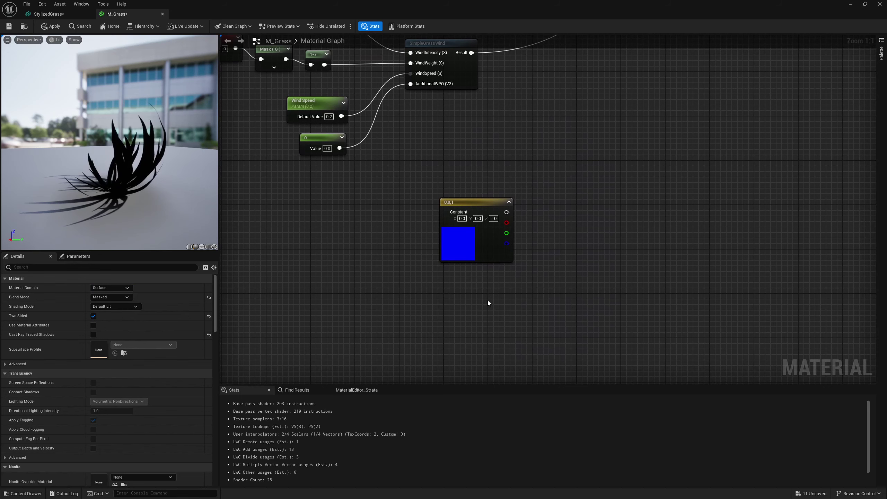
pyautogui.rightClick(457, 318)
pyautogui.write('twosid')
pyautogui.press('Return')
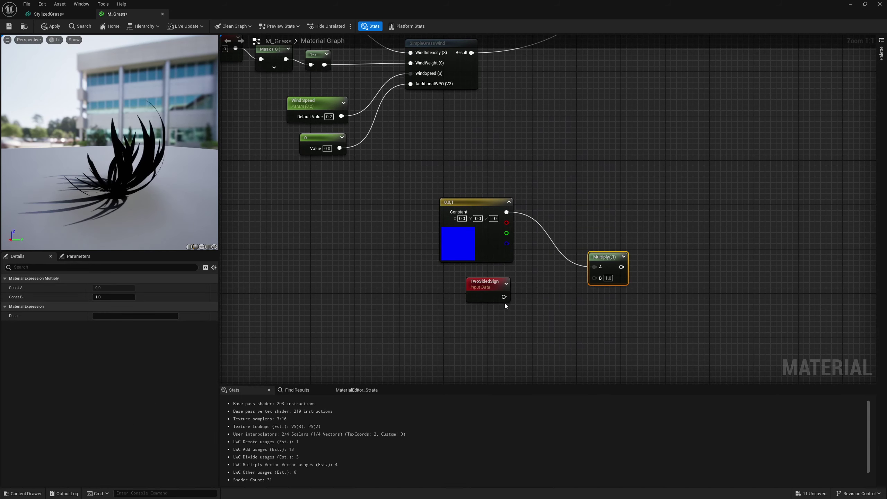
pyautogui.moveTo(503, 297); pyautogui.dragTo(598, 276)
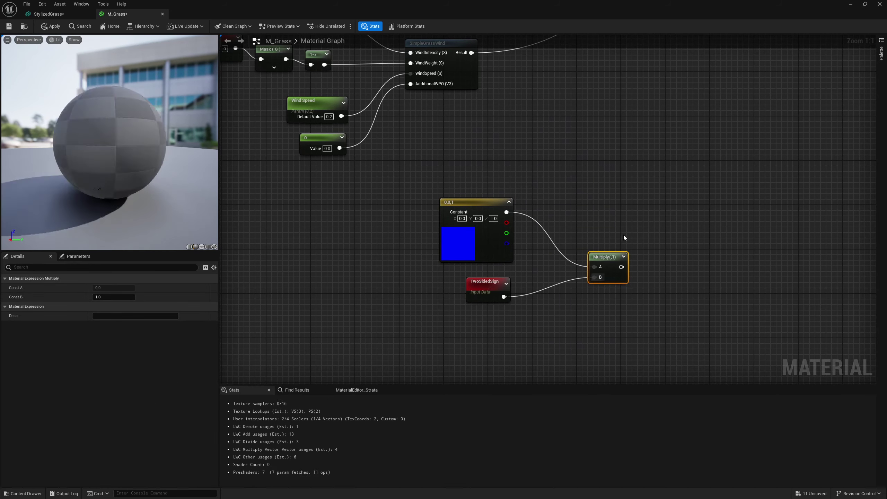
# Connect the Multiply of the 0,0,1 vector and TwoSidedSign to the Normal of the M_Grass node and save the material.
pyautogui.moveTo(576, 209); pyautogui.dragTo(743, 79)
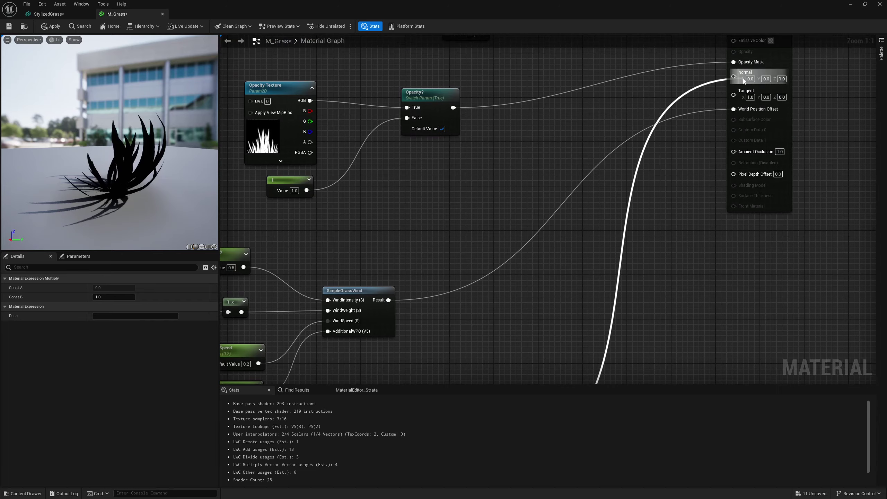
pyautogui.hotkey('ctrl', 's')
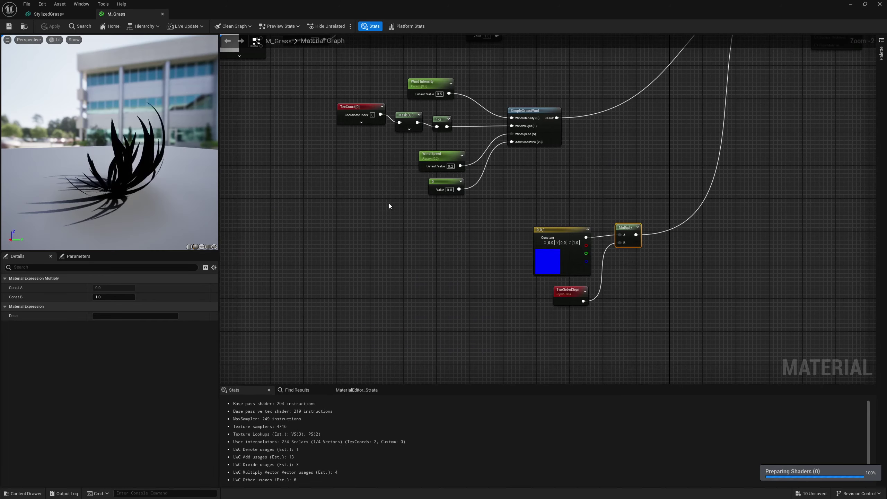
# Review the finished M_Grass graph: RVT color blend, panning wind noise, opacity switch, SimpleGrassWind and normal sections.
pyautogui.moveTo(407, 194); pyautogui.dragTo(421, 305, button='right')
pyautogui.scroll(-3, 440, 291)
pyautogui.moveTo(454, 258)
pyautogui.mouseDown(button='right')
pyautogui.moveTo(483, 228)
pyautogui.moveTo(519, 255)
pyautogui.moveTo(507, 274)
pyautogui.moveTo(515, 307)
pyautogui.mouseUp(button='right')
pyautogui.scroll(3, 491, 233)
pyautogui.moveTo(506, 212)
pyautogui.mouseDown(button='right')
pyautogui.moveTo(590, 279)
pyautogui.moveTo(755, 313)
pyautogui.mouseUp(button='right')
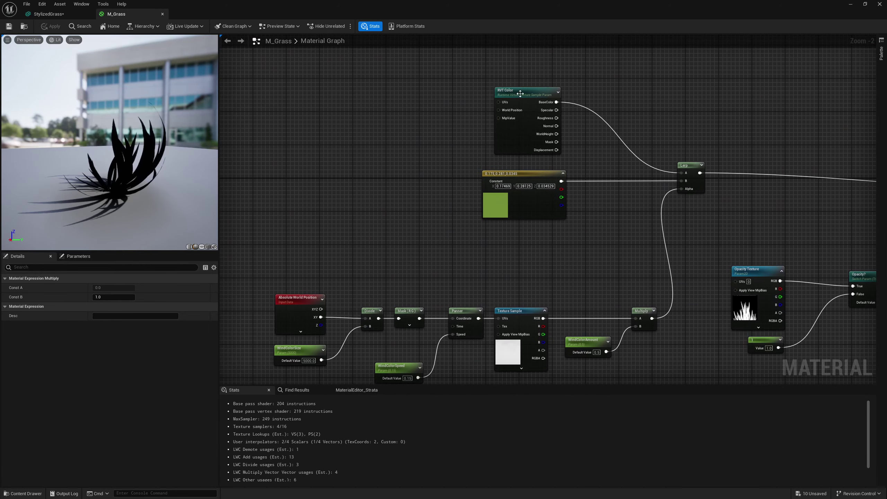
pyautogui.moveTo(531, 123); pyautogui.dragTo(547, 119)
pyautogui.moveTo(535, 204); pyautogui.dragTo(548, 202)
pyautogui.moveTo(553, 257); pyautogui.dragTo(593, 168, button='right')
pyautogui.moveTo(702, 268)
pyautogui.mouseDown()
pyautogui.moveTo(681, 284)
pyautogui.moveTo(265, 203)
pyautogui.mouseUp()
pyautogui.scroll(-3, 383, 187)
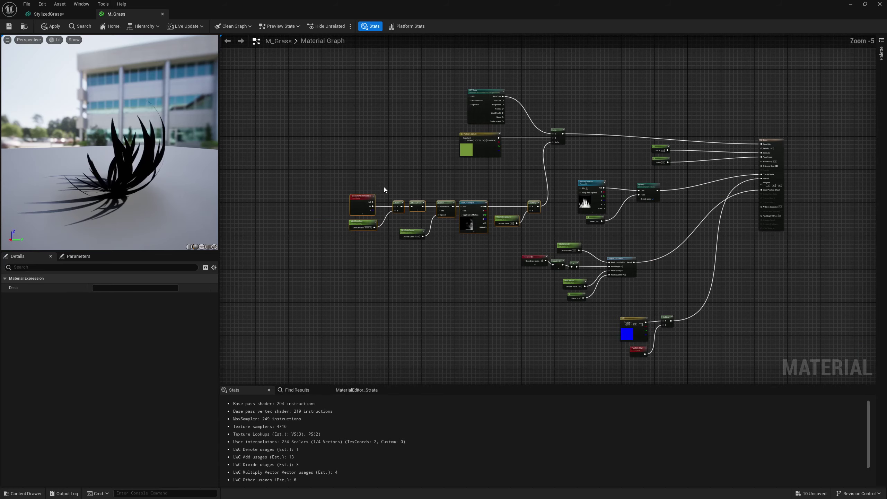
pyautogui.moveTo(384, 188); pyautogui.dragTo(249, 108, button='right')
pyautogui.scroll(1, 392, 168)
pyautogui.moveTo(393, 167); pyautogui.dragTo(580, 248, button='right')
pyautogui.scroll(2, 468, 205)
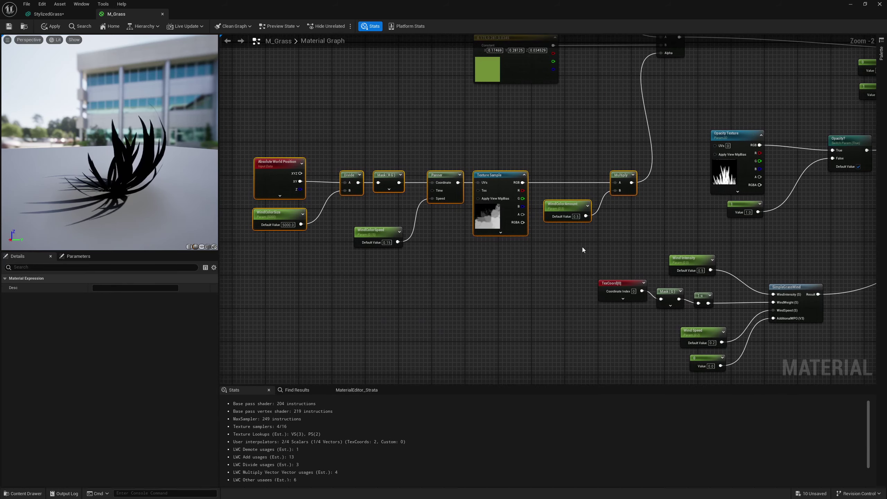
pyautogui.scroll(1, 361, 169)
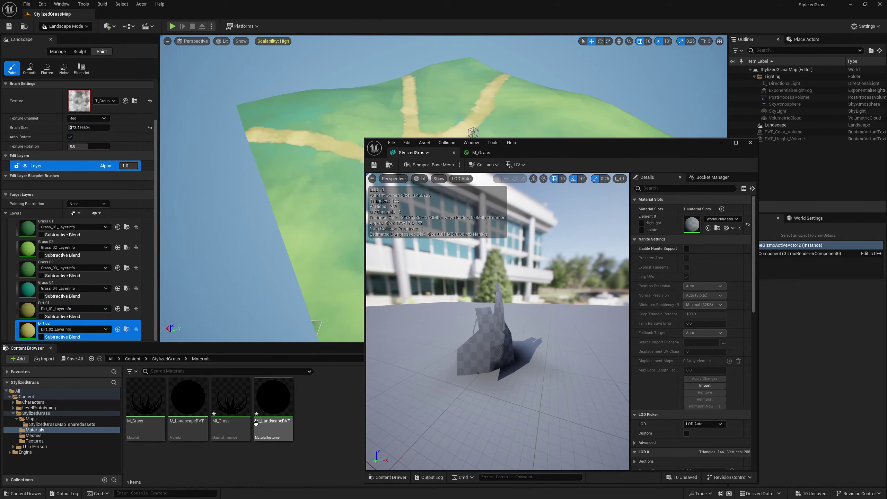
# Assign the MI_Grass material instance to Element 0 of the StylizedGrass mesh and save the mesh.
pyautogui.moveTo(229, 412); pyautogui.dragTo(691, 224)
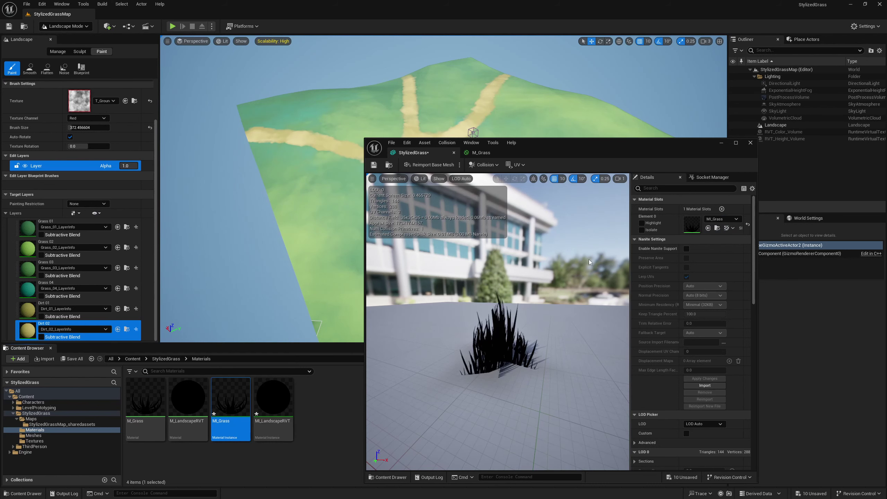
pyautogui.moveTo(538, 297)
pyautogui.mouseDown(button='right')
pyautogui.moveTo(531, 293)
pyautogui.moveTo(537, 315)
pyautogui.mouseUp(button='right')
pyautogui.click(374, 165)
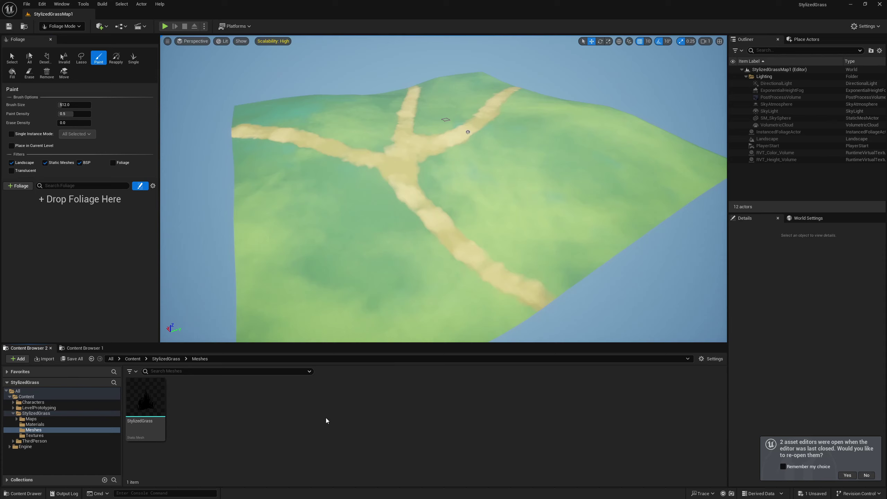
# Create a Static Mesh Foliage asset named GrassFoliage in the Meshes folder.
pyautogui.rightClick(155, 412)
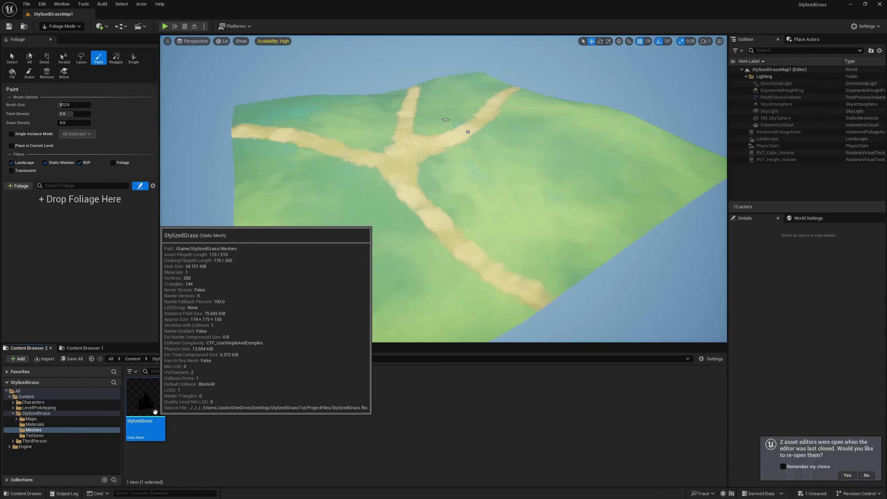
pyautogui.click(295, 442)
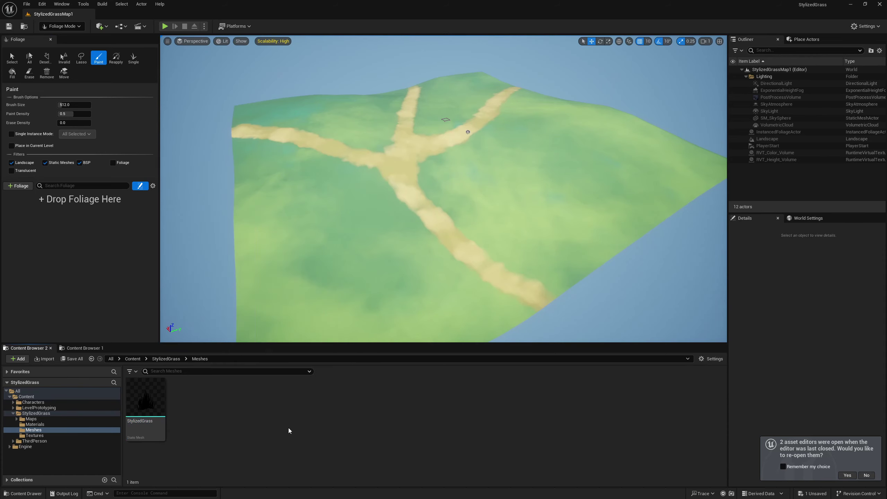
pyautogui.rightClick(289, 427)
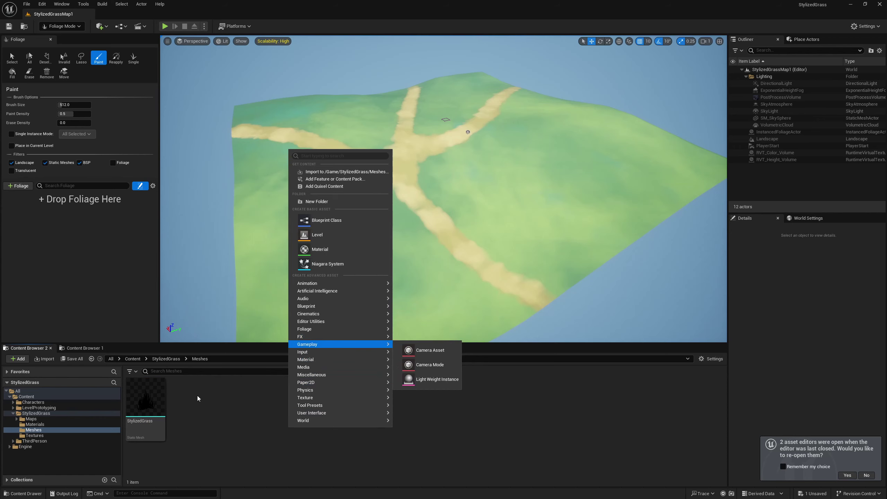
pyautogui.moveTo(378, 330)
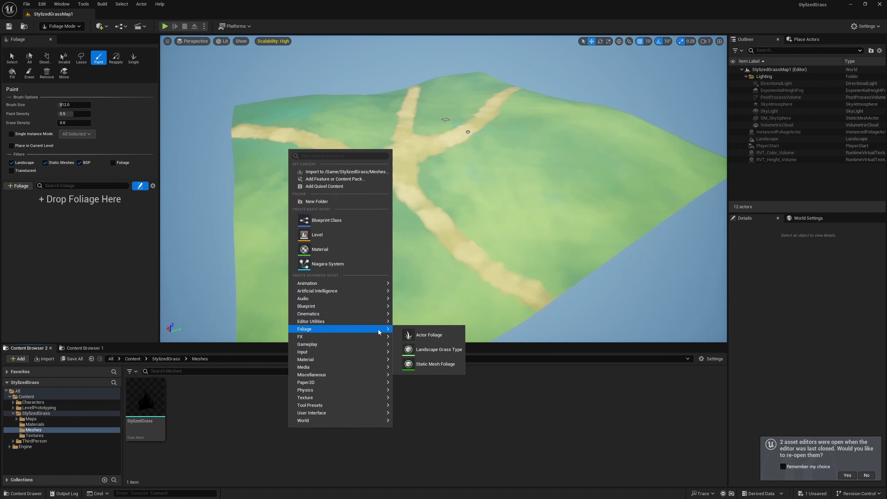
pyautogui.click(432, 365)
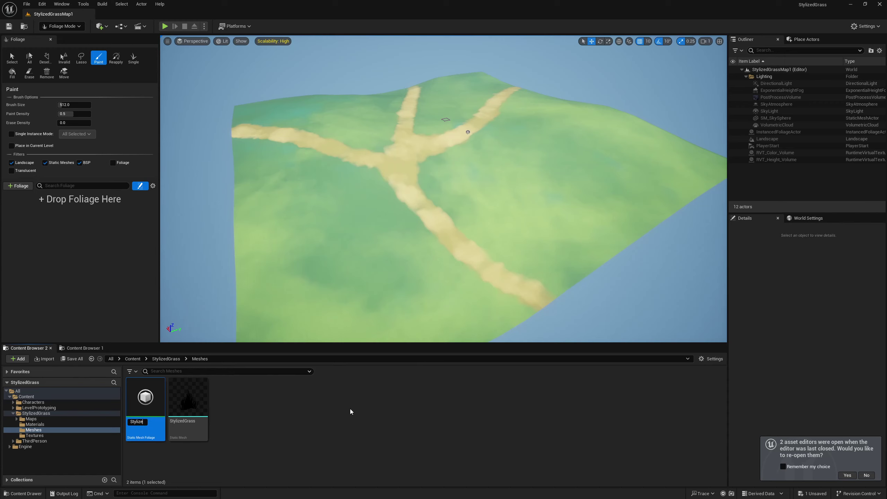
pyautogui.write('StylizedGrass')
pyautogui.press('BackSpace')
pyautogui.press('BackSpace')
pyautogui.press('BackSpace')
pyautogui.press('BackSpace')
pyautogui.press('BackSpace')
pyautogui.press('BackSpace')
pyautogui.press('BackSpace')
pyautogui.press('BackSpace')
pyautogui.press('BackSpace')
pyautogui.press('BackSpace')
pyautogui.press('BackSpace')
pyautogui.press('BackSpace')
pyautogui.press('BackSpace')
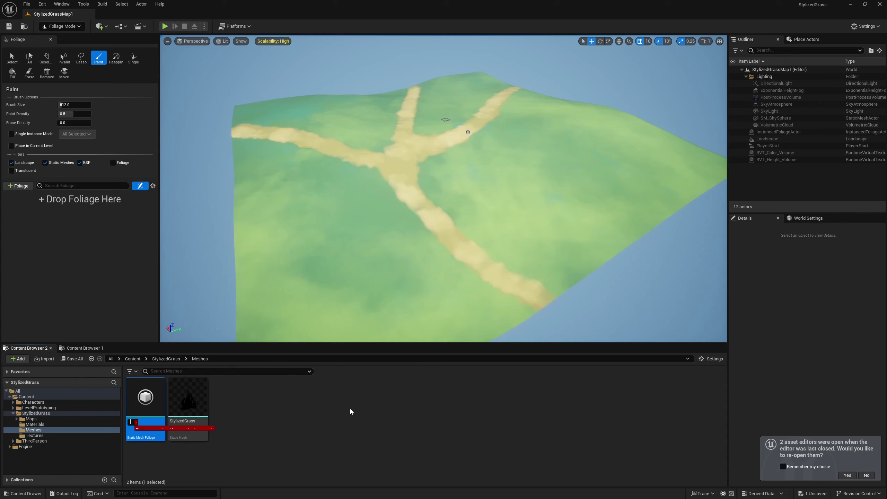
pyautogui.write('GrassFoliage')
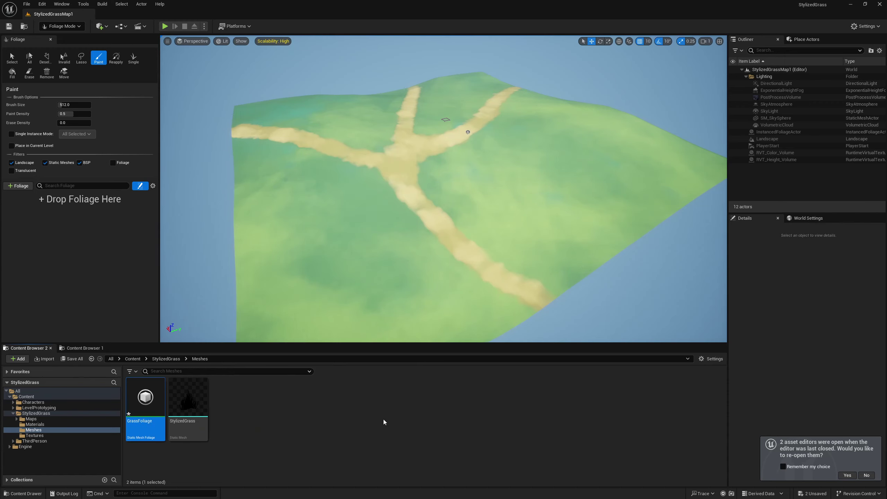
pyautogui.click(383, 418)
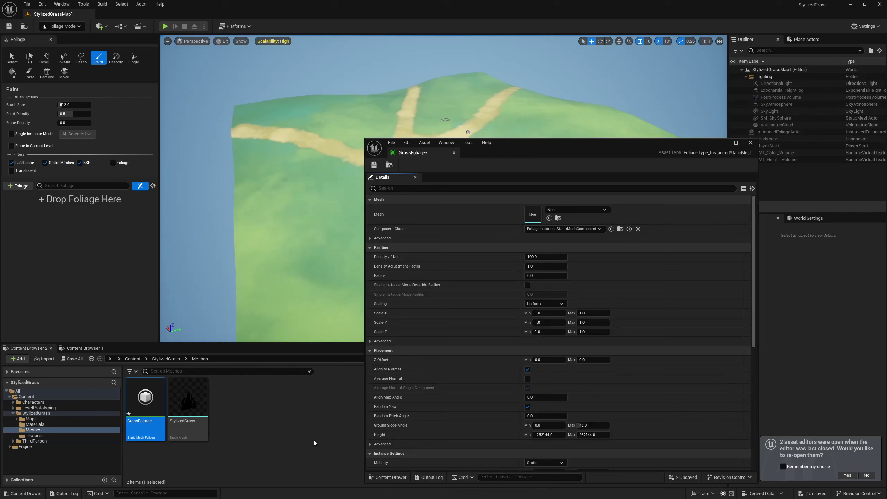
# Assign the StylizedGrass static mesh as the mesh of GrassFoliage and close its editor.
pyautogui.click(314, 443)
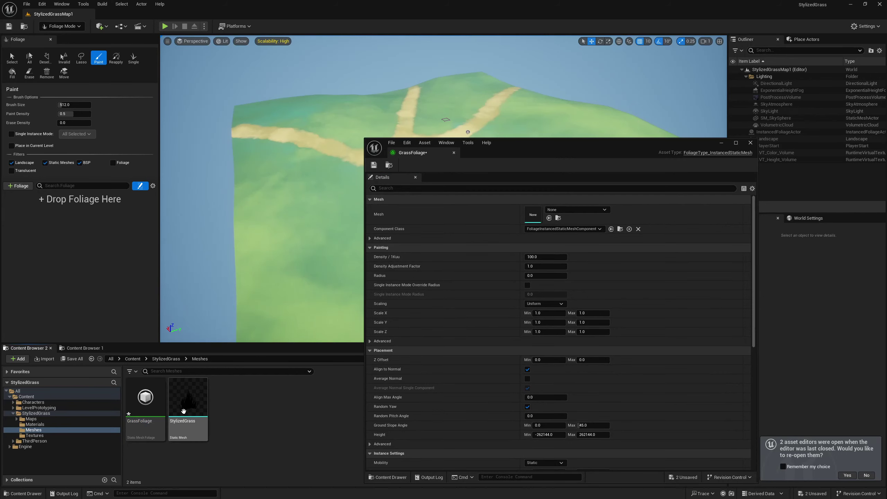
pyautogui.moveTo(181, 410); pyautogui.dragTo(568, 201)
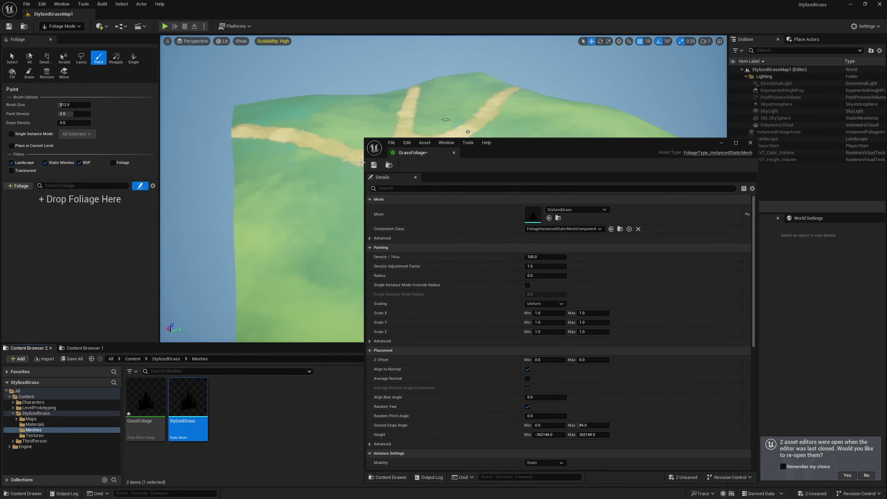
pyautogui.click(750, 142)
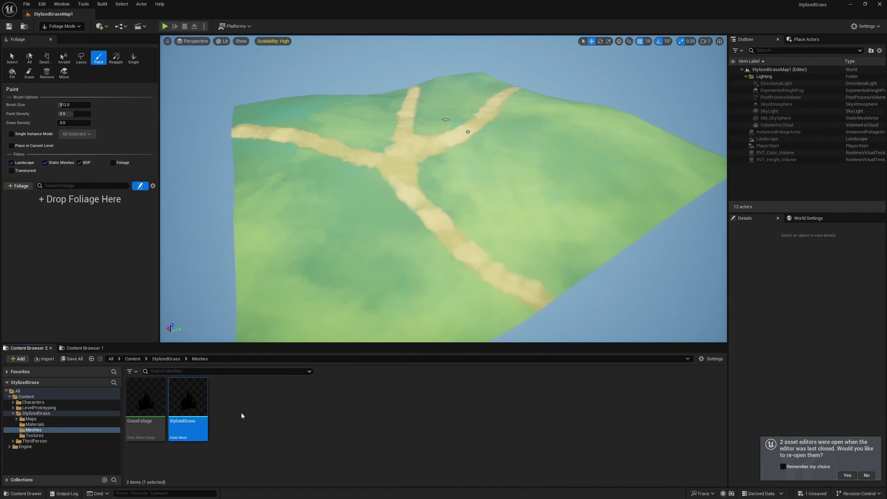
# Add GrassFoliage to the foliage palette with a Scale X range of 3 to 5 and a density of 300.
pyautogui.moveTo(185, 407); pyautogui.dragTo(159, 402)
pyautogui.moveTo(139, 403)
pyautogui.mouseDown()
pyautogui.moveTo(76, 232)
pyautogui.moveTo(148, 443)
pyautogui.moveTo(111, 280)
pyautogui.moveTo(80, 217)
pyautogui.mouseUp()
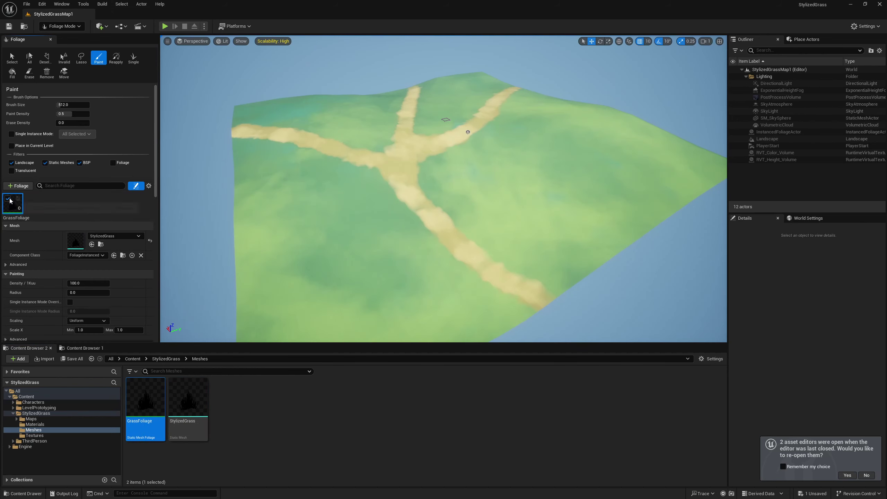
pyautogui.scroll(-2, 84, 281)
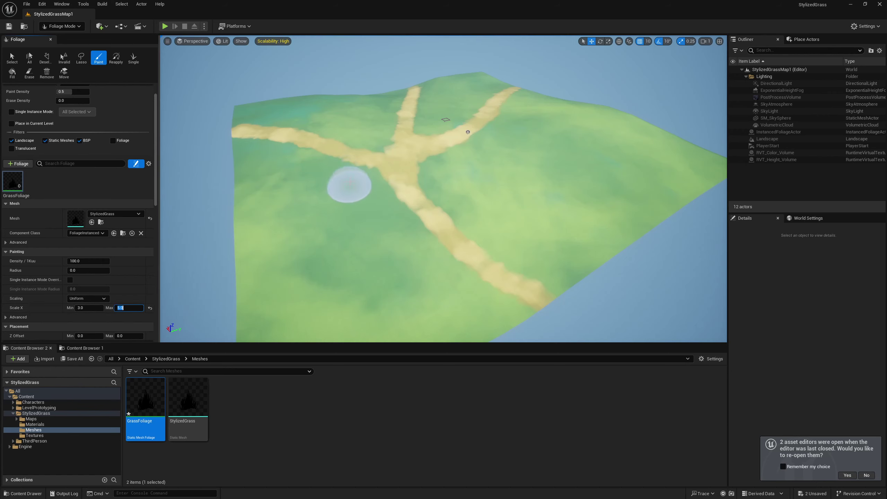
pyautogui.click(91, 260)
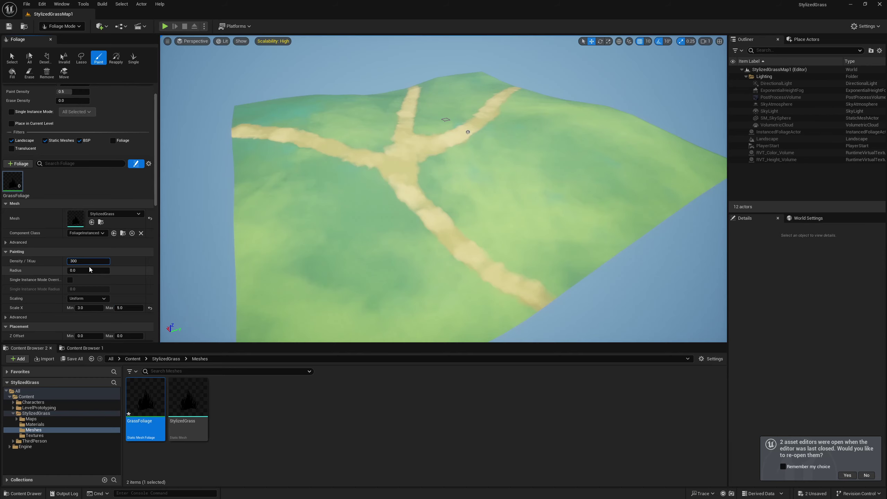
pyautogui.write('300')
pyautogui.press('Return')
# Paint GrassFoliage over the green area on the near side of the dirt path and switch to Selection Mode.
pyautogui.click(474, 207)
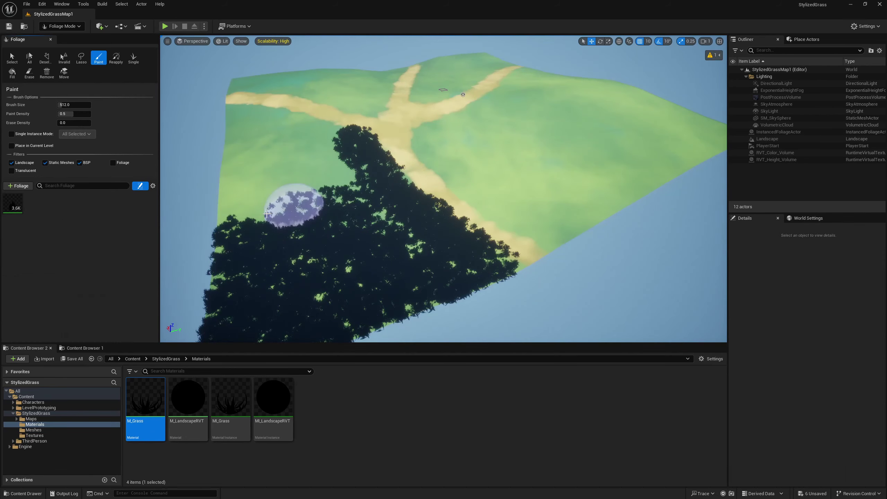
pyautogui.moveTo(293, 207)
pyautogui.mouseDown()
pyautogui.moveTo(287, 198)
pyautogui.moveTo(317, 163)
pyautogui.moveTo(293, 128)
pyautogui.moveTo(307, 125)
pyautogui.moveTo(232, 108)
pyautogui.moveTo(277, 152)
pyautogui.moveTo(235, 125)
pyautogui.moveTo(265, 128)
pyautogui.mouseUp()
pyautogui.hotkey('shift', '1')
pyautogui.moveTo(370, 216); pyautogui.dragTo(370, 202, button='right')
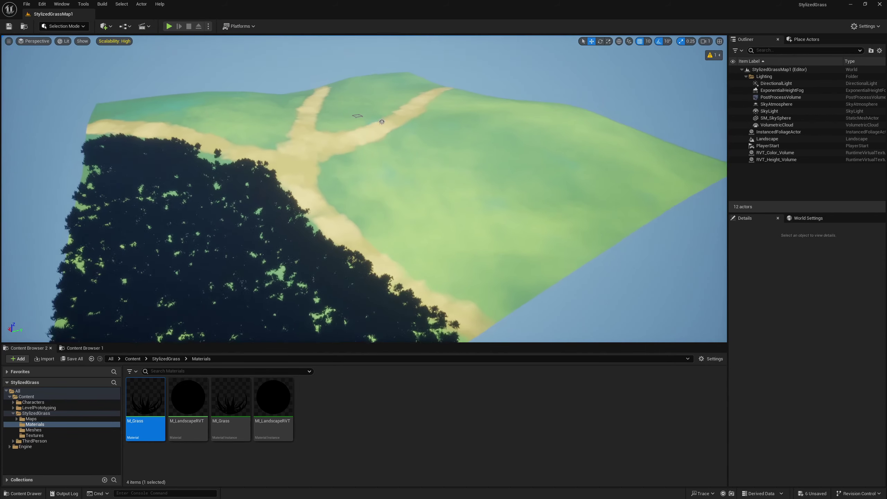
pyautogui.moveTo(387, 168); pyautogui.dragTo(382, 206, button='right')
pyautogui.moveTo(388, 167)
pyautogui.mouseDown(button='right')
pyautogui.moveTo(378, 154)
pyautogui.moveTo(387, 152)
pyautogui.mouseUp(button='right')
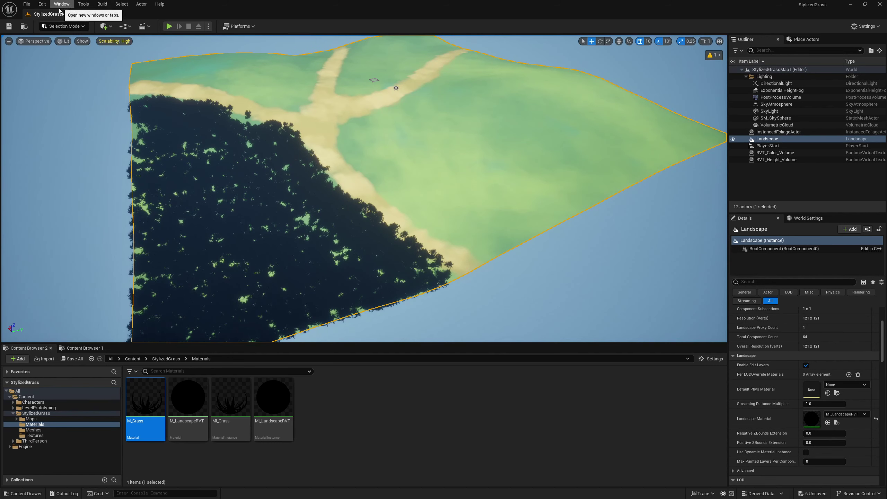
# Find the "virtual textures" options in the Project Settings and turn on Enable virtual texture support.
pyautogui.click(46, 5)
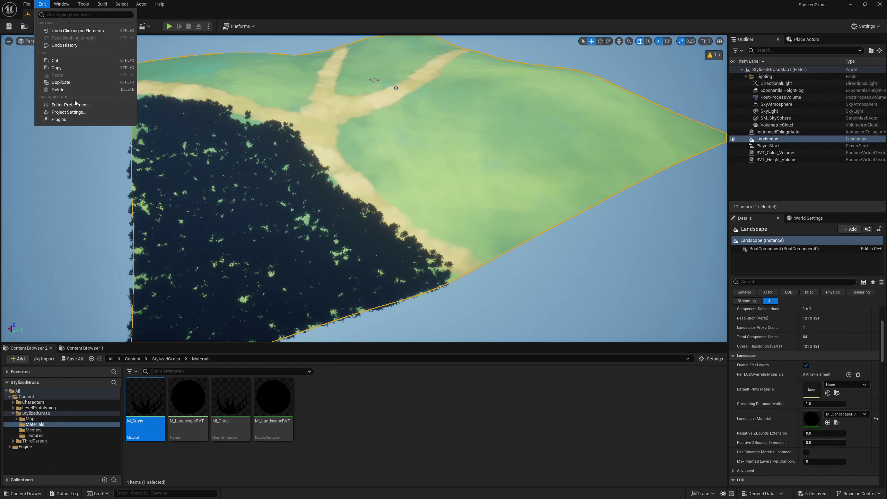
pyautogui.click(72, 114)
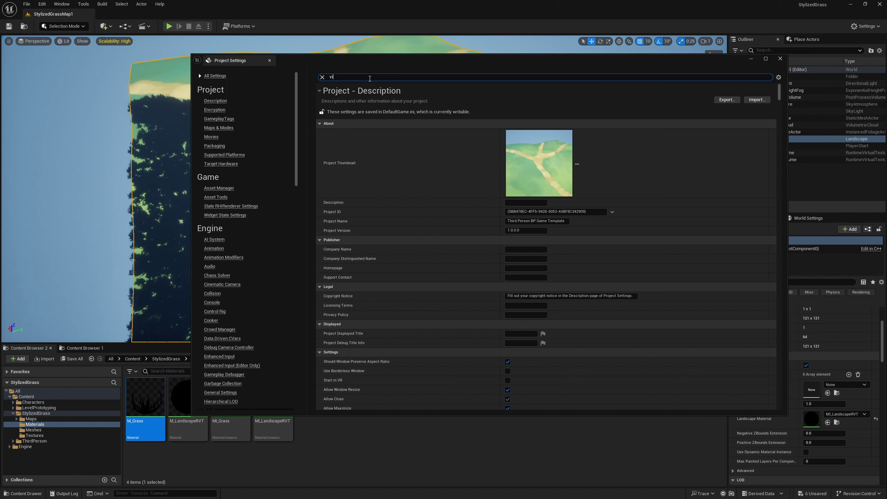
pyautogui.click(370, 79)
pyautogui.write('virtual textures')
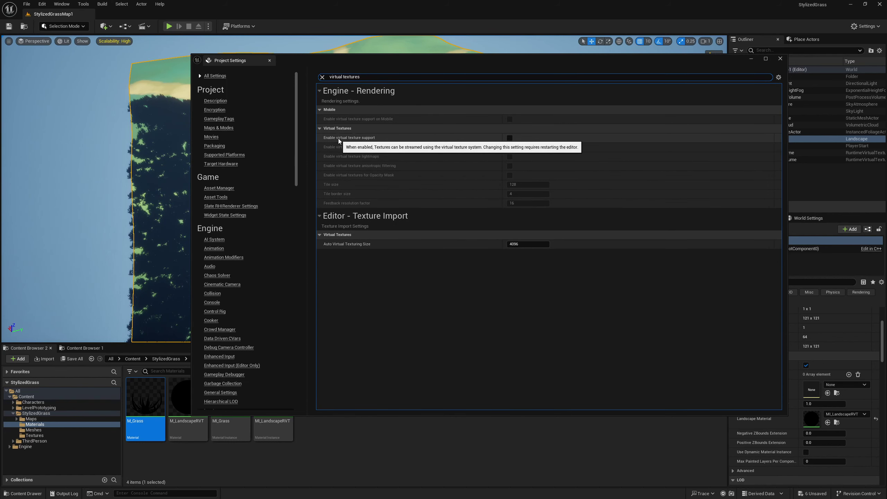
pyautogui.click(508, 139)
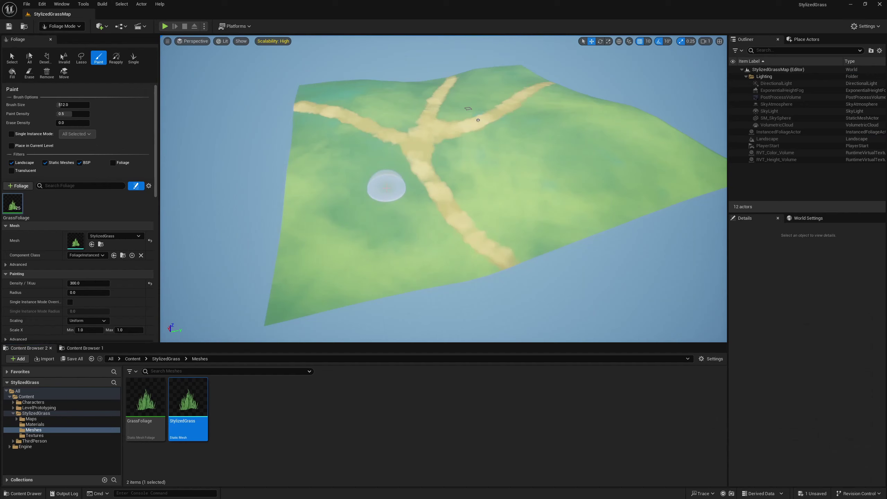
# Paint GrassFoliage over the green landscape areas on both sides of the dirt path in StylizedGrassMap.
pyautogui.moveTo(386, 188)
pyautogui.mouseDown()
pyautogui.moveTo(311, 123)
pyautogui.moveTo(356, 219)
pyautogui.moveTo(381, 158)
pyautogui.moveTo(432, 242)
pyautogui.moveTo(396, 277)
pyautogui.moveTo(304, 288)
pyautogui.moveTo(425, 258)
pyautogui.moveTo(307, 212)
pyautogui.moveTo(301, 153)
pyautogui.moveTo(367, 199)
pyautogui.mouseUp()
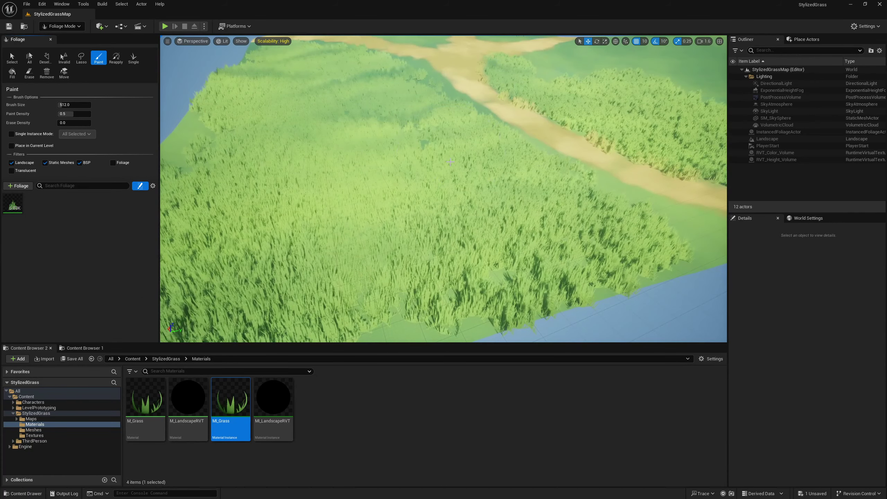
pyautogui.press('shift')
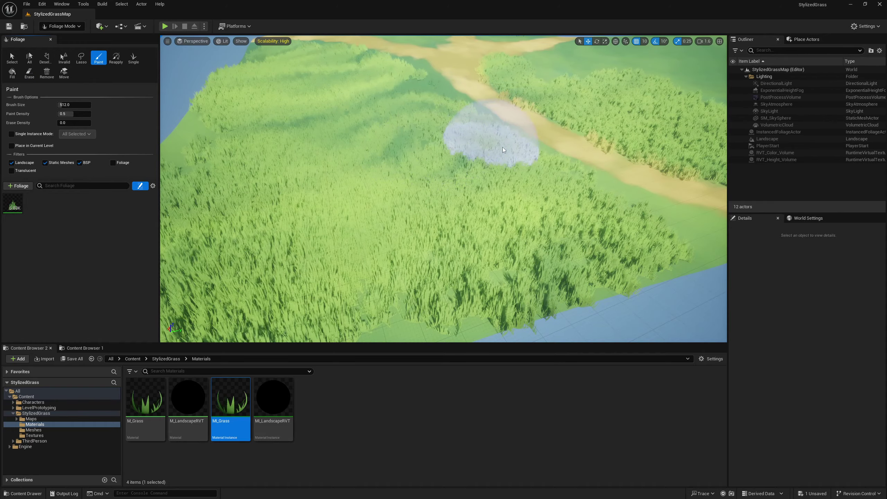
pyautogui.moveTo(457, 150)
pyautogui.mouseDown(button='right')
pyautogui.moveTo(453, 140)
pyautogui.moveTo(447, 151)
pyautogui.moveTo(433, 143)
pyautogui.moveTo(442, 146)
pyautogui.mouseUp(button='right')
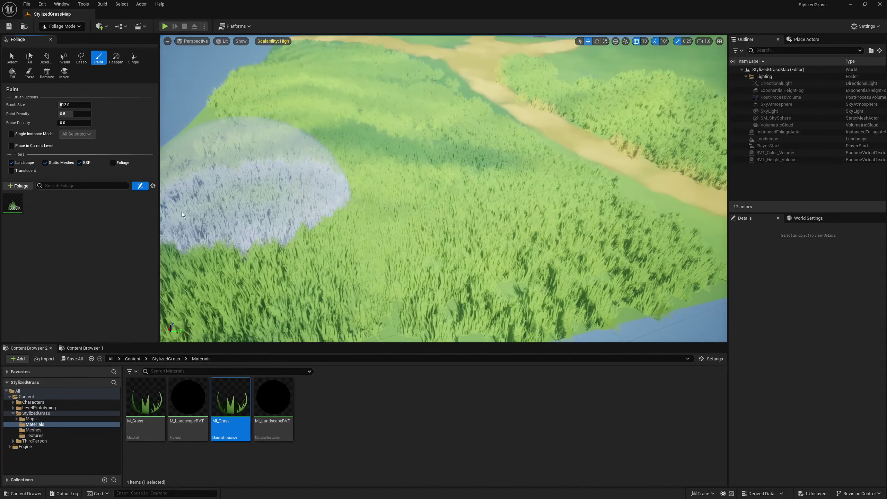
# Turn off Cast Dynamic Shadow and Cast Static Shadow in the instance settings of GrassFoliage.
pyautogui.click(14, 205)
pyautogui.scroll(-10, 56, 220)
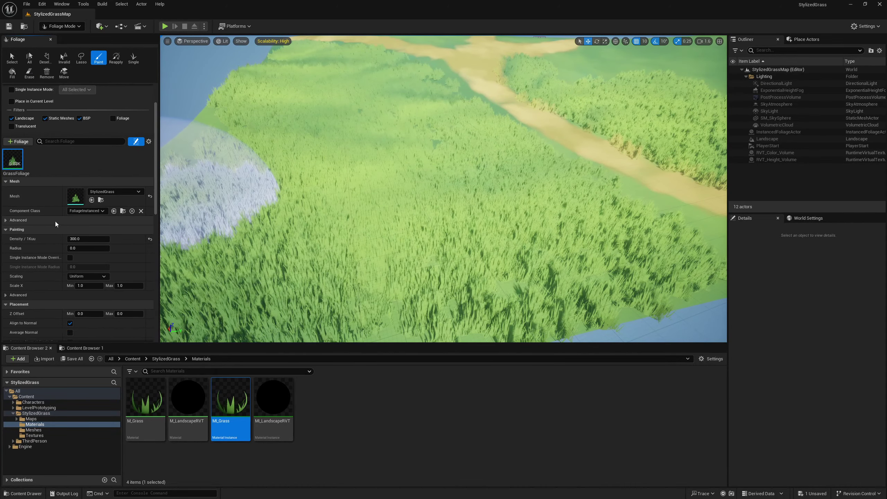
pyautogui.scroll(-8, 46, 218)
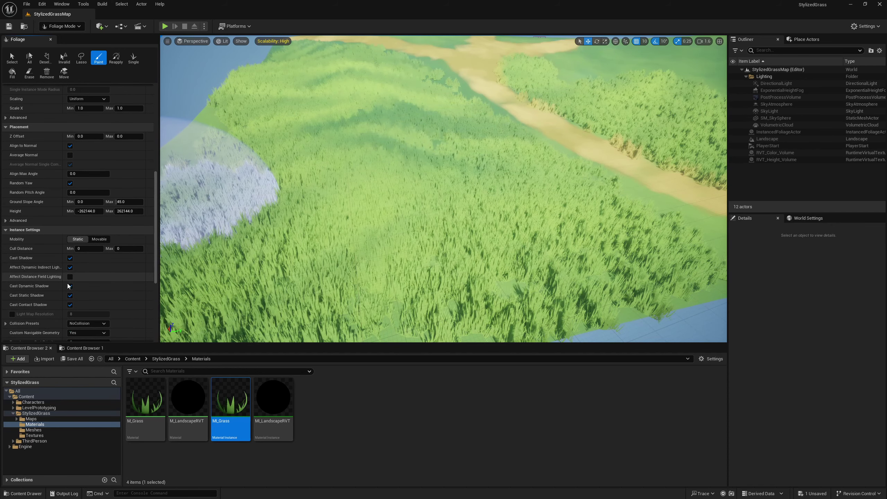
pyautogui.click(70, 286)
pyautogui.click(70, 295)
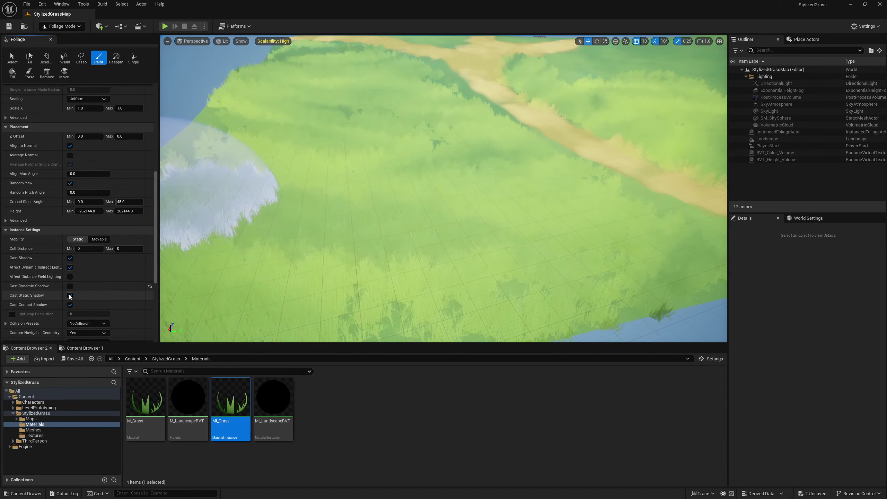
# Turn off Cast Contact Shadow, Affect Dynamic Indirect Lighting and Cast Shadow for GrassFoliage, and select the painted foliage in Selection Mode.
pyautogui.click(70, 304)
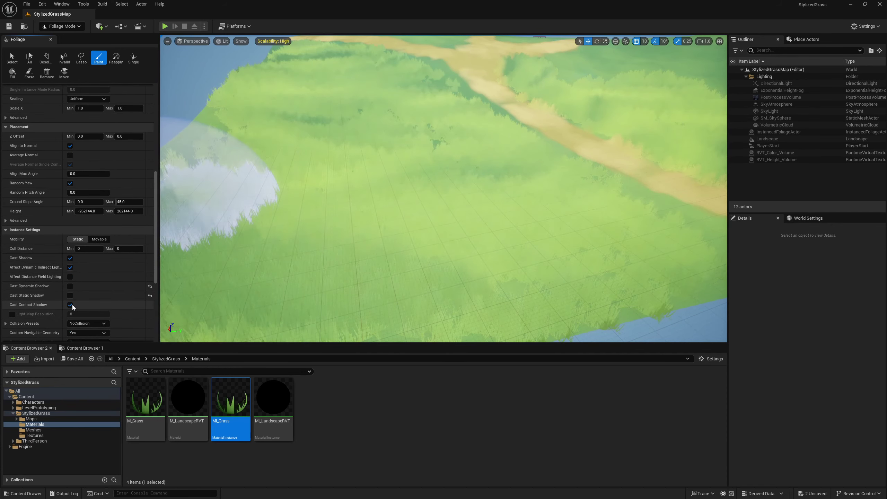
pyautogui.click(70, 268)
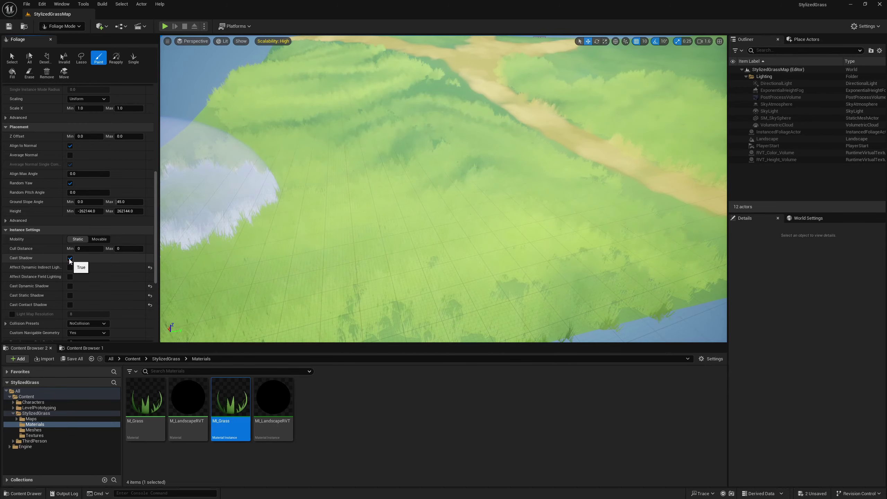
pyautogui.click(70, 259)
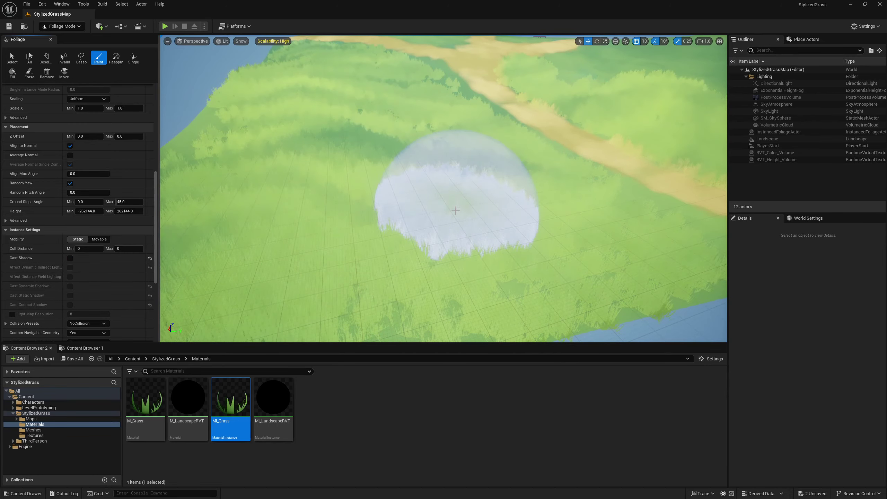
pyautogui.hotkey('shift', '1')
pyautogui.moveTo(455, 209); pyautogui.dragTo(452, 177, button='right')
pyautogui.click(453, 176)
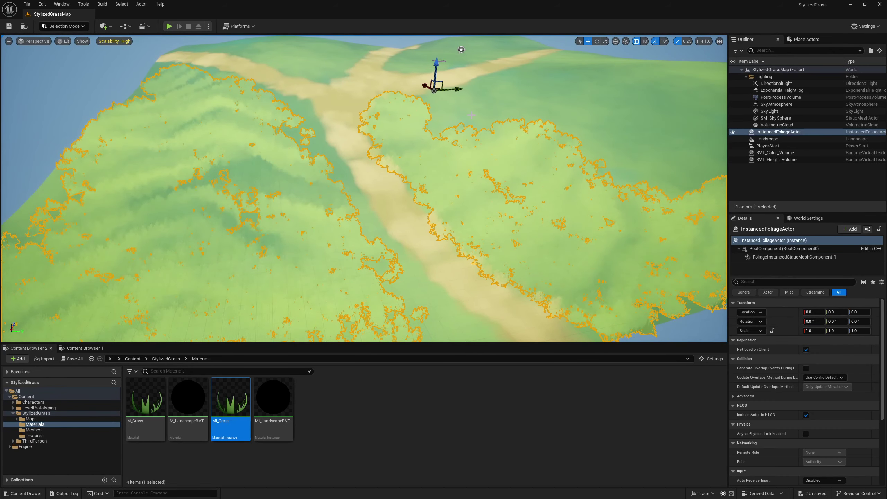
# Paint GrassFoliage over the remaining bare green areas of the landscape around the branching dirt paths.
pyautogui.hotkey('shift', '3')
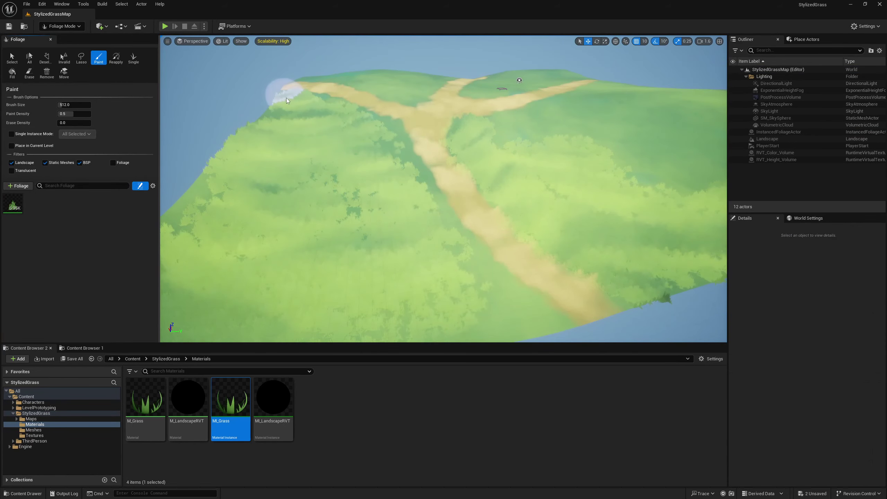
pyautogui.moveTo(286, 97)
pyautogui.mouseDown()
pyautogui.moveTo(358, 123)
pyautogui.moveTo(393, 154)
pyautogui.moveTo(438, 235)
pyautogui.moveTo(522, 311)
pyautogui.moveTo(412, 199)
pyautogui.moveTo(387, 151)
pyautogui.mouseUp()
pyautogui.moveTo(387, 150)
pyautogui.mouseDown(button='right')
pyautogui.moveTo(391, 108)
pyautogui.moveTo(384, 153)
pyautogui.mouseUp(button='right')
pyautogui.scroll(3, 391, 108)
pyautogui.moveTo(384, 154)
pyautogui.mouseDown()
pyautogui.moveTo(571, 71)
pyautogui.moveTo(543, 87)
pyautogui.moveTo(504, 166)
pyautogui.moveTo(614, 70)
pyautogui.moveTo(587, 114)
pyautogui.moveTo(629, 175)
pyautogui.mouseUp()
pyautogui.moveTo(628, 175)
pyautogui.mouseDown(button='right')
pyautogui.moveTo(632, 140)
pyautogui.moveTo(622, 196)
pyautogui.mouseUp(button='right')
pyautogui.moveTo(572, 122)
pyautogui.mouseDown()
pyautogui.moveTo(499, 181)
pyautogui.moveTo(556, 135)
pyautogui.moveTo(527, 83)
pyautogui.mouseUp()
pyautogui.moveTo(526, 84)
pyautogui.mouseDown(button='right')
pyautogui.moveTo(617, 131)
pyautogui.moveTo(499, 87)
pyautogui.mouseUp(button='right')
pyautogui.moveTo(499, 87)
pyautogui.mouseDown()
pyautogui.moveTo(481, 161)
pyautogui.moveTo(524, 74)
pyautogui.moveTo(461, 112)
pyautogui.moveTo(296, 129)
pyautogui.moveTo(407, 140)
pyautogui.moveTo(281, 174)
pyautogui.moveTo(369, 291)
pyautogui.mouseUp()
pyautogui.moveTo(396, 185); pyautogui.dragTo(401, 192, button='right')
pyautogui.moveTo(400, 192); pyautogui.dragTo(314, 150)
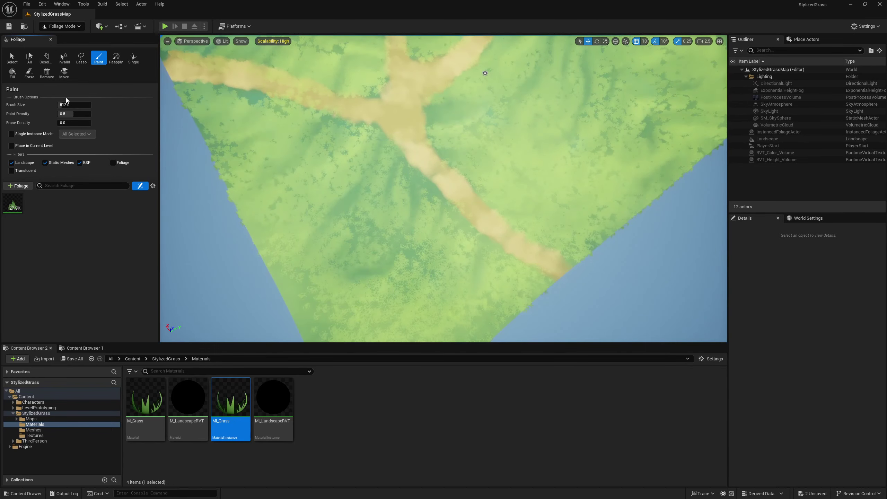
# Reduce the foliage brush size to about 184 and paint GrassFoliage along the edges of the dirt paths.
pyautogui.moveTo(65, 105); pyautogui.dragTo(60, 104)
pyautogui.click(12, 203)
pyautogui.moveTo(394, 280); pyautogui.dragTo(389, 248, button='right')
pyautogui.moveTo(389, 248); pyautogui.dragTo(341, 278)
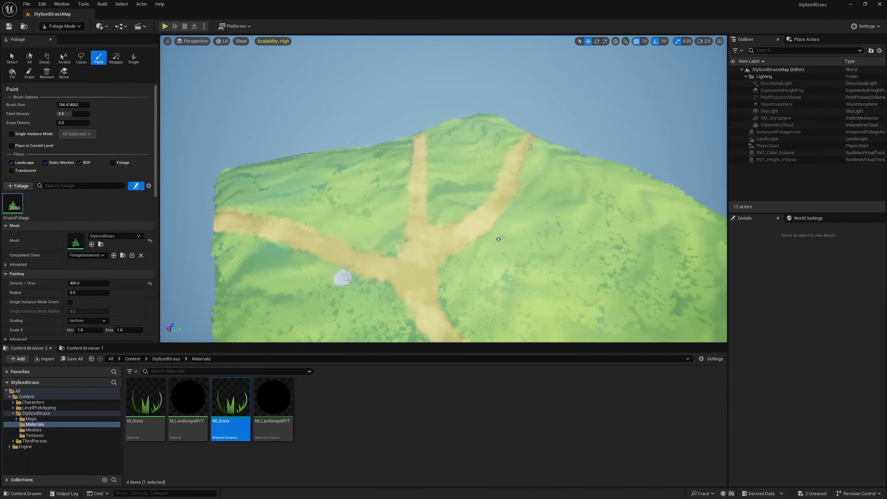
pyautogui.moveTo(341, 277); pyautogui.dragTo(366, 325, button='right')
# Reapply GrassFoliage across the landscape with Uniform scaling and a minimum Scale X of 0.5.
pyautogui.click(29, 73)
pyautogui.click(116, 58)
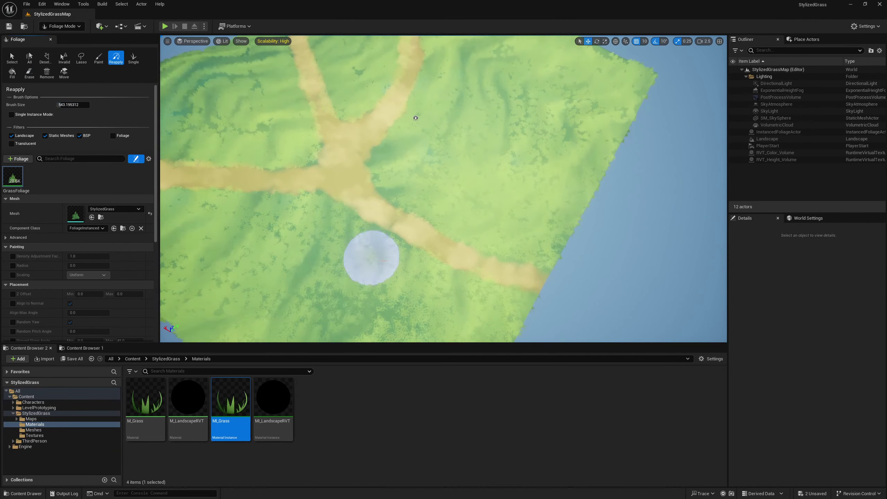
pyautogui.click(12, 275)
pyautogui.click(13, 284)
pyautogui.click(84, 284)
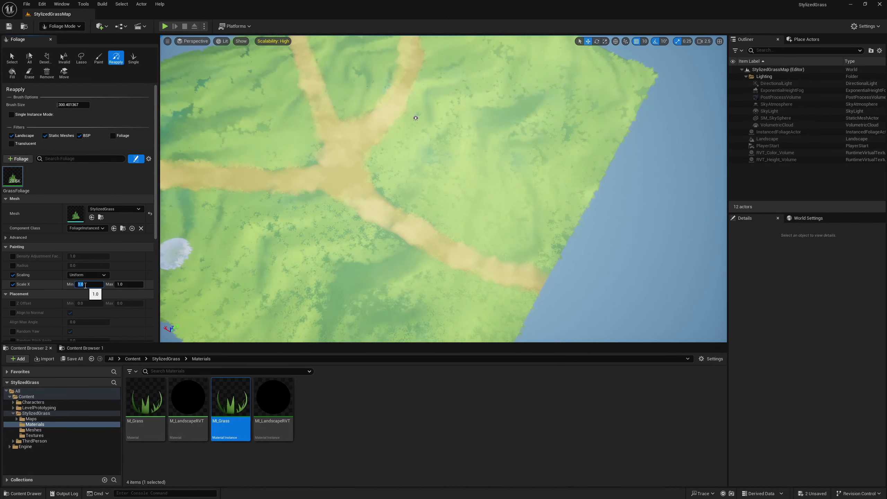
pyautogui.write('0.5')
pyautogui.press('Return')
pyautogui.moveTo(552, 297); pyautogui.dragTo(482, 290, button='right')
pyautogui.moveTo(370, 151); pyautogui.dragTo(426, 133, button='right')
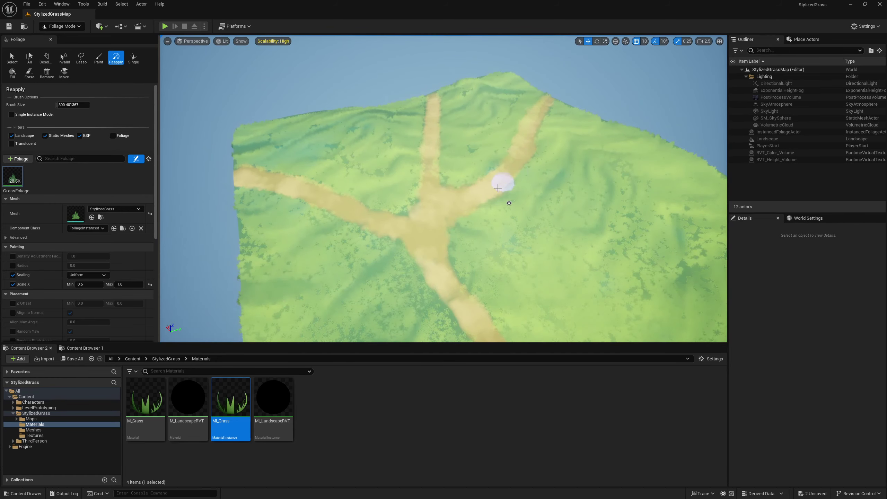
pyautogui.moveTo(448, 232); pyautogui.dragTo(462, 267, button='right')
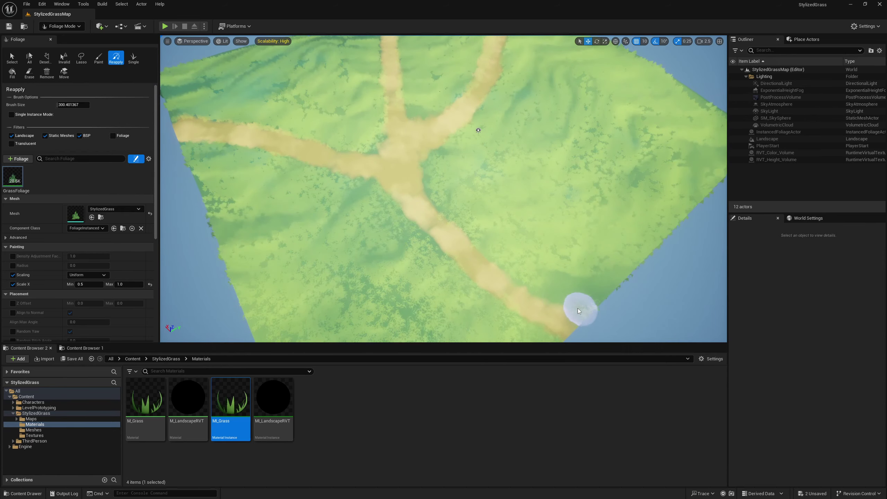
# Return to Selection Mode and select the InstancedFoliageActor on the grass near the path junction.
pyautogui.press('w')
pyautogui.moveTo(375, 191); pyautogui.dragTo(382, 164, button='right')
pyautogui.scroll(1, 374, 192)
pyautogui.hotkey('shift', '1')
pyautogui.click(404, 216)
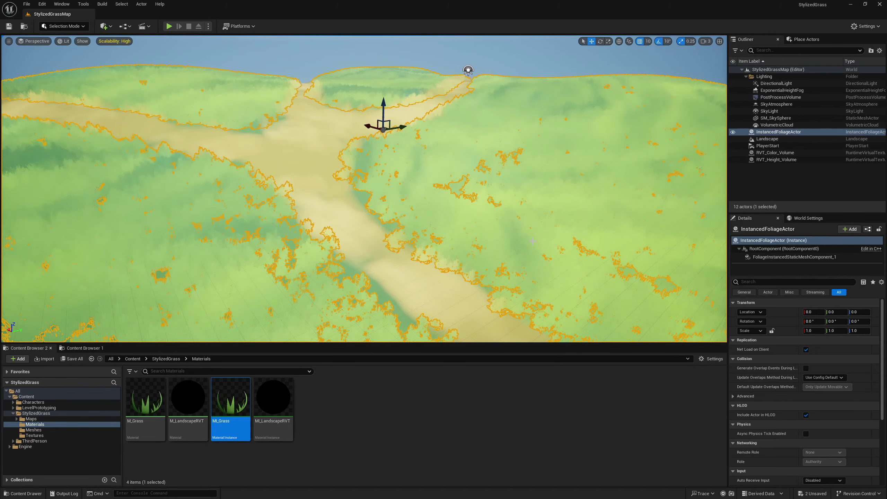
pyautogui.scroll(-4, 768, 396)
# Open the MI_Grass material instance and enable the WindColorSize and WindColorSpeed overrides.
pyautogui.doubleClick(233, 399)
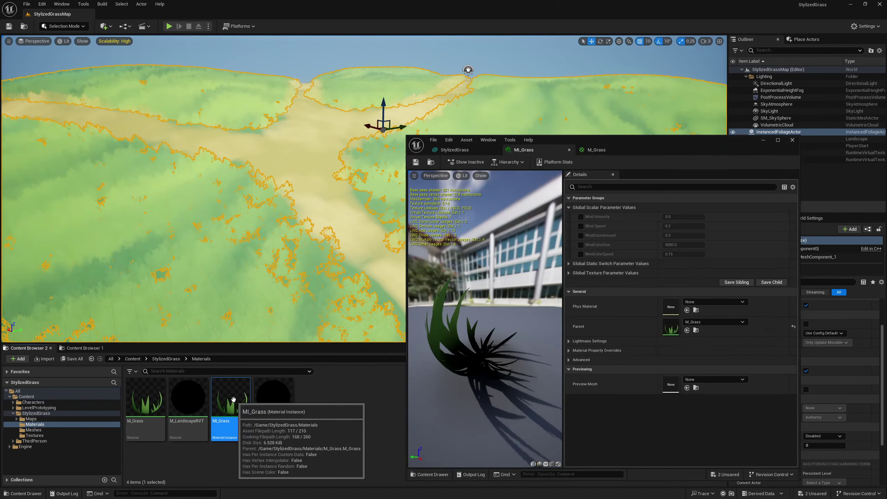
pyautogui.click(570, 273)
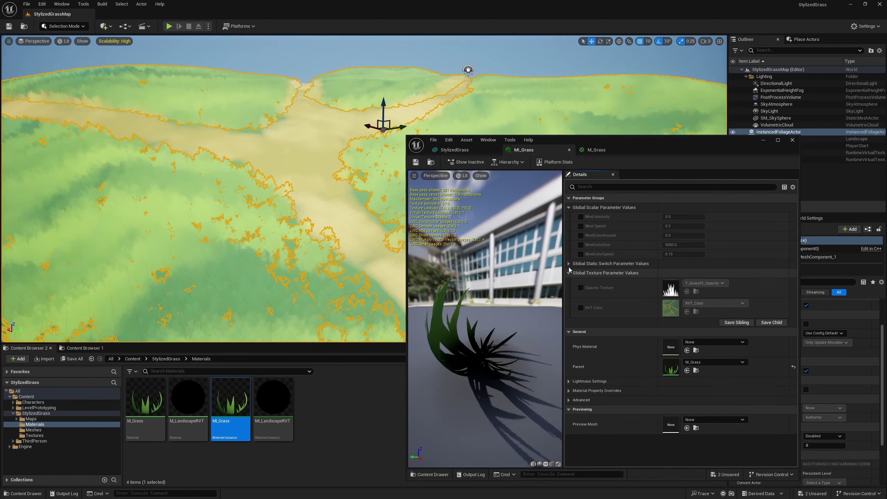
pyautogui.click(568, 263)
pyautogui.click(580, 247)
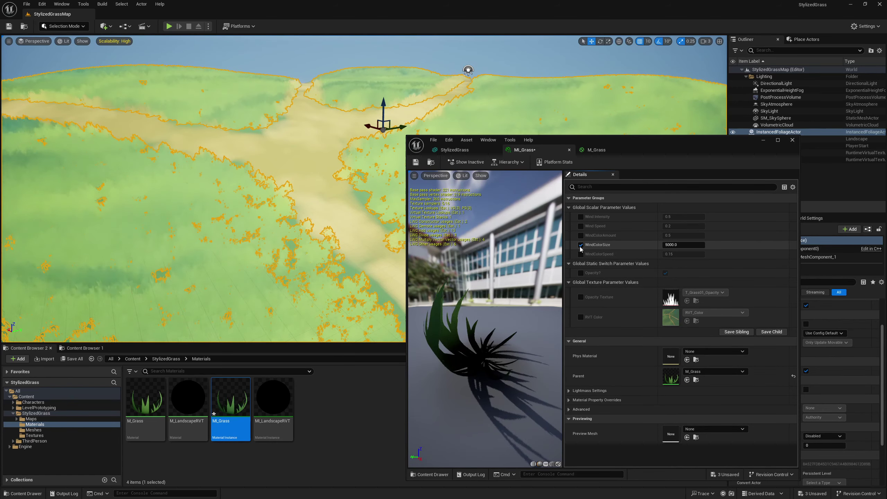
pyautogui.click(580, 255)
# Try WindColorSpeed values of 0.005 and 0.01 in MI_Grass.
pyautogui.click(685, 255)
pyautogui.write('0.00')
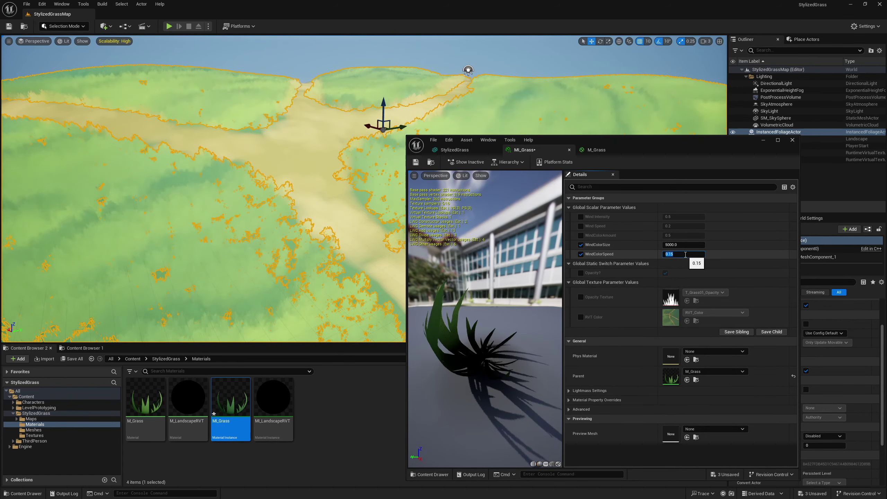
pyautogui.write('5')
pyautogui.press('Return')
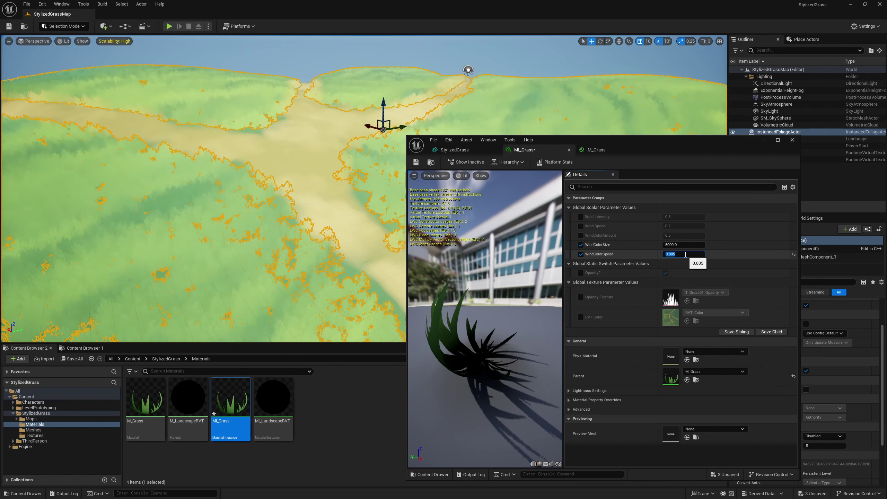
pyautogui.write('0.01')
pyautogui.press('Return')
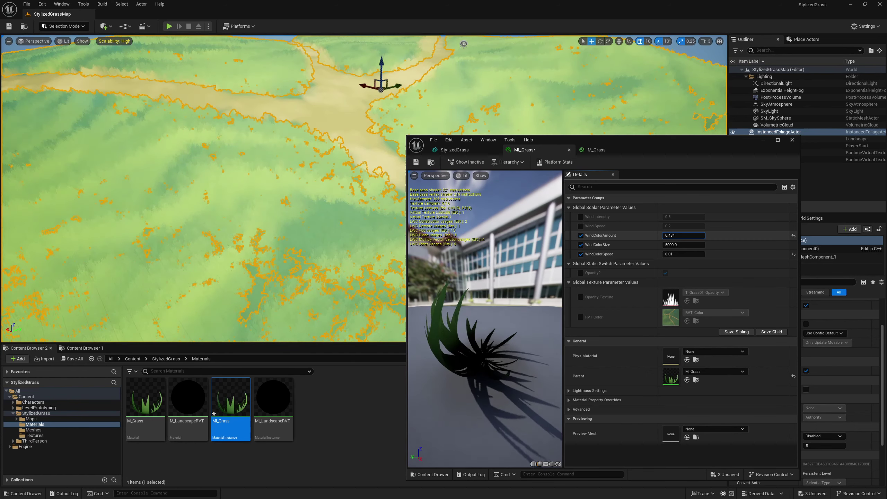
# Set WindColorAmount to about 0.116 and WindColorSpeed to 0.08, and enable the Wind Intensity and Wind Speed overrides in MI_Grass.
pyautogui.moveTo(683, 235); pyautogui.dragTo(669, 235)
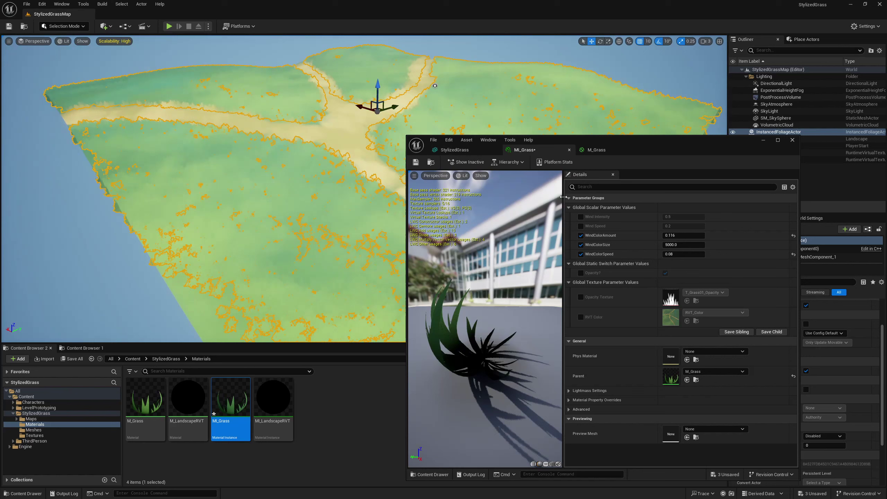
pyautogui.click(580, 217)
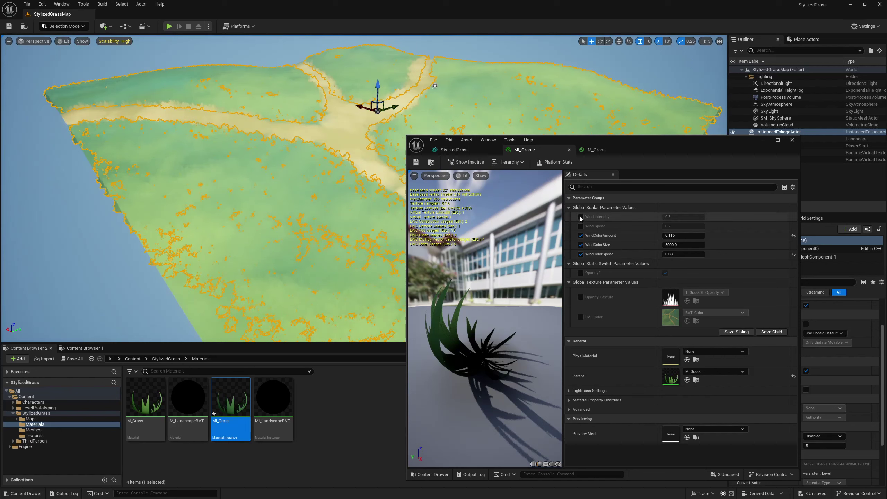
pyautogui.click(580, 226)
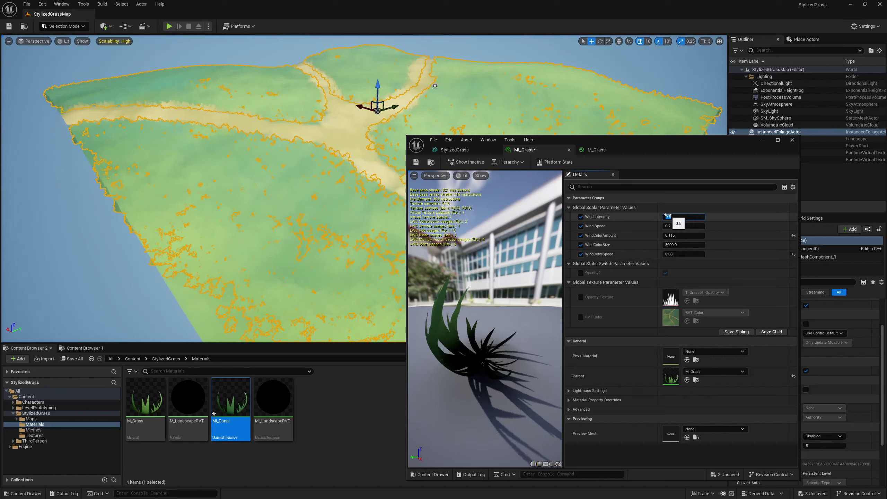
pyautogui.press('Return')
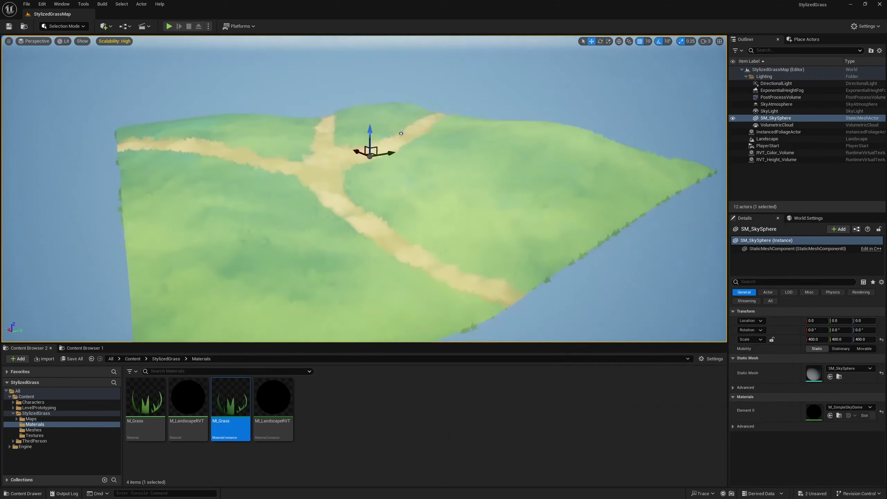
# Rotate the DirectionalLight to about -16° around Y and -70° around Z, undoing the extra rotation.
pyautogui.moveTo(619, 71); pyautogui.dragTo(619, 71, button='right')
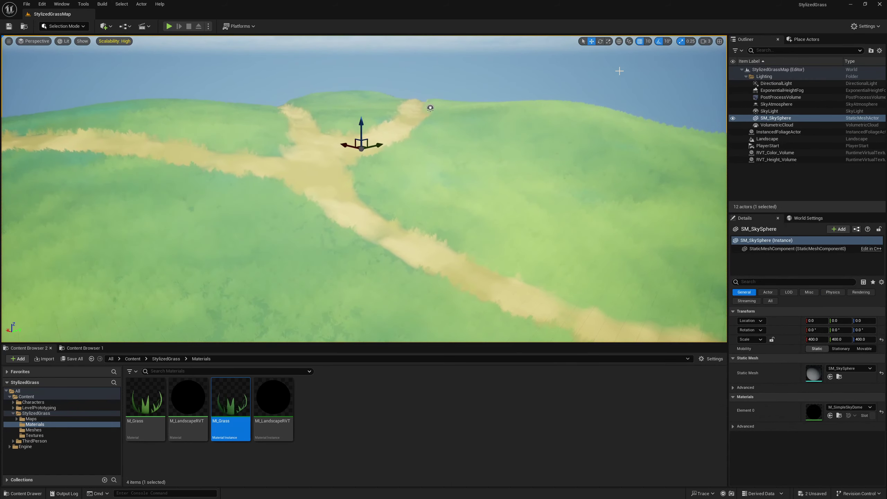
pyautogui.click(777, 85)
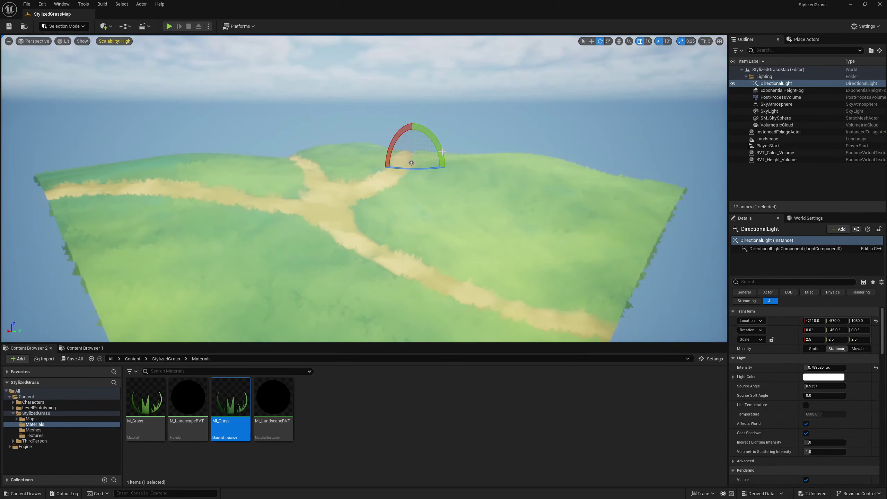
pyautogui.moveTo(436, 139); pyautogui.dragTo(442, 163)
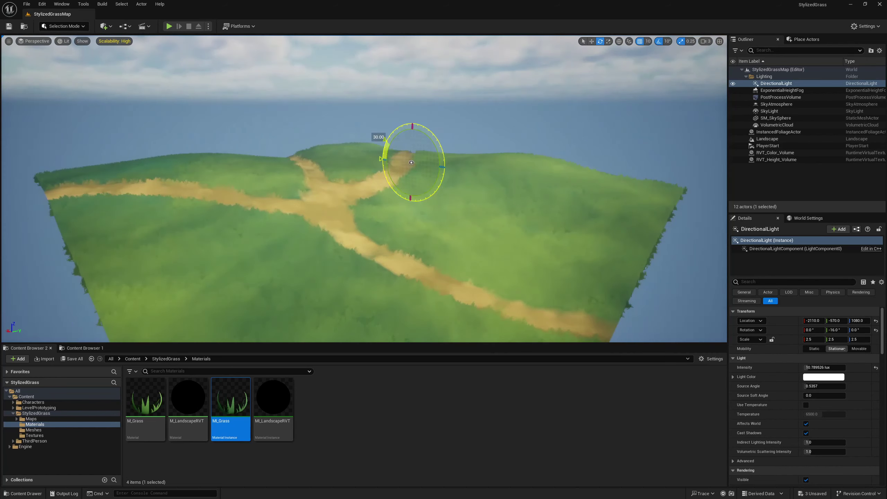
pyautogui.moveTo(412, 169)
pyautogui.mouseDown()
pyautogui.moveTo(387, 168)
pyautogui.moveTo(391, 159)
pyautogui.moveTo(410, 178)
pyautogui.moveTo(394, 167)
pyautogui.moveTo(412, 167)
pyautogui.mouseUp()
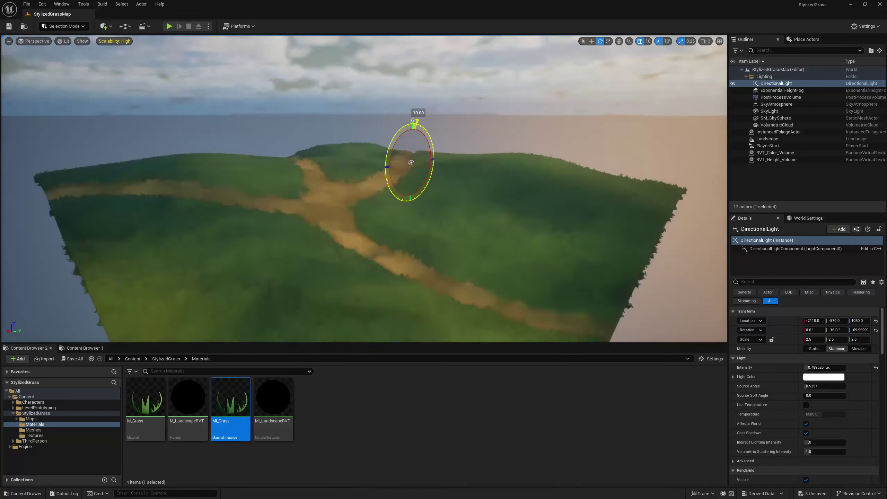
pyautogui.hotkey('ctrl', 'z')
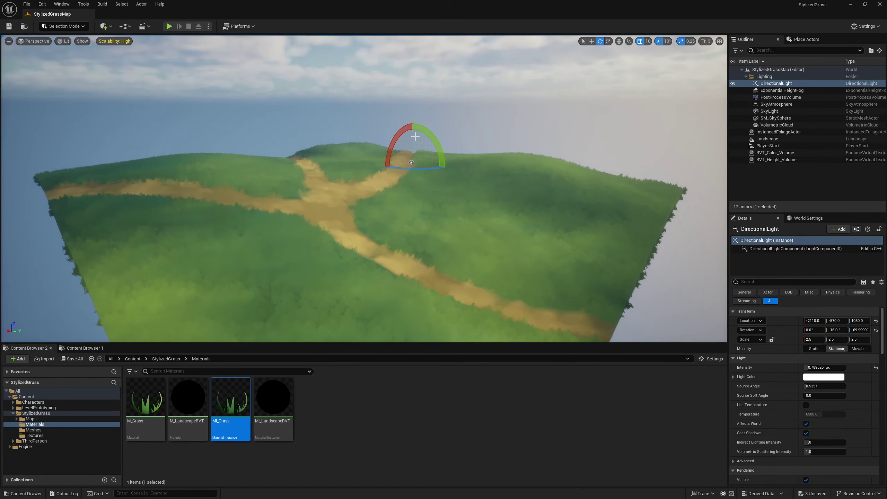
# Add a Sphere shape at scale 8 and place it over the grass hill beside the dirt path.
pyautogui.click(109, 27)
pyautogui.moveTo(178, 98)
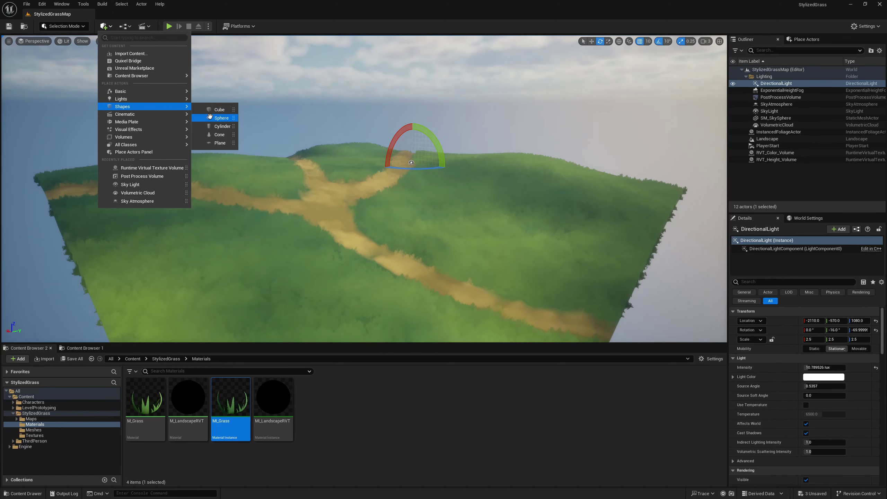
pyautogui.click(223, 118)
pyautogui.press('w')
pyautogui.moveTo(363, 162); pyautogui.dragTo(574, 231)
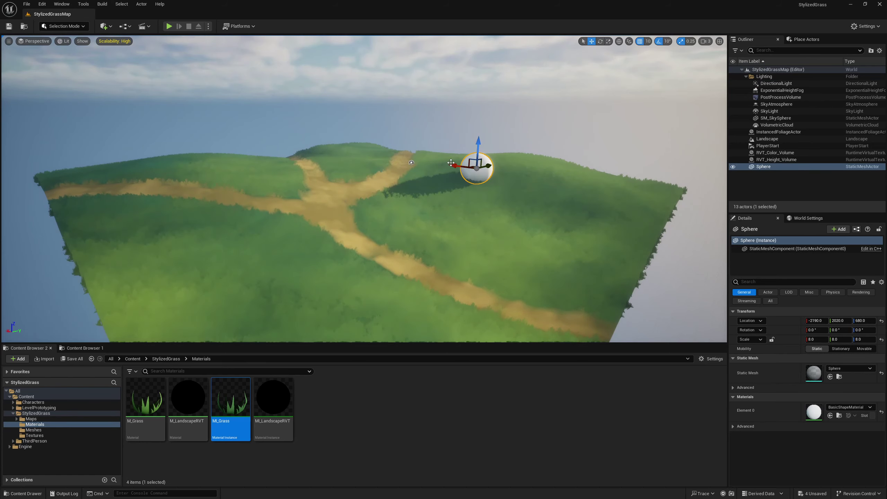
pyautogui.moveTo(467, 149); pyautogui.dragTo(509, 154)
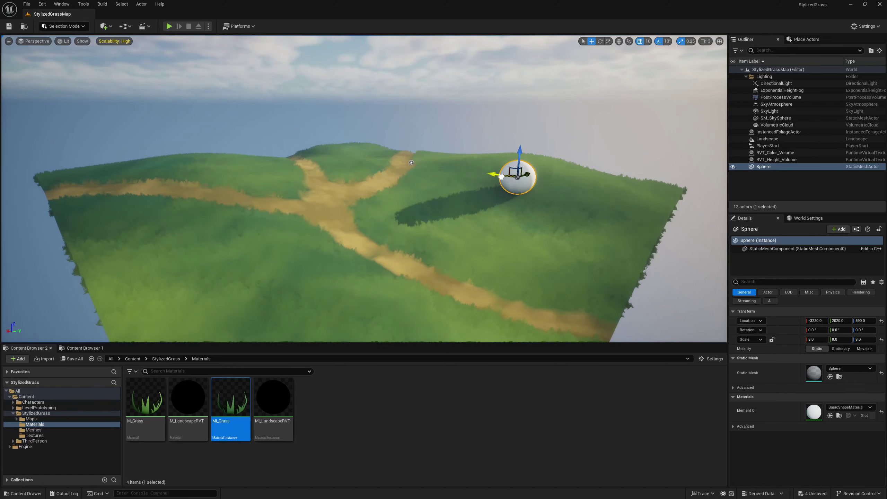
pyautogui.moveTo(502, 176); pyautogui.dragTo(529, 184)
# Examine the stylized grass, the dirt paths and the sphere's shadow on the grass from near and far.
pyautogui.press('w')
pyautogui.moveTo(528, 184); pyautogui.dragTo(516, 213, button='right')
pyautogui.press('s')
pyautogui.press('w')
pyautogui.press('w')
pyautogui.moveTo(451, 206)
pyautogui.mouseDown(button='right')
pyautogui.moveTo(452, 227)
pyautogui.moveTo(451, 206)
pyautogui.mouseUp(button='right')
pyautogui.press('s')
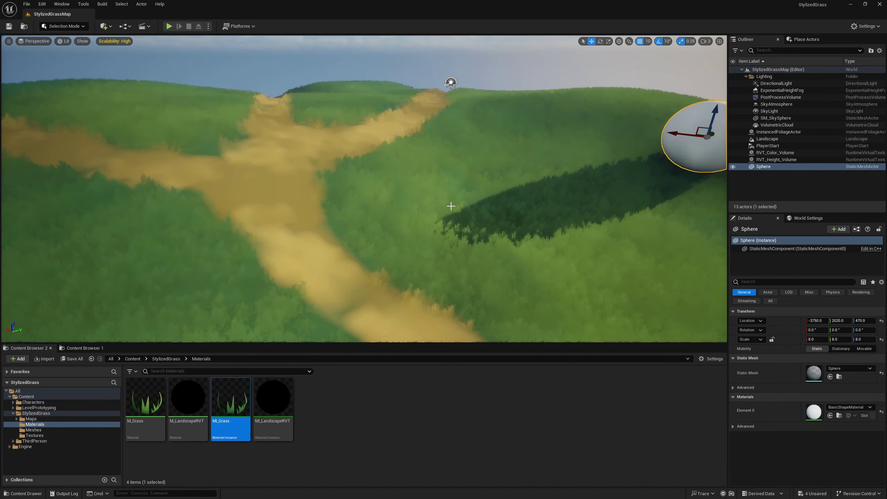
pyautogui.moveTo(435, 202); pyautogui.dragTo(455, 185, button='right')
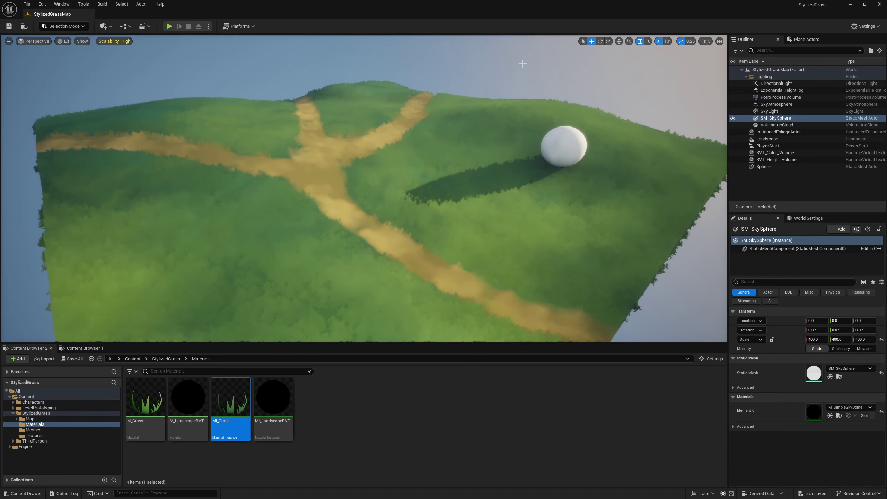
pyautogui.moveTo(400, 129); pyautogui.dragTo(418, 149, button='right')
pyautogui.press('w')
pyautogui.press('s')
pyautogui.press('w')
pyautogui.press('s')
pyautogui.press('w')
pyautogui.press('s')
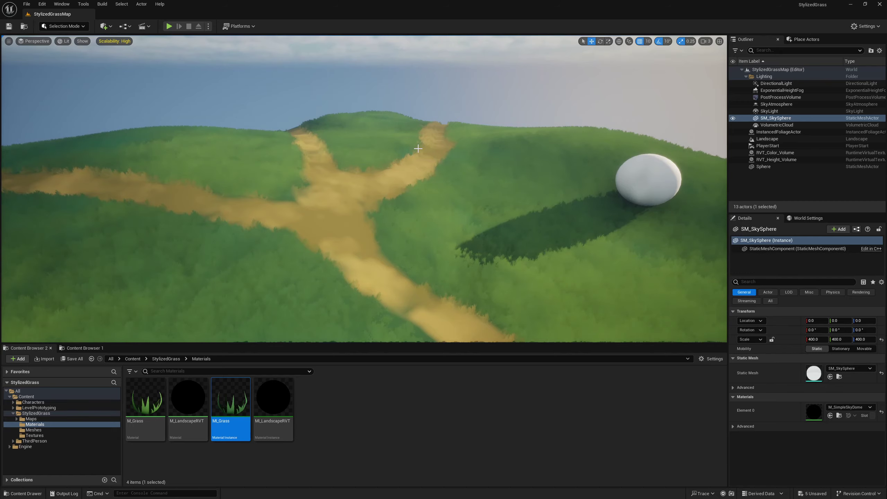
pyautogui.moveTo(409, 149); pyautogui.dragTo(428, 153, button='right')
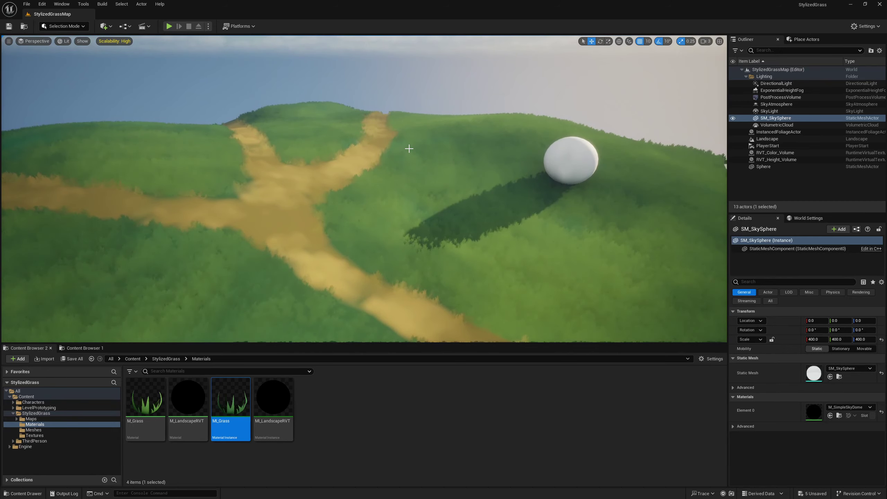